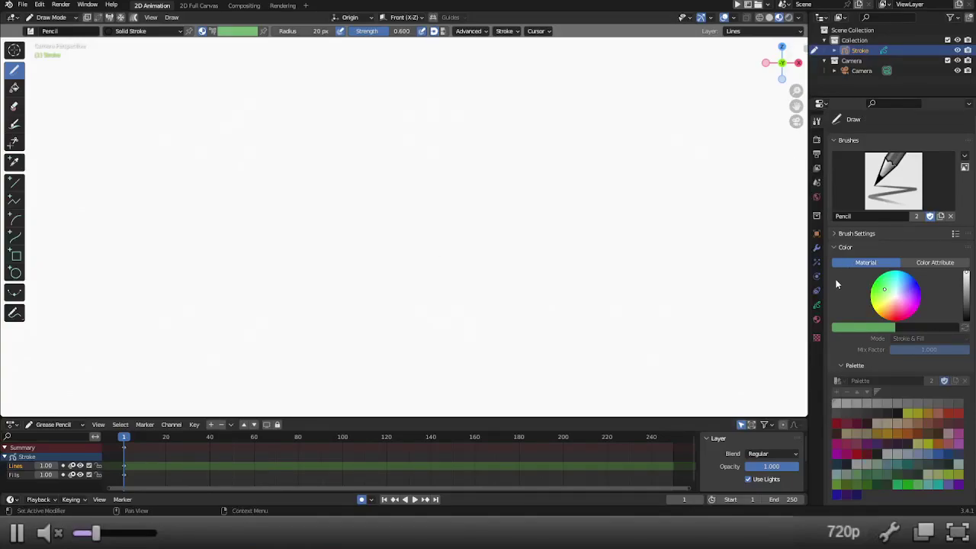
Step: Show the Grease Pencil Stroke's Lines and Fills layers and Onion Skinning settings in the Object Data tab
click(816, 305)
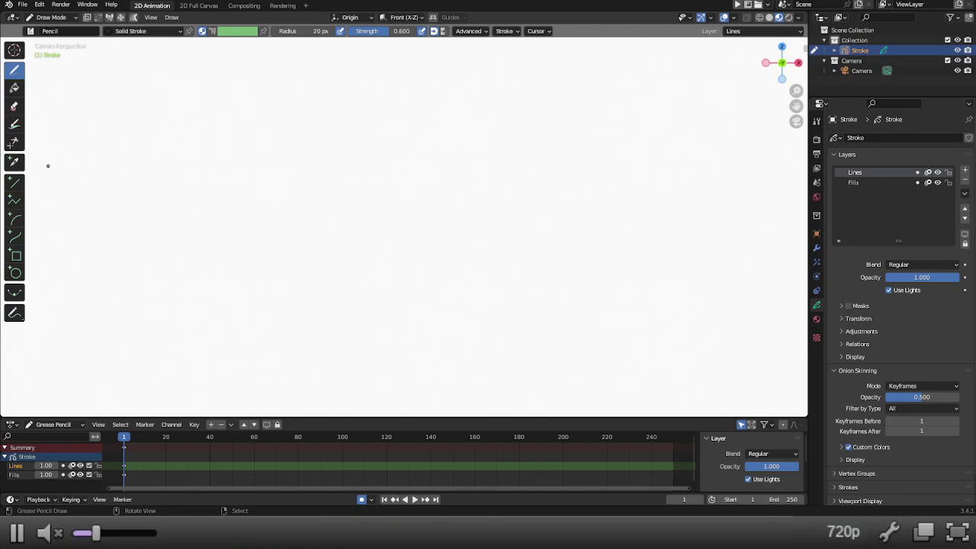
Step: Zoom out the canvas and check frame 6 before returning to frame 1
scroll(138, 156, down, 1)
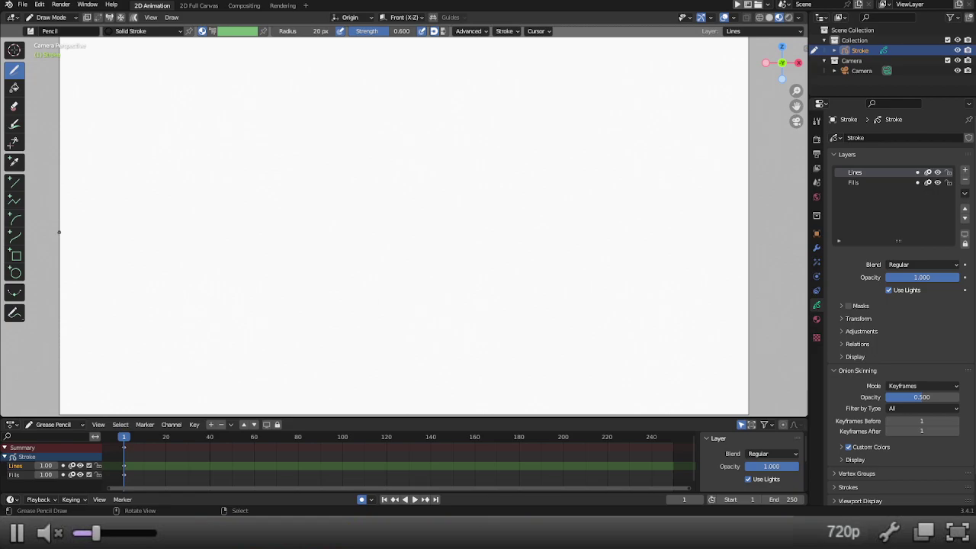
click(134, 438)
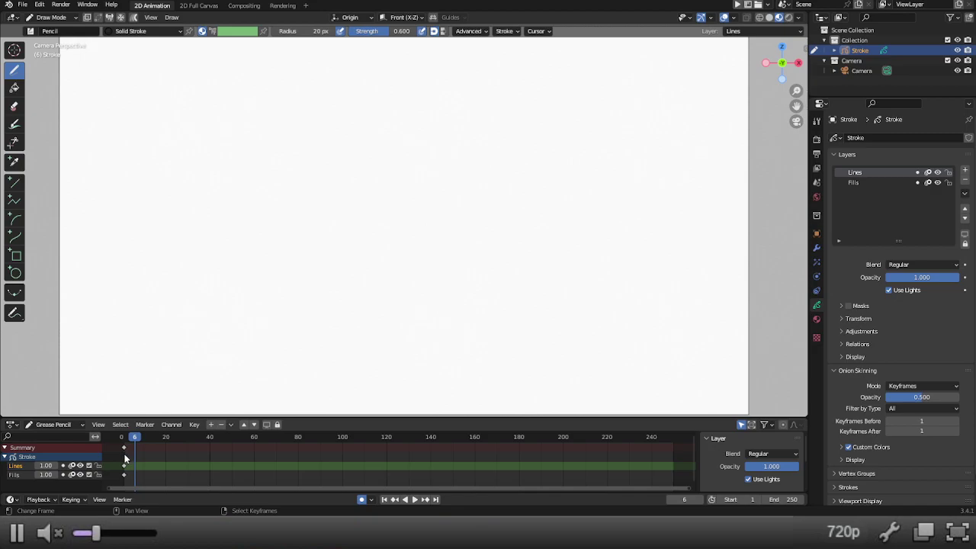
click(123, 437)
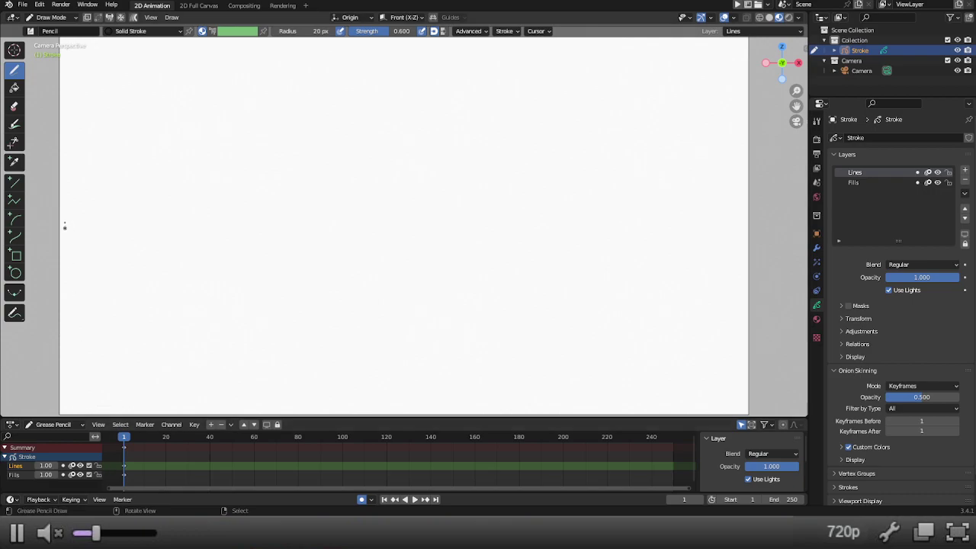
Step: Set the eraser to the Eraser Point brush with a new radius, then go back to the Pencil
click(13, 105)
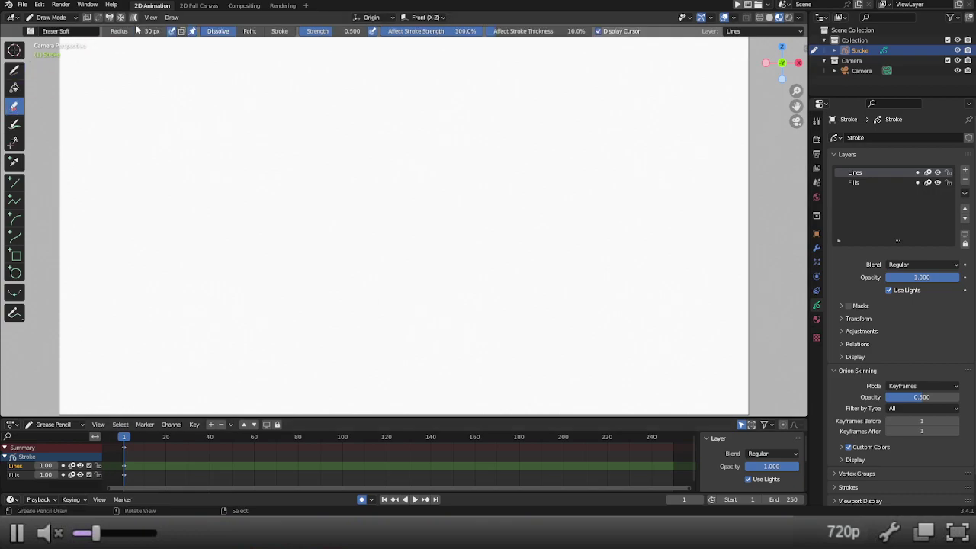
click(30, 32)
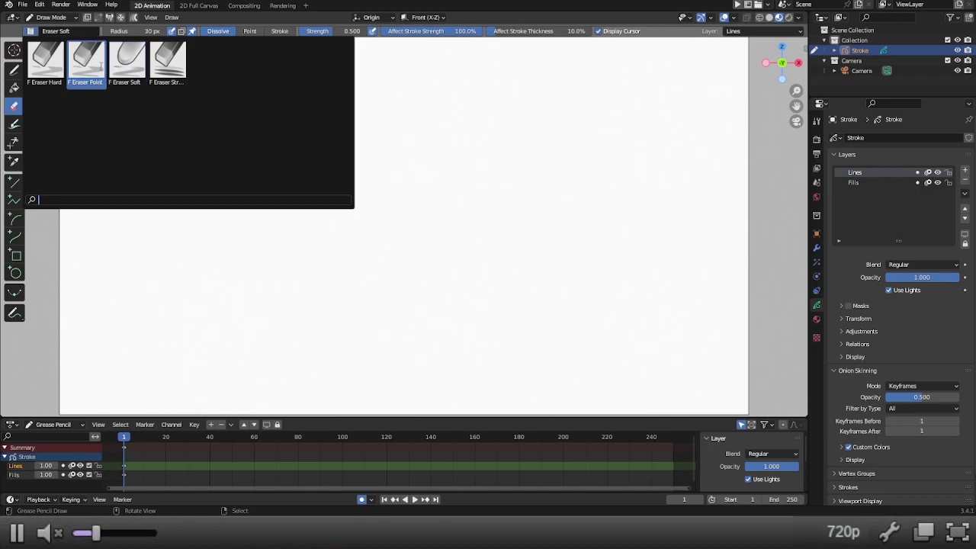
click(99, 68)
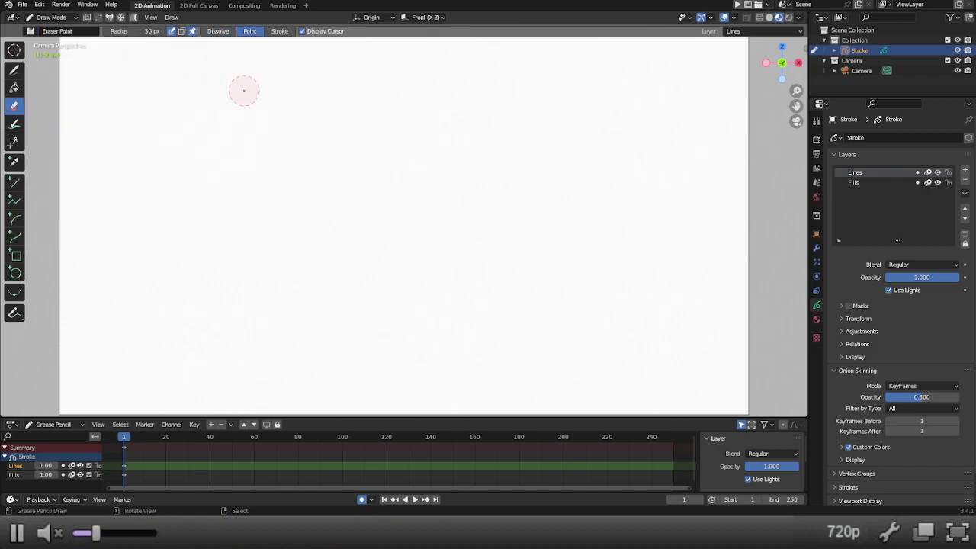
key(f)
click(244, 91)
click(14, 69)
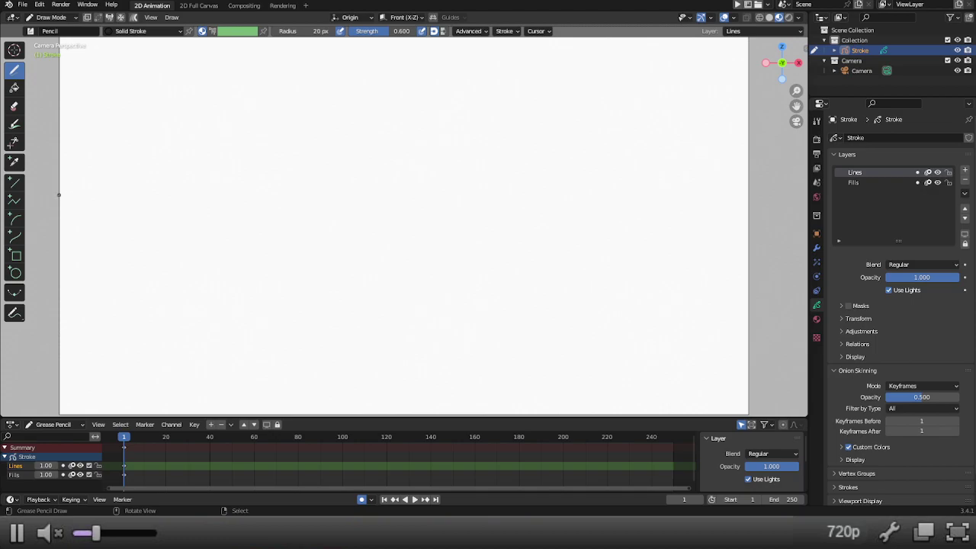
Step: On frame 1, draw a scalloped line from the left edge to the right edge, redoing failed strokes
mouse_move(60, 195)
mouse_down()
mouse_move(96, 212)
mouse_move(118, 185)
mouse_move(138, 207)
mouse_move(178, 211)
mouse_up()
key(ctrl+z)
mouse_move(59, 229)
mouse_down()
mouse_move(86, 249)
mouse_move(114, 225)
mouse_move(168, 255)
mouse_move(186, 226)
mouse_move(226, 257)
mouse_move(267, 224)
mouse_move(297, 261)
mouse_move(335, 232)
mouse_up()
key(ctrl+z)
mouse_move(59, 226)
mouse_down()
mouse_move(84, 246)
mouse_move(96, 222)
mouse_move(101, 242)
mouse_move(145, 248)
mouse_move(151, 226)
mouse_move(191, 257)
mouse_move(214, 228)
mouse_move(263, 256)
mouse_move(291, 232)
mouse_move(306, 259)
mouse_move(349, 248)
mouse_move(353, 232)
mouse_move(369, 258)
mouse_move(407, 233)
mouse_move(440, 260)
mouse_move(462, 231)
mouse_up()
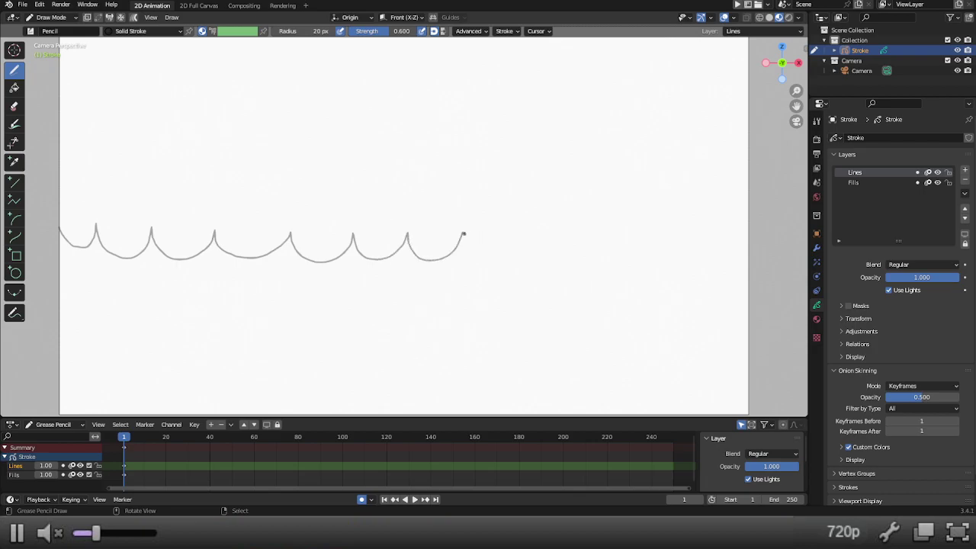
mouse_move(462, 233)
mouse_down()
mouse_move(473, 246)
mouse_move(511, 252)
mouse_move(518, 235)
mouse_move(559, 256)
mouse_move(576, 239)
mouse_move(579, 252)
mouse_move(630, 253)
mouse_move(633, 244)
mouse_move(637, 255)
mouse_move(689, 260)
mouse_move(695, 242)
mouse_move(696, 259)
mouse_move(739, 266)
mouse_move(743, 255)
mouse_up()
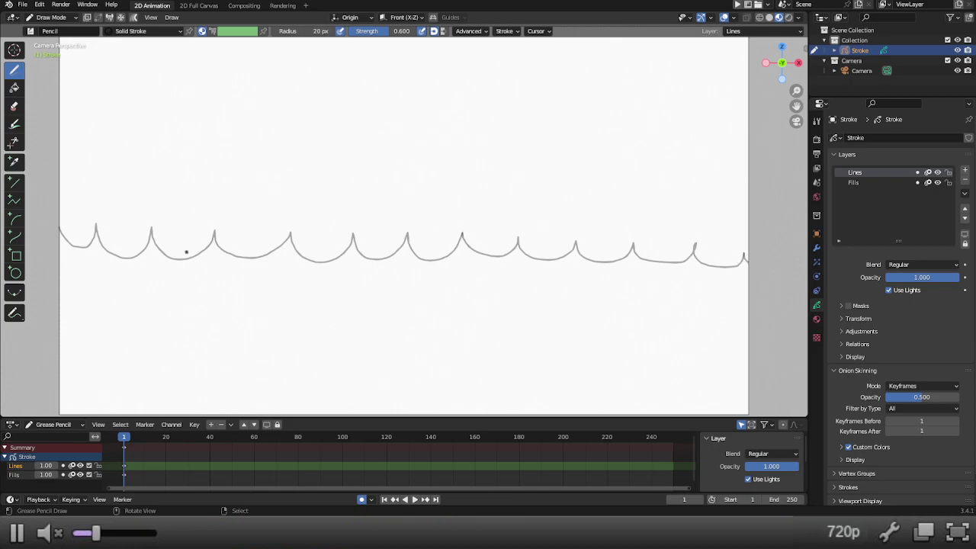
Step: Go to frame 10 and briefly inspect the Onion Skinning Custom Colors and Display subpanels
click(143, 436)
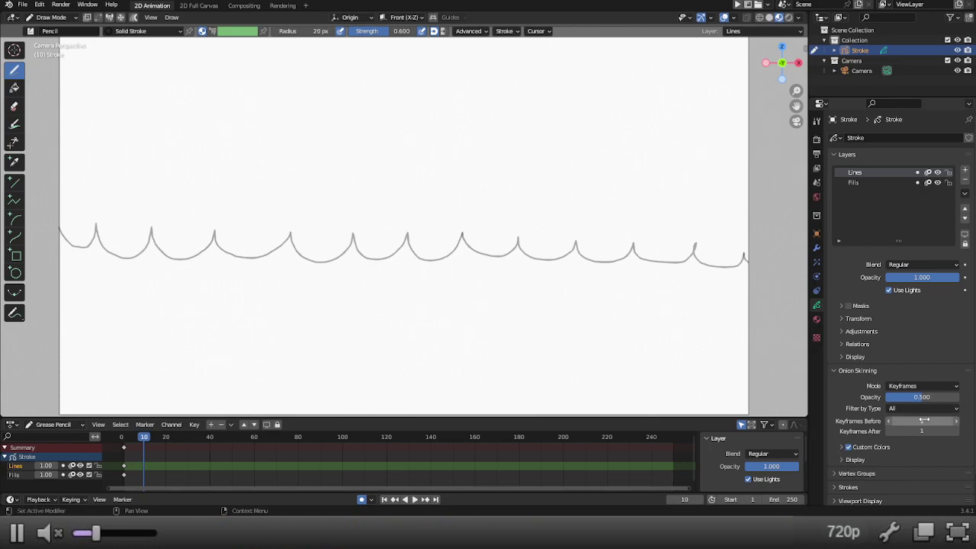
click(840, 446)
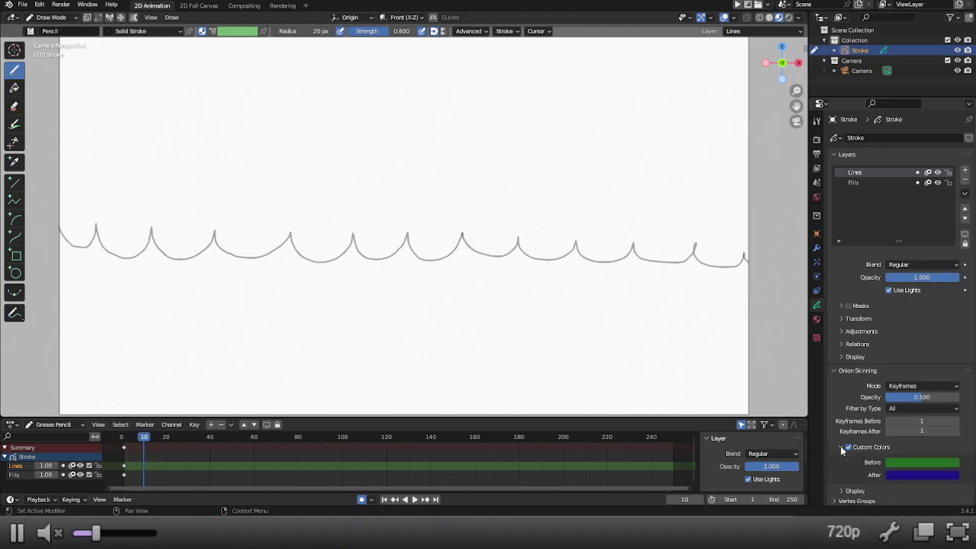
click(840, 448)
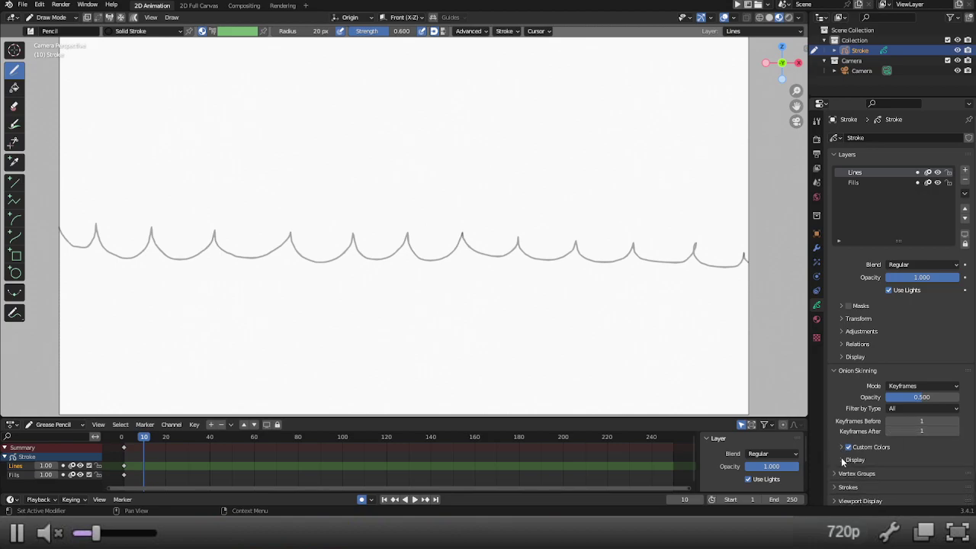
click(843, 460)
click(843, 460)
Step: On frame 10, draw a full-width scalloped line offset from frame 1's onion skin, undoing bad strokes
drag(69, 199, 406, 170)
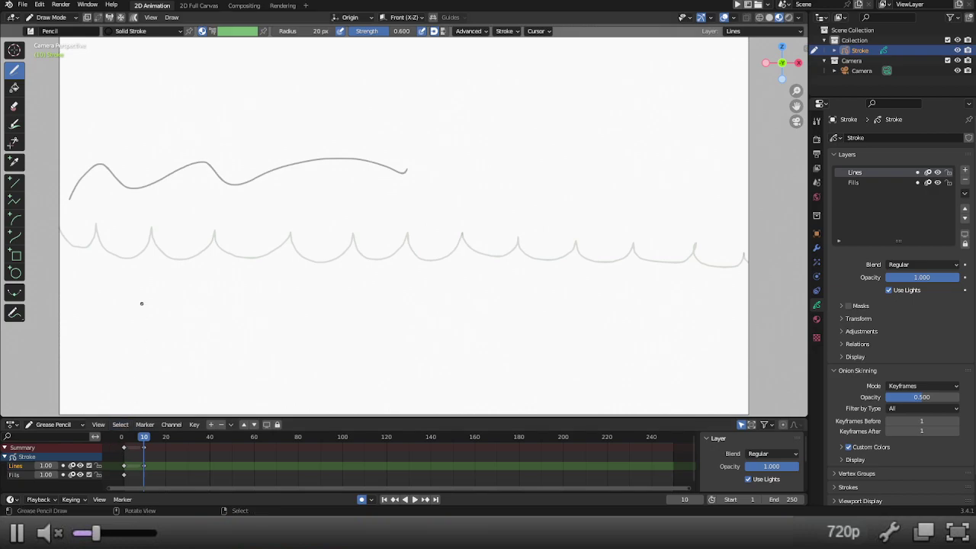
key(ctrl+z)
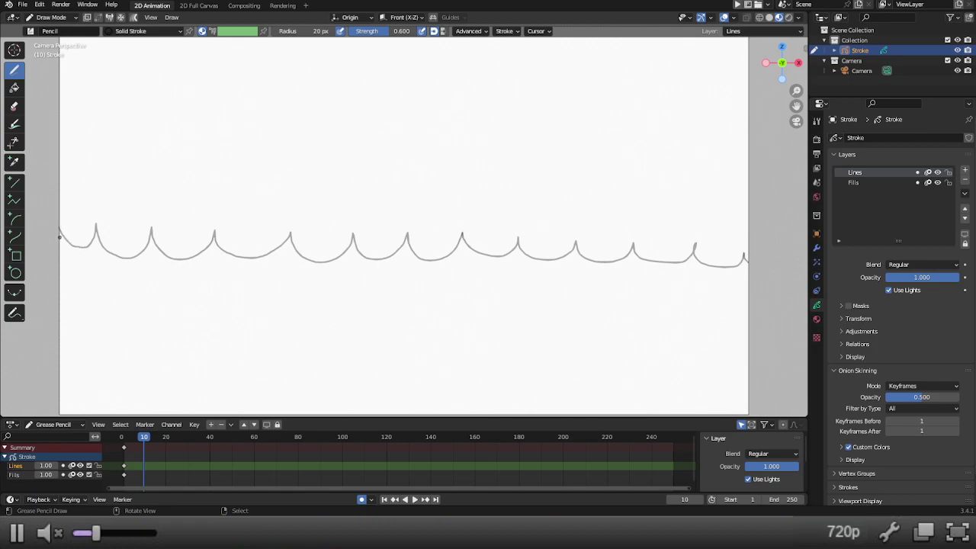
mouse_move(60, 227)
mouse_down()
mouse_move(71, 239)
mouse_move(76, 226)
mouse_up()
key(ctrl+z)
mouse_move(59, 243)
mouse_down()
mouse_move(107, 255)
mouse_move(123, 232)
mouse_move(148, 260)
mouse_move(185, 238)
mouse_move(230, 262)
mouse_move(248, 234)
mouse_move(263, 265)
mouse_move(319, 246)
mouse_move(331, 265)
mouse_move(369, 261)
mouse_move(377, 240)
mouse_move(411, 267)
mouse_move(445, 241)
mouse_move(462, 267)
mouse_move(486, 256)
mouse_move(488, 239)
mouse_move(495, 265)
mouse_move(548, 254)
mouse_move(553, 243)
mouse_move(566, 268)
mouse_move(609, 247)
mouse_move(623, 272)
mouse_move(680, 246)
mouse_move(682, 263)
mouse_move(707, 276)
mouse_move(730, 250)
mouse_move(734, 262)
mouse_up()
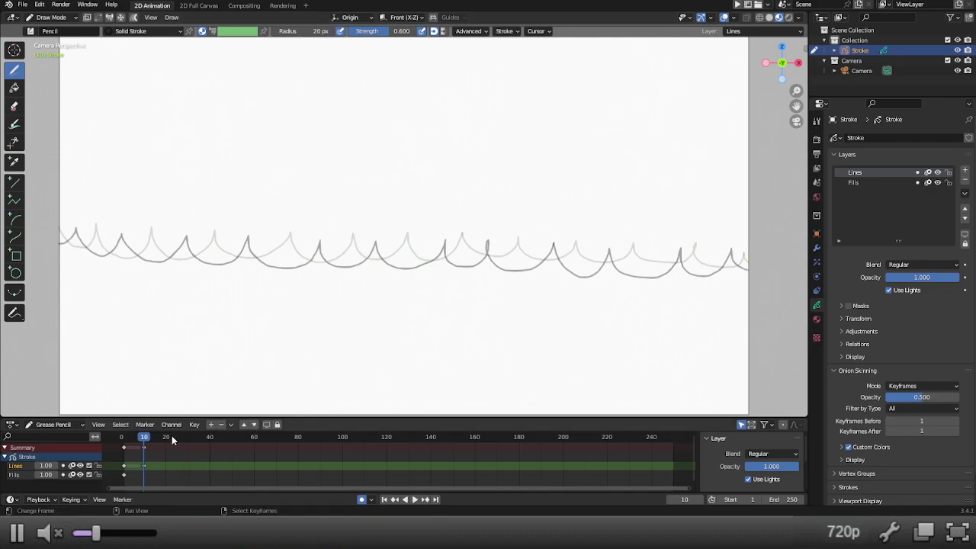
Step: Draw a full scalloped line on frame 20, then play the animation from the start
click(166, 438)
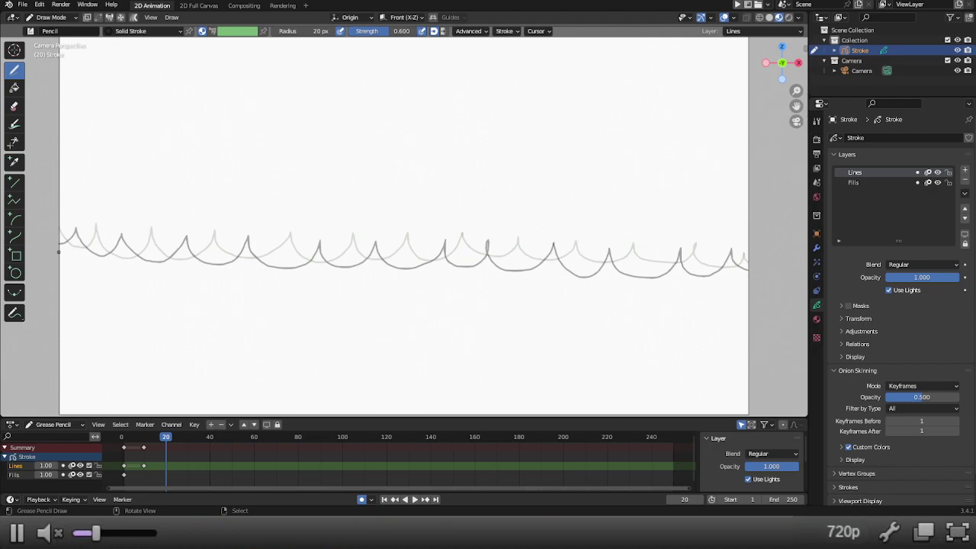
mouse_move(58, 254)
mouse_down()
mouse_move(82, 211)
mouse_move(90, 254)
mouse_move(114, 259)
mouse_move(130, 227)
mouse_move(134, 255)
mouse_move(165, 269)
mouse_move(190, 226)
mouse_move(195, 255)
mouse_move(223, 268)
mouse_move(251, 227)
mouse_move(255, 263)
mouse_move(300, 268)
mouse_move(316, 229)
mouse_move(332, 266)
mouse_move(368, 267)
mouse_move(375, 228)
mouse_move(381, 263)
mouse_move(404, 273)
mouse_move(431, 237)
mouse_move(390, 272)
mouse_move(436, 263)
mouse_move(448, 231)
mouse_up()
key(ctrl+z)
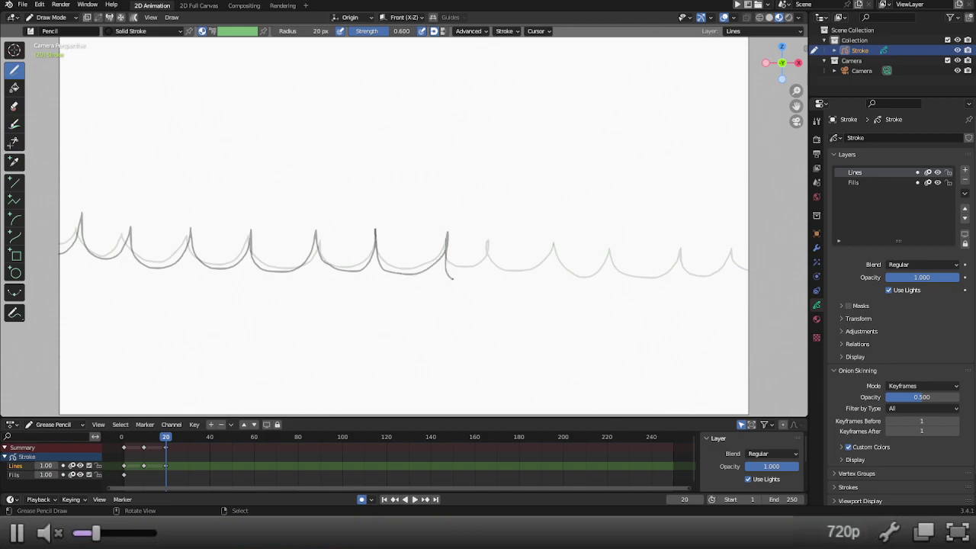
key(ctrl+z)
mouse_move(377, 231)
mouse_down()
mouse_move(386, 265)
mouse_move(428, 276)
mouse_move(436, 267)
mouse_up()
key(ctrl+z)
mouse_move(376, 231)
mouse_down()
mouse_move(377, 256)
mouse_move(430, 274)
mouse_move(444, 231)
mouse_move(449, 273)
mouse_move(482, 271)
mouse_move(487, 230)
mouse_move(503, 273)
mouse_move(552, 258)
mouse_move(558, 235)
mouse_move(564, 275)
mouse_move(602, 271)
mouse_move(611, 240)
mouse_move(609, 266)
mouse_move(650, 282)
mouse_move(677, 243)
mouse_move(705, 282)
mouse_move(729, 244)
mouse_move(736, 271)
mouse_up()
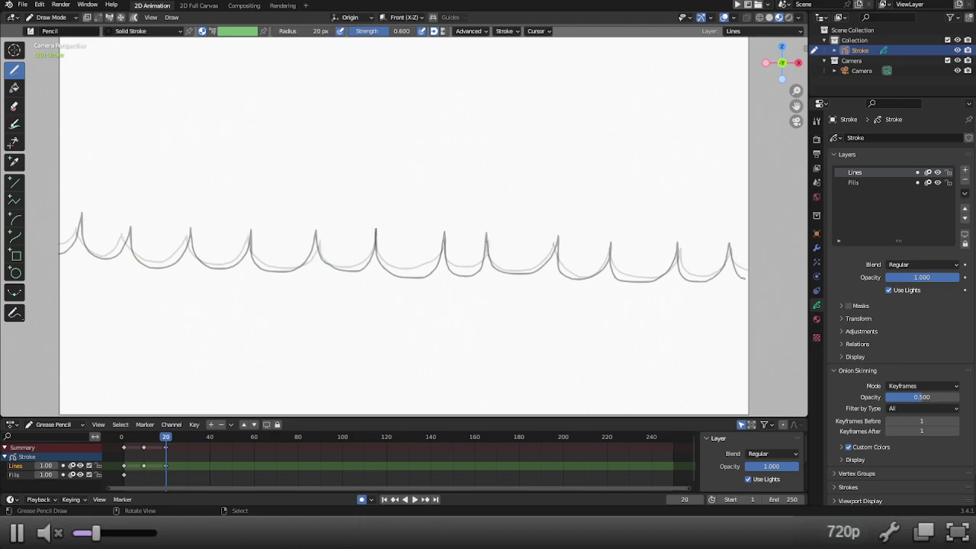
click(123, 447)
key(space)
drag(162, 448, 125, 442)
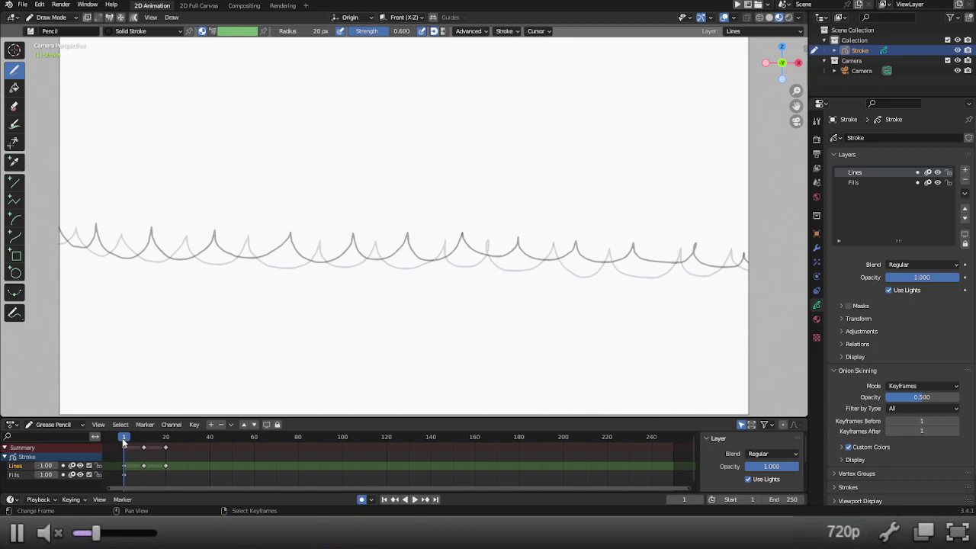
key(space)
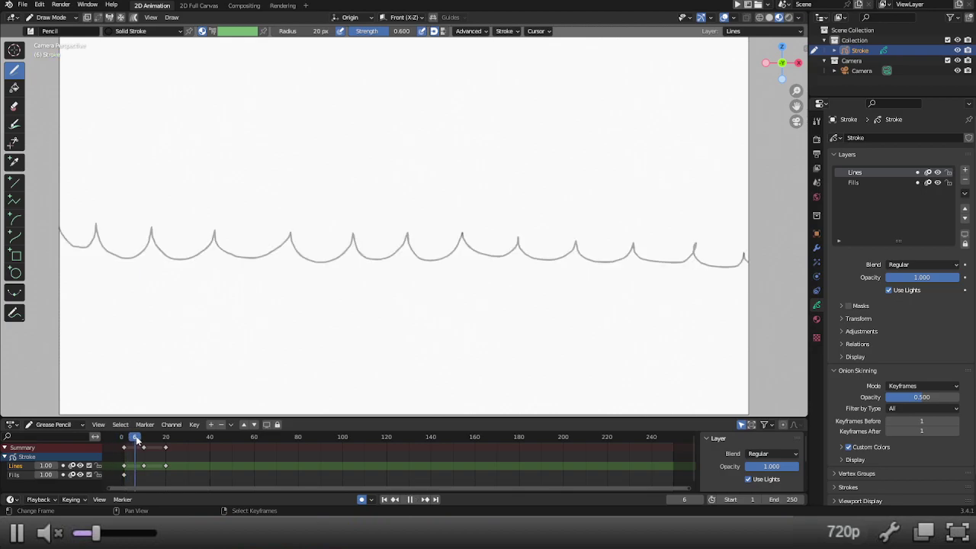
drag(122, 437, 165, 437)
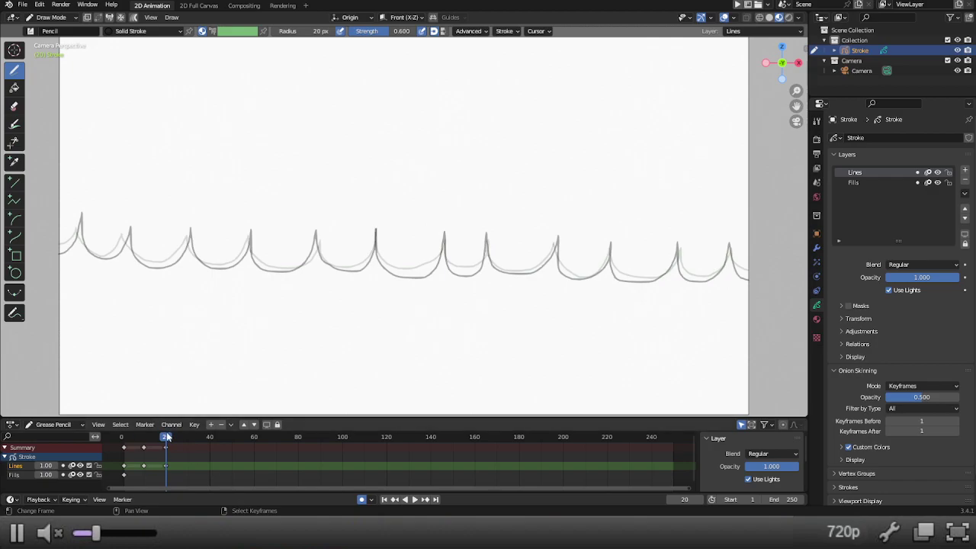
Step: On frame 31, draw the full scalloped awning line over the onion skin and scrub to check it
drag(166, 436, 189, 438)
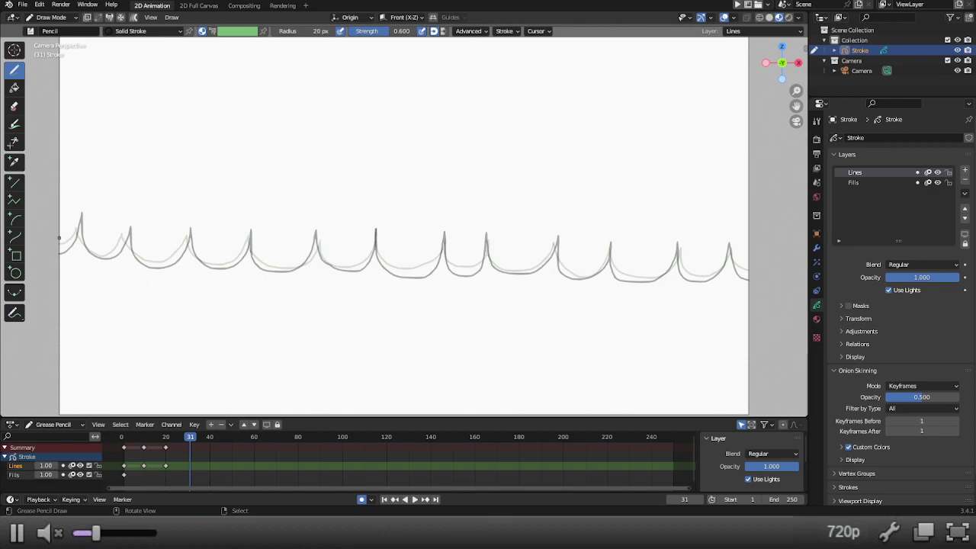
drag(58, 238, 60, 243)
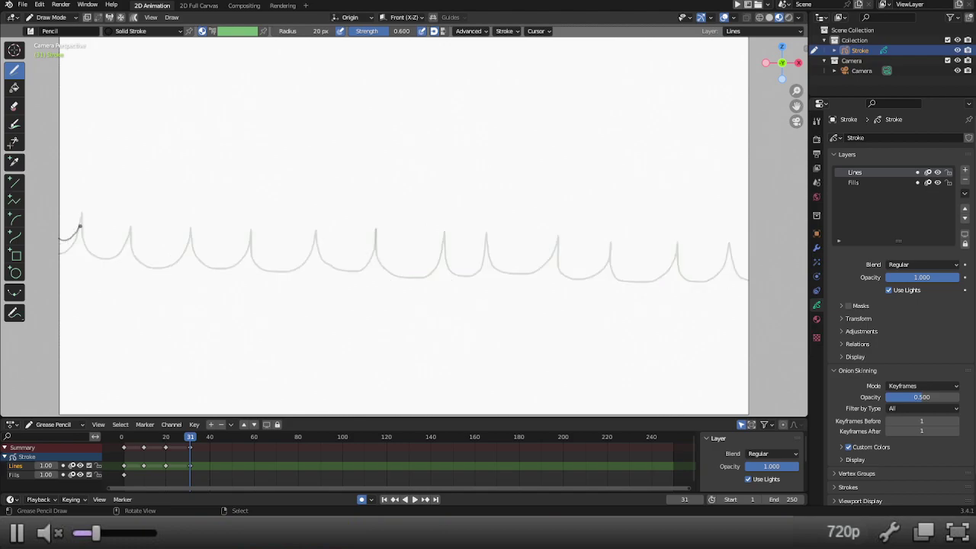
key(ctrl+z)
drag(59, 244, 74, 240)
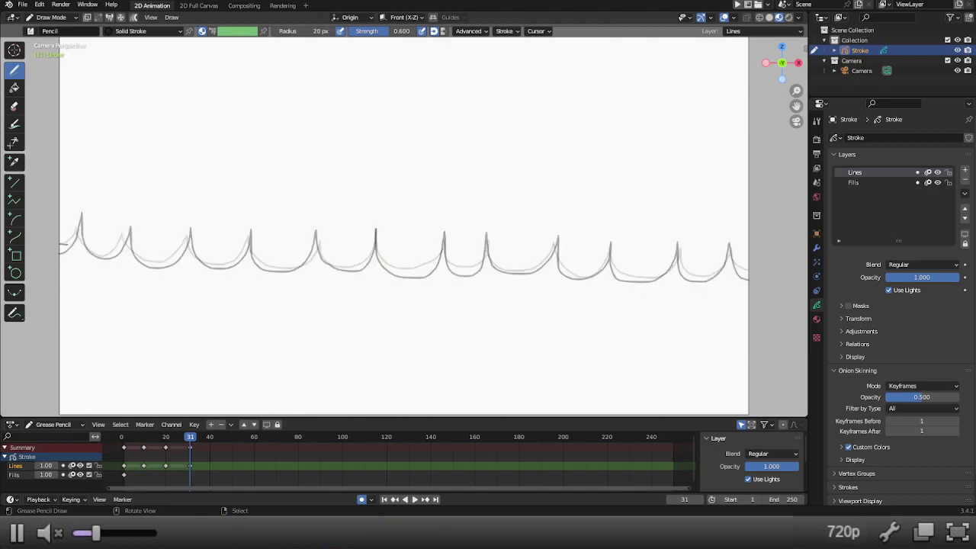
key(ctrl+z)
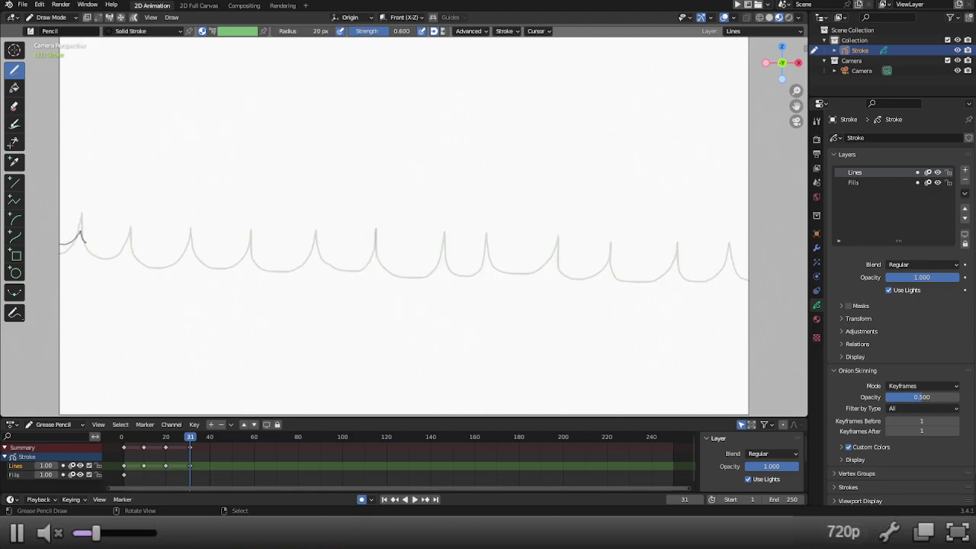
key(ctrl+z)
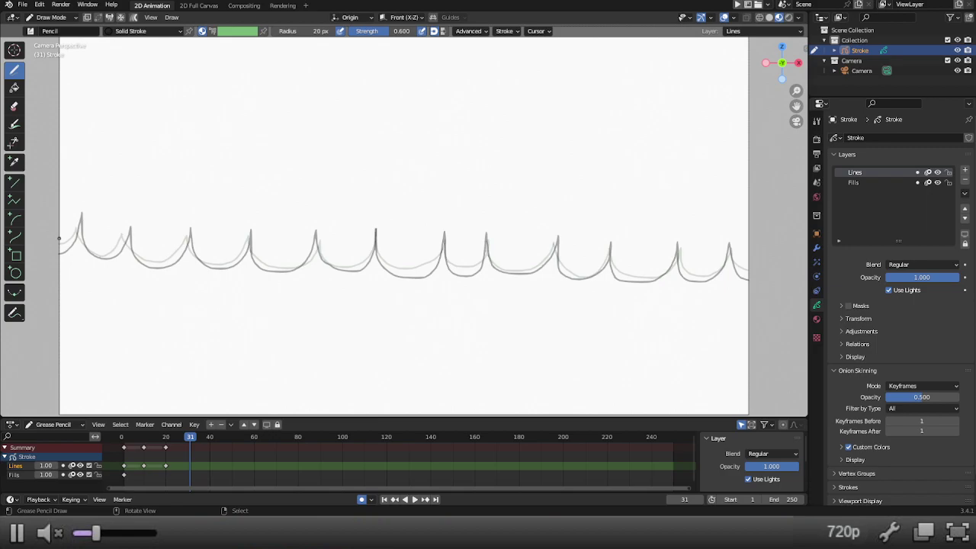
mouse_move(59, 239)
mouse_down()
mouse_move(366, 254)
mouse_move(375, 231)
mouse_move(386, 253)
mouse_move(428, 257)
mouse_move(485, 248)
mouse_move(509, 259)
mouse_move(557, 252)
mouse_move(716, 267)
mouse_move(729, 258)
mouse_up()
key(ctrl+z)
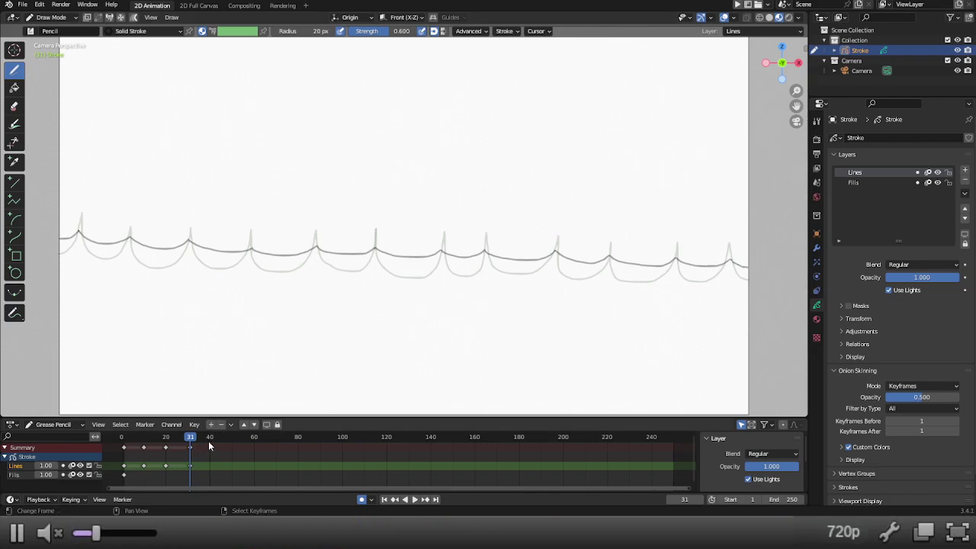
drag(211, 445, 190, 439)
Step: Move the frame-31 awning keyframe to frame 30
click(220, 452)
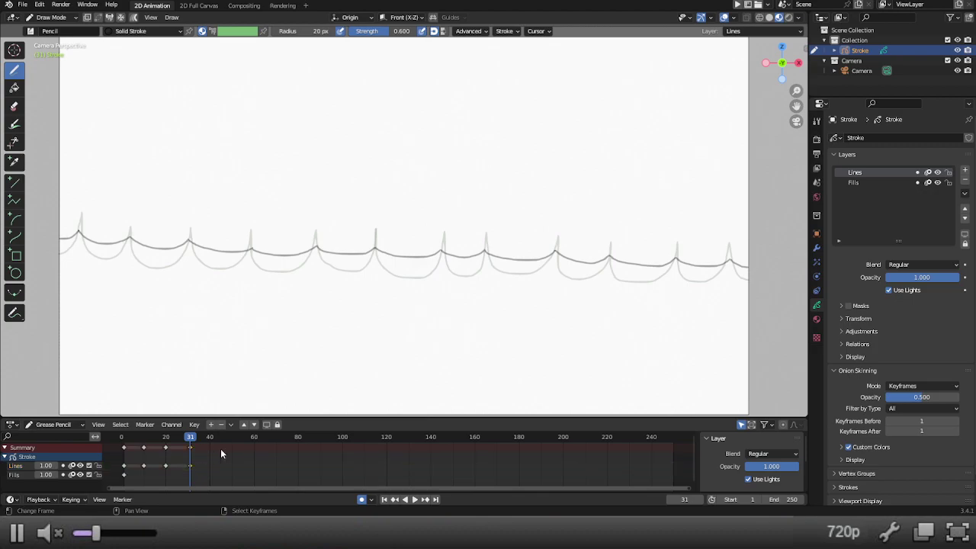
key(g)
click(219, 449)
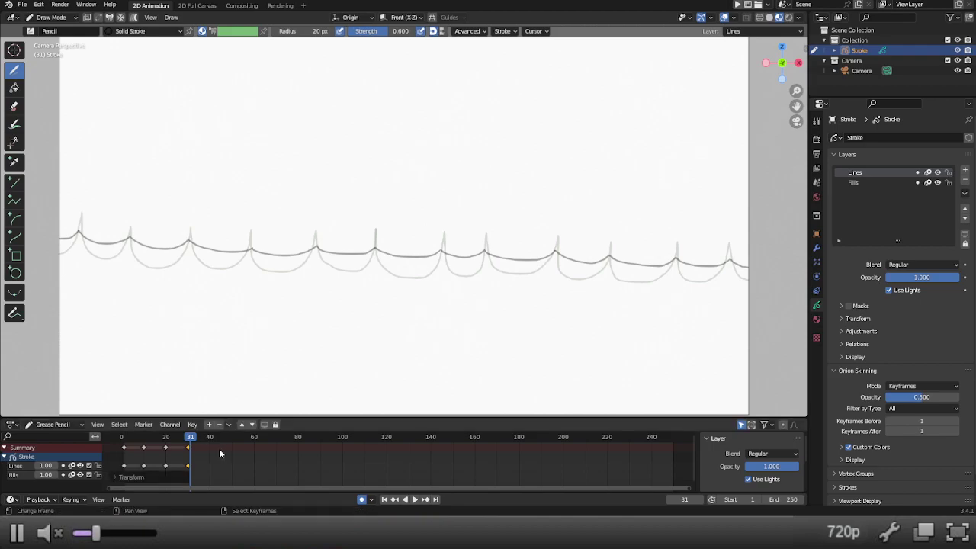
Step: Play back the animation and stop with the current frame at 40
click(209, 440)
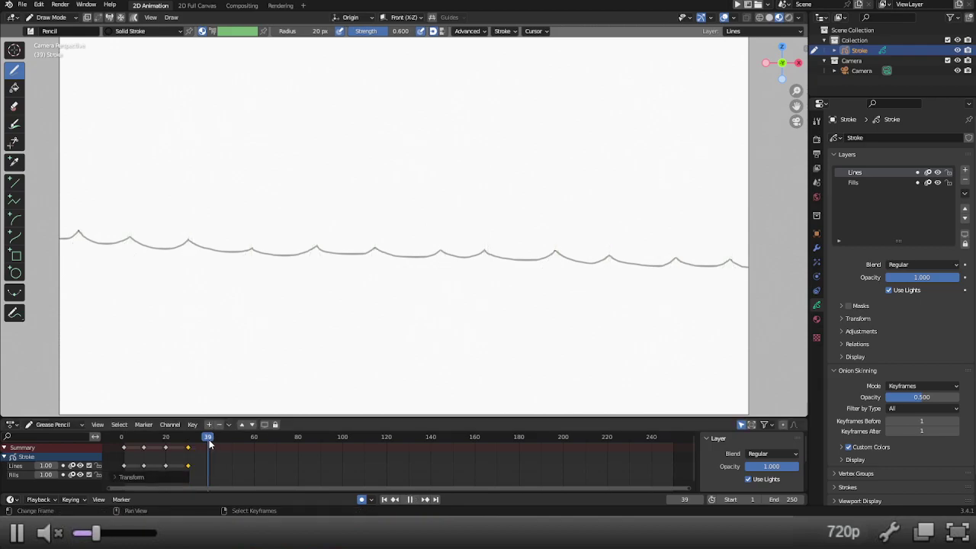
mouse_move(210, 439)
mouse_down()
mouse_move(126, 440)
mouse_move(192, 446)
mouse_up()
key(space)
key(space)
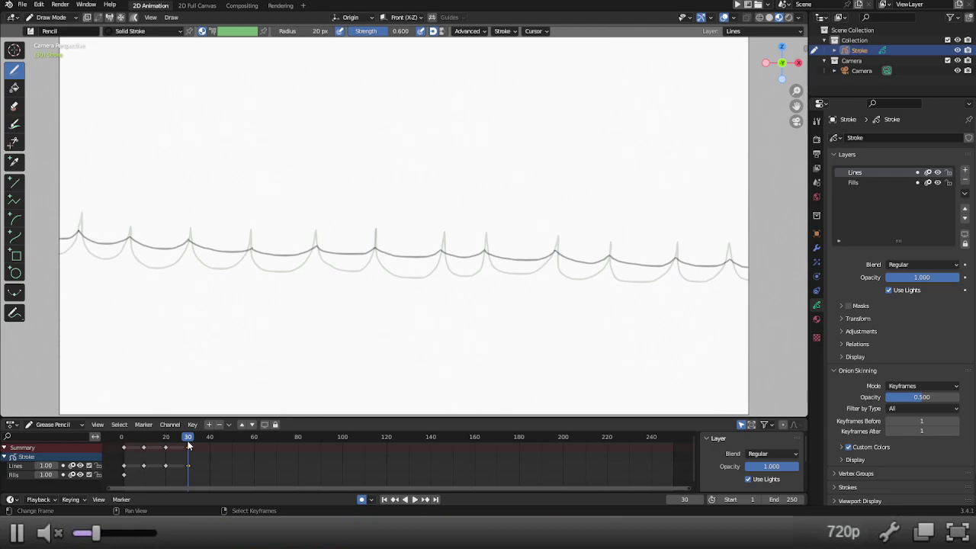
drag(188, 445, 209, 440)
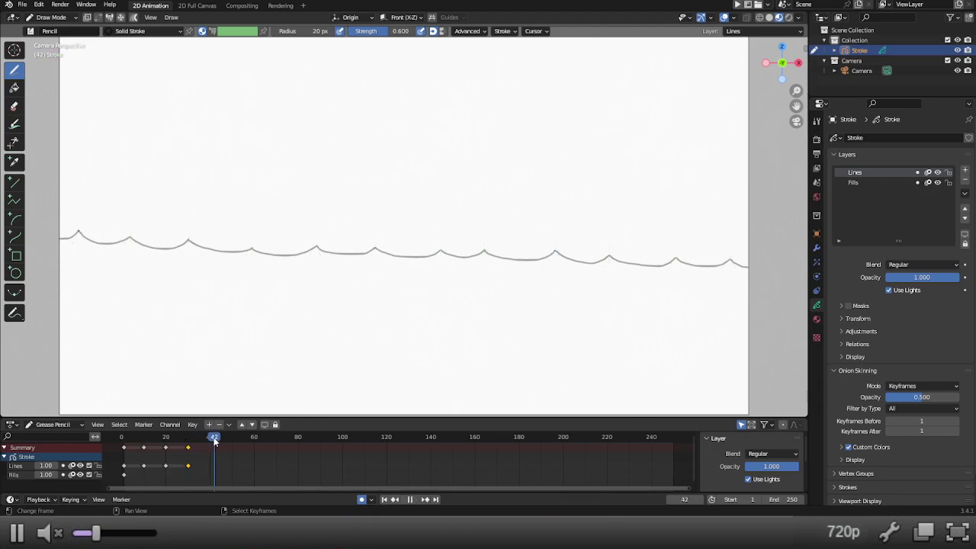
drag(210, 440, 211, 440)
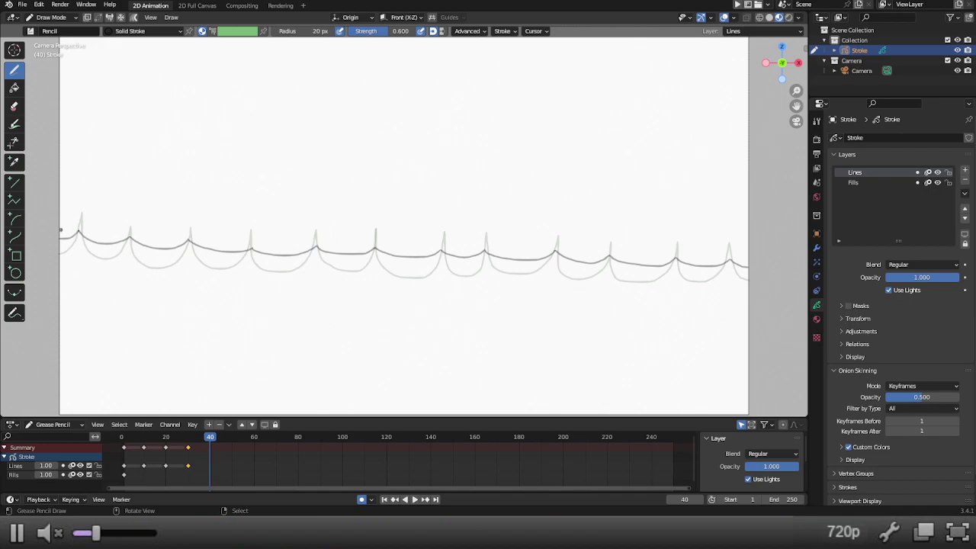
Step: Add a keyframe at frame 40, clear it, and redraw the wavy line across the canvas in three strokes
click(59, 229)
key(ctrl+z)
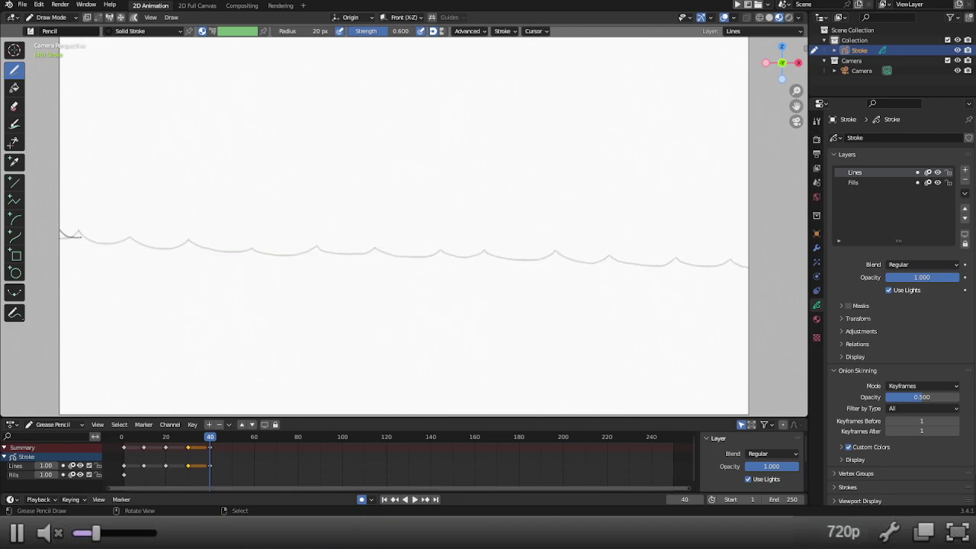
mouse_move(93, 235)
mouse_down()
mouse_move(102, 228)
mouse_move(142, 245)
mouse_move(203, 252)
mouse_move(228, 244)
mouse_move(263, 256)
mouse_move(289, 246)
mouse_move(345, 257)
mouse_move(353, 246)
mouse_up()
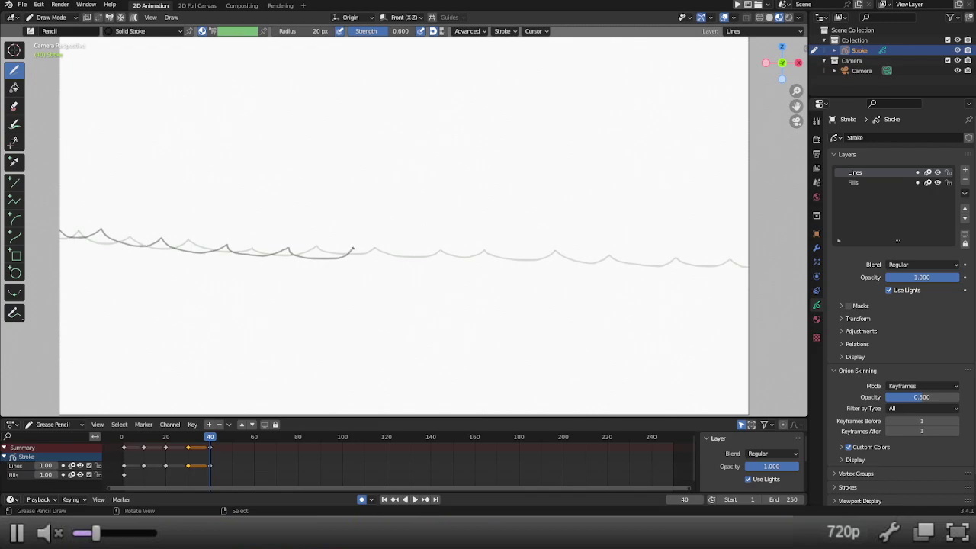
mouse_move(353, 247)
mouse_down()
mouse_move(450, 263)
mouse_move(462, 252)
mouse_move(562, 265)
mouse_move(578, 257)
mouse_up()
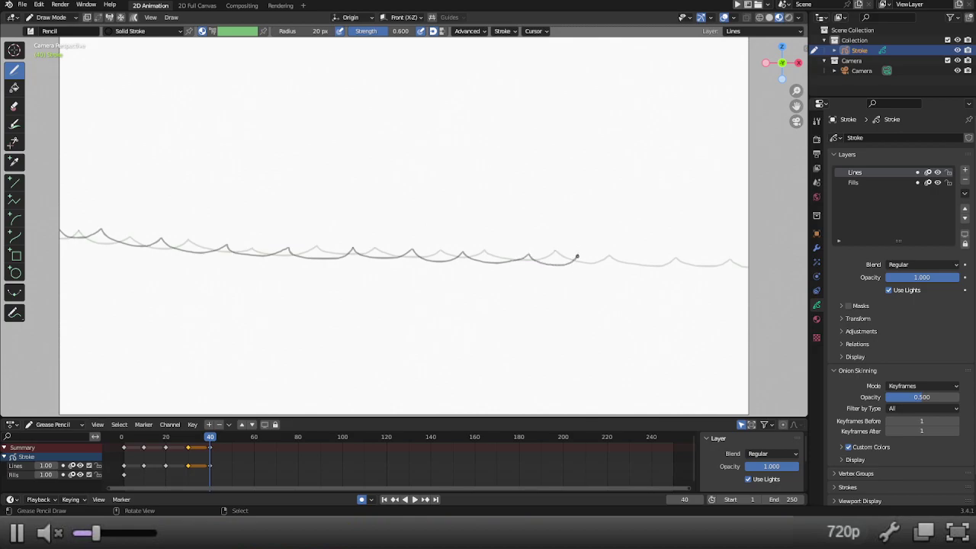
drag(577, 255, 717, 268)
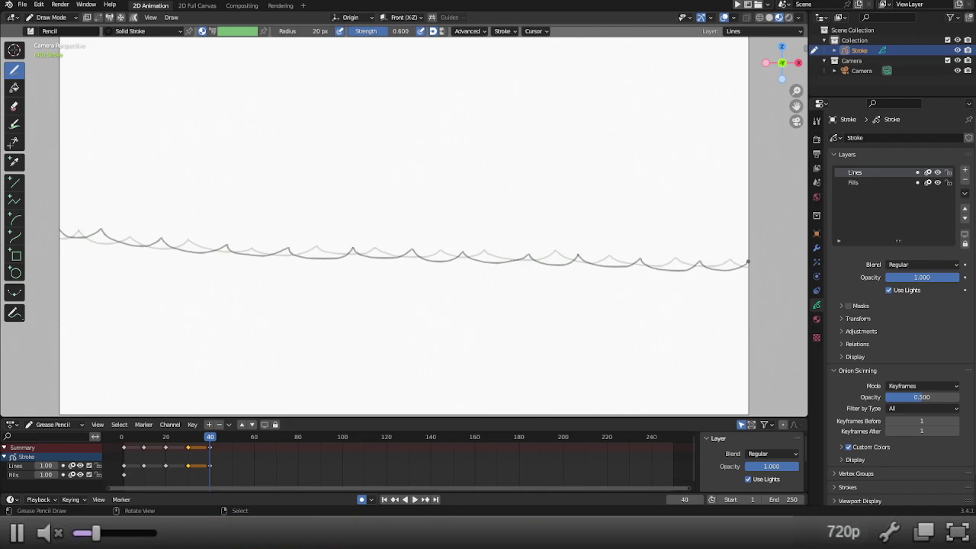
Step: At frame 50, begin a new awning drawing with the first left-edge scallop
click(232, 440)
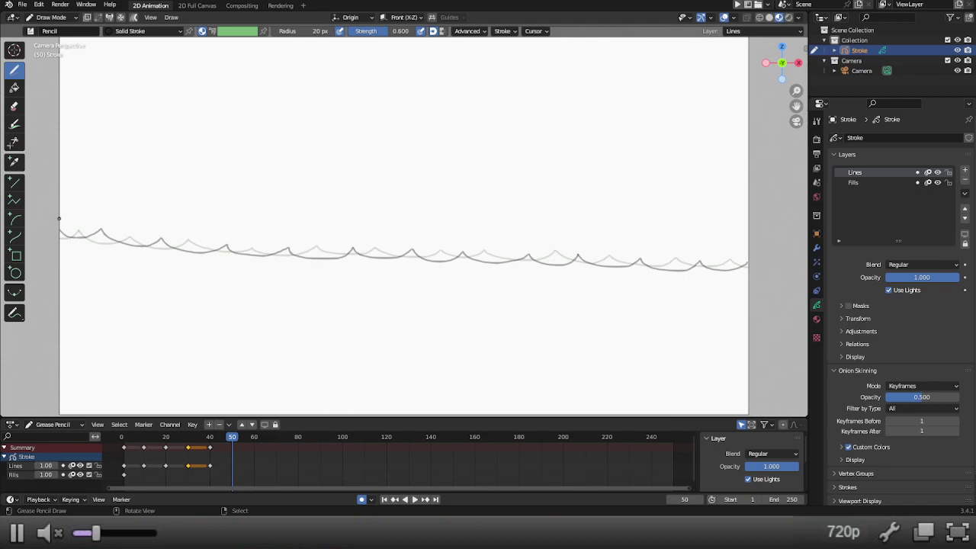
drag(59, 219, 94, 238)
mouse_move(106, 220)
mouse_down()
mouse_move(168, 228)
mouse_move(172, 219)
mouse_move(194, 247)
mouse_move(218, 250)
mouse_move(228, 231)
mouse_move(265, 252)
mouse_move(287, 242)
mouse_move(290, 226)
mouse_up()
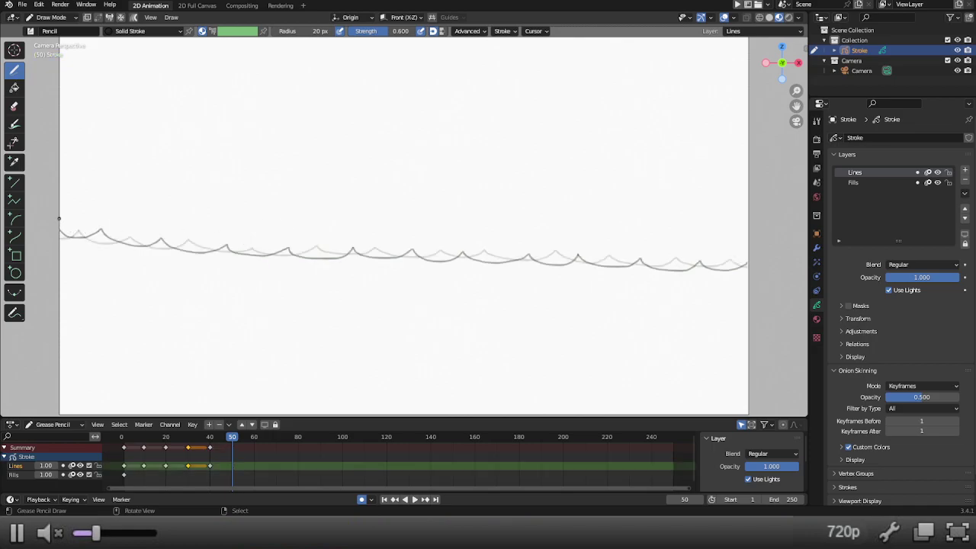
drag(59, 219, 73, 244)
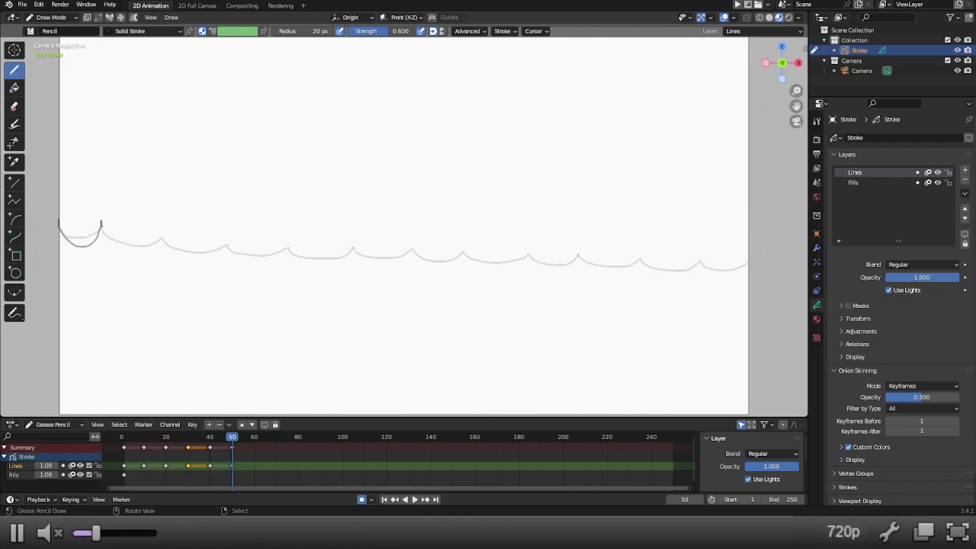
Step: Extend the frame-50 scalloped curve from the first scallop to the canvas's right edge
mouse_move(100, 223)
mouse_down()
mouse_move(114, 248)
mouse_move(143, 254)
mouse_move(161, 222)
mouse_move(167, 249)
mouse_move(208, 258)
mouse_move(232, 226)
mouse_move(237, 264)
mouse_move(272, 265)
mouse_move(292, 227)
mouse_move(291, 254)
mouse_move(311, 269)
mouse_move(343, 262)
mouse_move(355, 227)
mouse_move(369, 268)
mouse_move(404, 266)
mouse_move(416, 226)
mouse_move(424, 269)
mouse_move(447, 271)
mouse_move(466, 233)
mouse_move(469, 267)
mouse_move(497, 272)
mouse_move(521, 264)
mouse_move(533, 241)
mouse_move(553, 275)
mouse_move(574, 268)
mouse_move(582, 239)
mouse_move(587, 272)
mouse_move(614, 275)
mouse_move(640, 257)
mouse_move(643, 241)
mouse_move(642, 264)
mouse_move(662, 278)
mouse_move(693, 266)
mouse_move(701, 238)
mouse_move(703, 272)
mouse_move(730, 279)
mouse_move(749, 260)
mouse_move(750, 239)
mouse_up()
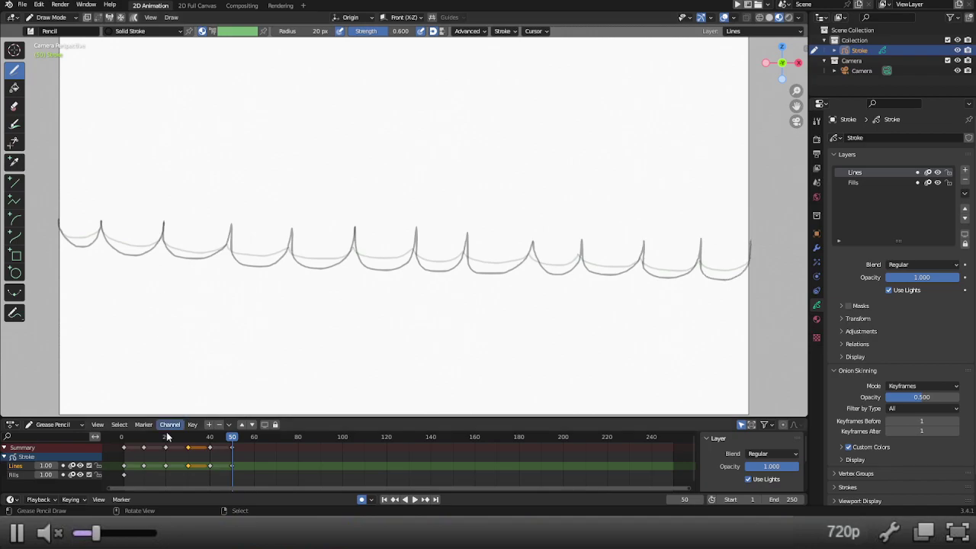
click(188, 436)
drag(189, 437, 166, 437)
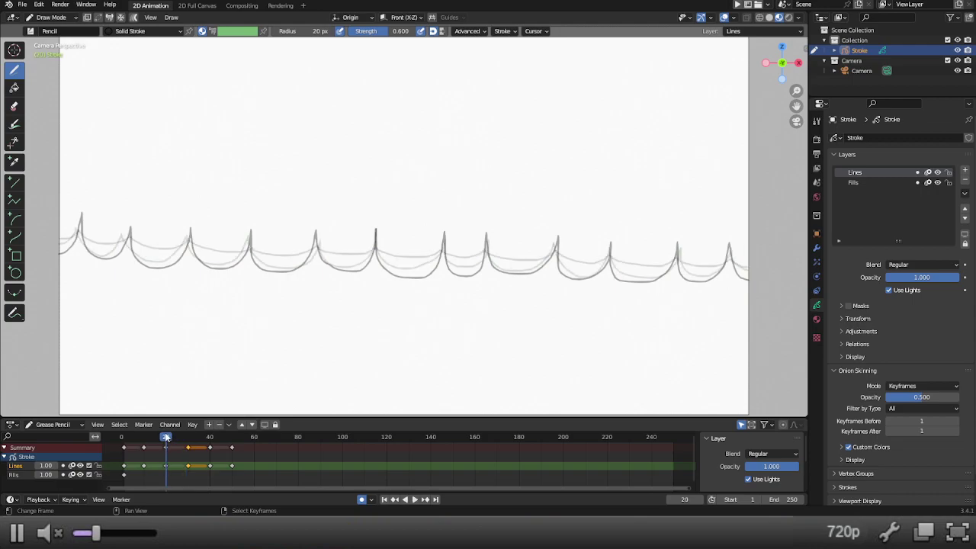
mouse_move(166, 437)
mouse_down()
mouse_move(232, 437)
mouse_move(186, 439)
mouse_move(198, 438)
mouse_up()
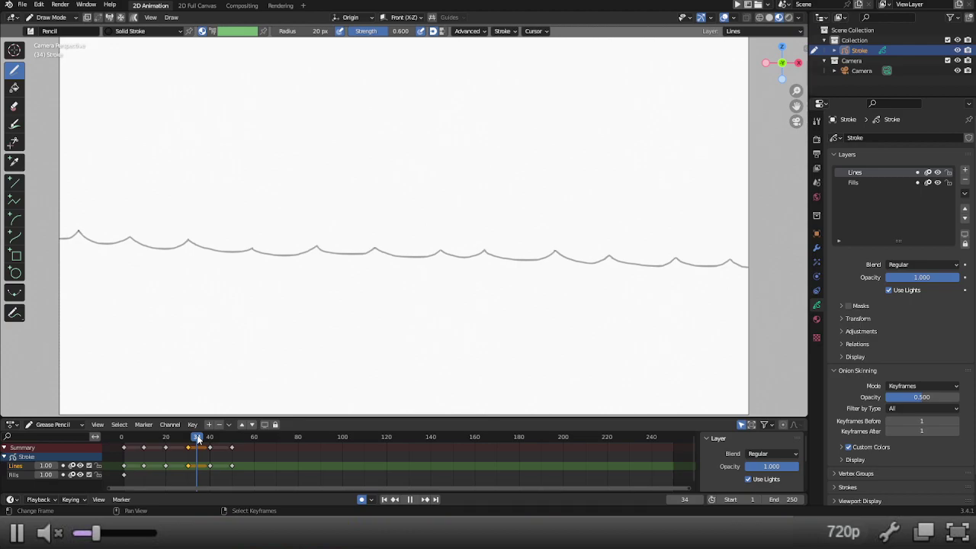
mouse_move(198, 438)
mouse_down()
mouse_move(232, 437)
mouse_move(178, 437)
mouse_move(189, 437)
mouse_up()
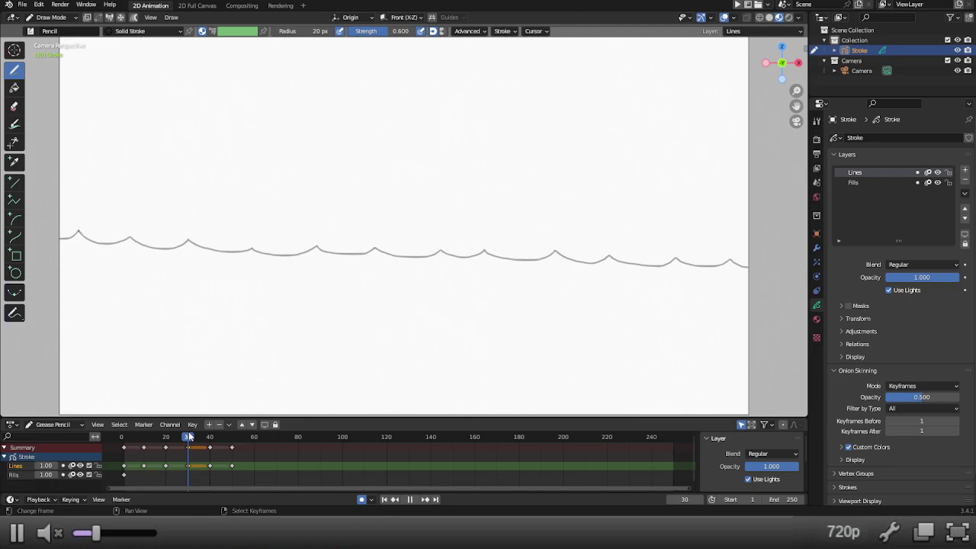
drag(189, 436, 197, 437)
click(195, 429)
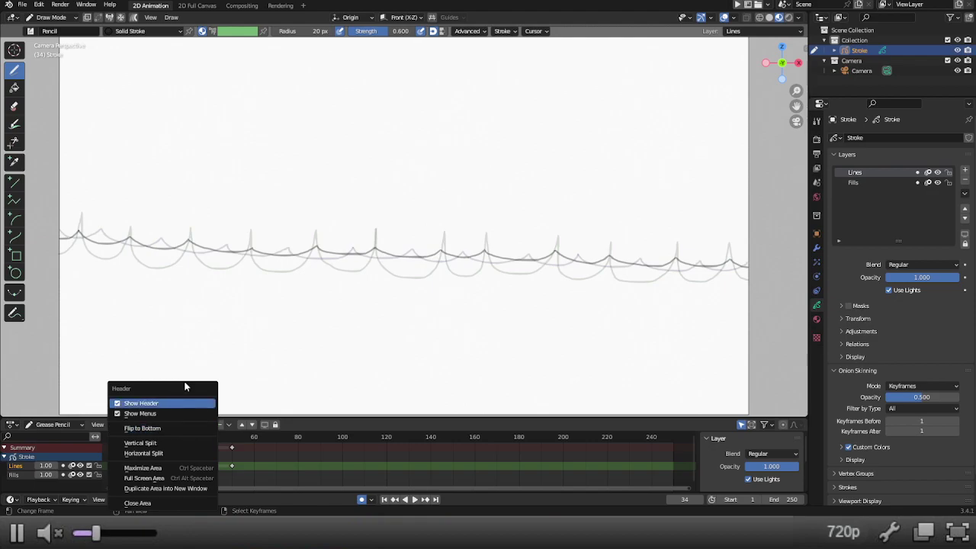
click(152, 403)
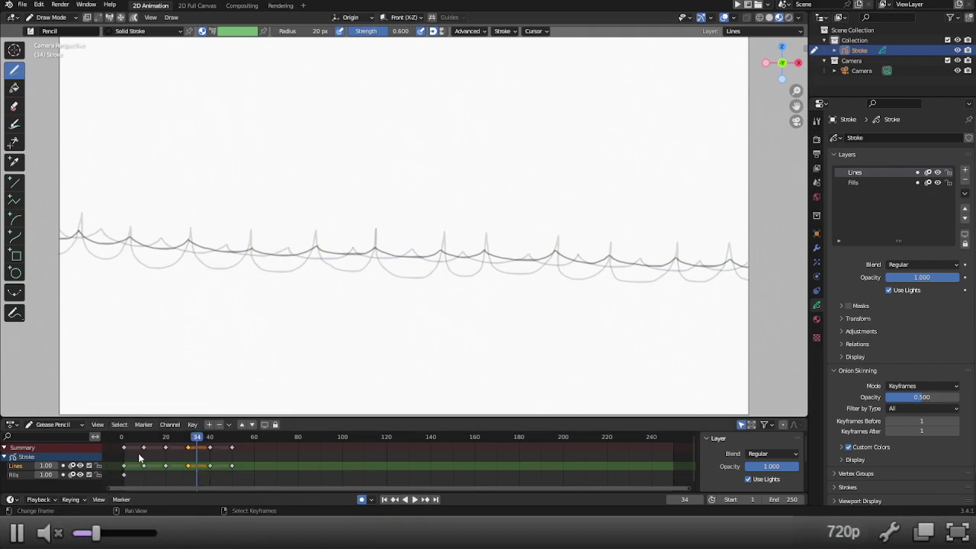
key(space)
key(space)
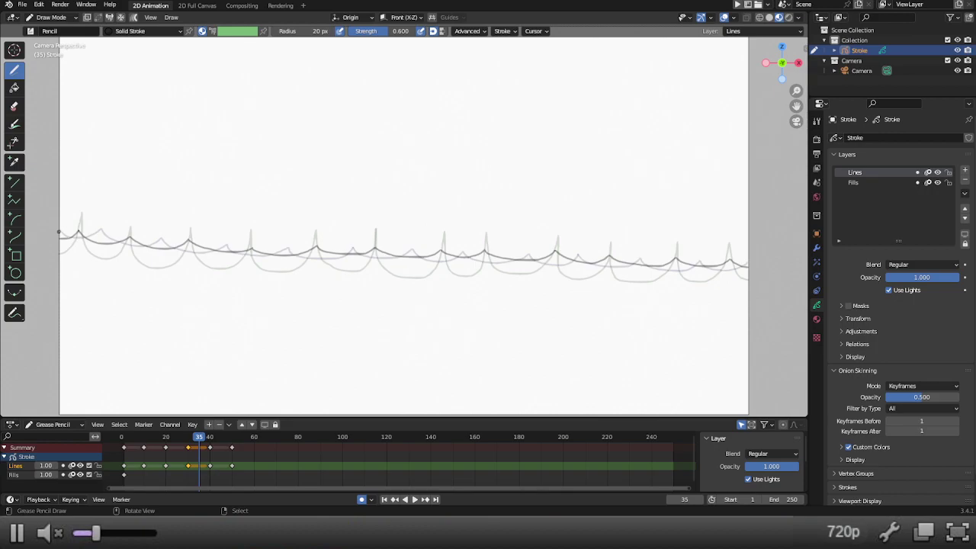
Step: Key frame 35, clear its copied strokes, and trace a gently wavy awning line across the canvas
click(59, 232)
key(ctrl+z)
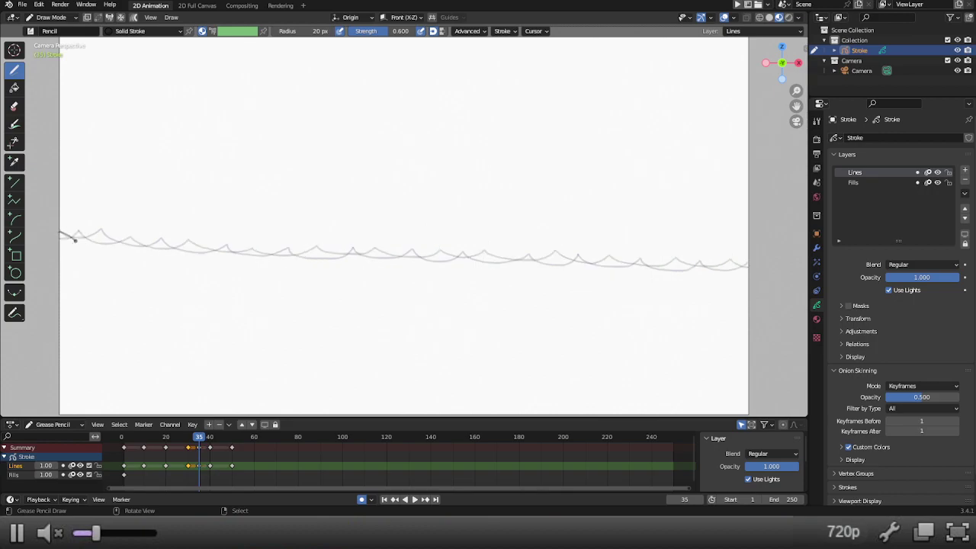
drag(84, 234, 126, 243)
mouse_move(159, 238)
mouse_down()
mouse_move(183, 250)
mouse_move(302, 253)
mouse_up()
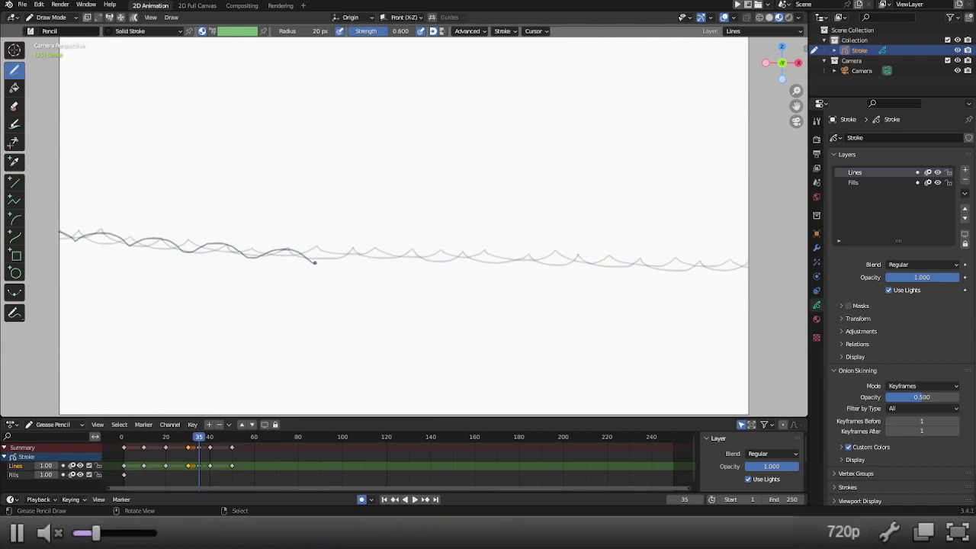
mouse_move(315, 263)
mouse_down()
mouse_move(366, 250)
mouse_move(378, 259)
mouse_move(518, 255)
mouse_move(558, 266)
mouse_move(725, 269)
mouse_up()
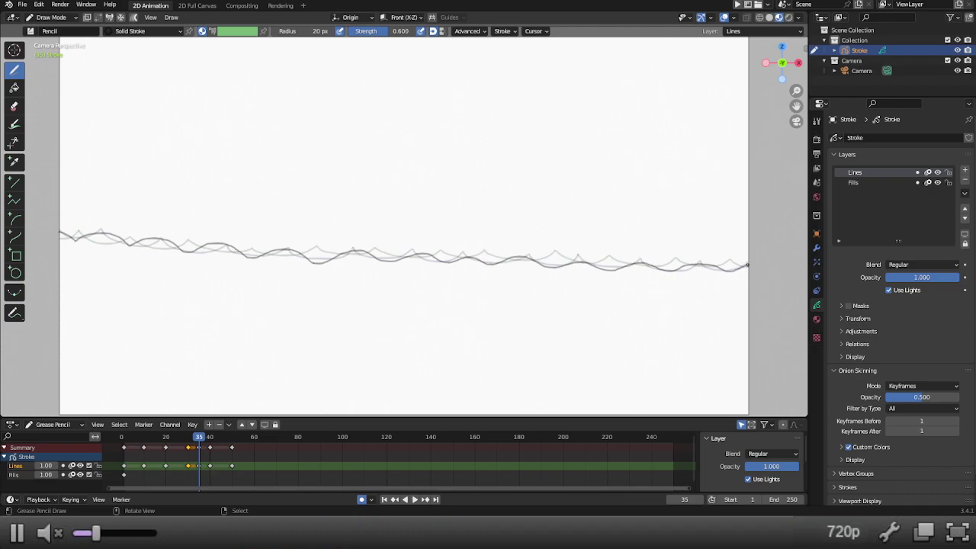
Step: Shift the frame-40 and frame-50 awning keyframes later on the timeline
ctrl+click(213, 444)
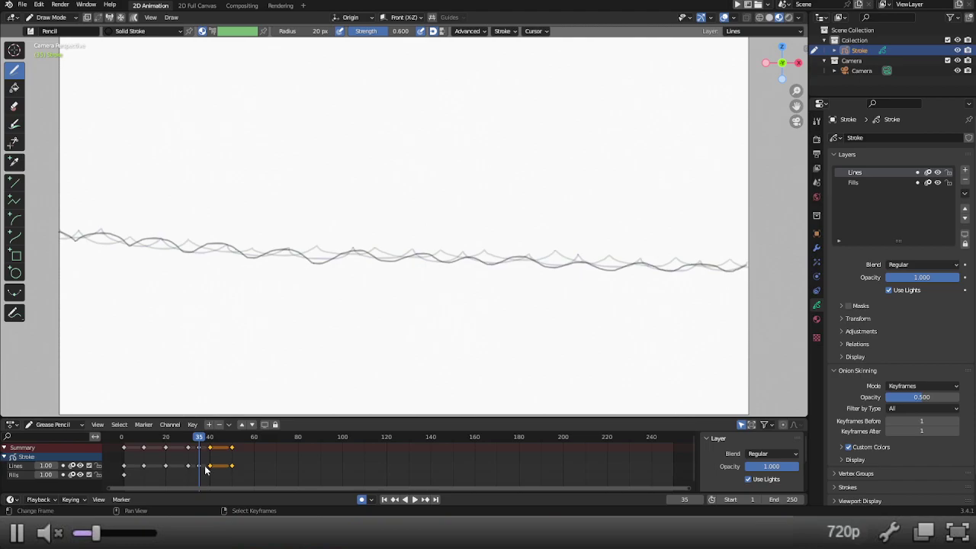
key(g)
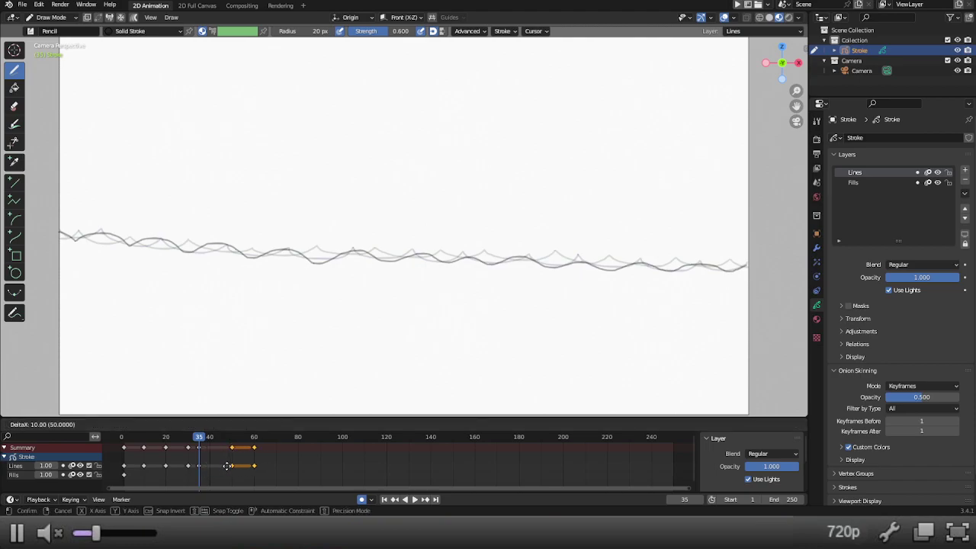
click(226, 464)
key(g)
click(214, 459)
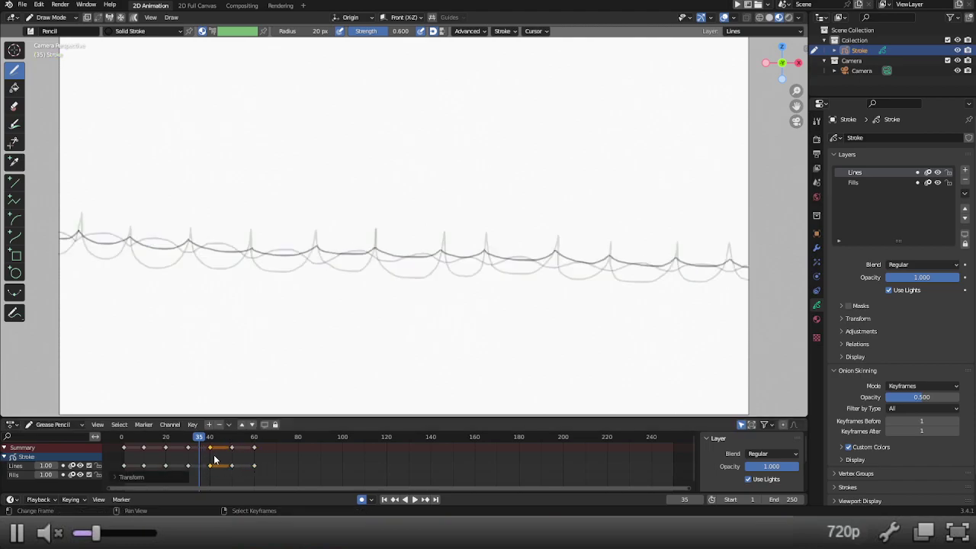
mouse_move(199, 437)
mouse_down()
mouse_move(166, 436)
mouse_move(253, 437)
mouse_up()
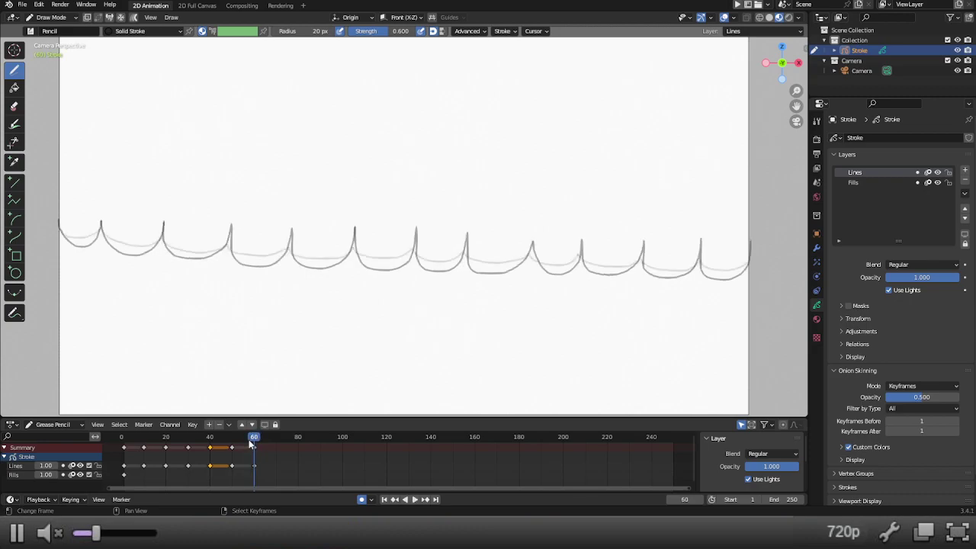
Step: Delete the early frame-1 and frame-10 keyframes so the animation starts at frame 20
mouse_move(172, 441)
mouse_down()
mouse_move(202, 443)
mouse_move(165, 446)
mouse_up()
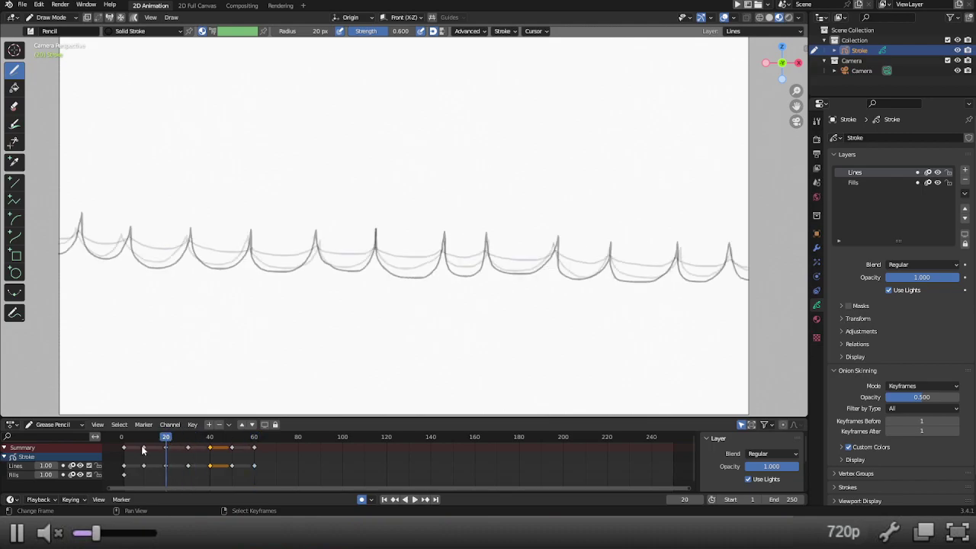
click(144, 448)
key(x)
click(132, 449)
Step: Shift all remaining awning keyframes 20 frames earlier
key(a)
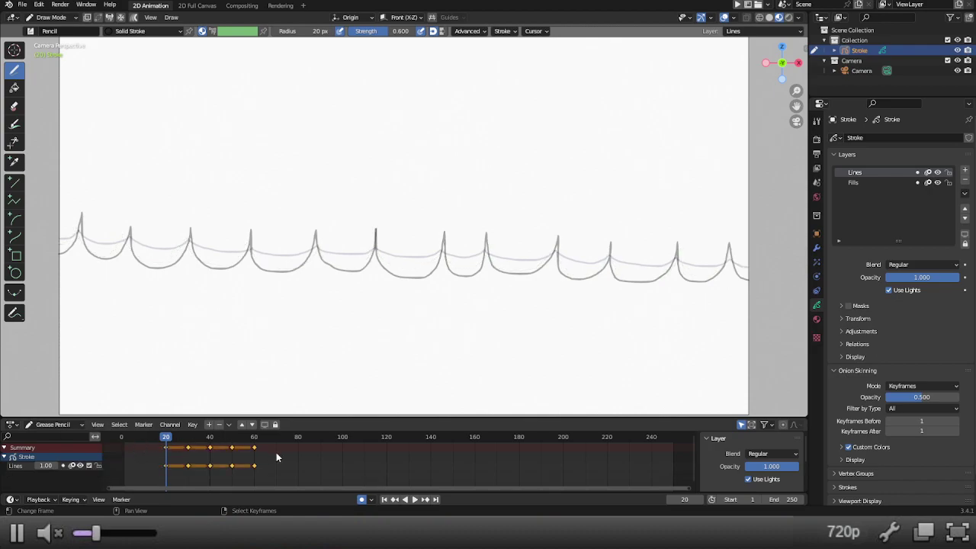
key(g)
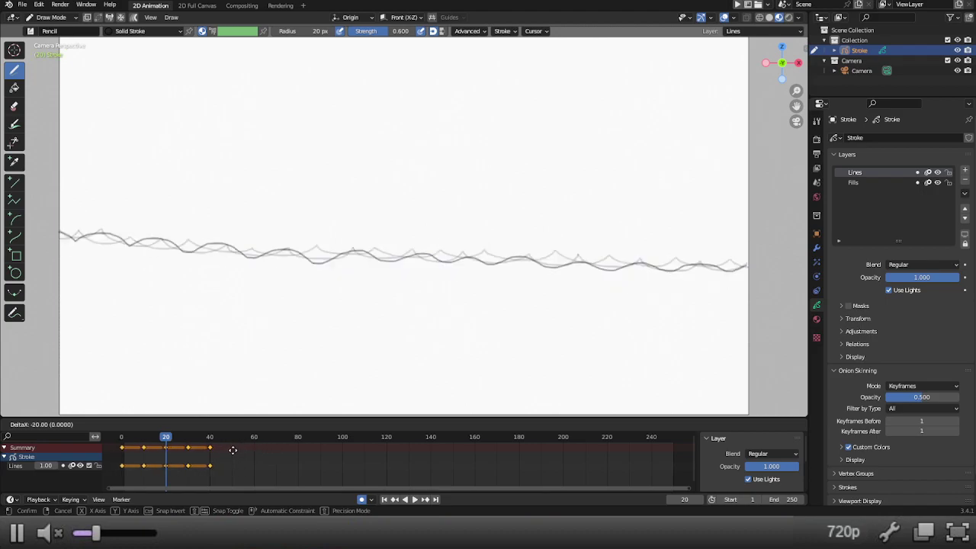
click(235, 451)
Step: Duplicate the frame-40 keyframe to around frame 50 and add a marker at frame 60
click(212, 450)
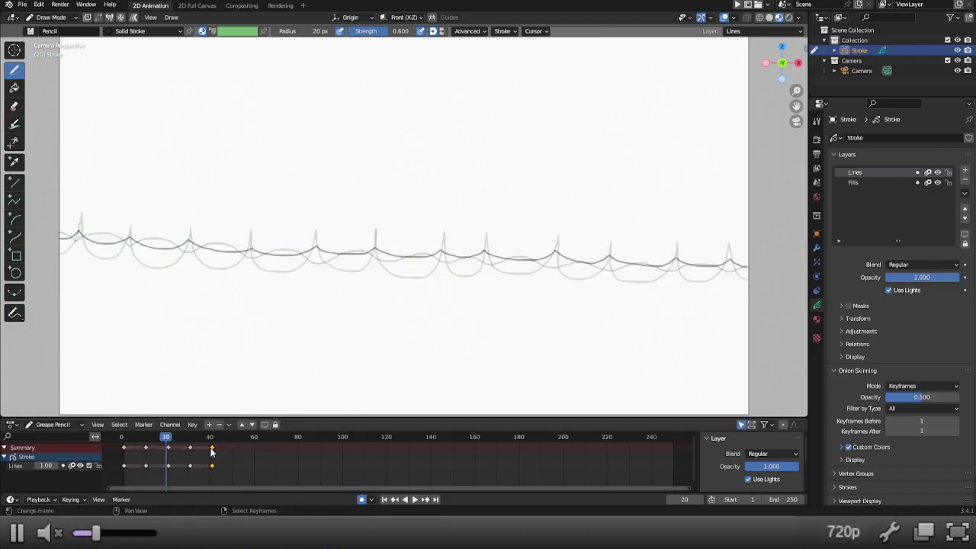
key(shift+d)
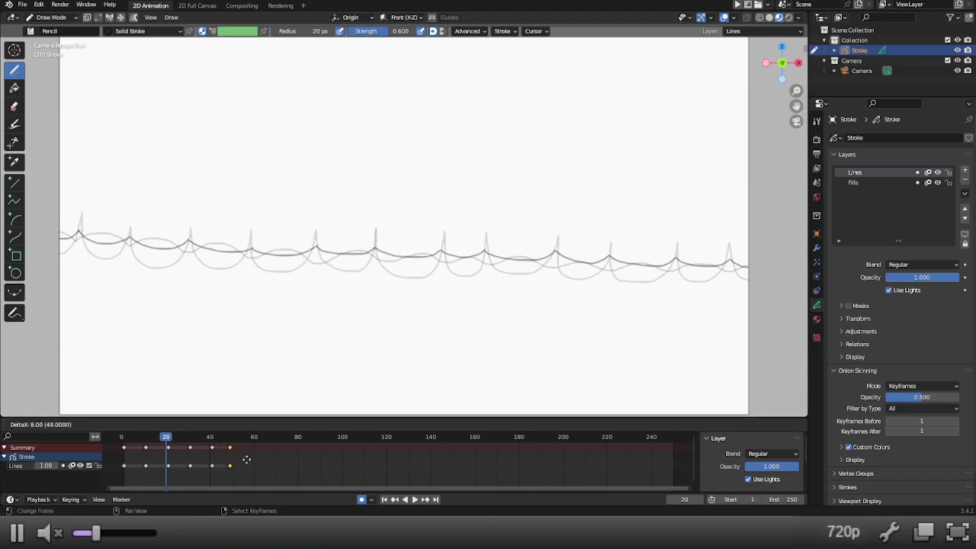
click(248, 447)
click(252, 440)
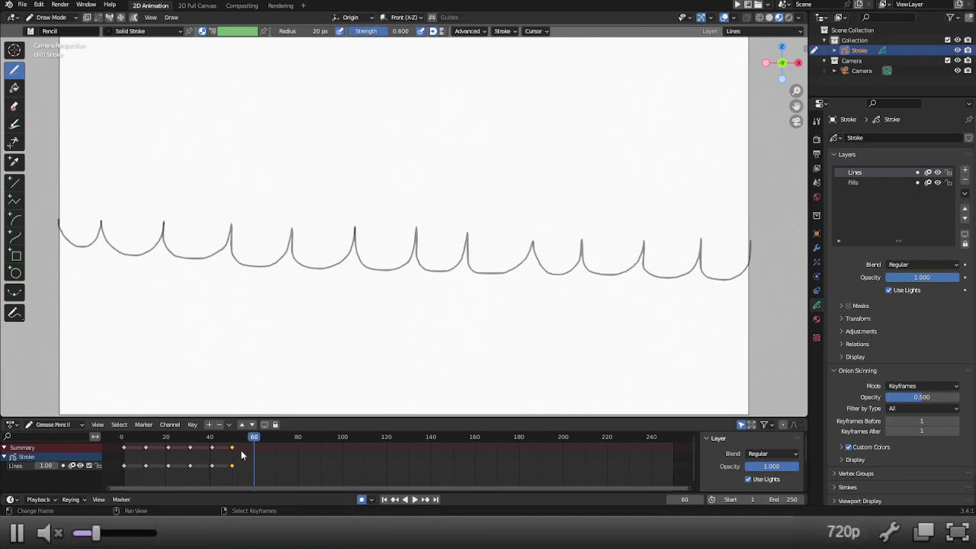
key(m)
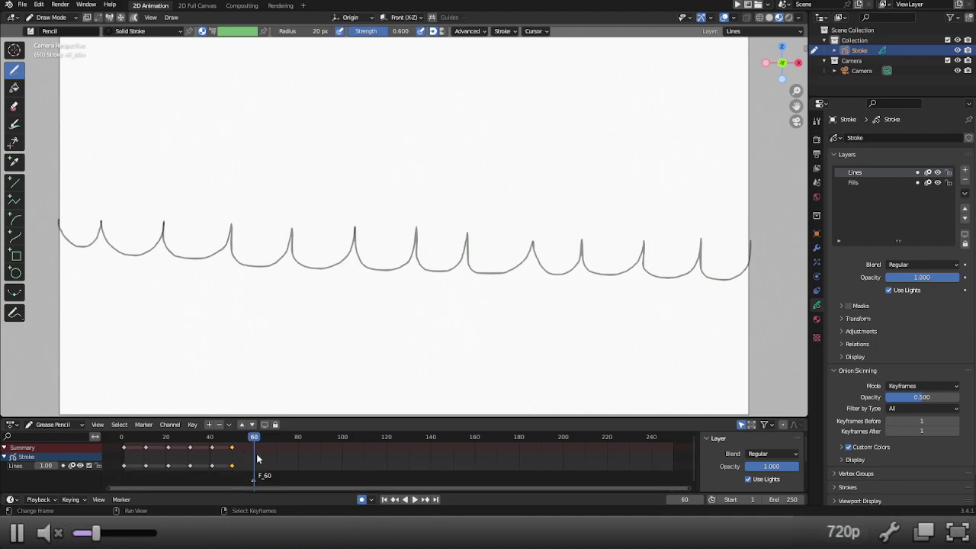
Step: Duplicate the Lines layer keys onto frame 60, delete those copies, and preview the animation
click(255, 460)
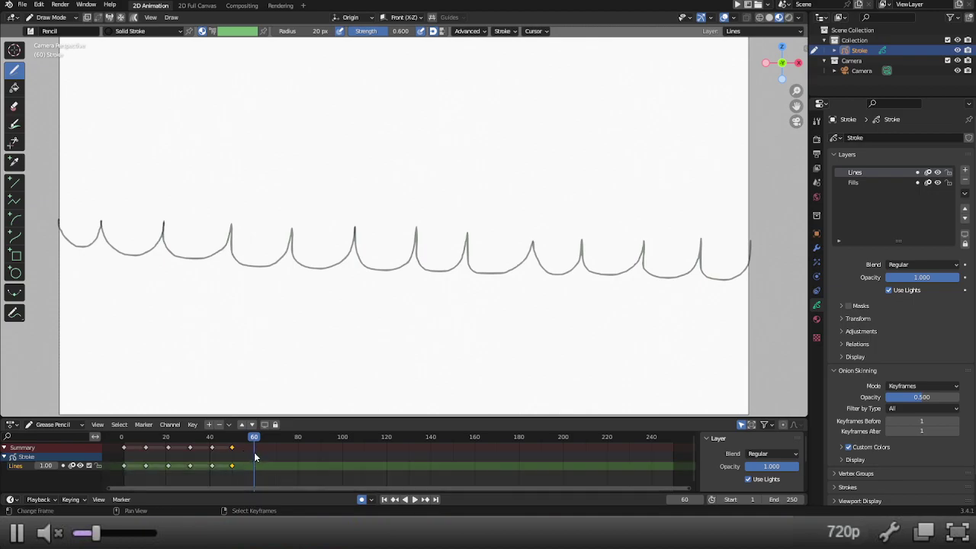
key(shift+s)
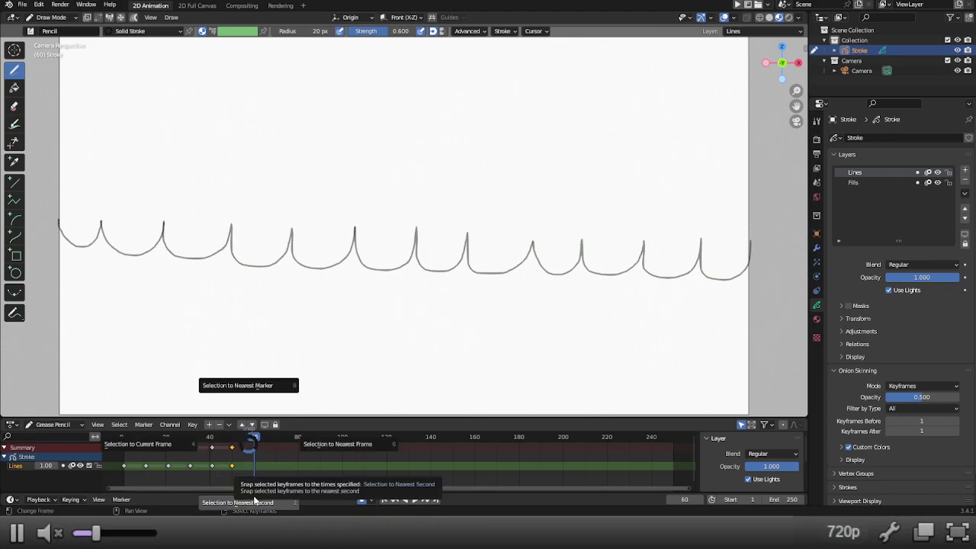
click(180, 453)
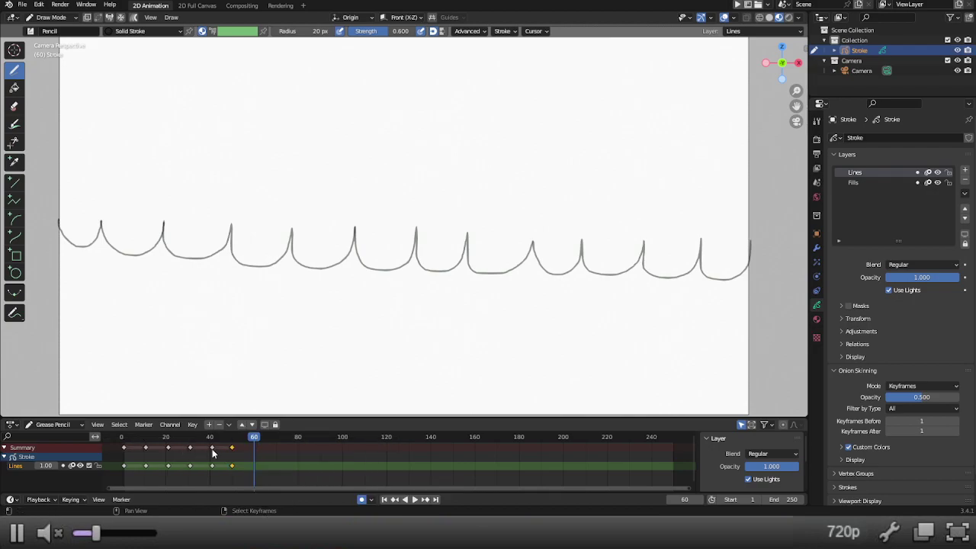
key(shift+d)
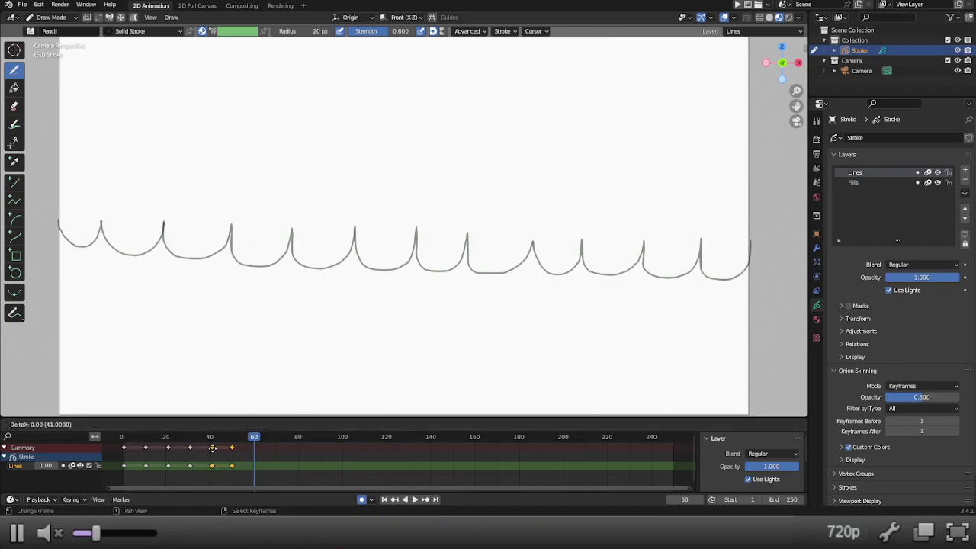
click(316, 458)
key(shift+s)
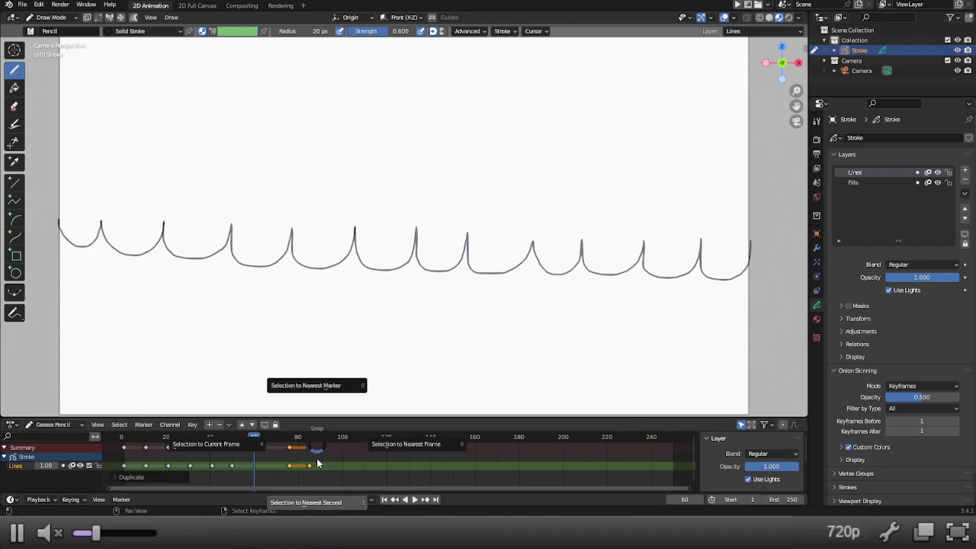
click(268, 444)
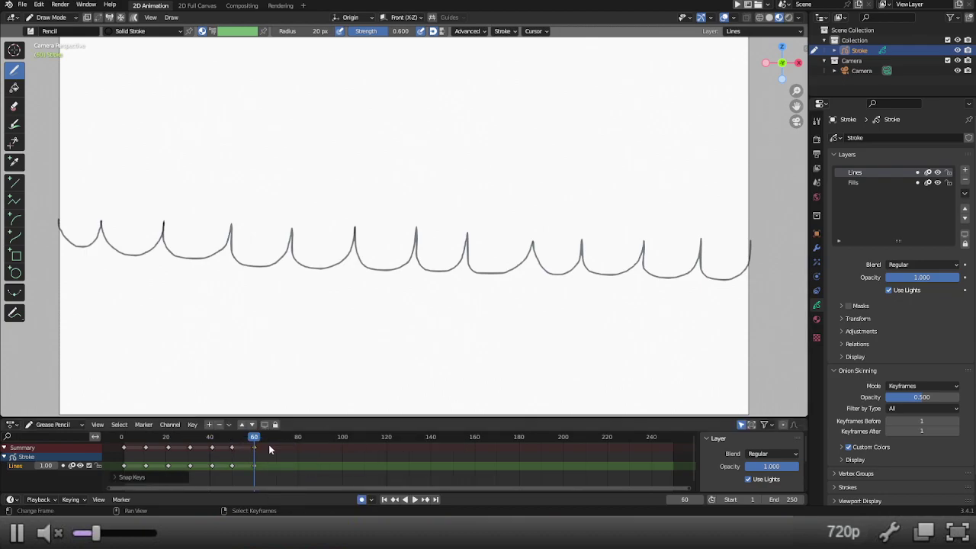
key(Delete)
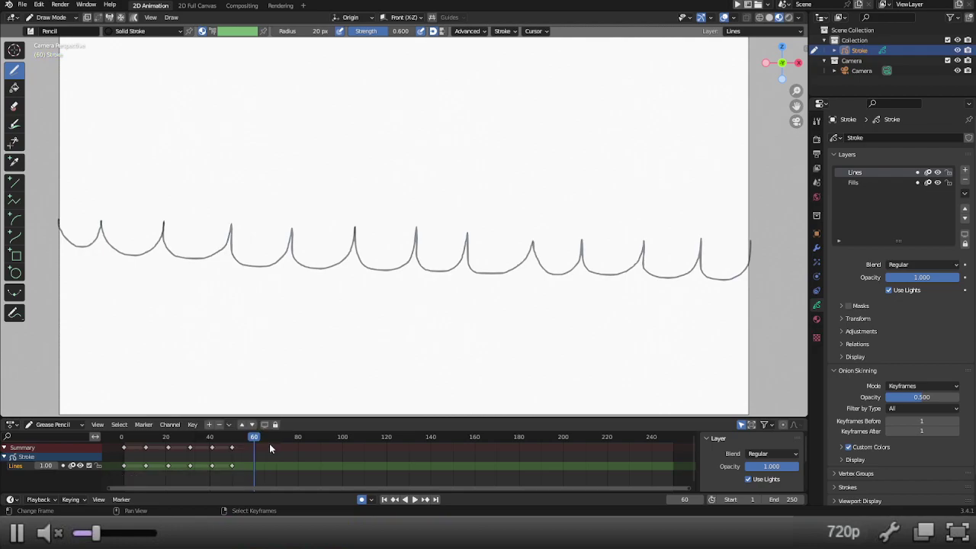
drag(248, 437, 232, 437)
key(space)
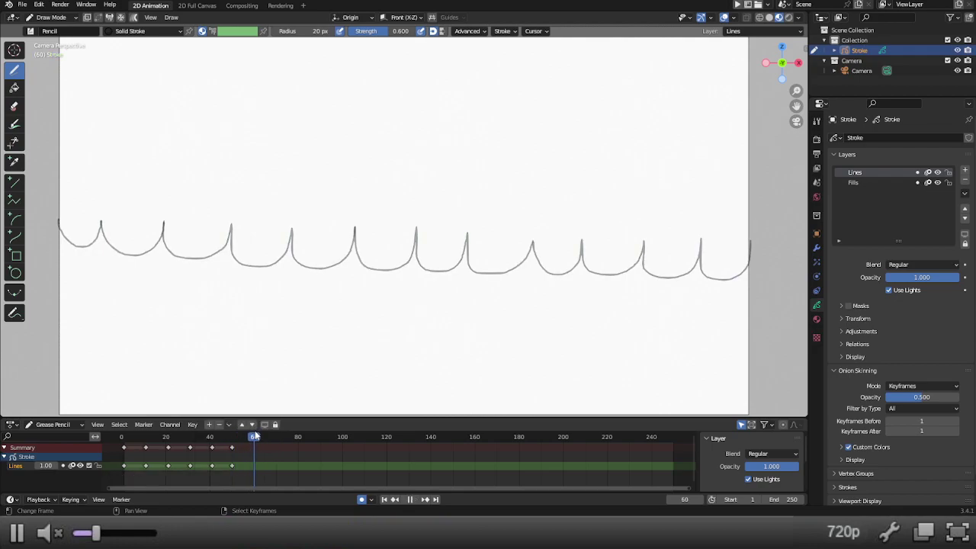
key(space)
Step: Reselect the frame-40 keyframe and move the selected keys to their new, evenly spaced timing
drag(238, 442, 207, 470)
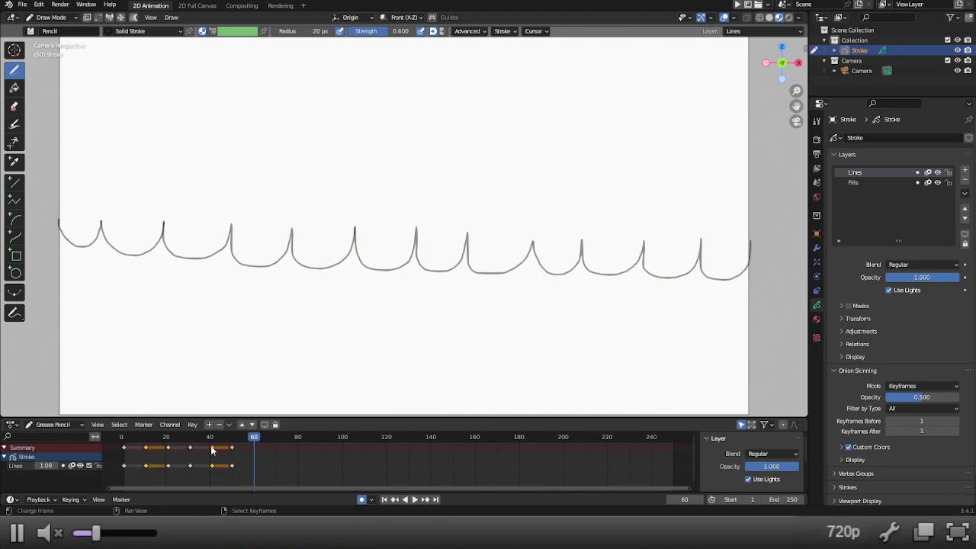
ctrl+click(206, 449)
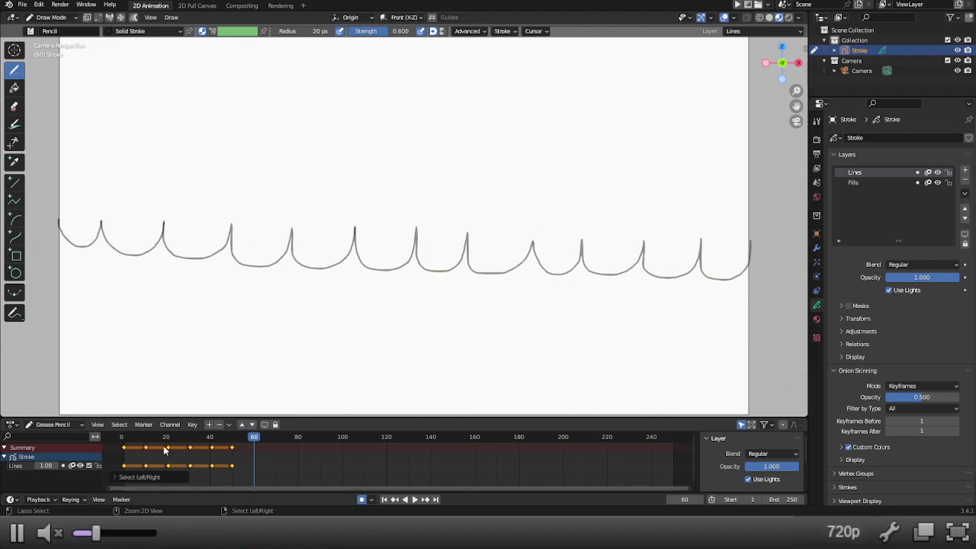
click(204, 450)
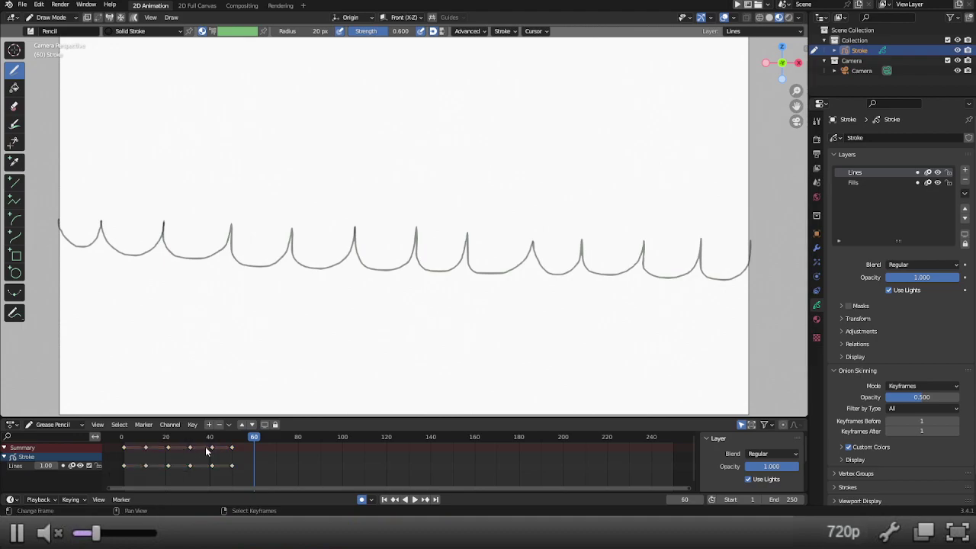
ctrl+click(147, 452)
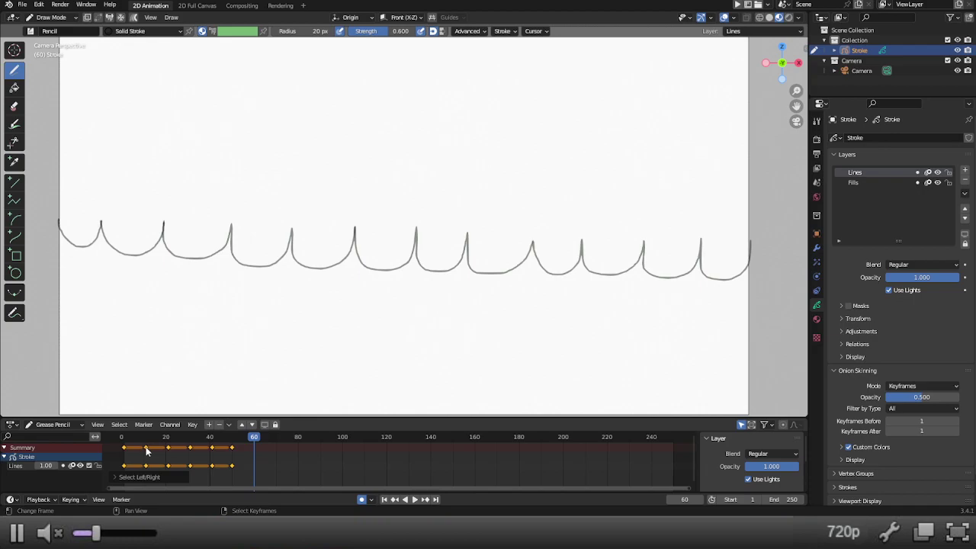
click(211, 448)
shift+click(145, 448)
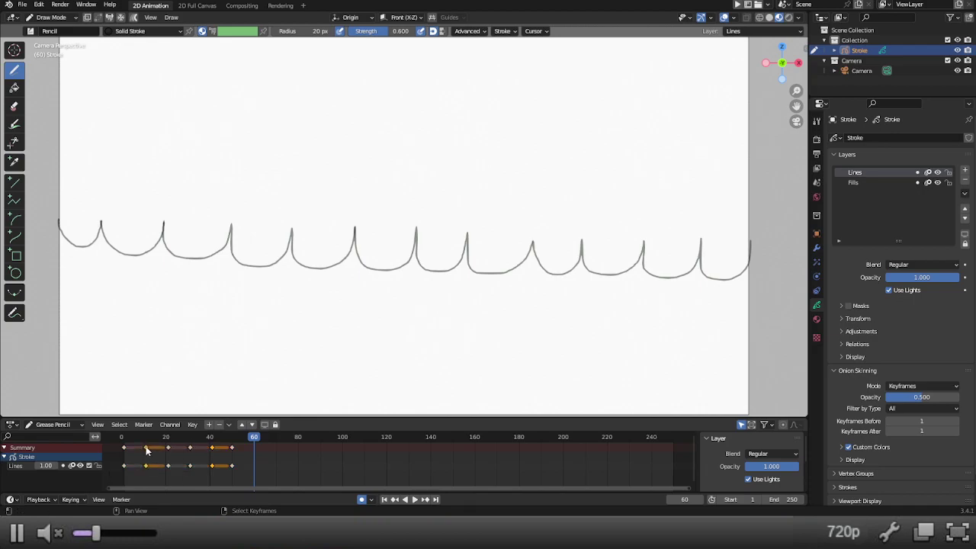
right_click(211, 447)
drag(223, 454, 223, 455)
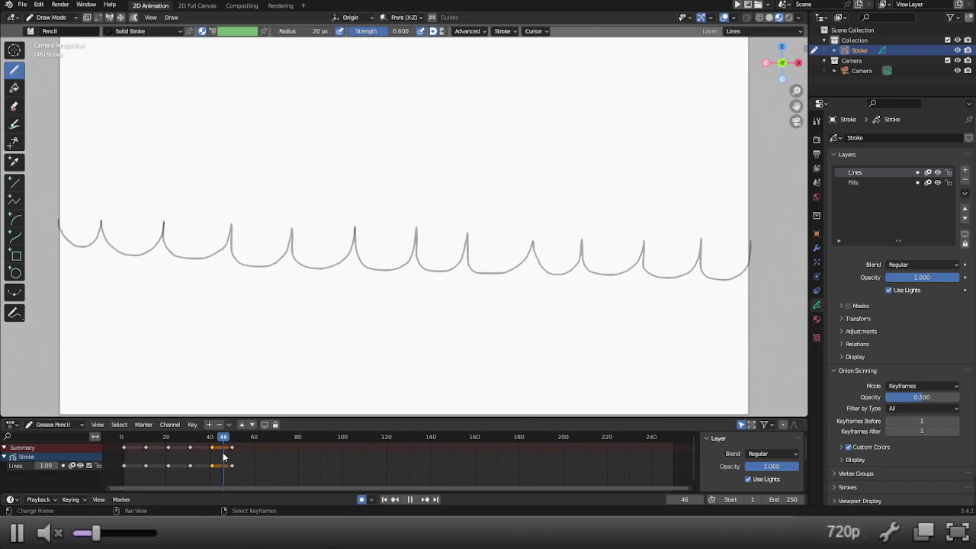
key(Up)
key(g)
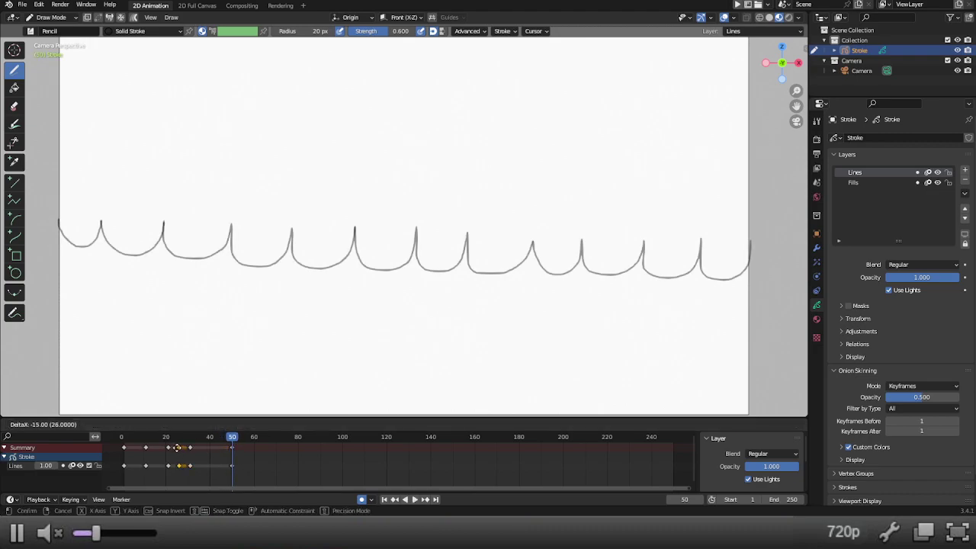
click(213, 454)
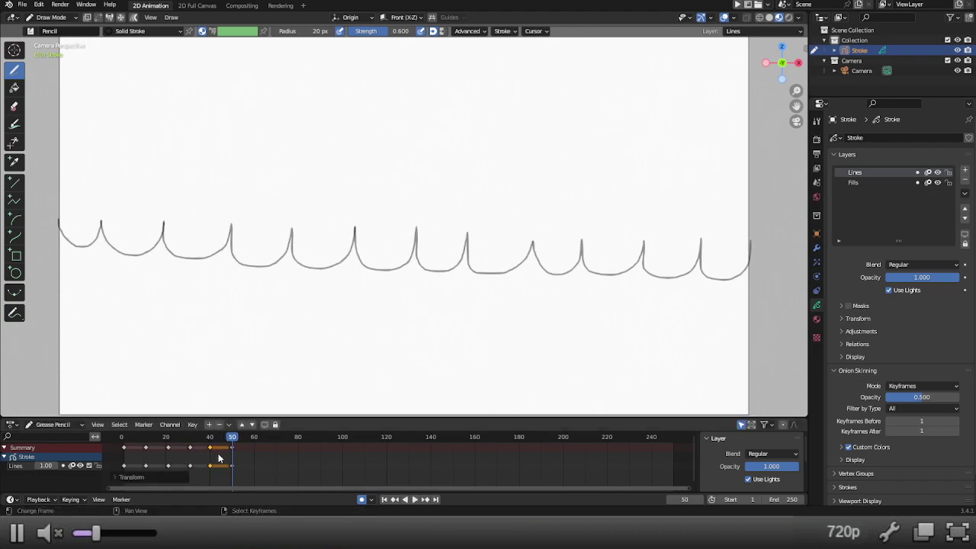
key(g)
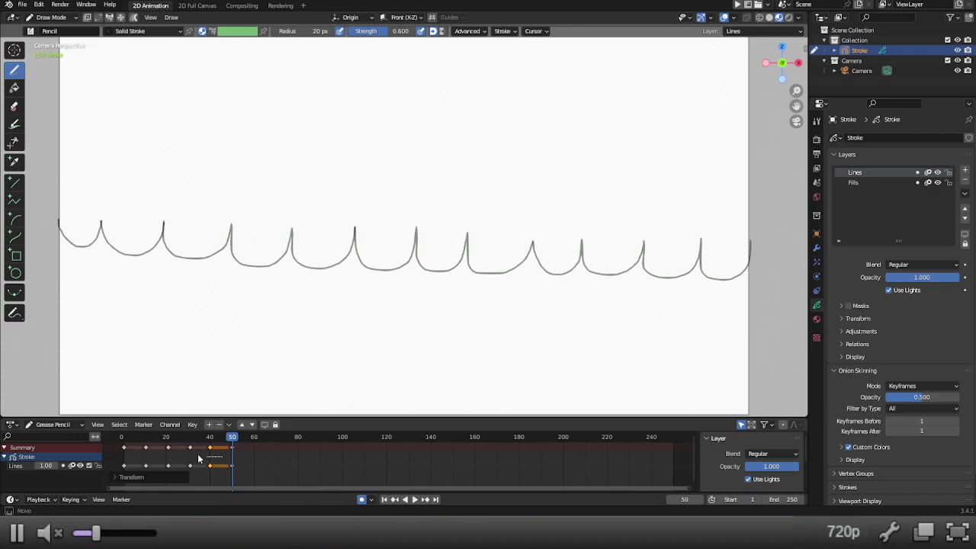
click(147, 459)
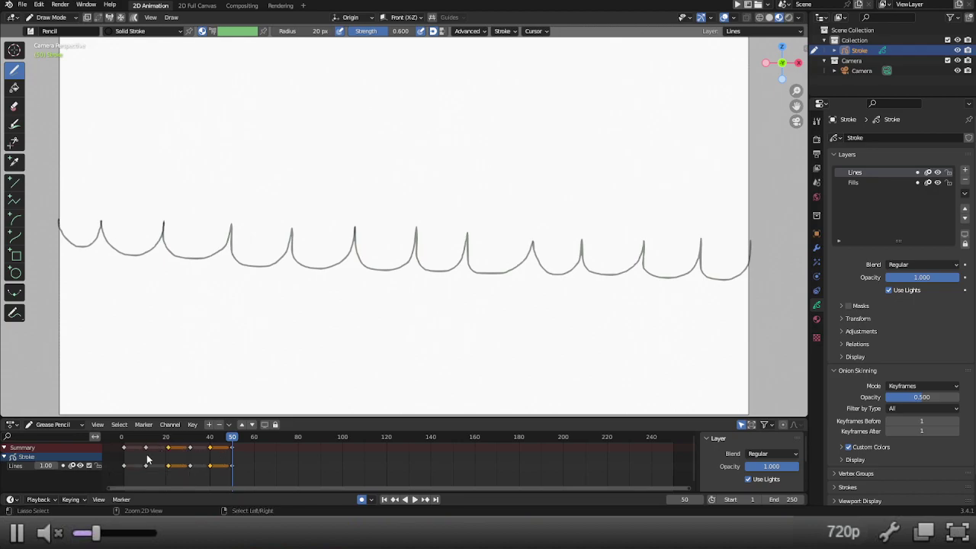
Step: Play back around frame 50 to check the timing, then select keys in the Lines row
mouse_move(196, 455)
mouse_down()
mouse_move(232, 450)
mouse_move(216, 456)
mouse_up()
key(space)
click(228, 452)
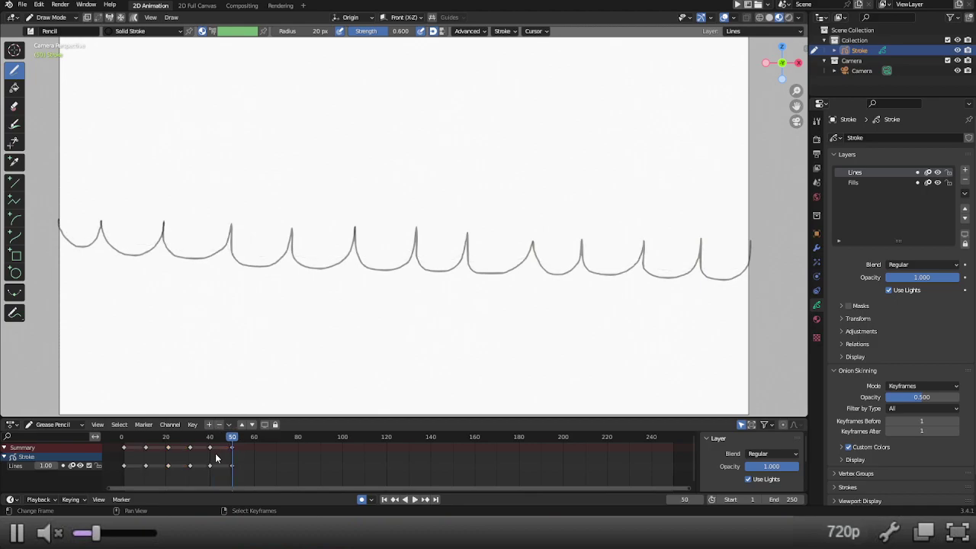
key(space)
drag(230, 454, 221, 451)
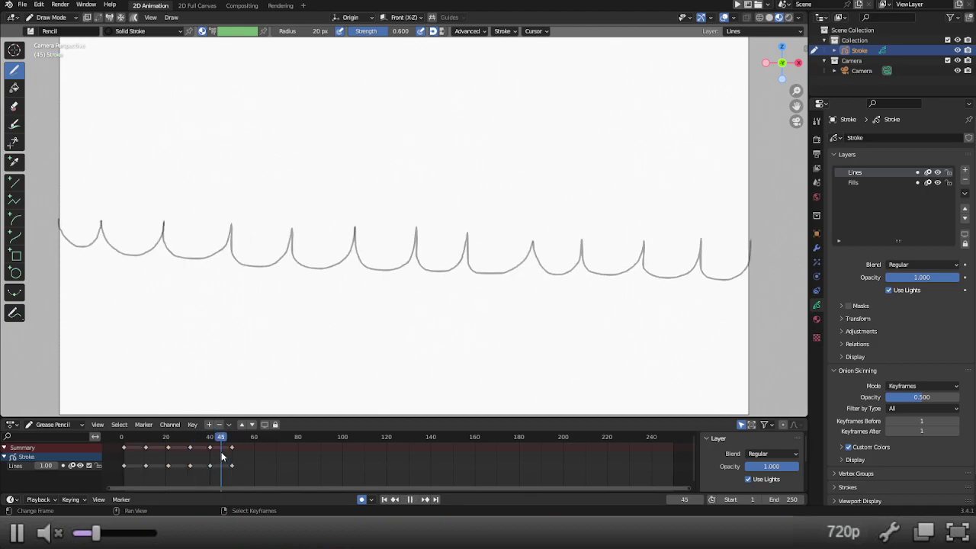
key(space)
mouse_move(220, 451)
ctrl+right_down()
mouse_move(177, 452)
mouse_move(210, 455)
ctrl+right_up()
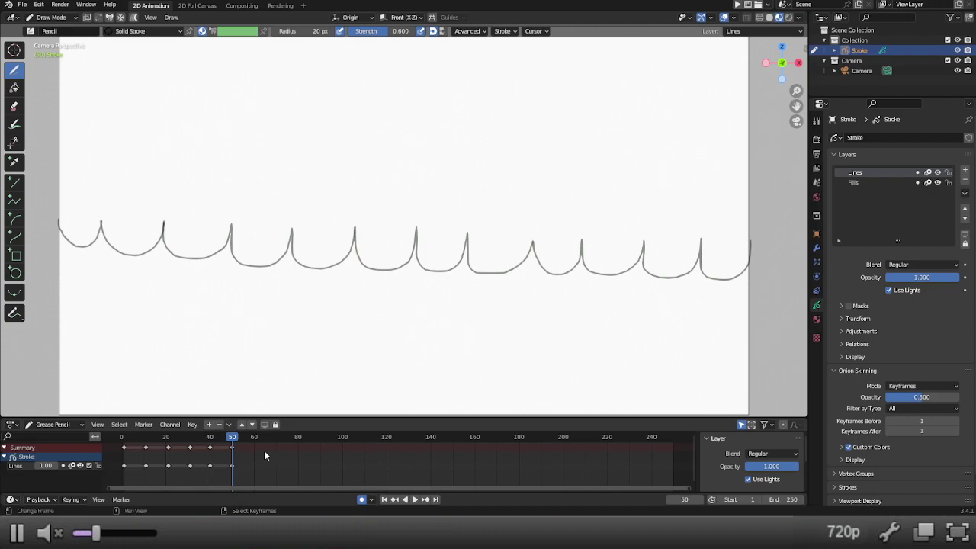
Step: Move the frame 10–40 keyframes to frames 60–90 and mirror them with S -1
drag(223, 462, 140, 440)
key(g)
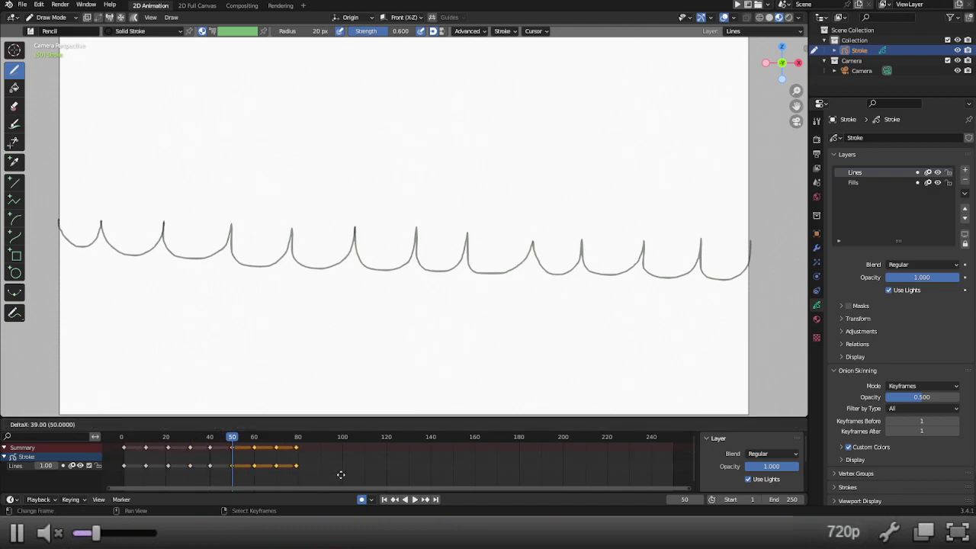
click(361, 473)
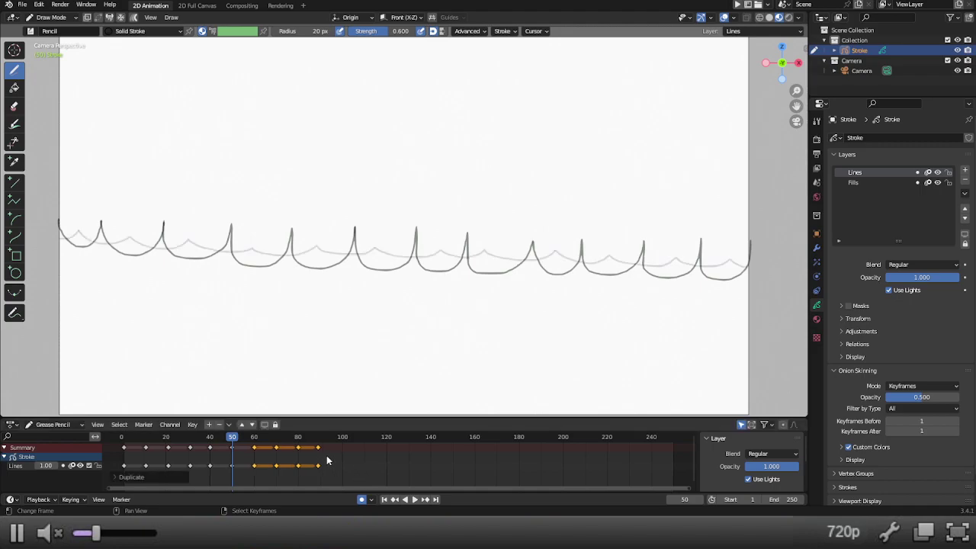
text(s)
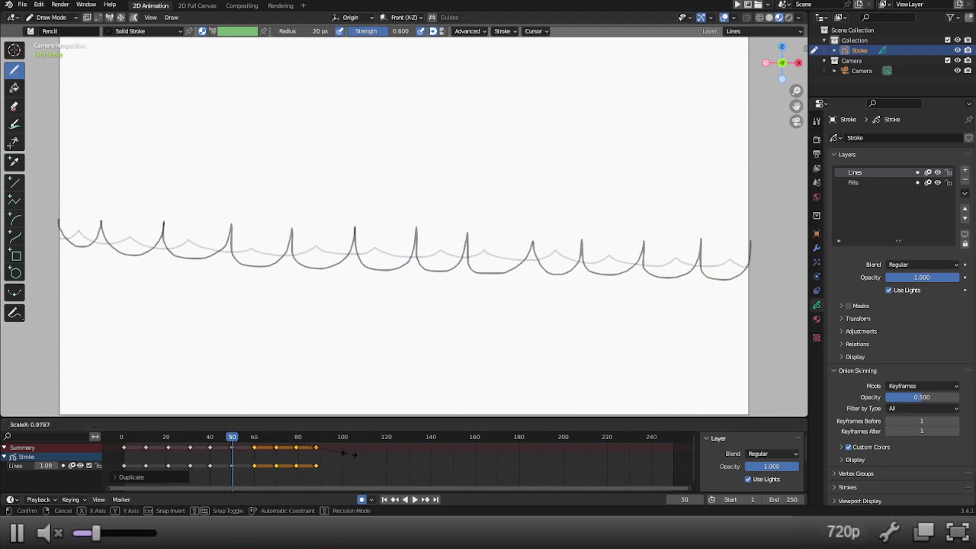
text(-1)
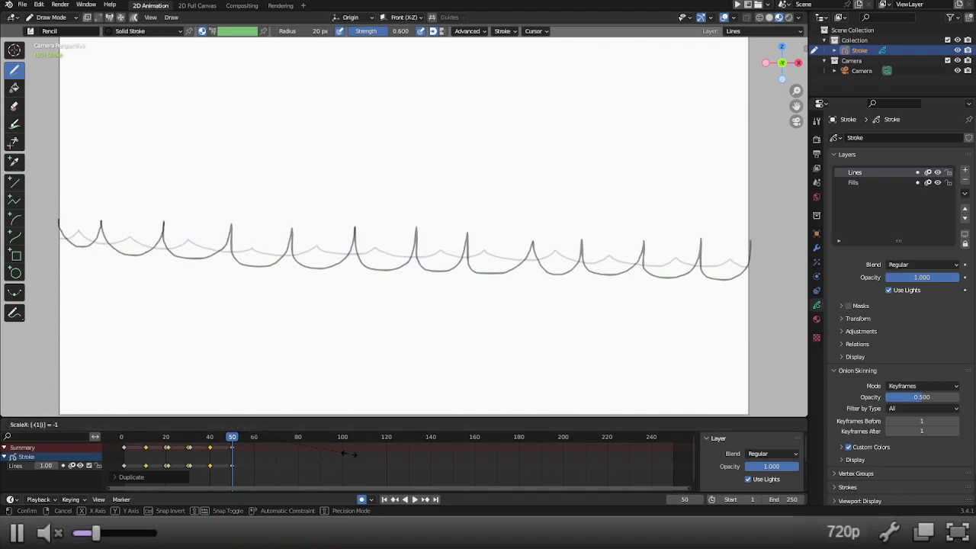
key(Return)
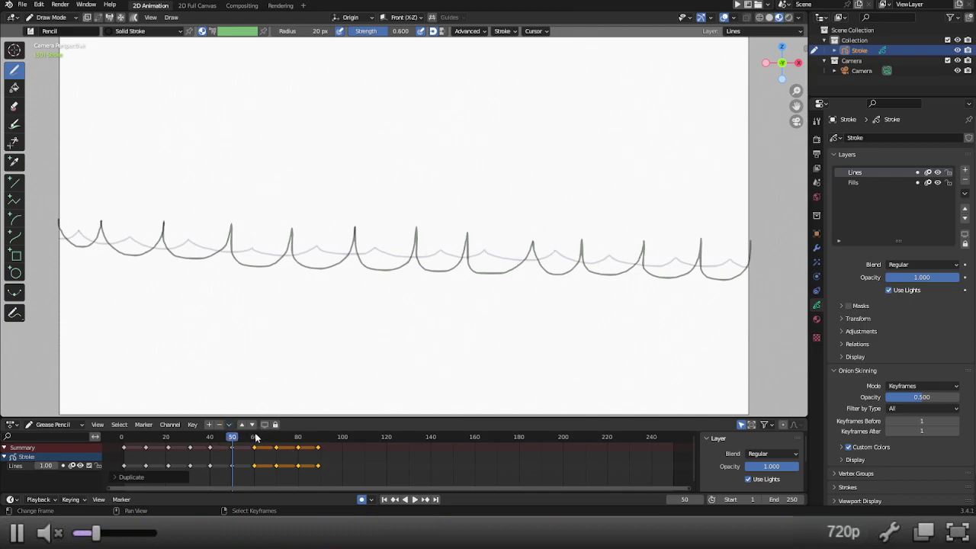
Step: Play the animation from frame 60 through frame 89 to check the wave easing back
click(255, 436)
key(space)
click(288, 439)
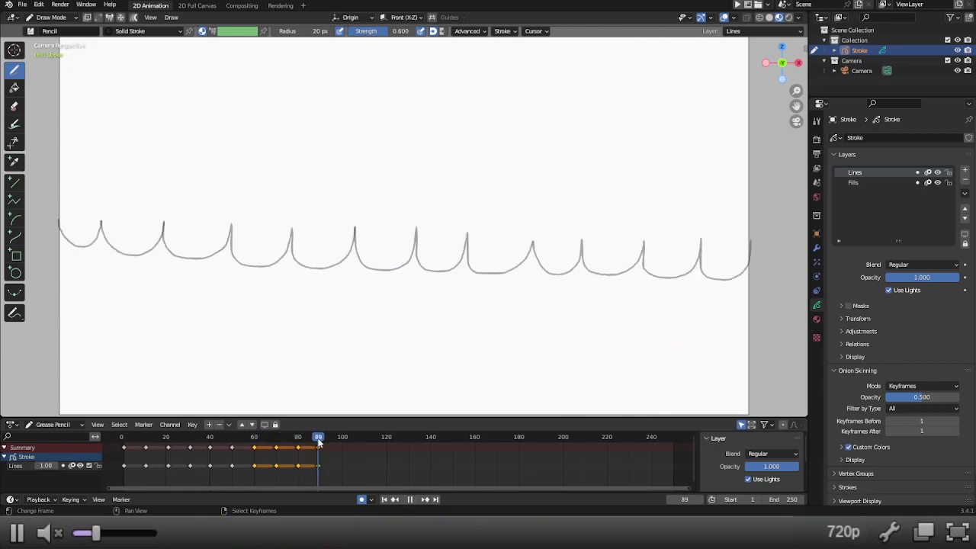
key(space)
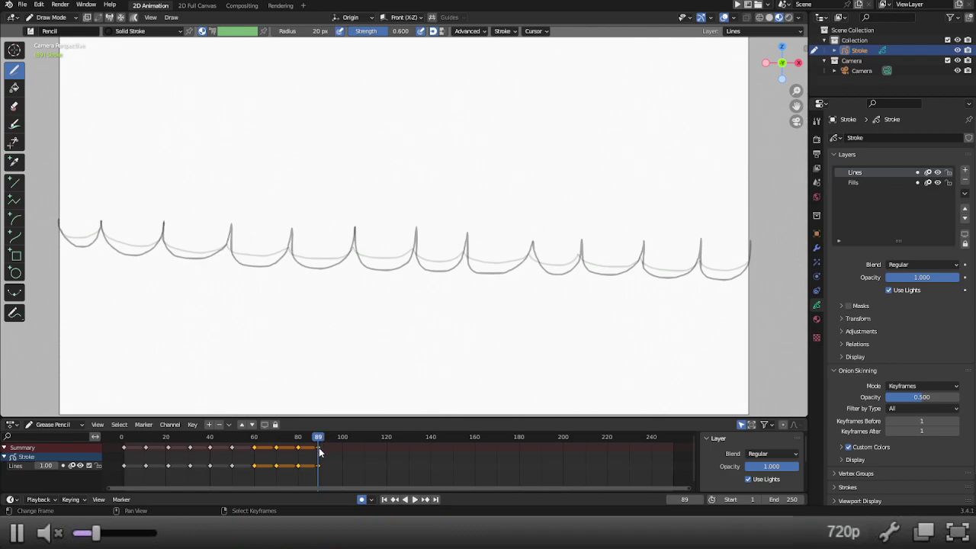
Step: Shift the early keys including frame 10, move the last key from 89 to 90, and play back
click(190, 448)
shift+click(146, 448)
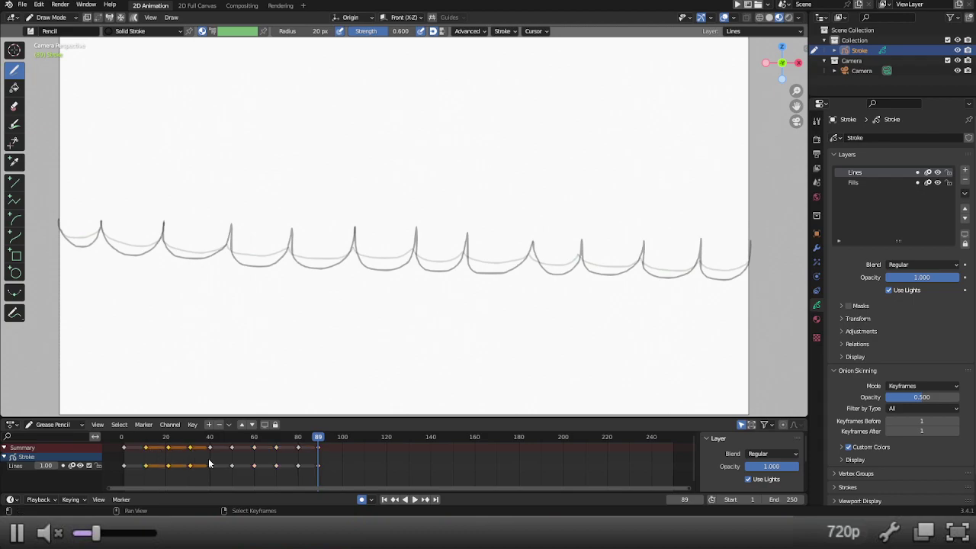
key(g)
click(209, 460)
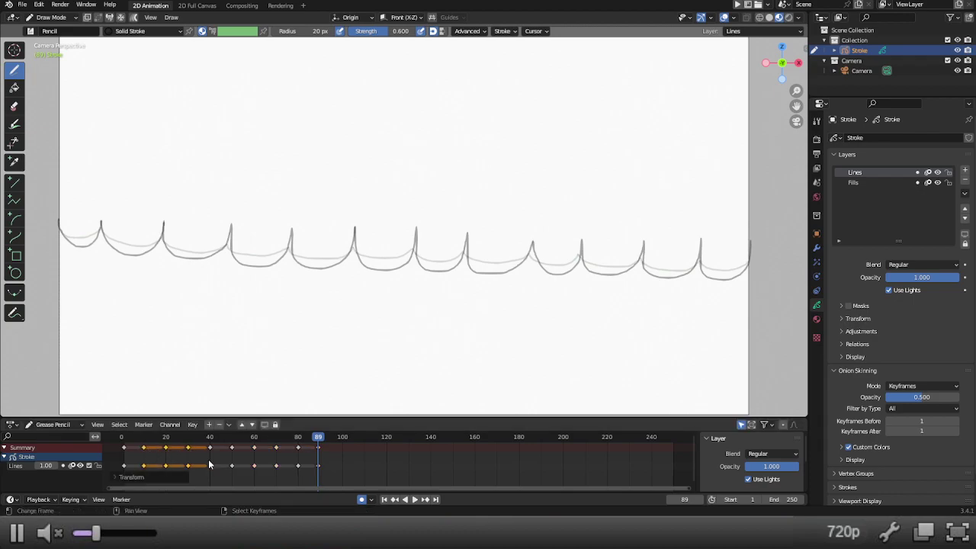
click(318, 448)
key(g)
click(319, 450)
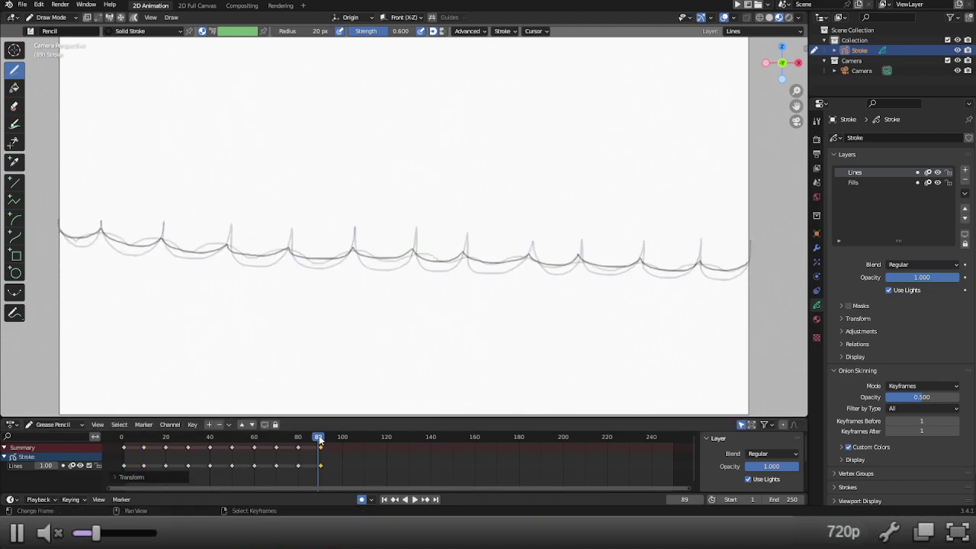
key(space)
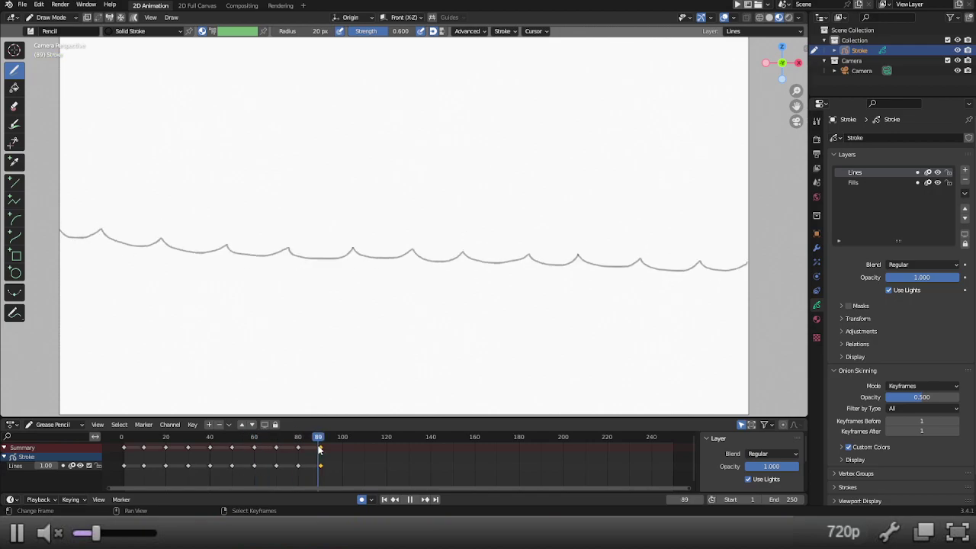
key(space)
Step: Flip the frame 60–90 keys with S -1 and move them back to frames 60–90
drag(334, 456, 248, 441)
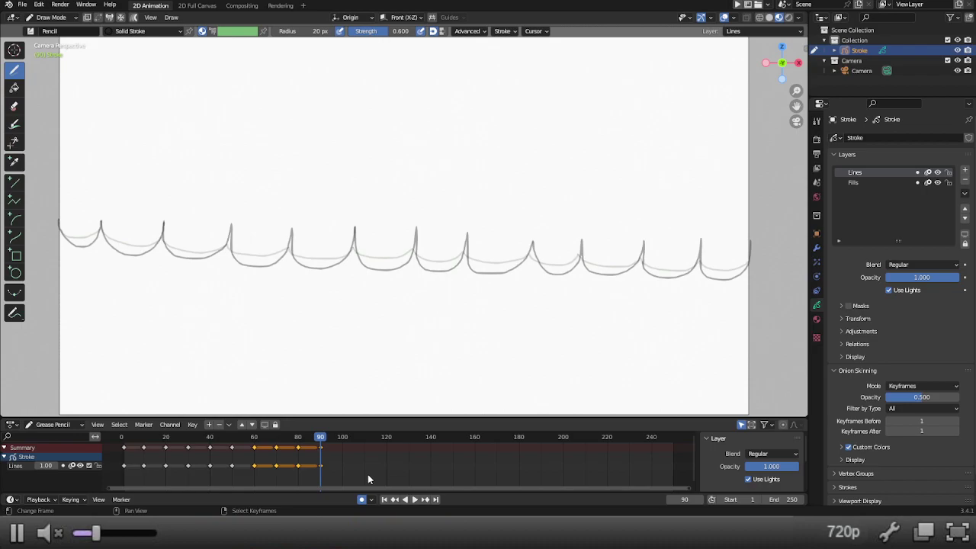
text(s-1)
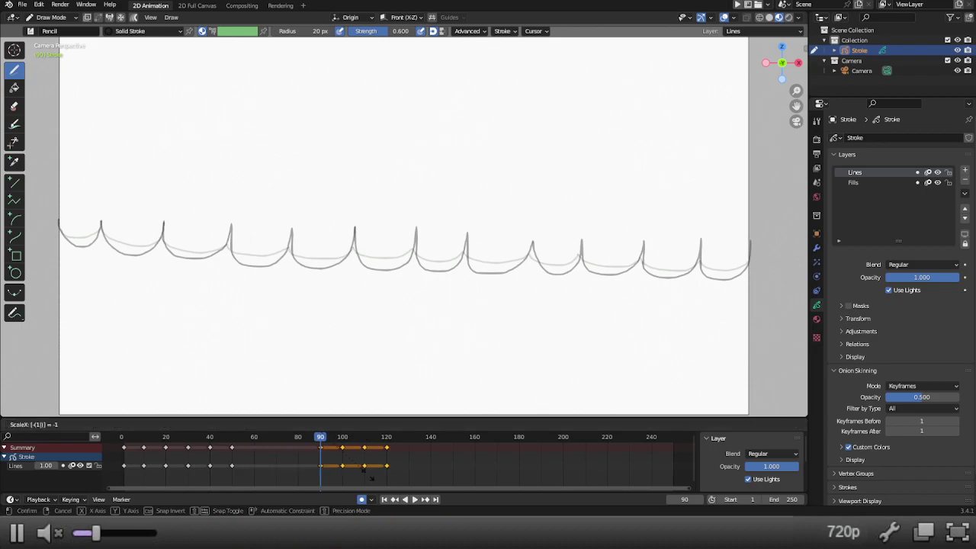
key(Return)
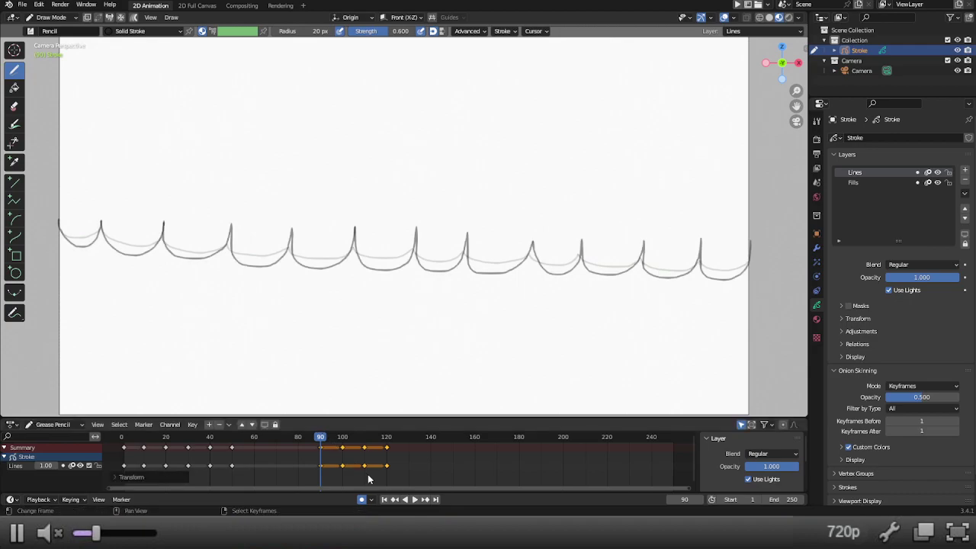
key(g)
click(302, 477)
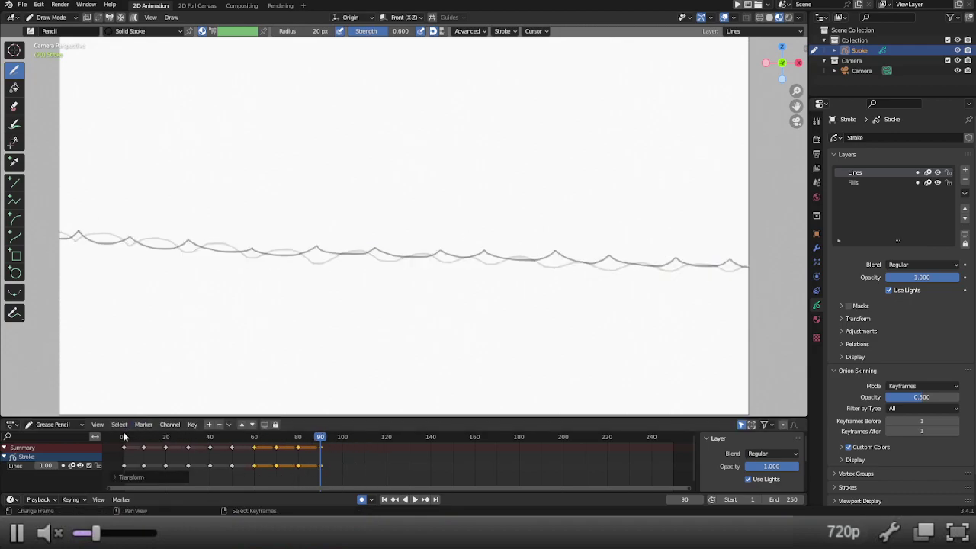
mouse_move(122, 436)
mouse_down()
mouse_move(233, 438)
mouse_move(210, 439)
mouse_up()
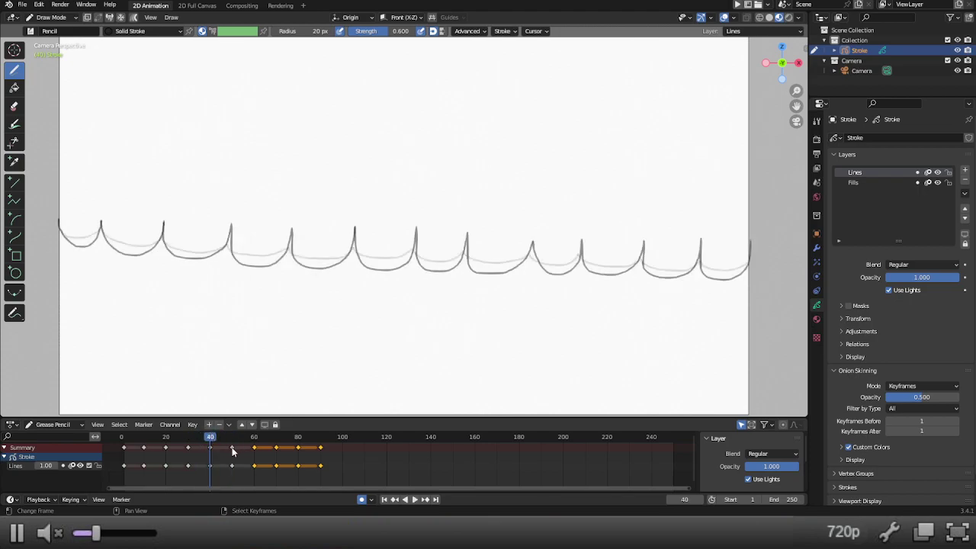
Step: Delete the frame-50 keys and shift the 60–90 keys left to frames 50–80
click(234, 447)
key(x)
click(236, 449)
key(b)
drag(247, 452, 364, 443)
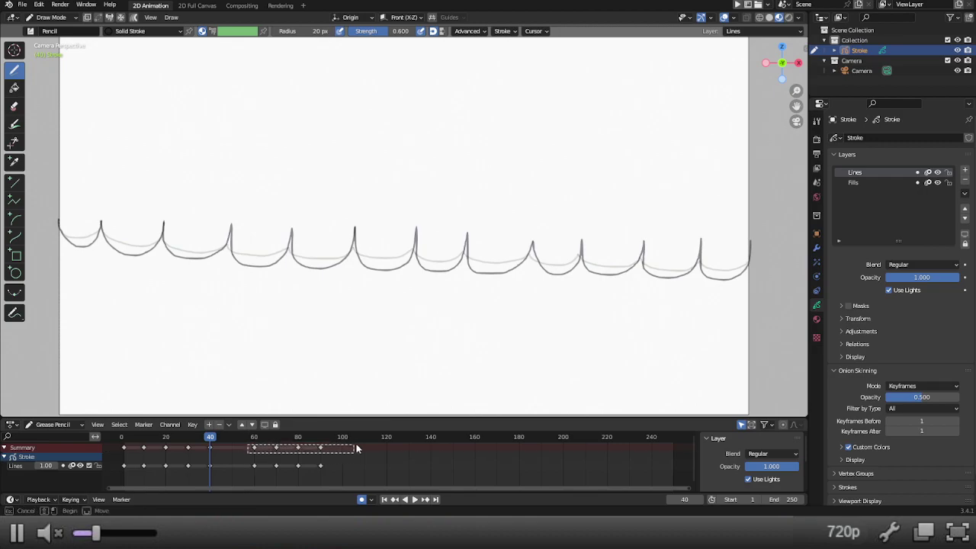
key(g)
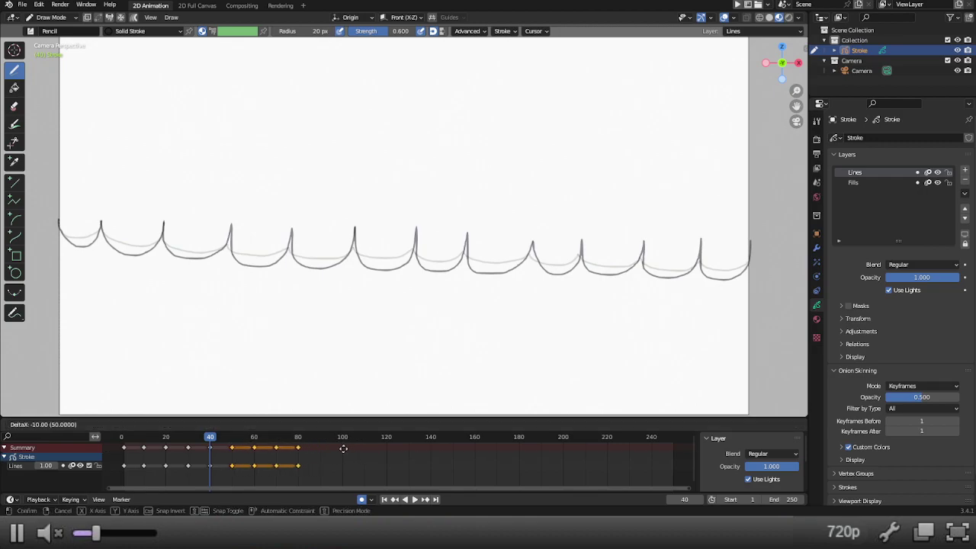
click(342, 448)
click(223, 436)
mouse_move(223, 438)
mouse_down()
mouse_move(303, 441)
mouse_move(191, 440)
mouse_move(211, 440)
mouse_up()
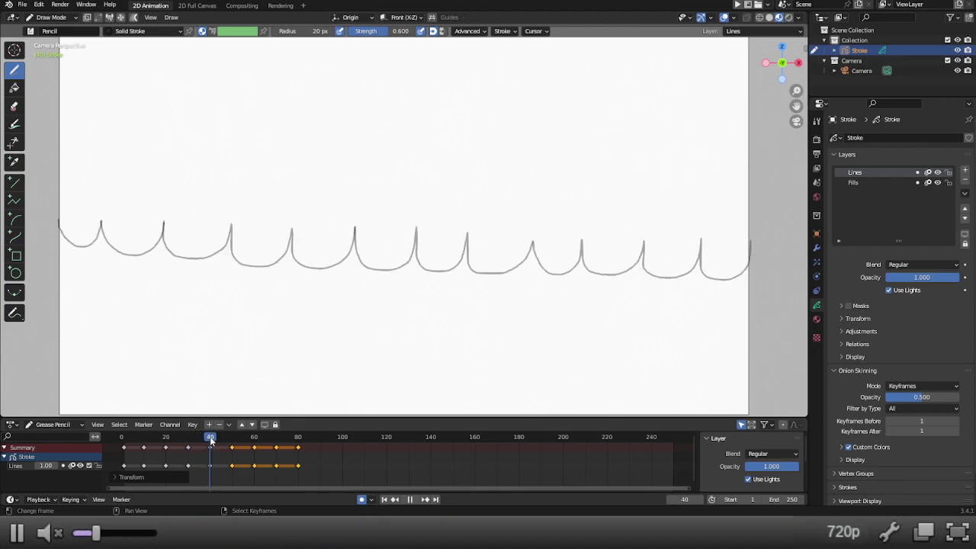
Step: Delete the remaining frame-50 key, shift the 60–80 keys left, and scrub frames 40–72
click(232, 448)
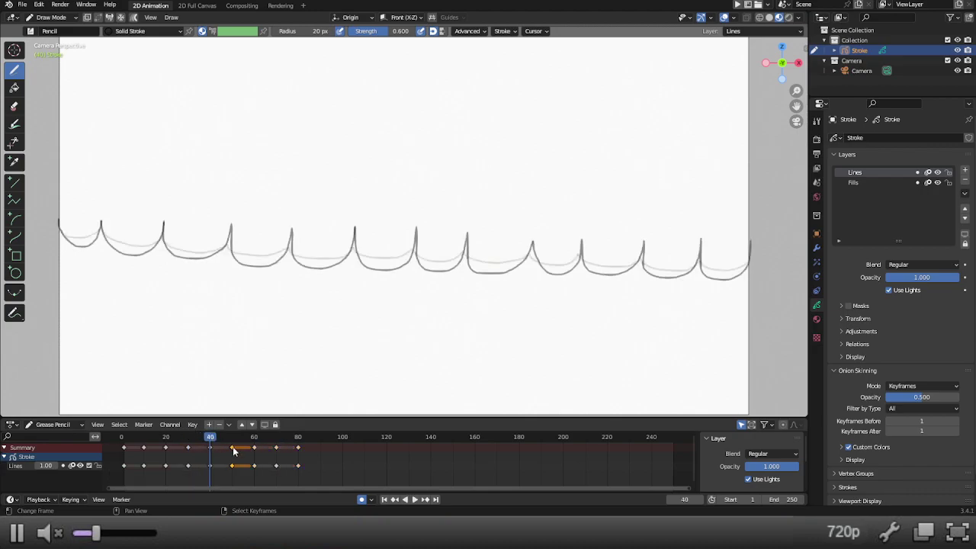
key(x)
click(233, 446)
key(space)
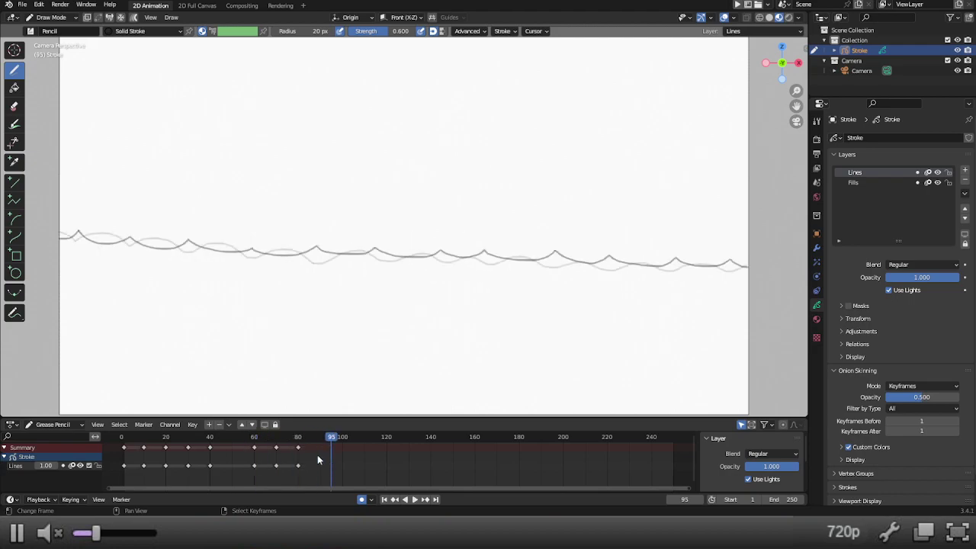
drag(317, 459, 243, 440)
key(g)
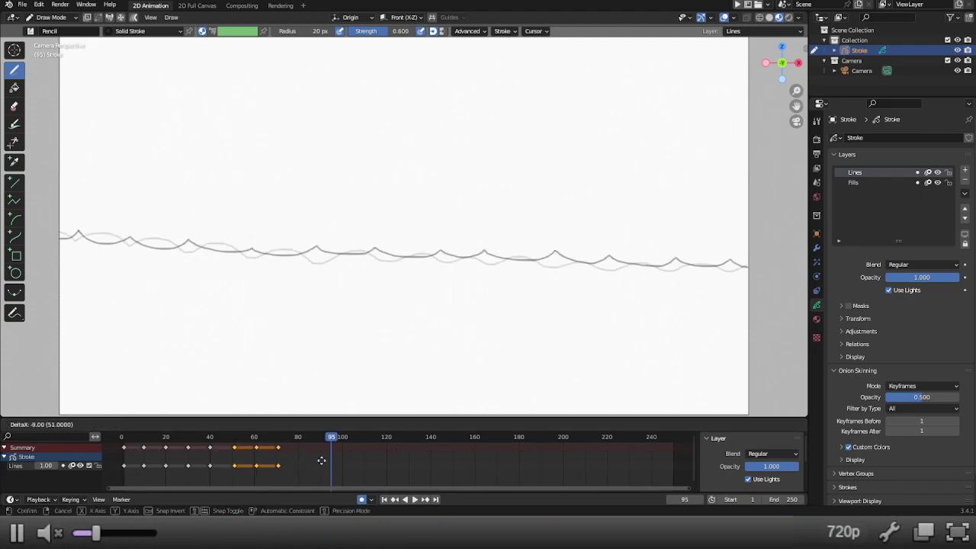
click(321, 462)
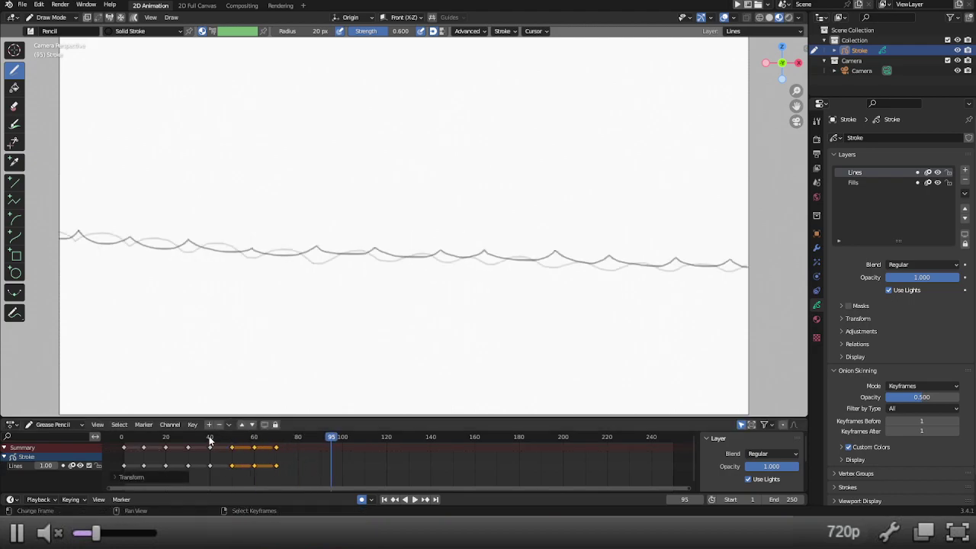
drag(209, 440, 281, 447)
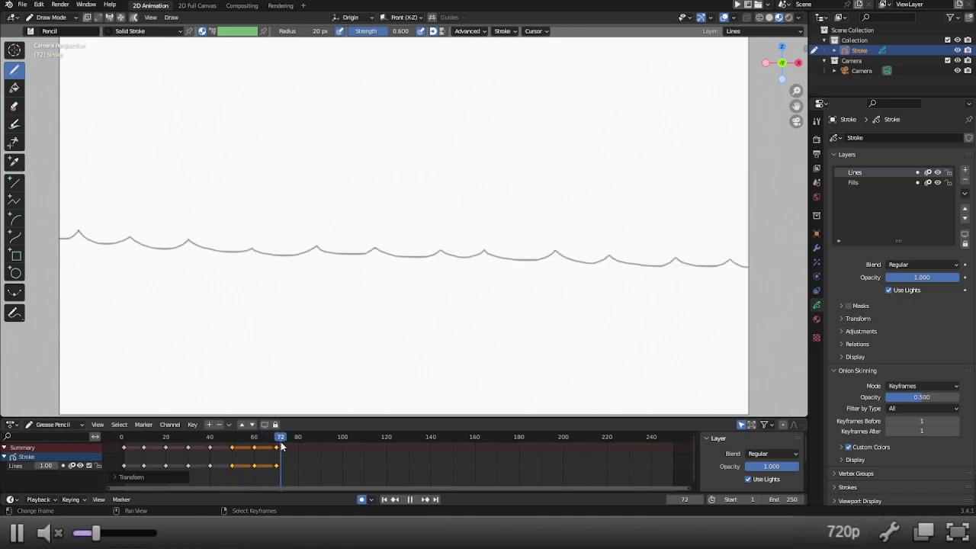
mouse_move(281, 447)
mouse_down()
mouse_move(125, 439)
mouse_move(284, 458)
mouse_up()
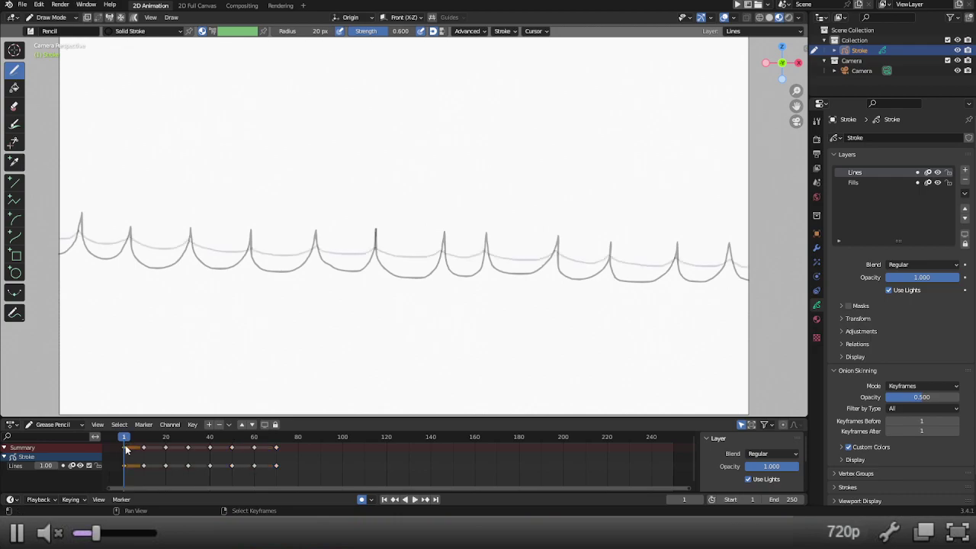
Step: Drop the copied opening keyframe at frame 80 and play back to check the loop
click(297, 460)
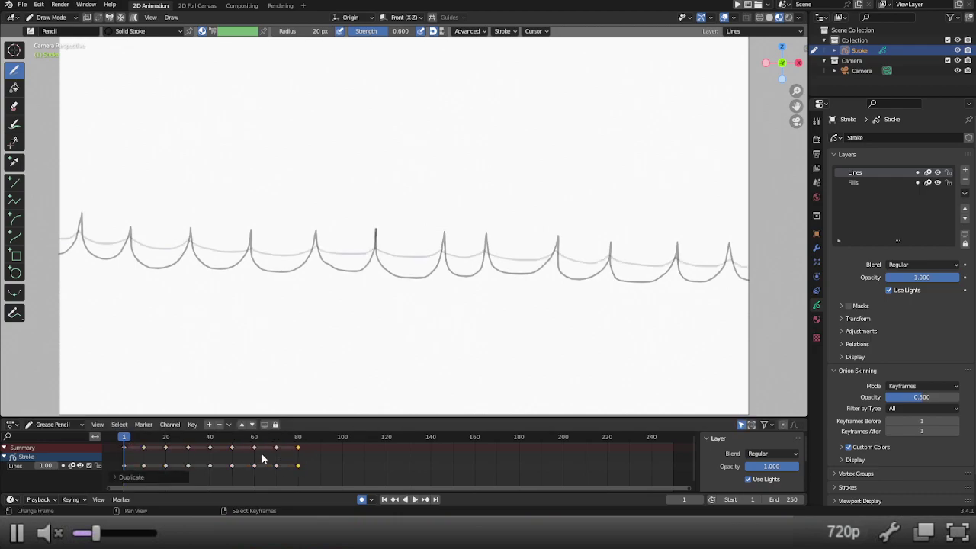
key(space)
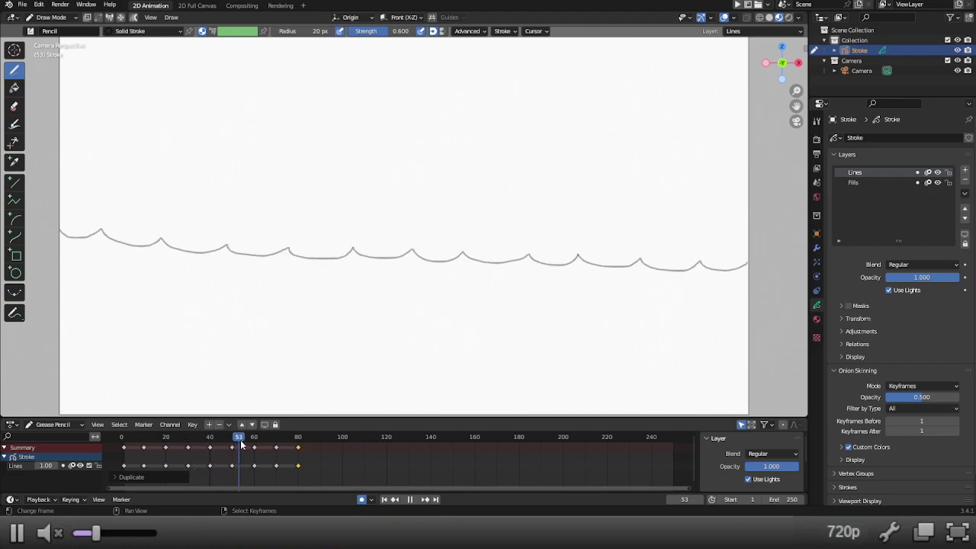
drag(279, 447, 299, 448)
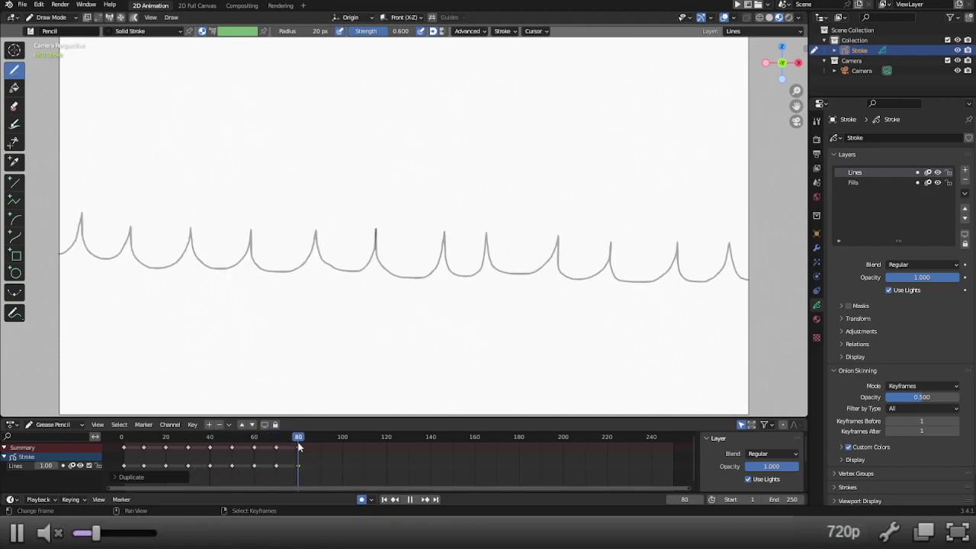
key(space)
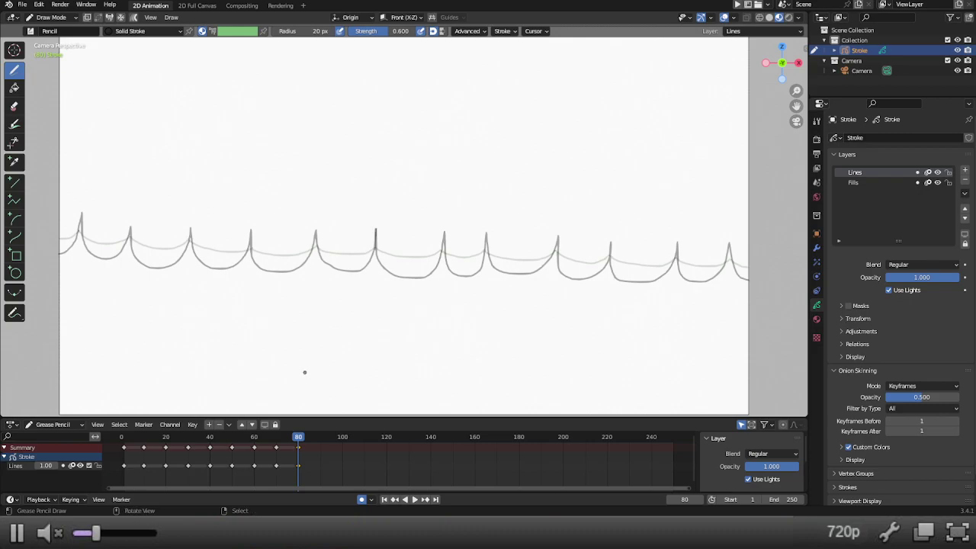
Step: Switch to Object Mode and hide the Stroke object in the outliner
key(ctrl+Tab)
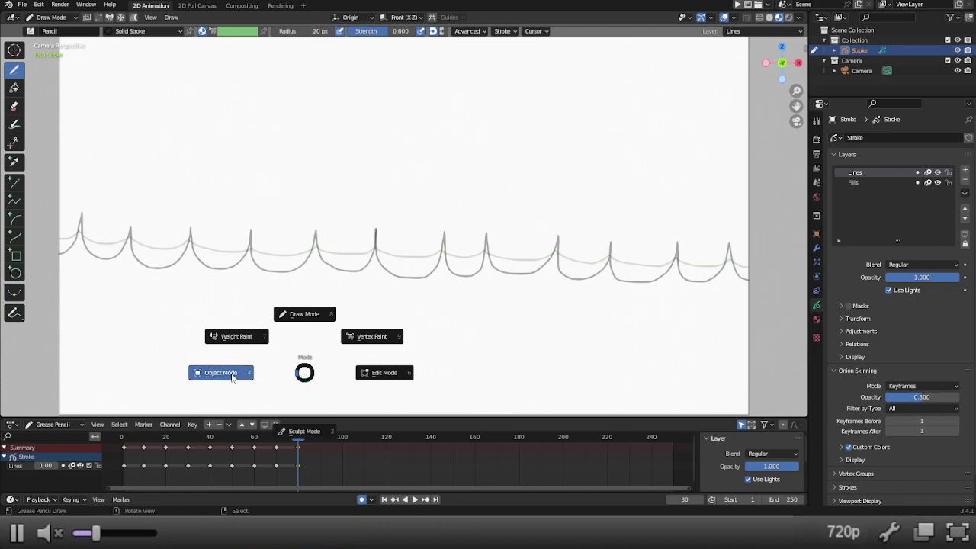
click(221, 372)
click(957, 50)
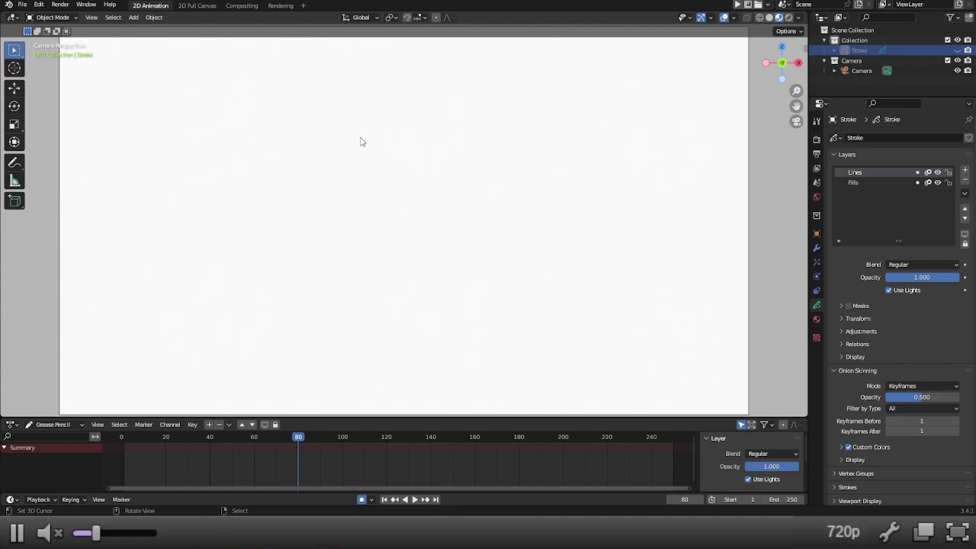
Step: Add a blank Grease Pencil object and put it in Draw Mode
key(shift+a)
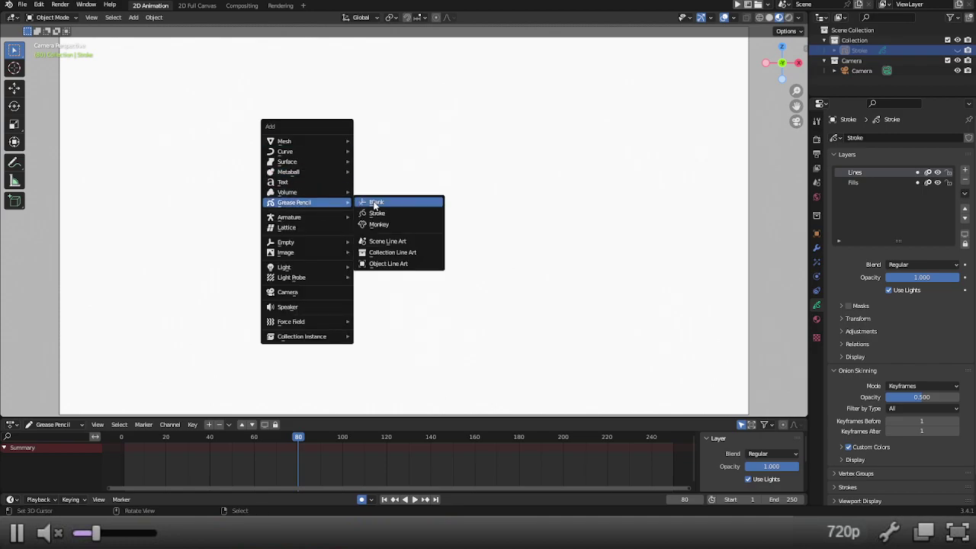
click(375, 202)
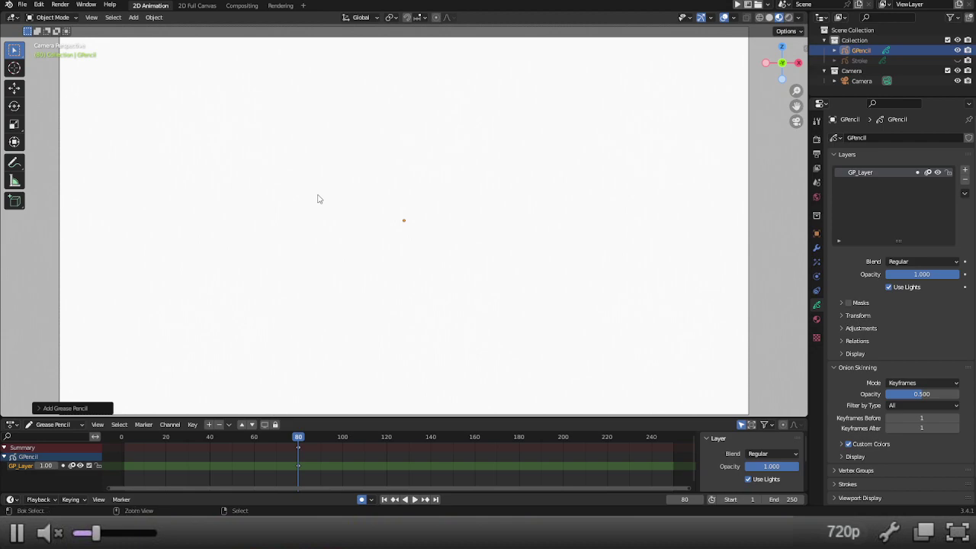
key(ctrl+Tab)
click(329, 148)
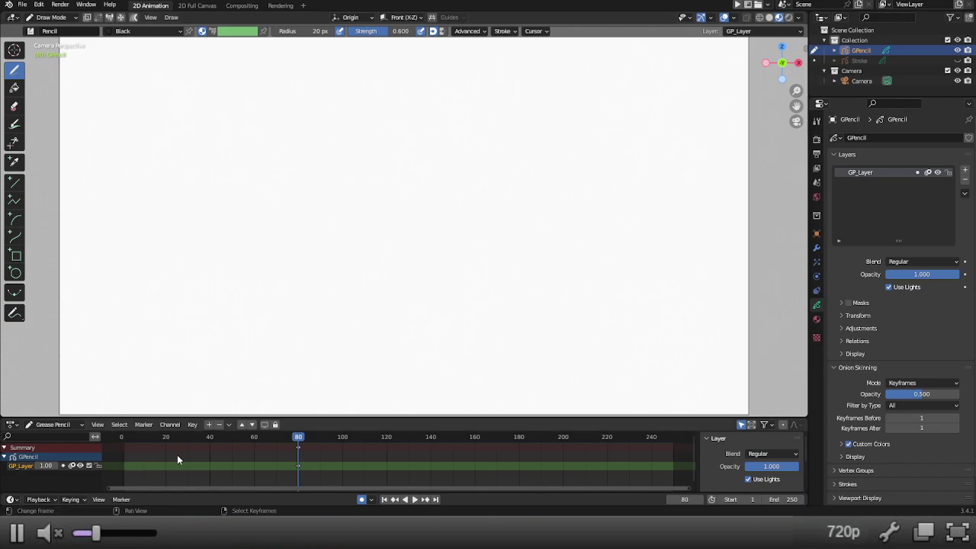
Step: Snap the GP_Layer keyframe from frame 80 to frame 1 with Selection to Current Frame
click(124, 438)
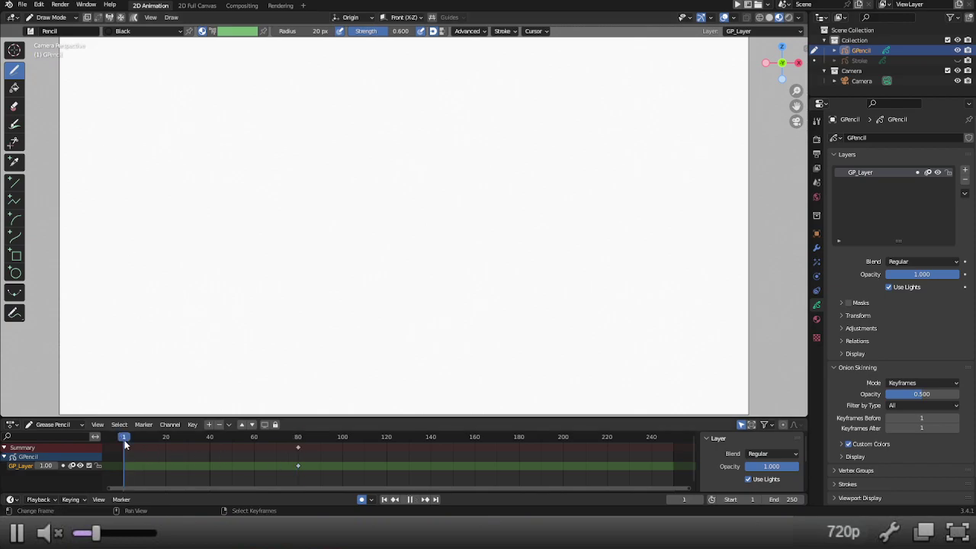
click(306, 460)
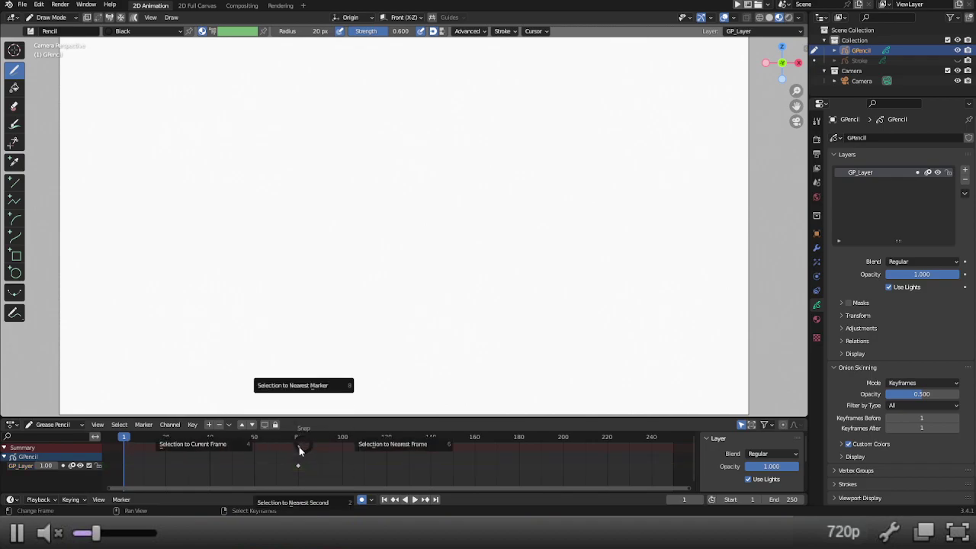
key(shift+s)
click(252, 445)
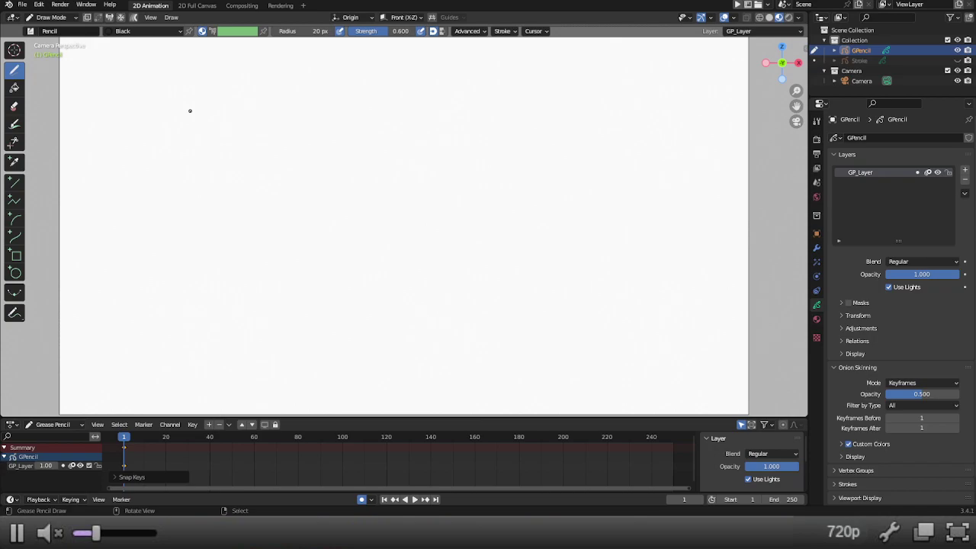
Step: Draw the glass's left and right vertical sides, redrawing the right one
drag(189, 111, 193, 364)
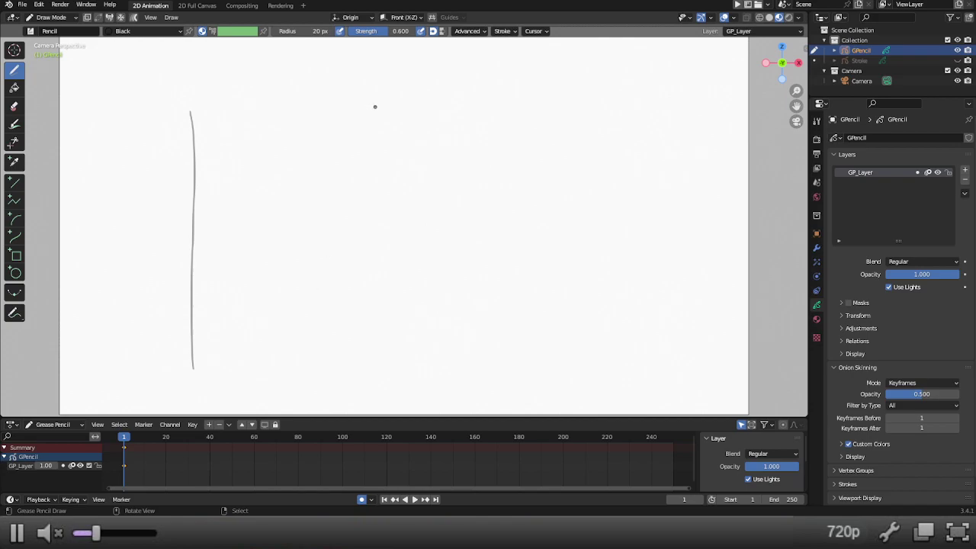
drag(375, 108, 357, 371)
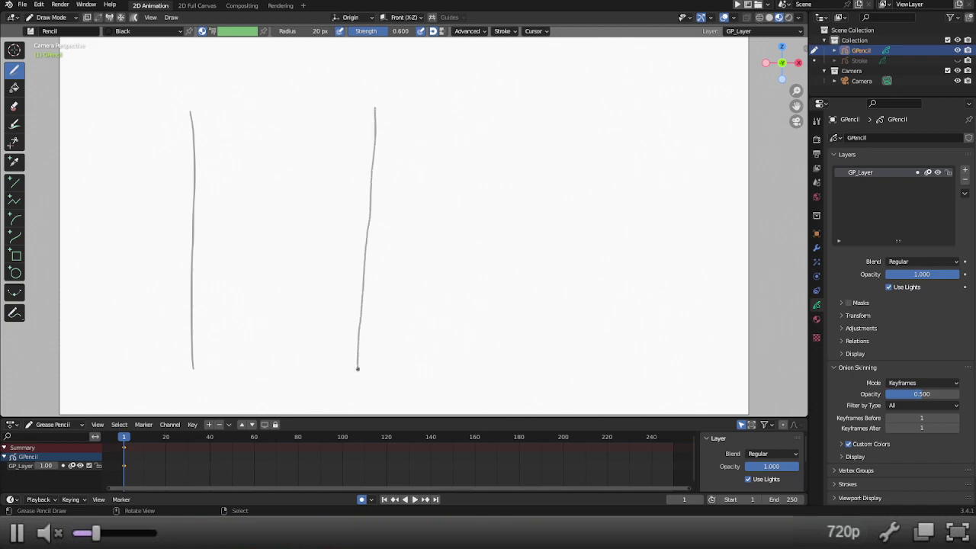
key(ctrl+z)
drag(373, 104, 373, 367)
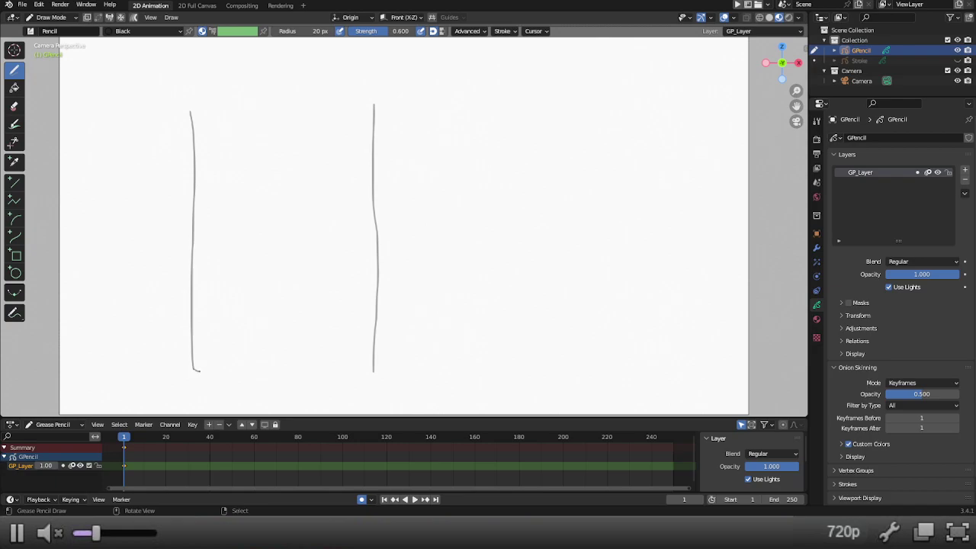
Step: Draw the elliptical bottom rim with front and back curves
mouse_move(197, 371)
mouse_down()
mouse_move(320, 381)
mouse_move(373, 373)
mouse_up()
drag(193, 369, 347, 365)
key(ctrl+z)
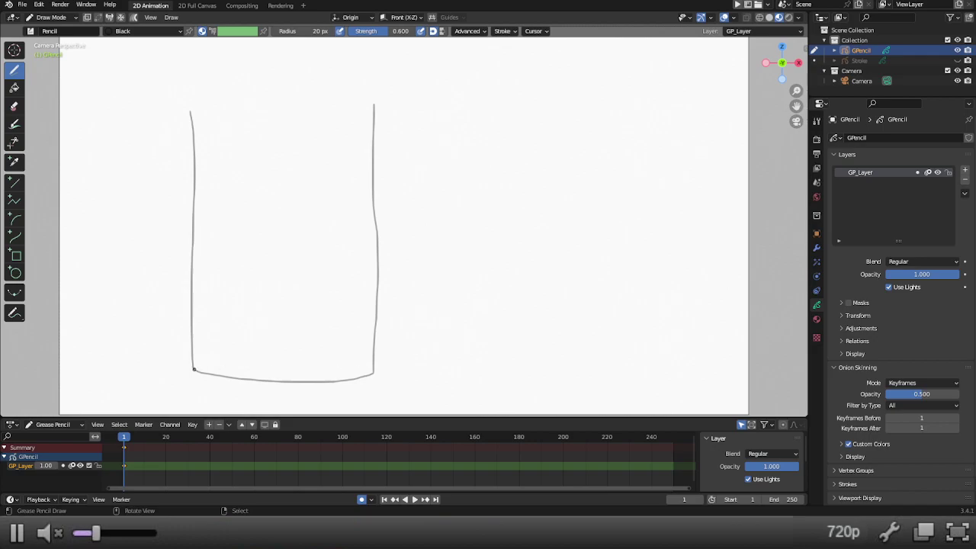
mouse_move(193, 369)
mouse_down()
mouse_move(308, 362)
mouse_move(372, 372)
mouse_up()
Step: Draw the top rim's front and back curves and trim the line sticking above it
mouse_move(191, 113)
mouse_down()
mouse_move(303, 125)
mouse_move(364, 115)
mouse_up()
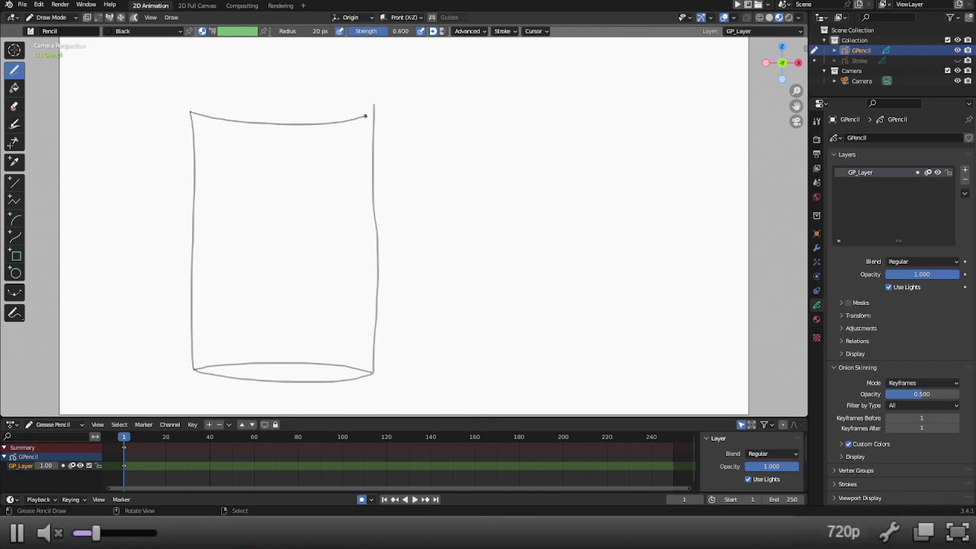
key(ctrl+z)
drag(191, 112, 361, 113)
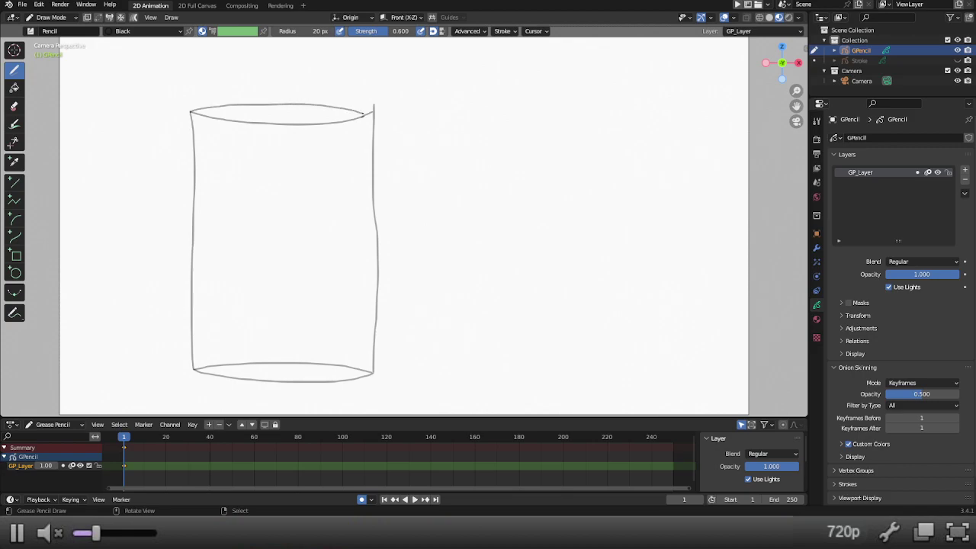
key(ctrl+z)
drag(372, 111, 197, 105)
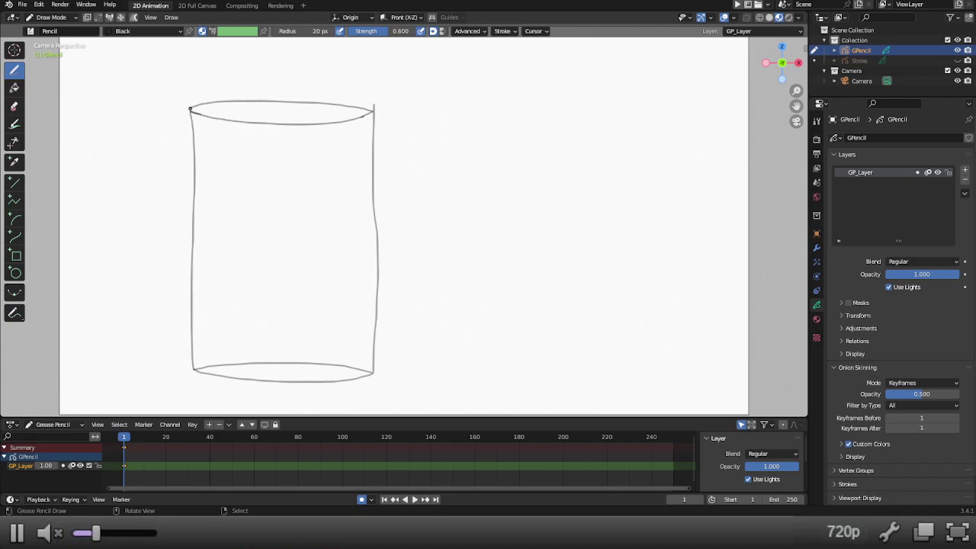
ctrl+drag(381, 97, 372, 126)
Step: Add layer GP_Layer.001, lock GP_Layer, and draw a scalloped water line across the glass
click(965, 171)
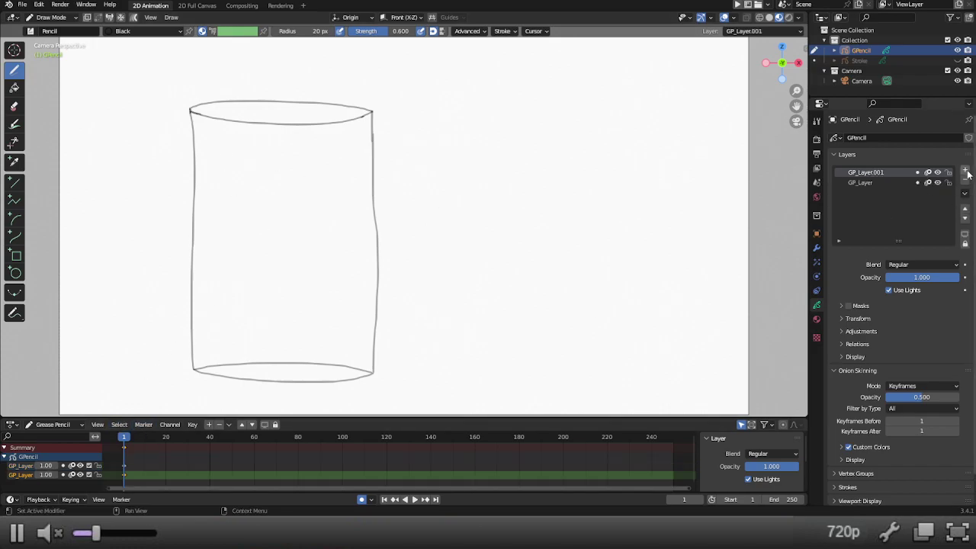
click(948, 183)
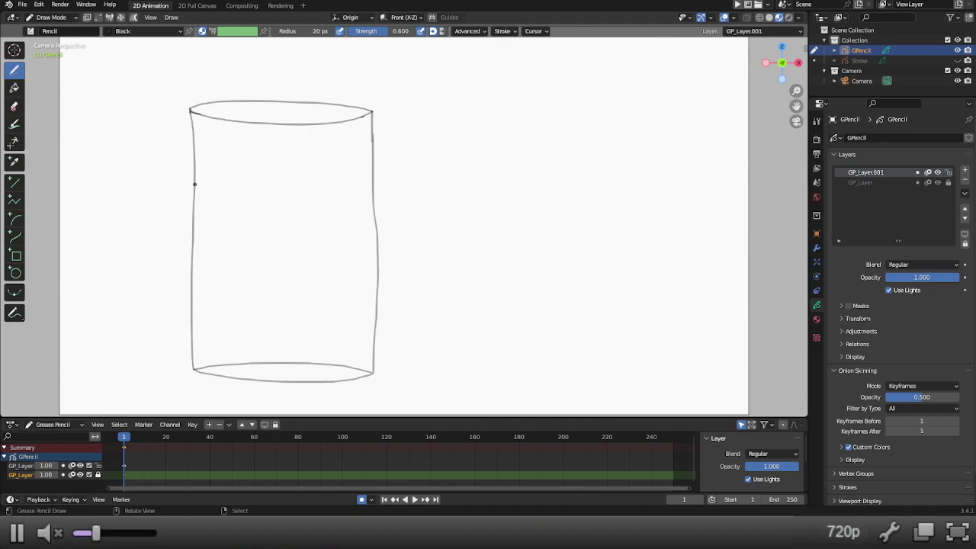
mouse_move(194, 184)
mouse_down()
mouse_move(239, 200)
mouse_move(273, 194)
mouse_move(276, 183)
mouse_move(292, 201)
mouse_move(327, 186)
mouse_move(352, 199)
mouse_move(368, 191)
mouse_up()
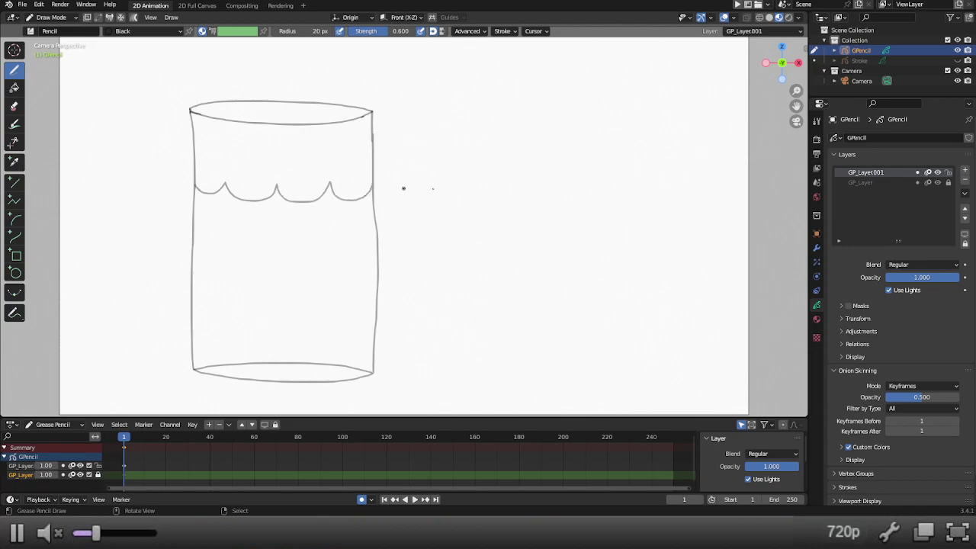
Step: Stop playback at frame 10 and draw a first wavy water line across the glass, undoing failed strokes
key(space)
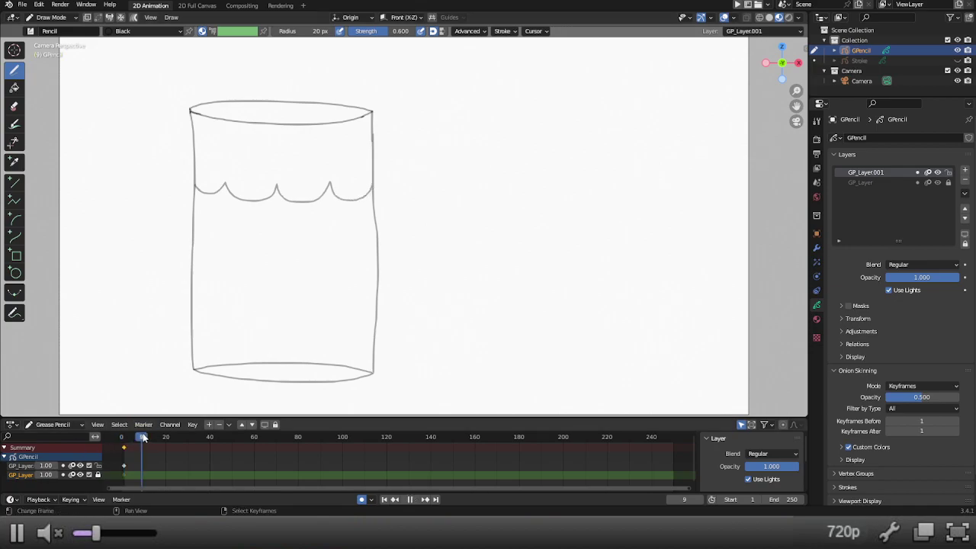
key(space)
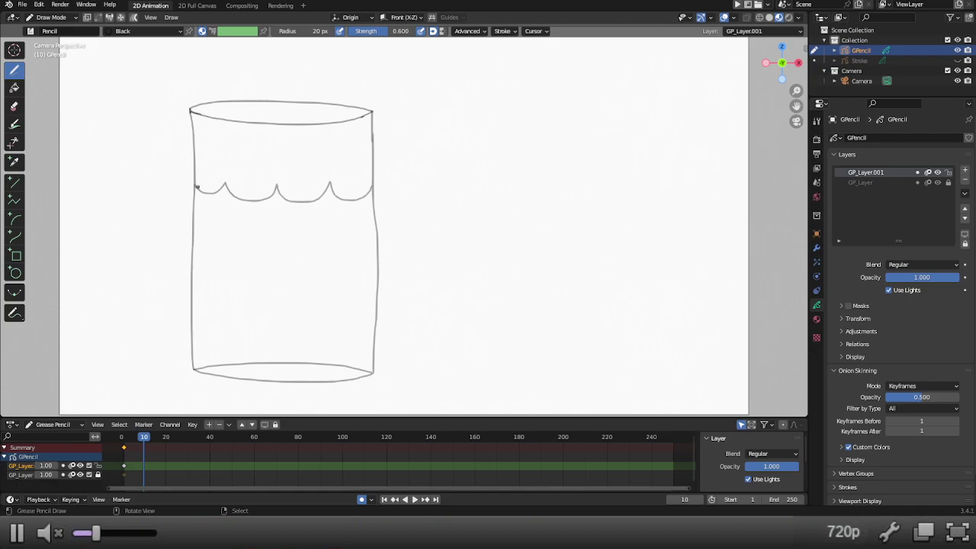
click(194, 188)
drag(218, 192, 345, 193)
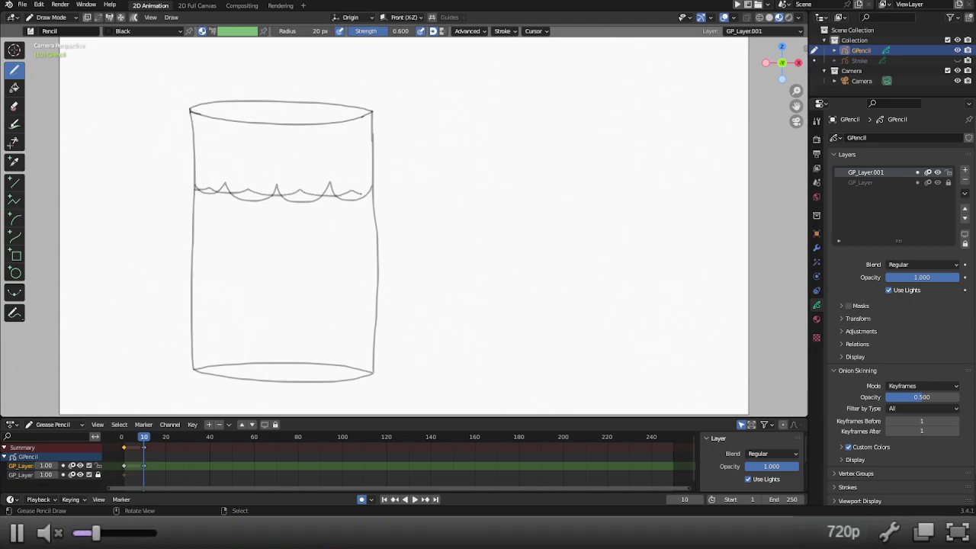
key(ctrl+z)
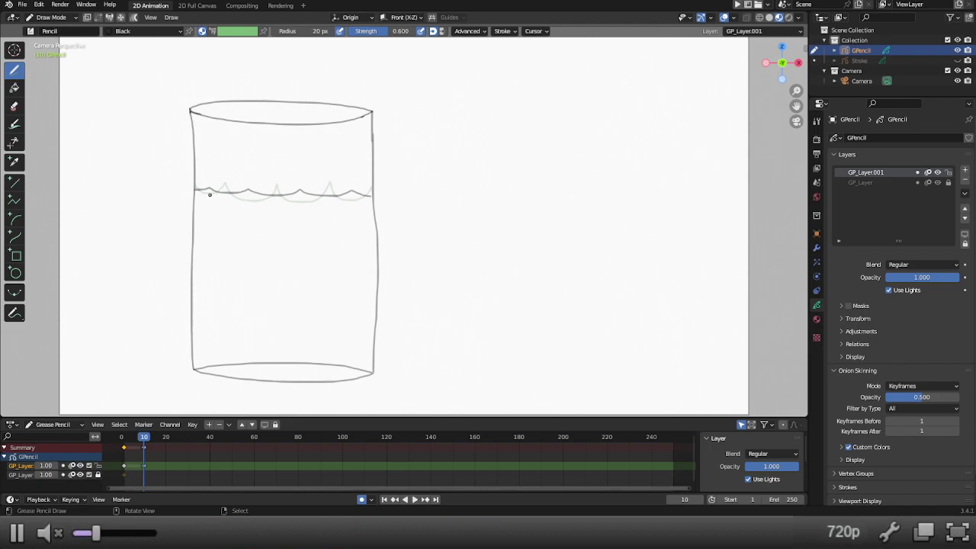
key(ctrl+z)
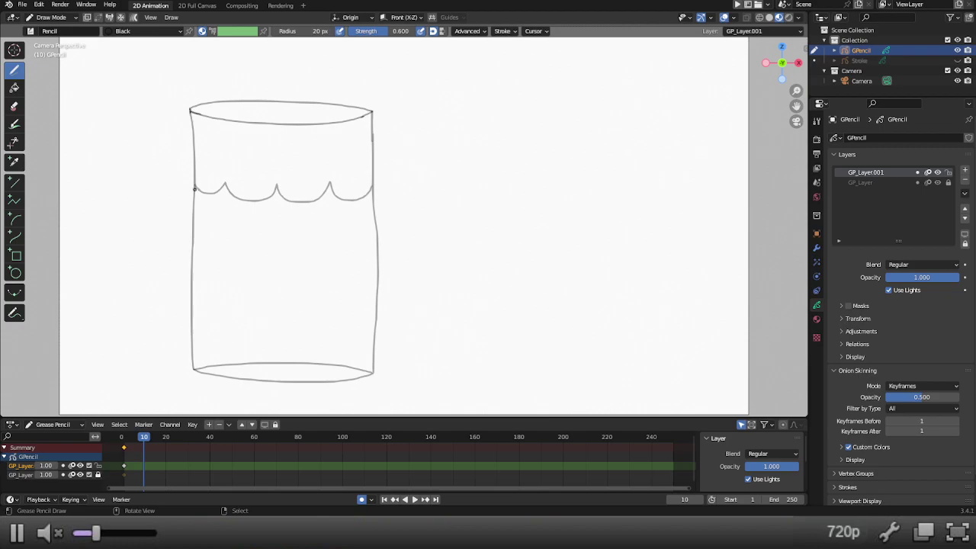
click(194, 189)
key(ctrl+z)
click(194, 188)
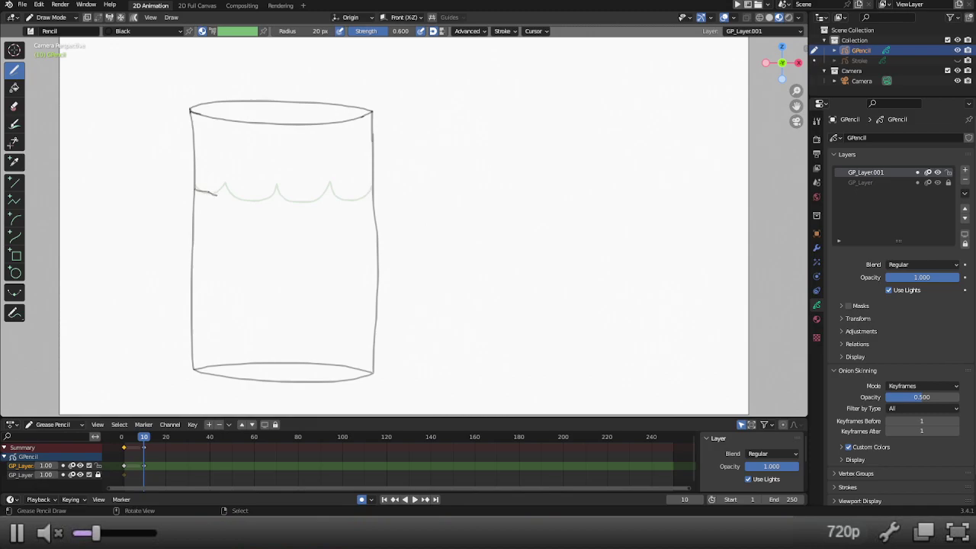
drag(231, 196, 351, 197)
Step: Return to frame 10 and trace a gentler wavy water line over the onion-skin guide to the glass's right side
click(165, 439)
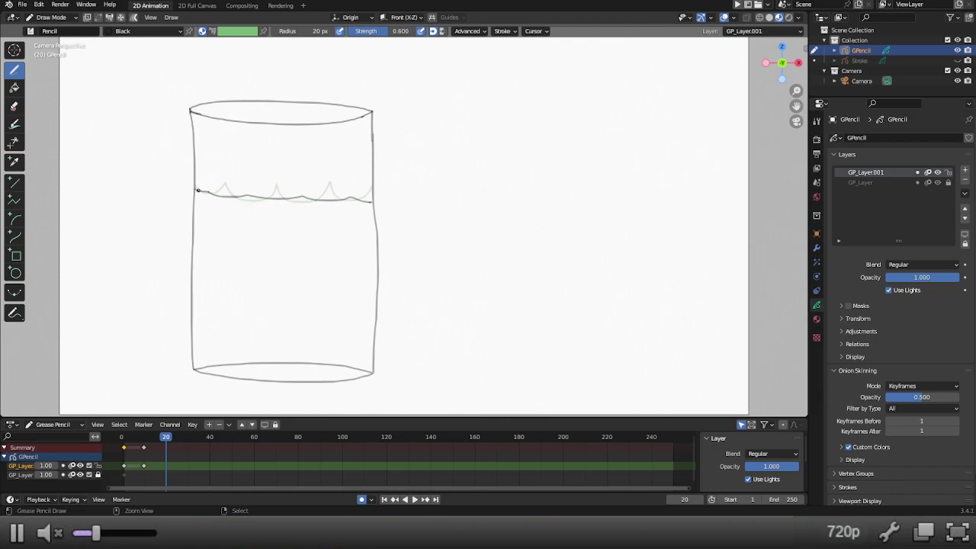
key(Down)
key(ctrl+z)
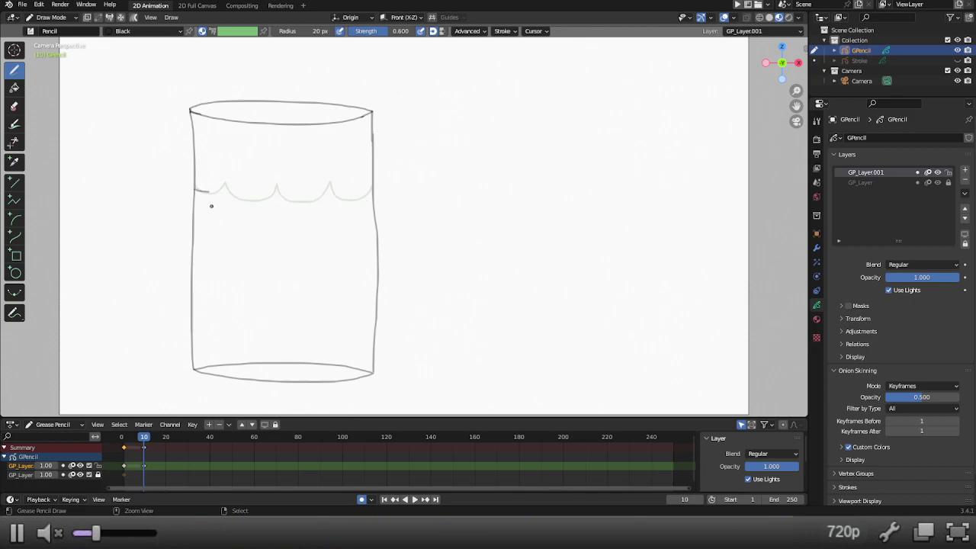
key(ctrl+shift+z)
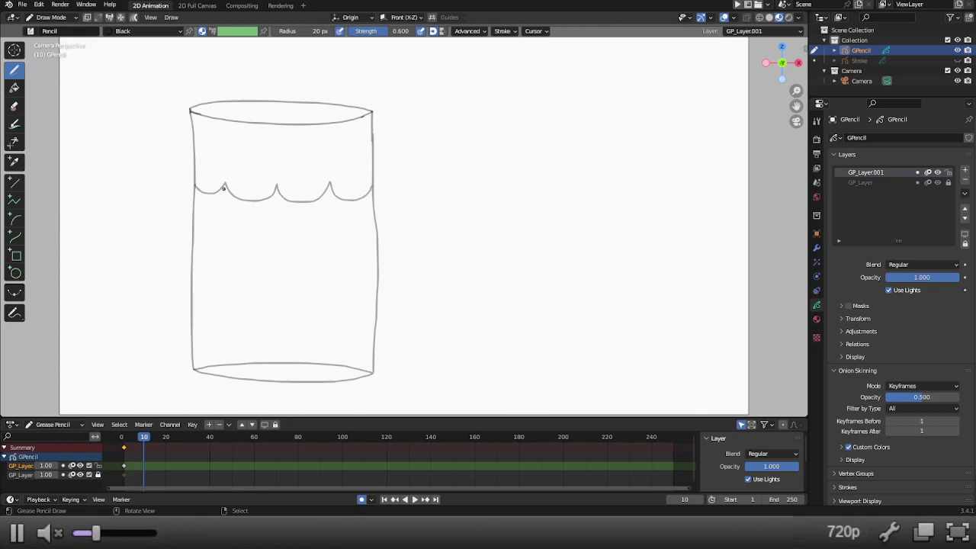
click(224, 188)
key(ctrl+z)
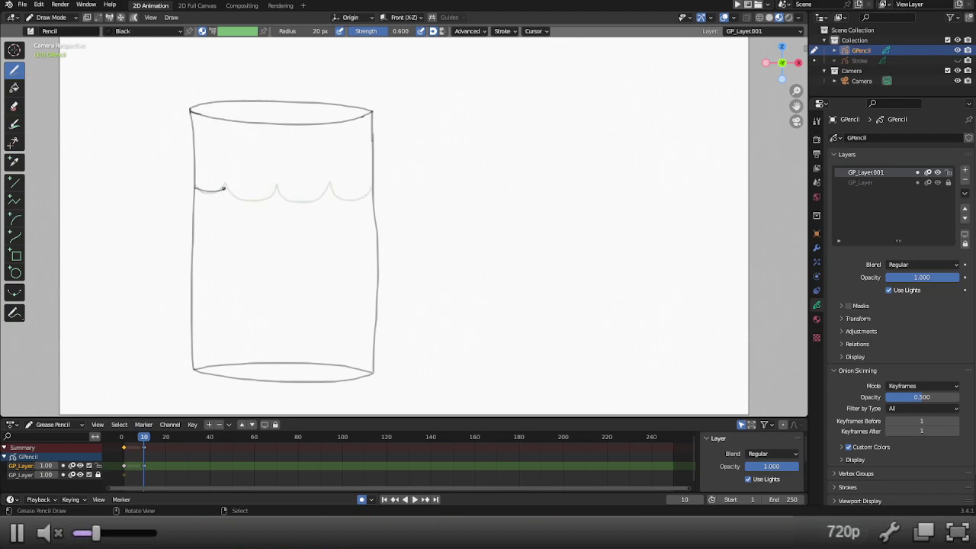
drag(228, 191, 261, 199)
drag(297, 198, 372, 197)
Step: Draw a new wavy water line across the glass on frame 20, then another on frame 30
click(167, 442)
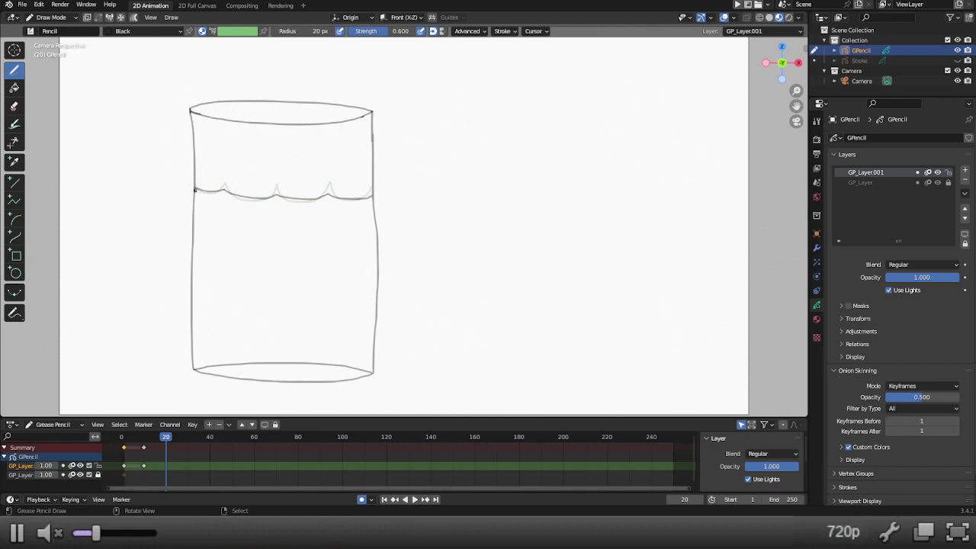
drag(196, 191, 344, 199)
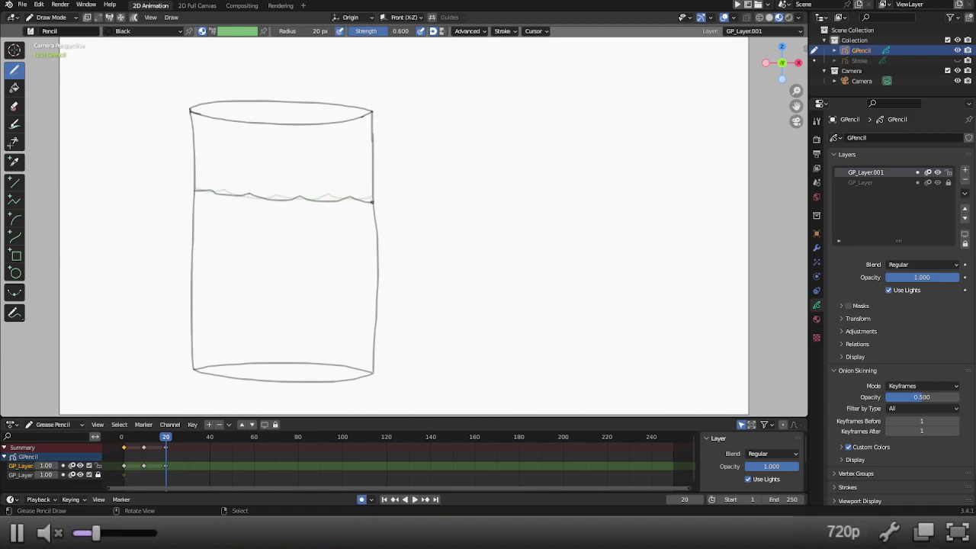
click(188, 437)
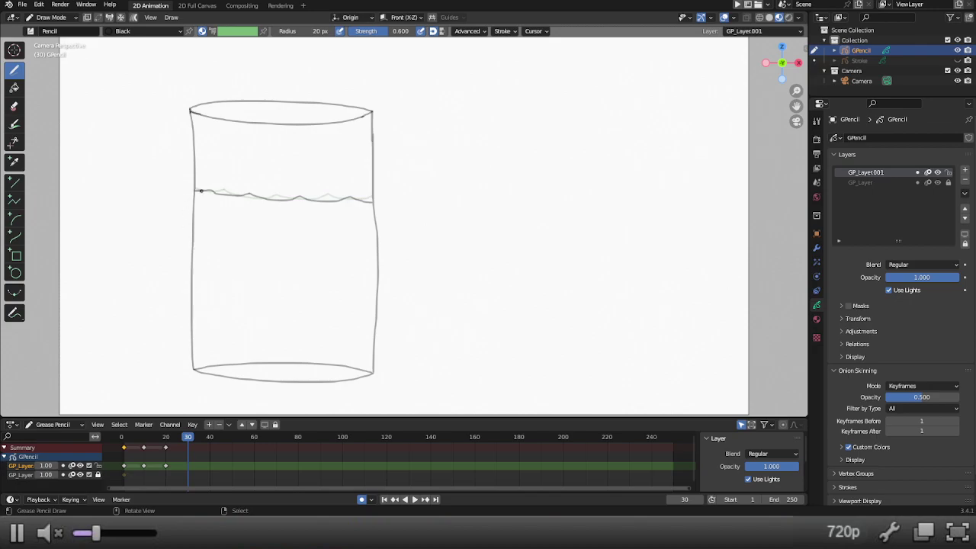
drag(200, 190, 348, 195)
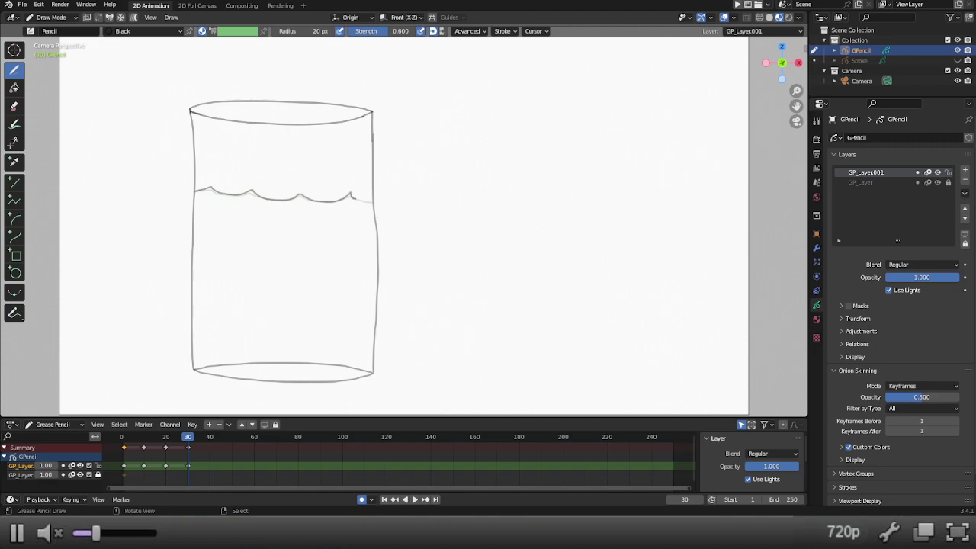
Step: Move to frame 40 and draw a scalloped water line across the glass
click(211, 443)
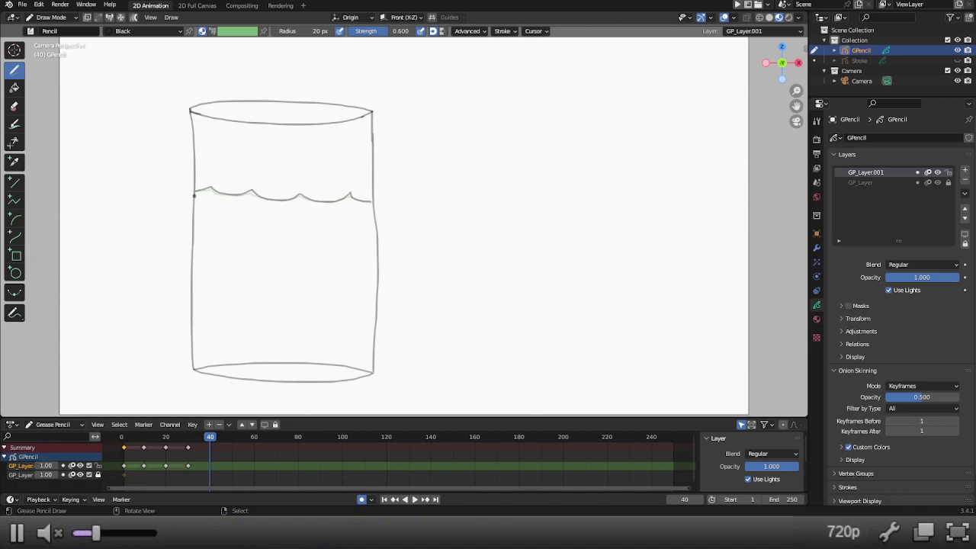
mouse_move(194, 195)
mouse_down()
mouse_move(211, 187)
mouse_move(270, 201)
mouse_move(306, 186)
mouse_move(334, 203)
mouse_move(352, 181)
mouse_move(352, 195)
mouse_up()
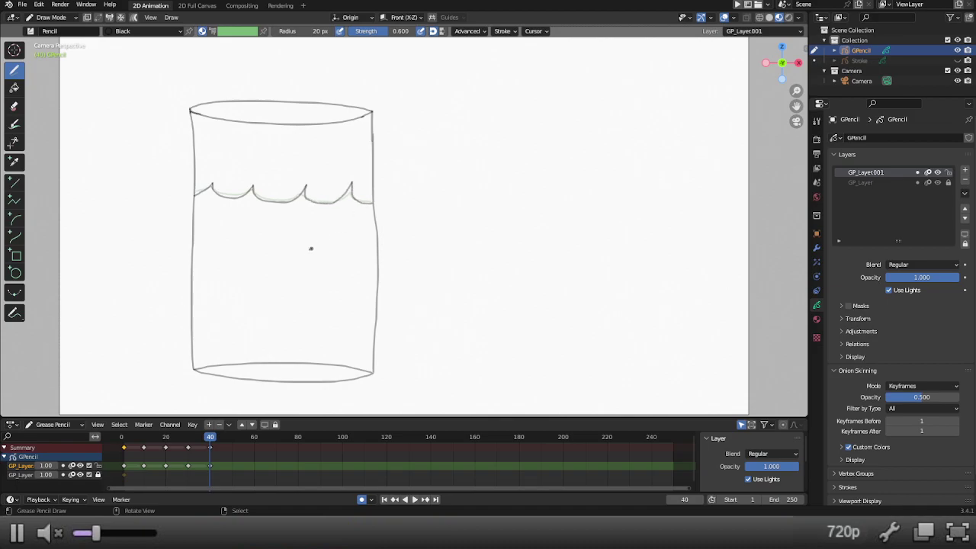
mouse_move(131, 438)
mouse_down()
mouse_move(225, 437)
mouse_move(139, 438)
mouse_move(211, 439)
mouse_up()
Step: Switch to Object Mode and add a blank Grease Pencil object, GPencil.001
key(ctrl+Tab)
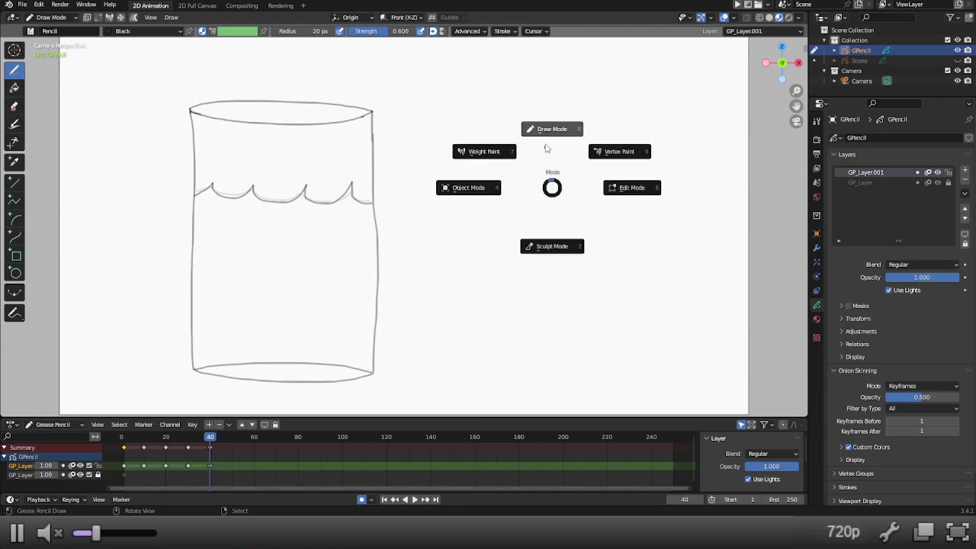
click(452, 188)
key(shift+a)
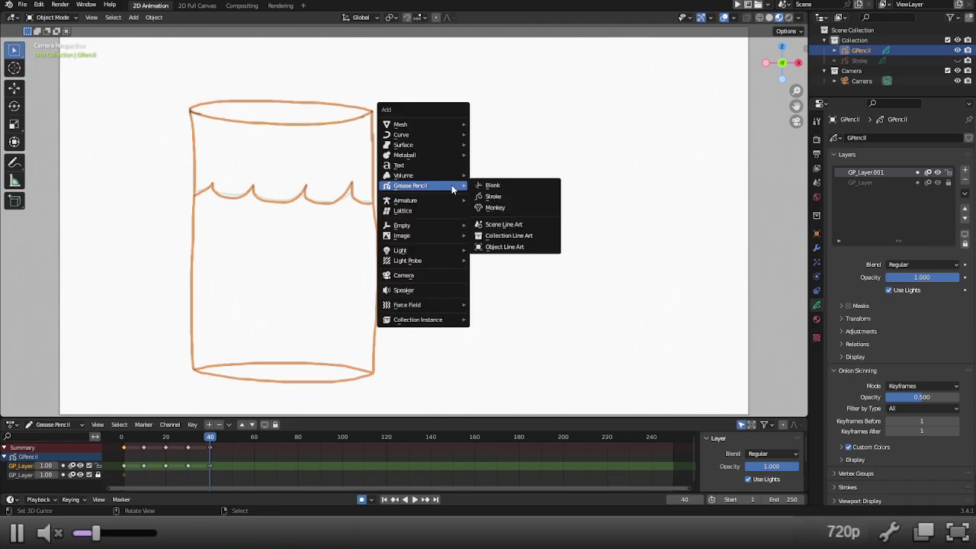
click(479, 186)
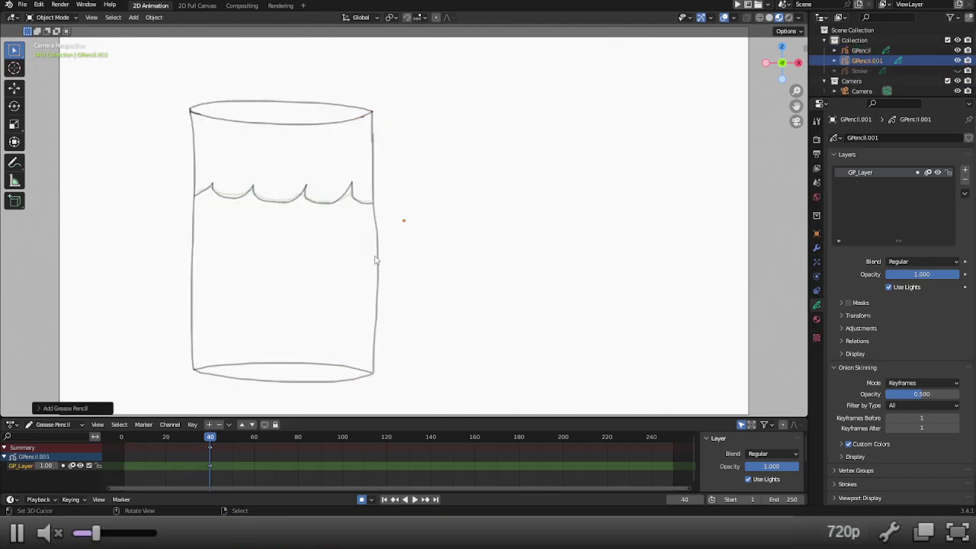
Step: Snap the new object's frame-40 keyframe to frame 1 and return to Draw Mode
click(212, 448)
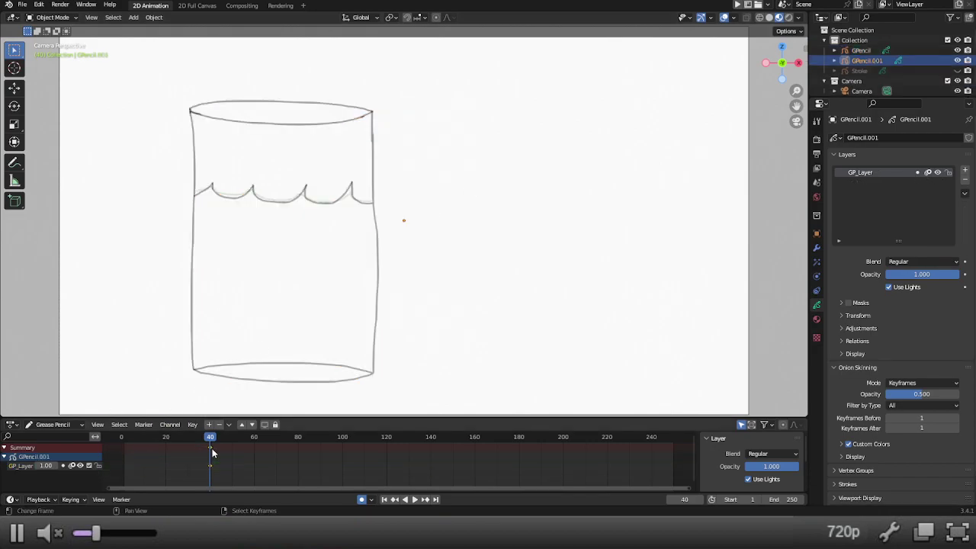
click(126, 436)
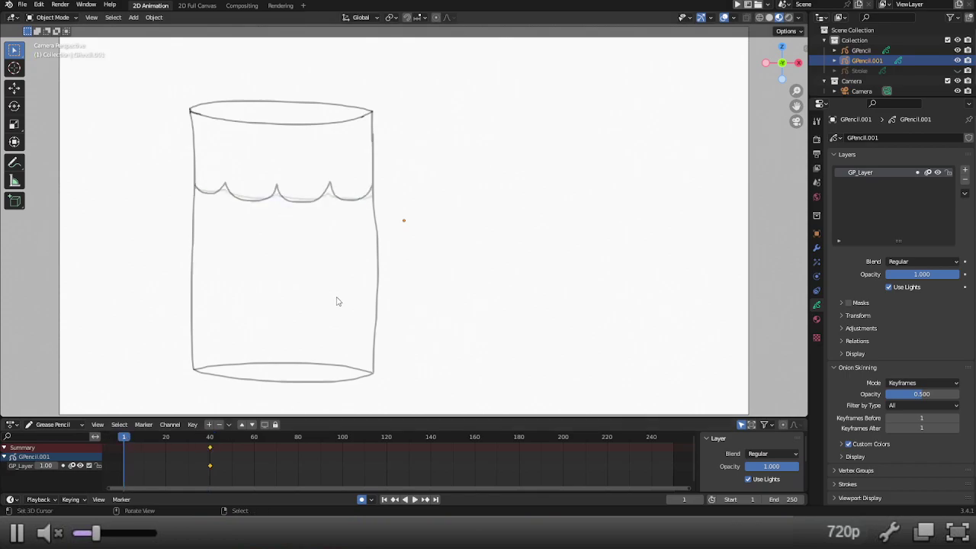
key(shift+s)
key(shift+s)
click(249, 445)
key(ctrl+Tab)
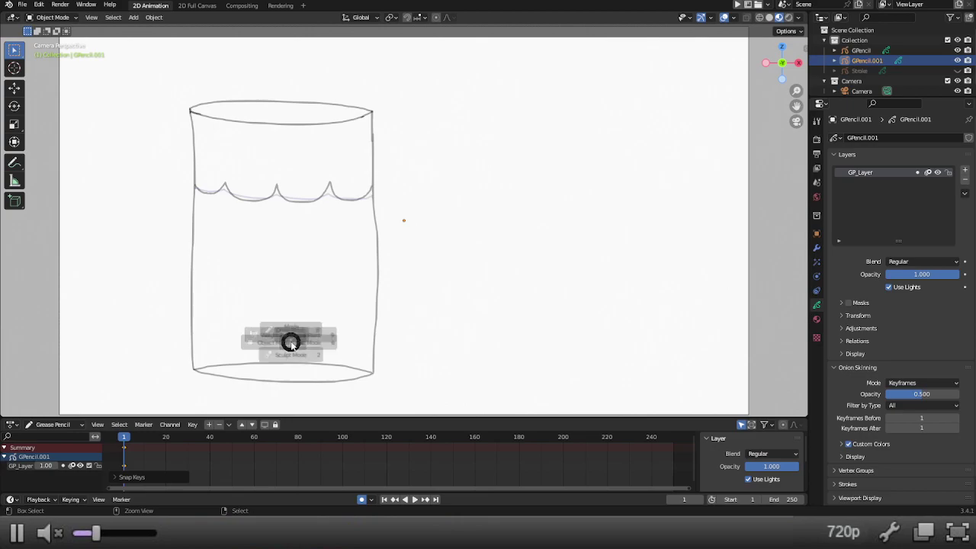
click(292, 288)
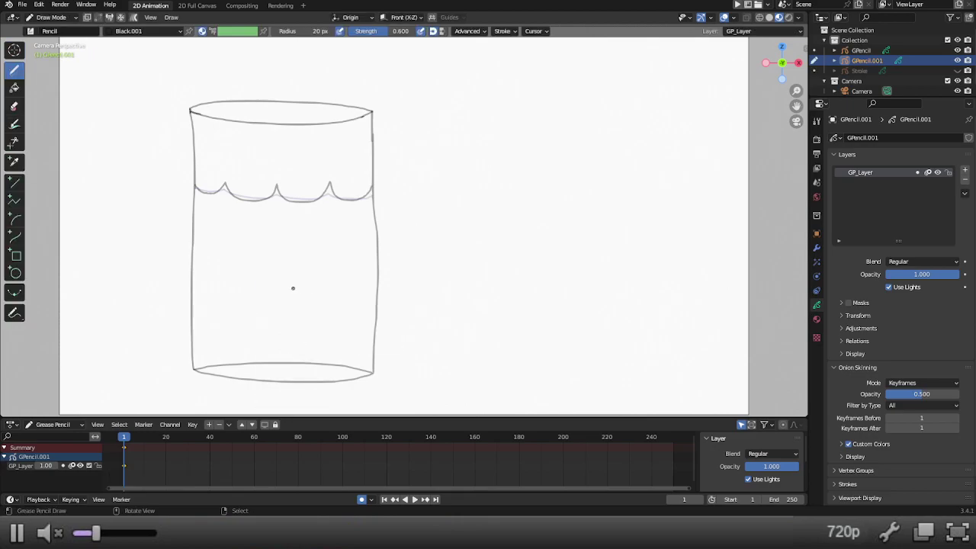
Step: Hide the glass GPencil object in the Outliner, leaving the GPencil.001 canvas blank
scroll(292, 289, down, 1)
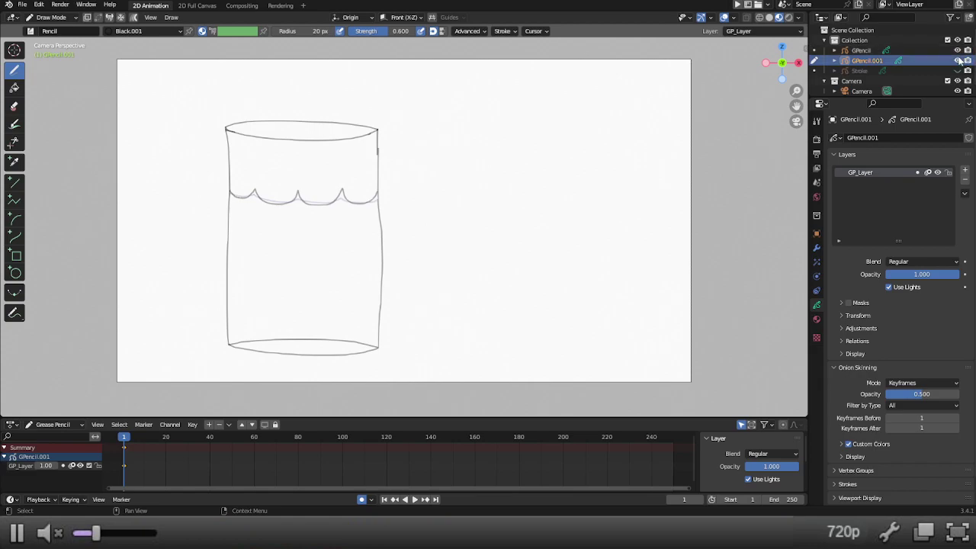
click(957, 50)
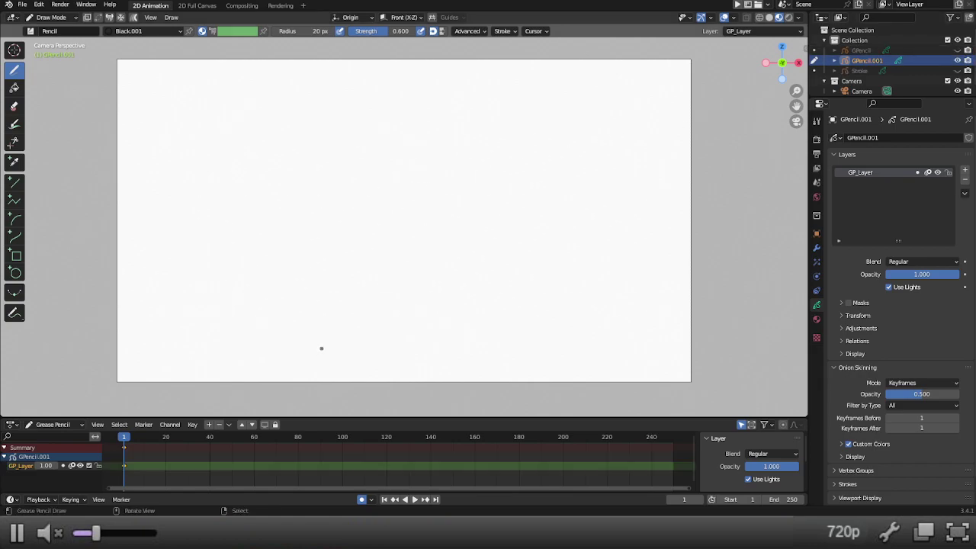
scroll(236, 348, up, 1)
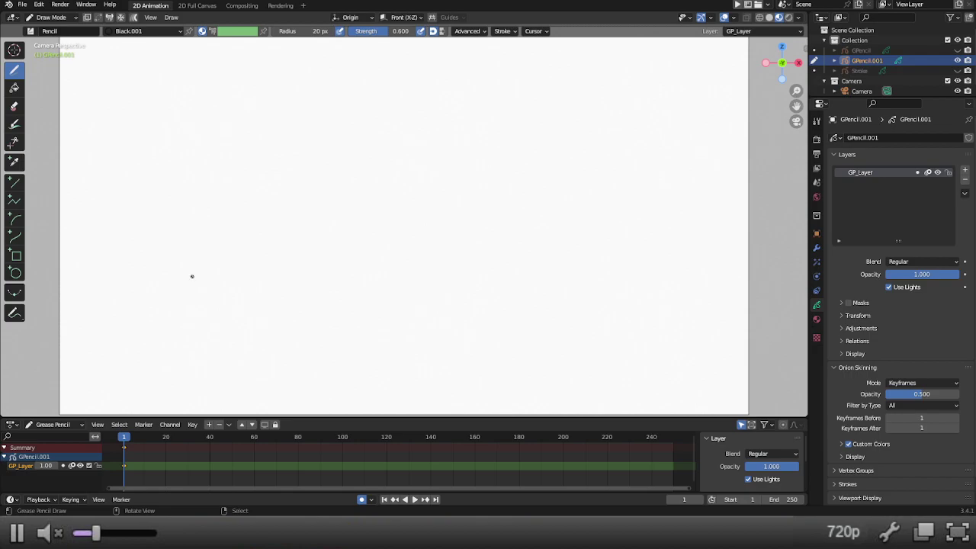
Step: Unhide the glass GPencil object and draw a long horizontal ground line across the canvas
click(957, 50)
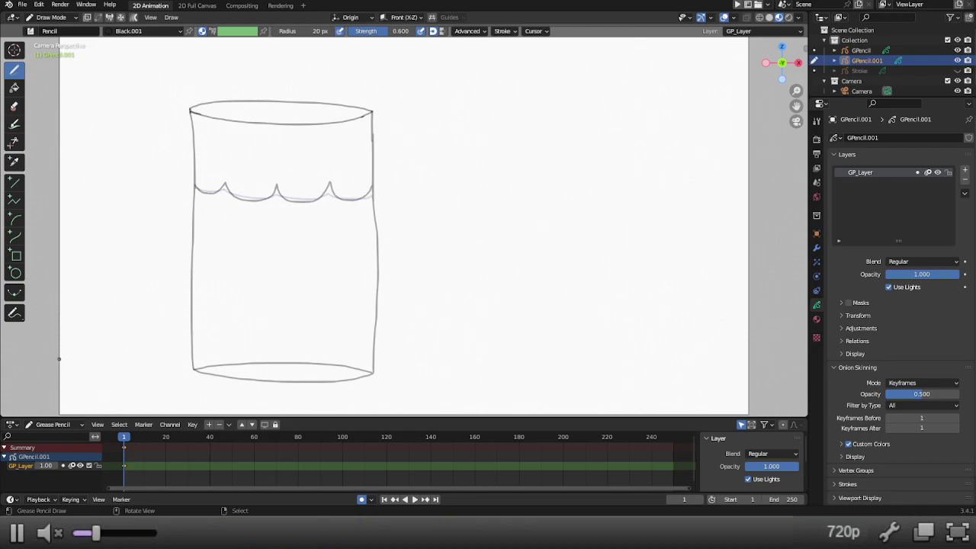
drag(61, 354, 691, 364)
Step: Redraw the ground line through the glass base and add a second line near the bottom
key(ctrl+z)
drag(59, 350, 745, 344)
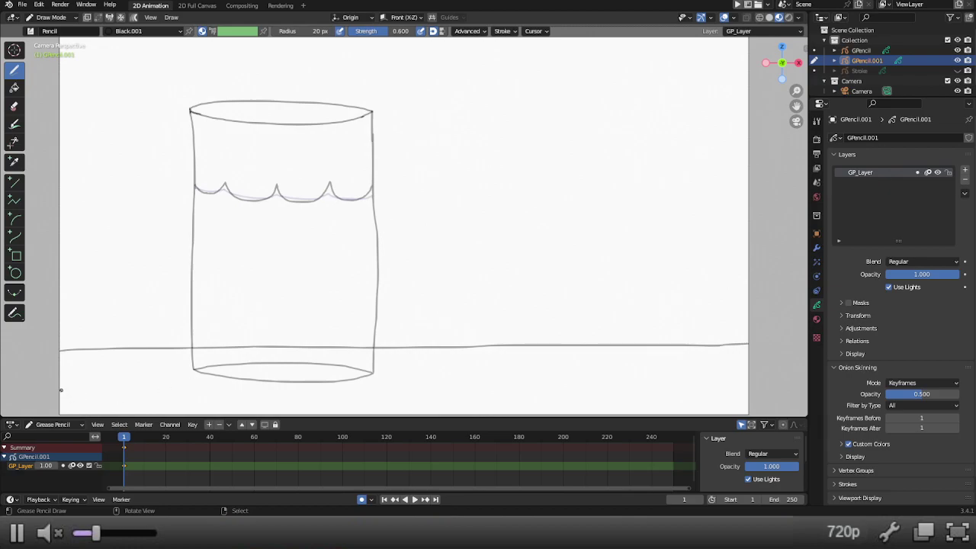
drag(61, 390, 743, 385)
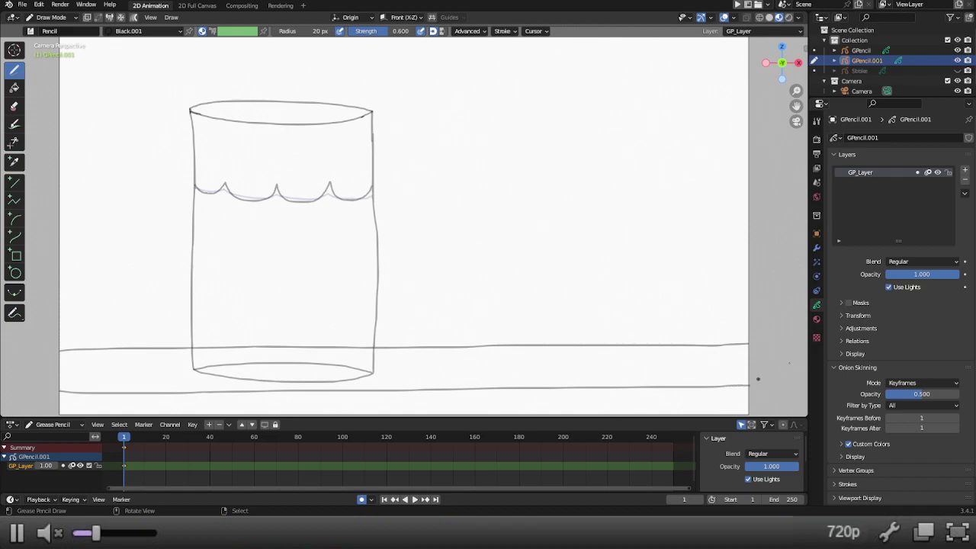
Step: Add layer GP_Layer.001 and lock GP_Layer, leaving GP_Layer.001 as the only editable layer
click(965, 170)
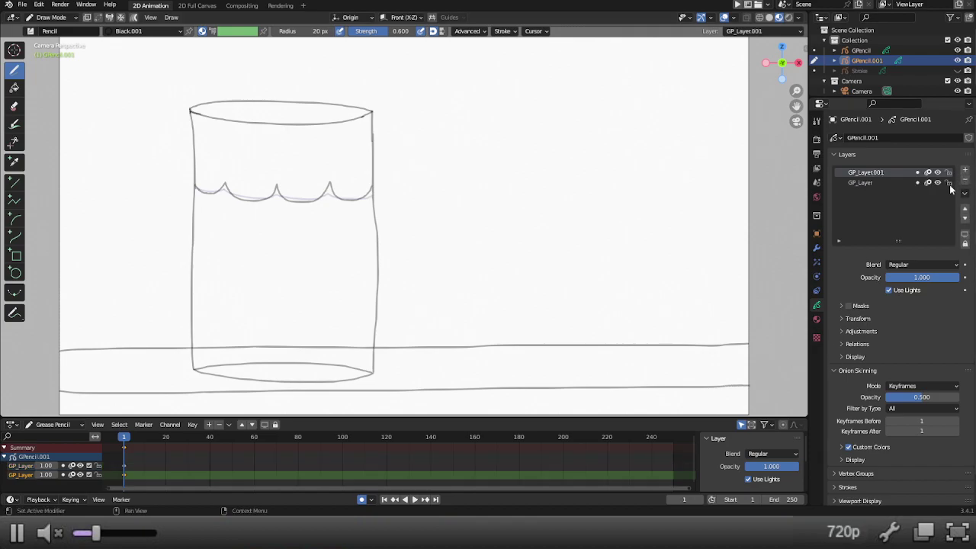
click(949, 184)
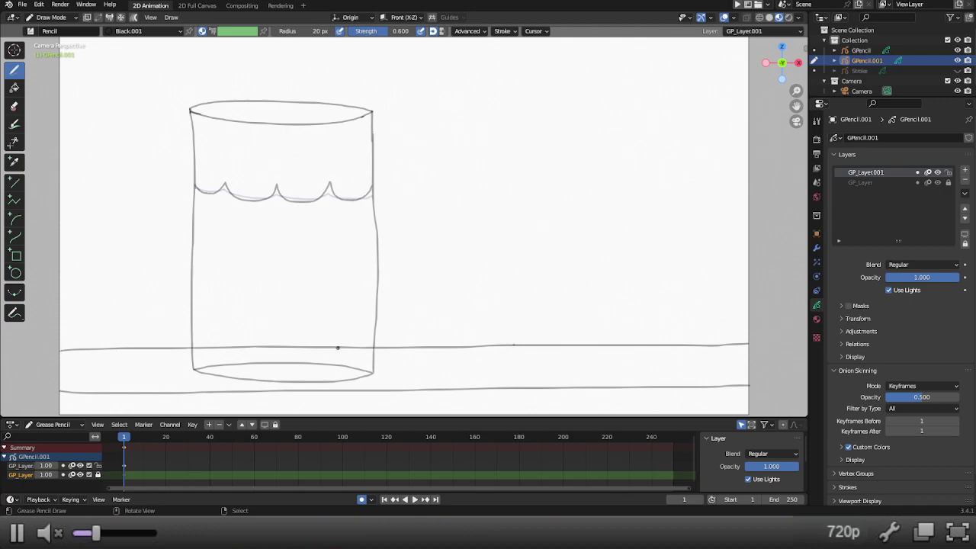
click(948, 173)
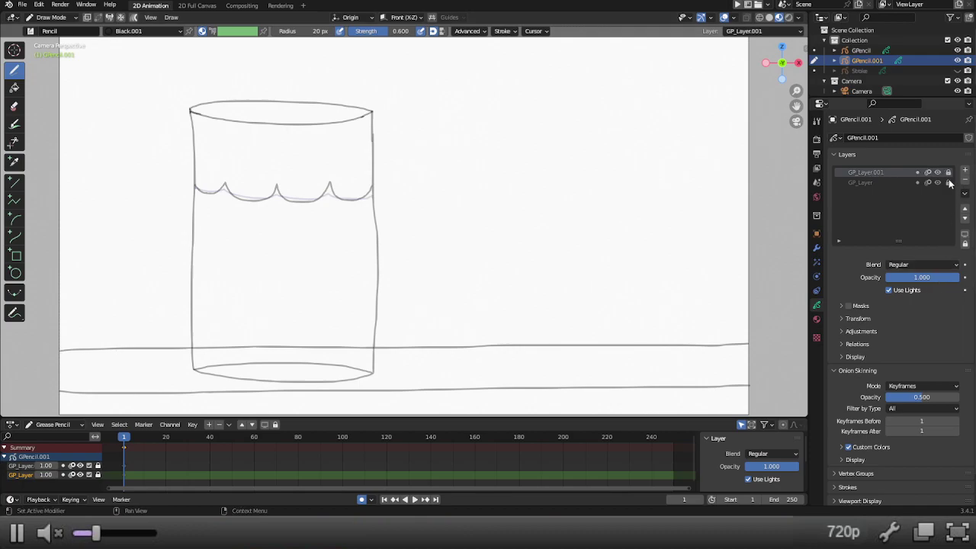
click(949, 184)
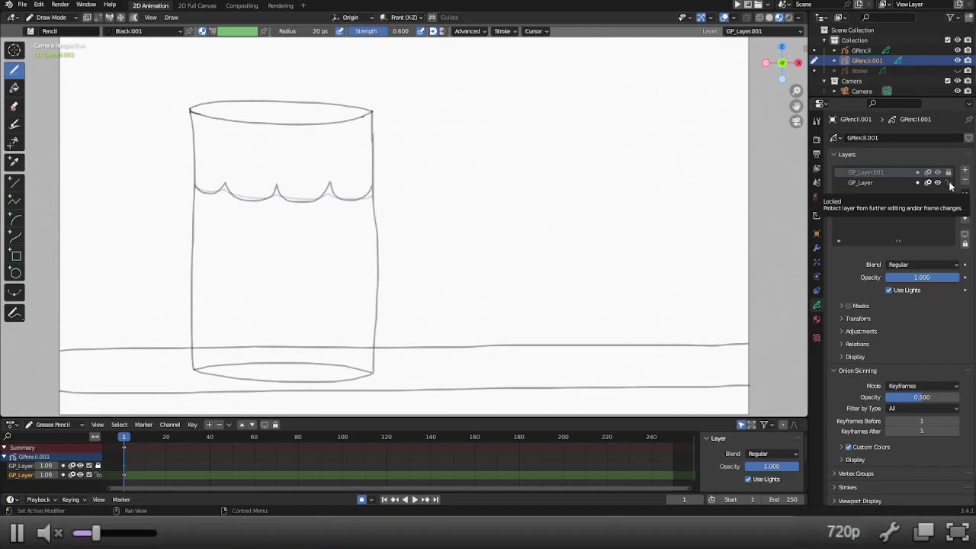
click(949, 184)
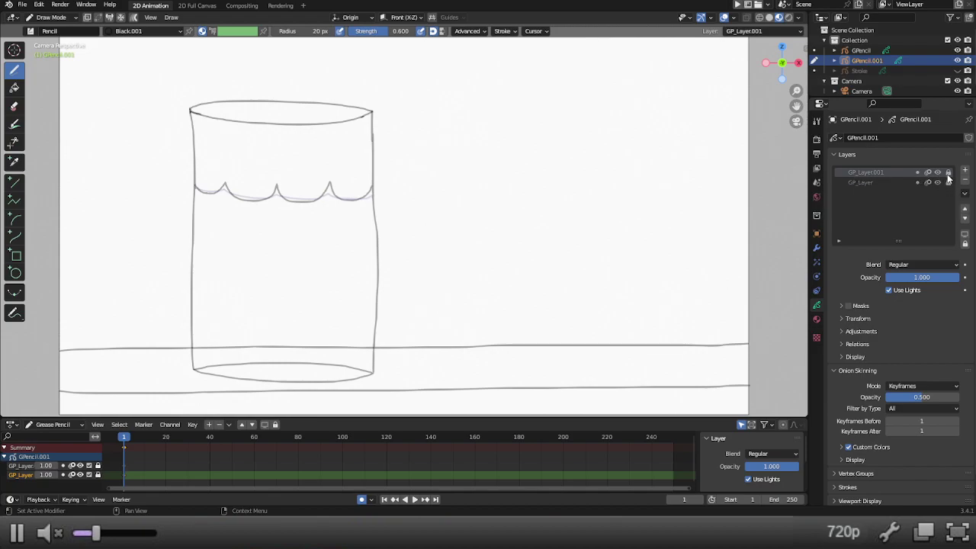
click(948, 172)
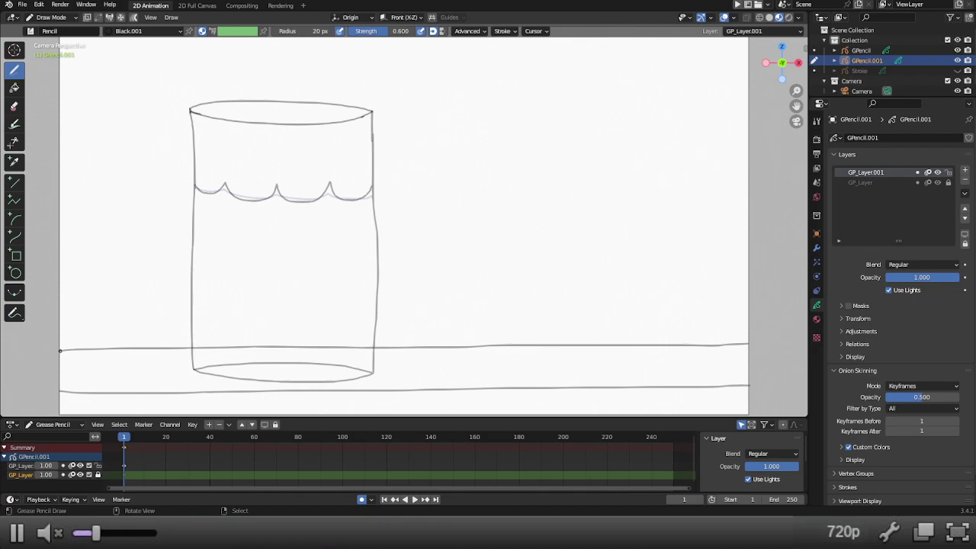
Step: Draw a row of tall pointed grass blades along the upper ground line past the glass
drag(60, 351, 79, 289)
key(ctrl+z)
drag(60, 350, 83, 285)
key(ctrl+z)
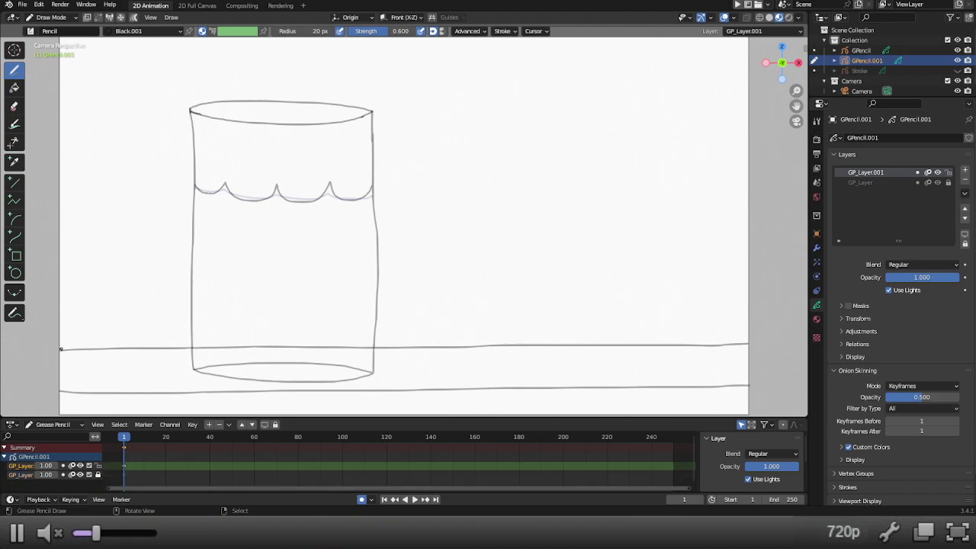
mouse_move(61, 350)
mouse_down()
mouse_move(78, 277)
mouse_move(80, 345)
mouse_up()
mouse_move(82, 308)
mouse_down()
mouse_move(102, 259)
mouse_move(98, 345)
mouse_up()
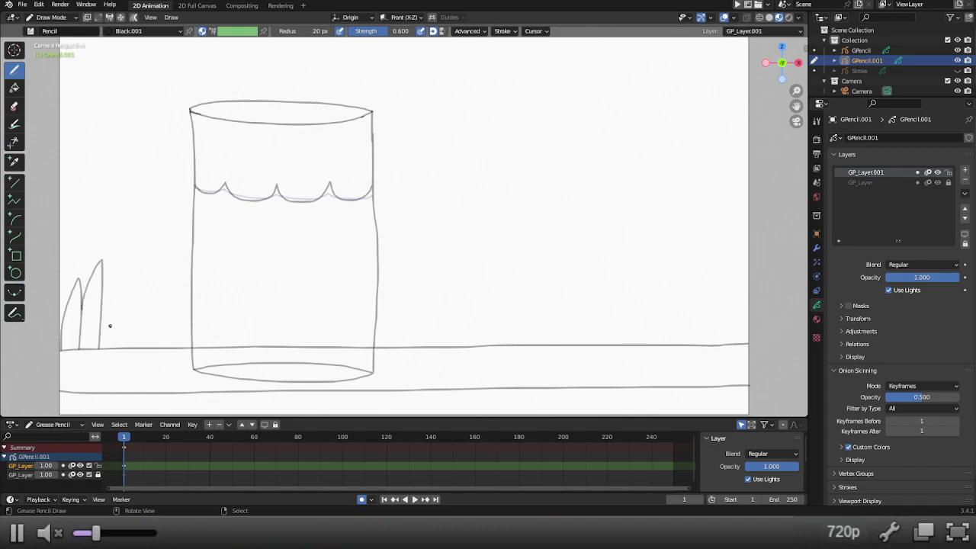
key(ctrl+z)
mouse_move(77, 350)
mouse_down()
mouse_move(93, 340)
mouse_move(93, 349)
mouse_move(118, 263)
mouse_move(116, 349)
mouse_move(134, 266)
mouse_move(138, 348)
mouse_move(158, 293)
mouse_move(164, 348)
mouse_move(181, 264)
mouse_move(183, 344)
mouse_move(200, 251)
mouse_move(207, 340)
mouse_move(219, 267)
mouse_move(223, 340)
mouse_move(233, 265)
mouse_move(240, 346)
mouse_move(252, 261)
mouse_move(259, 345)
mouse_move(273, 285)
mouse_move(279, 344)
mouse_move(289, 343)
mouse_move(293, 246)
mouse_move(307, 347)
mouse_move(324, 323)
mouse_move(331, 258)
mouse_move(340, 347)
mouse_up()
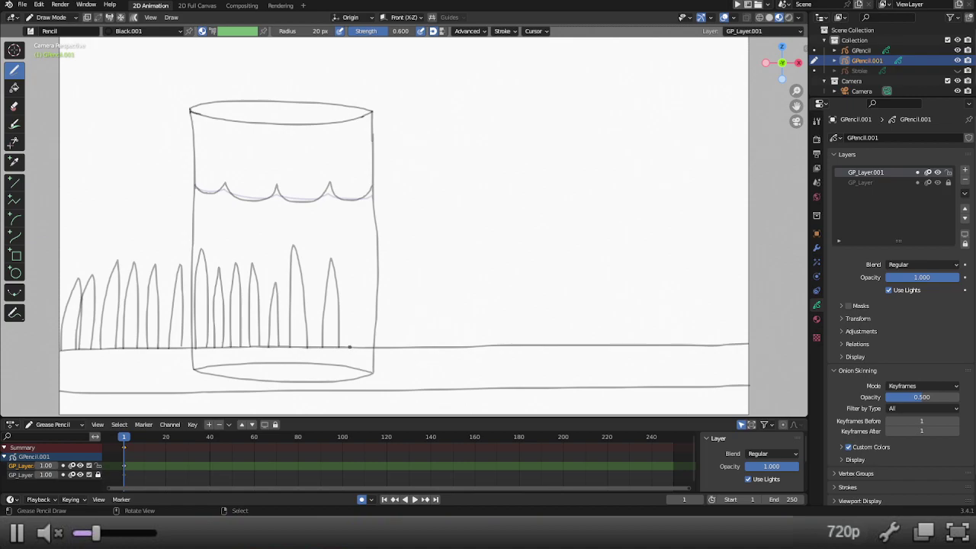
mouse_move(347, 348)
mouse_down()
mouse_move(360, 257)
mouse_move(372, 345)
mouse_move(348, 324)
mouse_move(357, 256)
mouse_move(368, 347)
mouse_move(385, 249)
mouse_move(396, 345)
mouse_move(418, 295)
mouse_up()
key(ctrl+z)
key(ctrl+z)
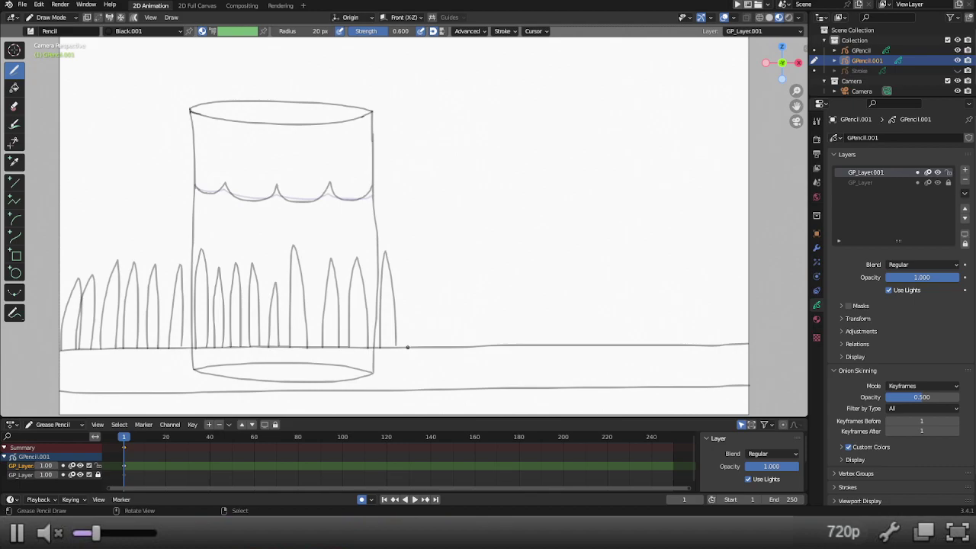
Step: Draw four more back-row grass blades from right of the glass to the frame's right edge
drag(407, 347, 418, 265)
mouse_move(407, 347)
mouse_down()
mouse_move(414, 251)
mouse_move(427, 333)
mouse_move(437, 317)
mouse_move(441, 245)
mouse_move(451, 347)
mouse_up()
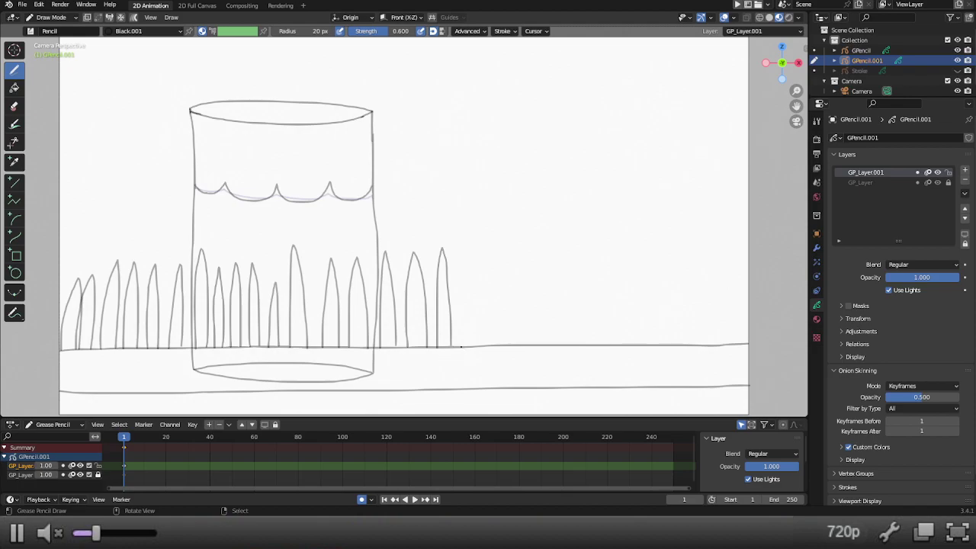
mouse_move(460, 347)
mouse_down()
mouse_move(467, 251)
mouse_move(476, 346)
mouse_move(488, 249)
mouse_move(497, 343)
mouse_move(513, 253)
mouse_move(520, 343)
mouse_move(533, 241)
mouse_move(544, 335)
mouse_move(563, 240)
mouse_move(573, 343)
mouse_up()
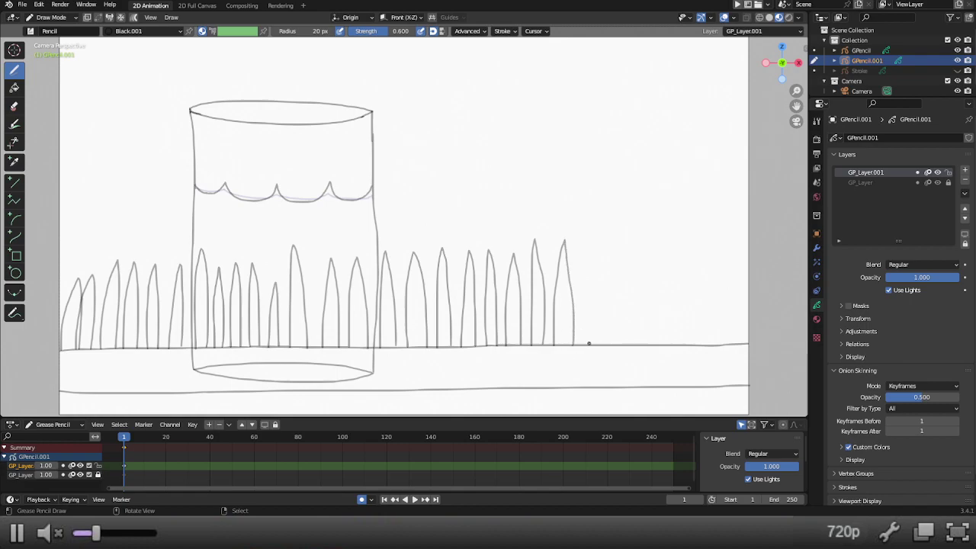
mouse_move(588, 344)
mouse_down()
mouse_move(604, 251)
mouse_move(607, 340)
mouse_move(633, 250)
mouse_move(635, 343)
mouse_move(651, 256)
mouse_move(663, 345)
mouse_move(681, 259)
mouse_move(690, 345)
mouse_move(710, 256)
mouse_move(716, 343)
mouse_move(728, 260)
mouse_move(734, 344)
mouse_move(746, 263)
mouse_move(754, 333)
mouse_up()
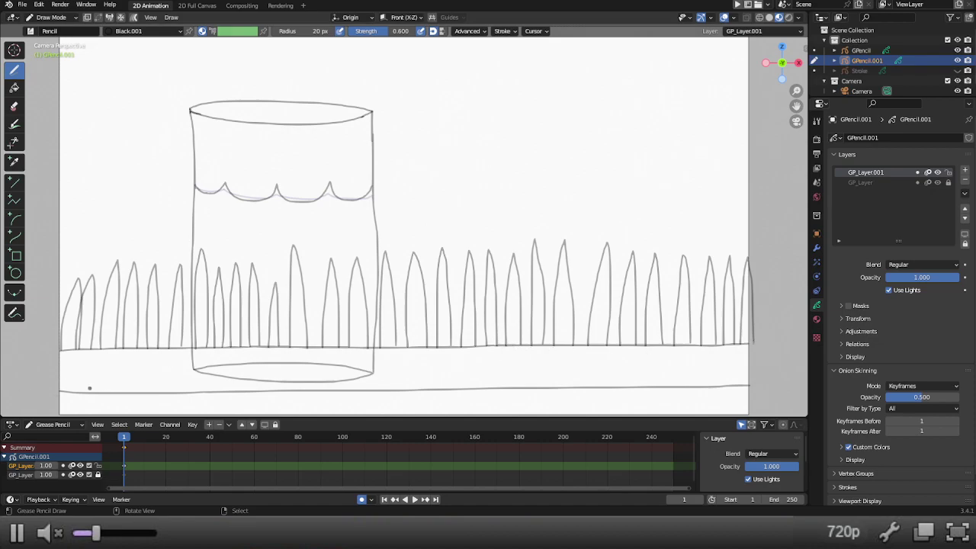
Step: Add a new layer, GP_Layer.002, then lock and hide the back grass layer GP_Layer.001
click(965, 172)
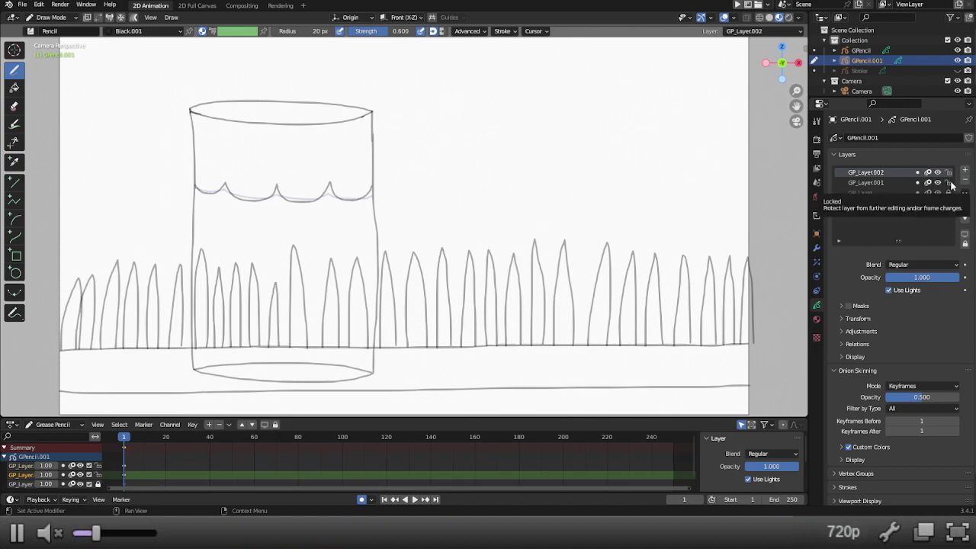
click(948, 183)
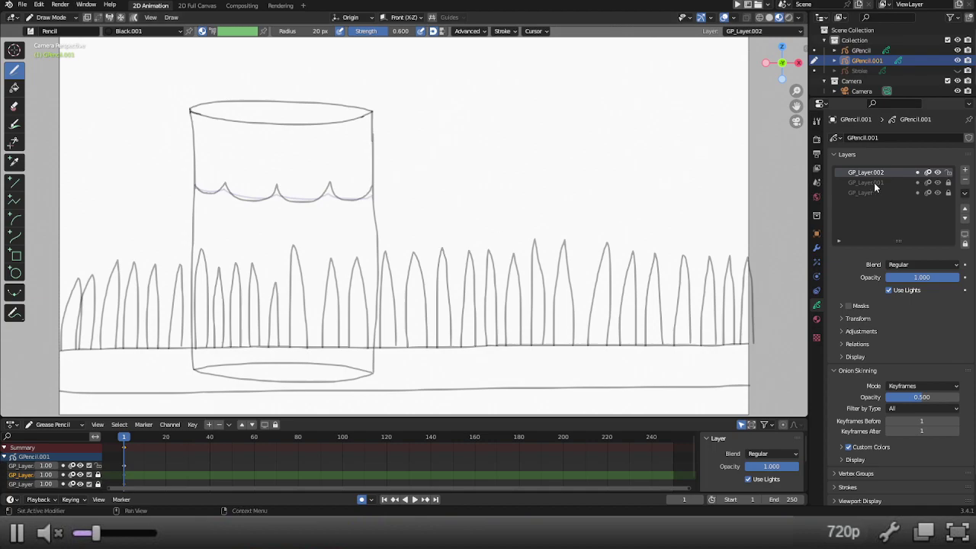
click(938, 182)
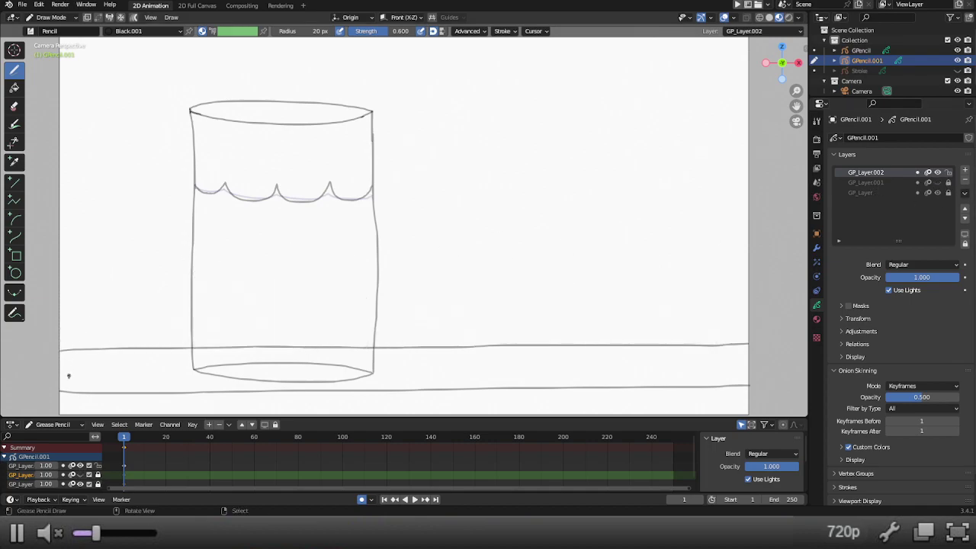
Step: Draw front-row grass blades along the lower ground line from the left edge past the glass
drag(62, 383, 78, 307)
key(ctrl+z)
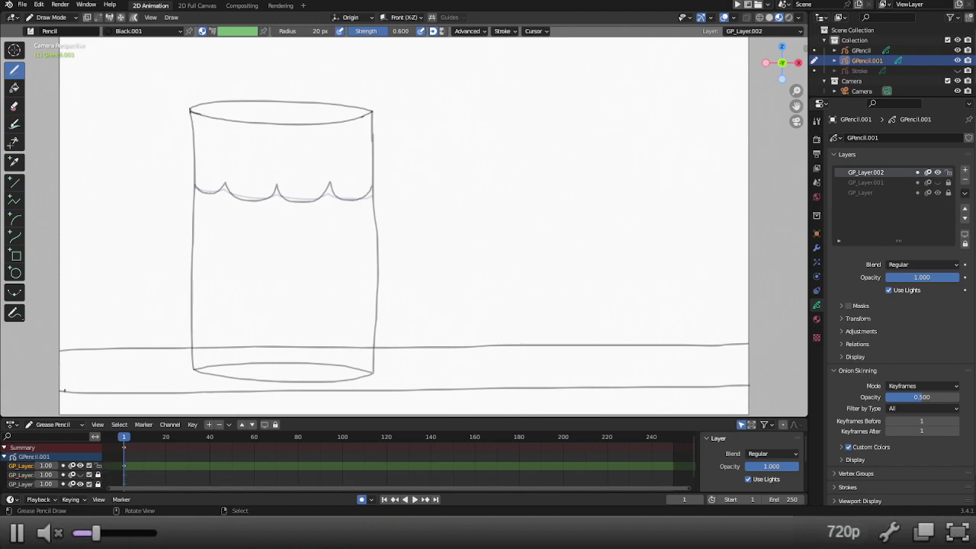
mouse_move(64, 390)
mouse_down()
mouse_move(74, 300)
mouse_move(77, 390)
mouse_move(103, 290)
mouse_move(106, 381)
mouse_move(116, 382)
mouse_move(126, 290)
mouse_move(132, 393)
mouse_move(155, 295)
mouse_move(160, 378)
mouse_move(183, 307)
mouse_move(195, 389)
mouse_move(205, 375)
mouse_move(208, 295)
mouse_move(223, 392)
mouse_move(241, 293)
mouse_move(251, 378)
mouse_move(271, 291)
mouse_move(279, 383)
mouse_move(291, 381)
mouse_move(298, 288)
mouse_move(306, 384)
mouse_move(326, 302)
mouse_move(331, 387)
mouse_up()
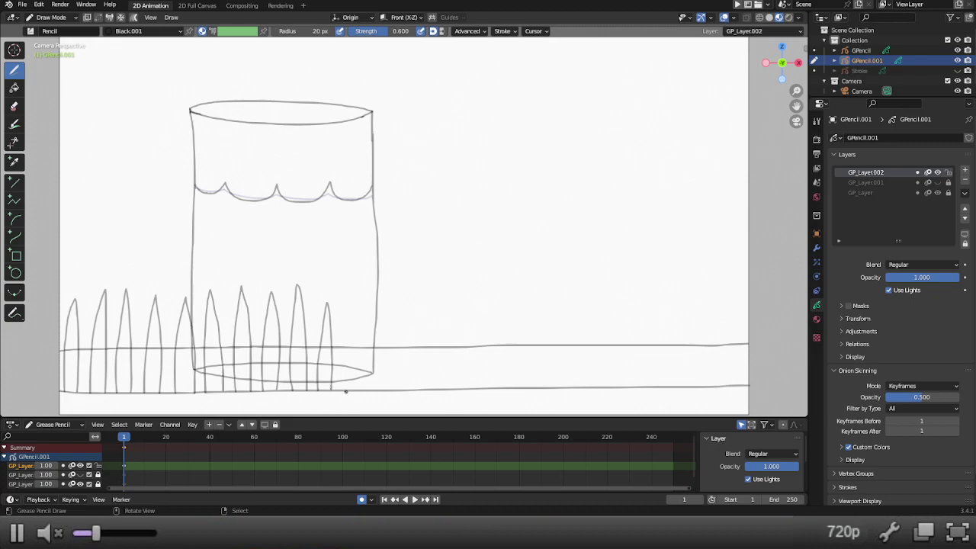
mouse_move(344, 390)
mouse_down()
mouse_move(349, 311)
mouse_move(365, 390)
mouse_move(383, 305)
mouse_move(391, 389)
mouse_move(414, 313)
mouse_move(423, 388)
mouse_move(432, 382)
mouse_move(436, 290)
mouse_move(443, 375)
mouse_move(460, 303)
mouse_move(467, 379)
mouse_move(479, 305)
mouse_move(488, 388)
mouse_move(502, 305)
mouse_move(510, 373)
mouse_move(521, 307)
mouse_move(529, 385)
mouse_up()
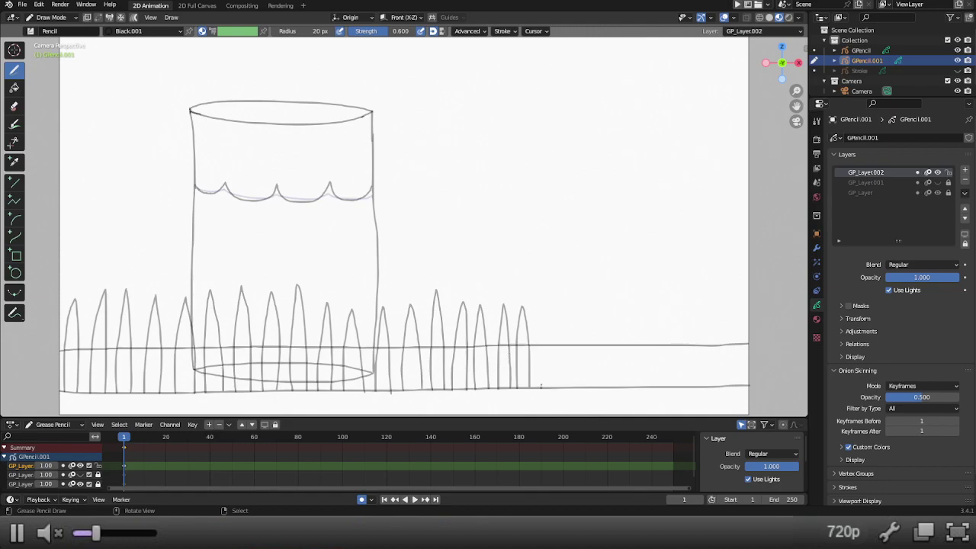
drag(540, 386, 547, 329)
key(ctrl+z)
Step: Draw the remaining front-row blades from the middle to the canvas's right edge
drag(540, 388, 549, 333)
key(ctrl+z)
mouse_move(540, 389)
mouse_down()
mouse_move(551, 305)
mouse_move(559, 375)
mouse_move(568, 372)
mouse_move(573, 301)
mouse_move(585, 386)
mouse_up()
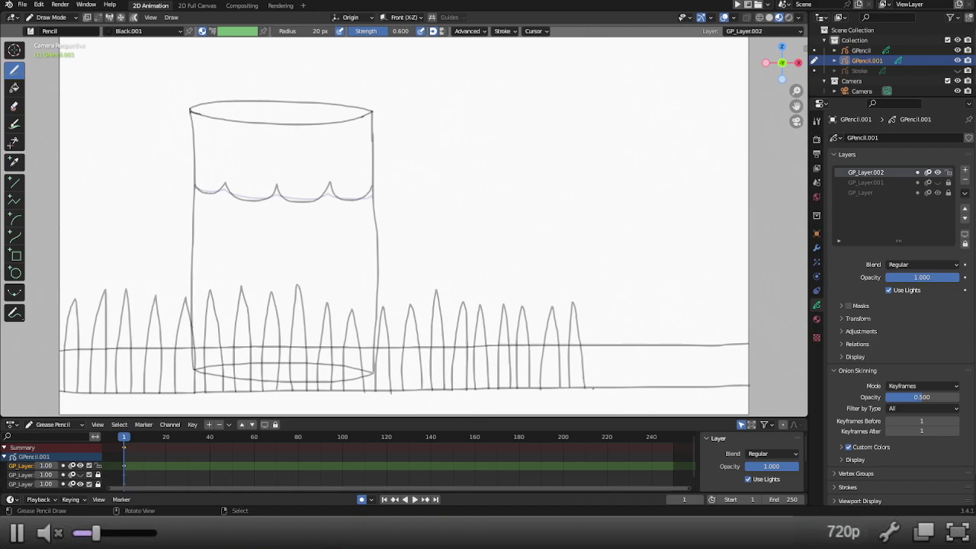
mouse_move(592, 389)
mouse_down()
mouse_move(594, 298)
mouse_move(604, 383)
mouse_move(613, 378)
mouse_move(613, 297)
mouse_move(627, 385)
mouse_move(635, 288)
mouse_move(650, 384)
mouse_move(661, 288)
mouse_move(670, 386)
mouse_move(683, 302)
mouse_move(695, 376)
mouse_move(707, 288)
mouse_move(714, 386)
mouse_move(726, 305)
mouse_move(732, 375)
mouse_move(747, 295)
mouse_move(751, 368)
mouse_up()
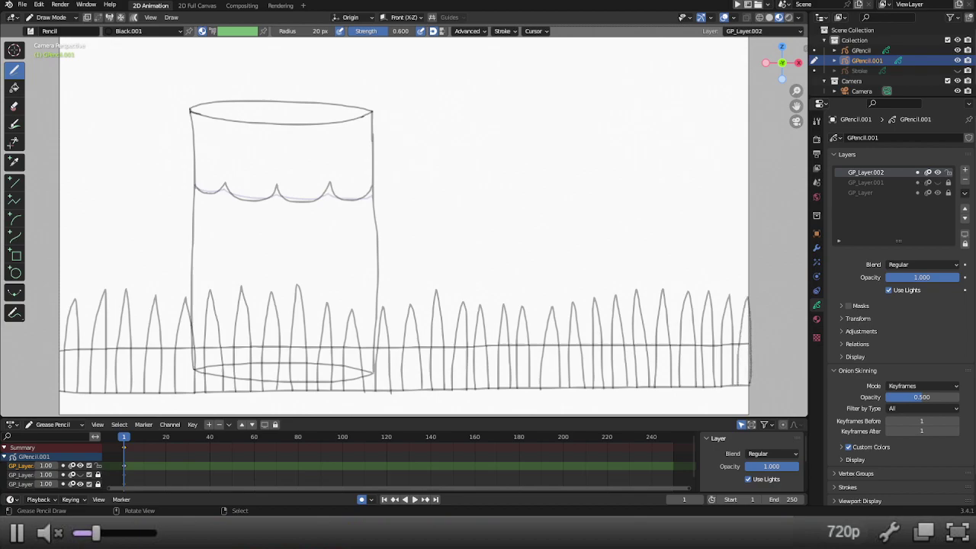
Step: Unhide GP_Layer.001 so the back grass row shows behind the front row
click(937, 183)
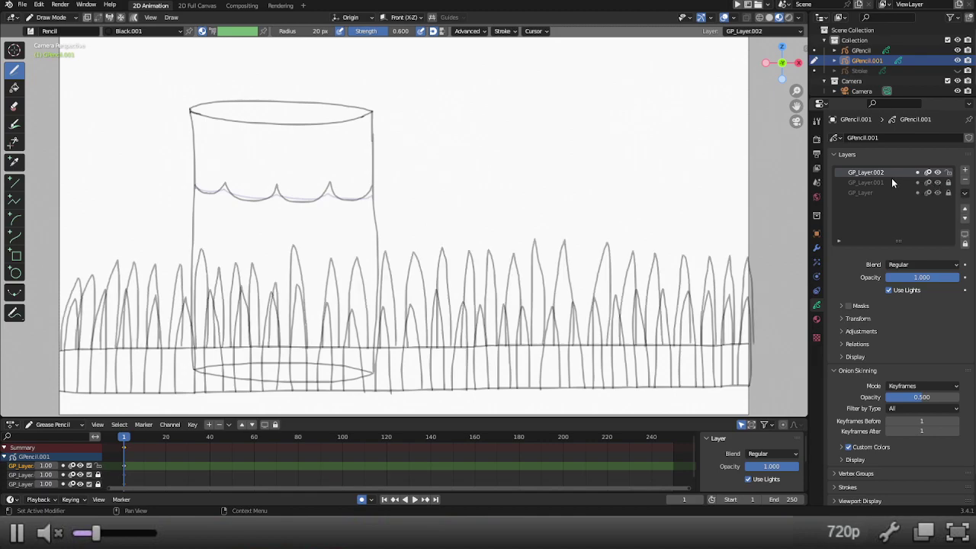
click(937, 183)
click(936, 183)
Step: In Edit Mode, shift all front-row grass strokes about 0.07 m left along X, then resume Draw Mode
key(ctrl+Tab)
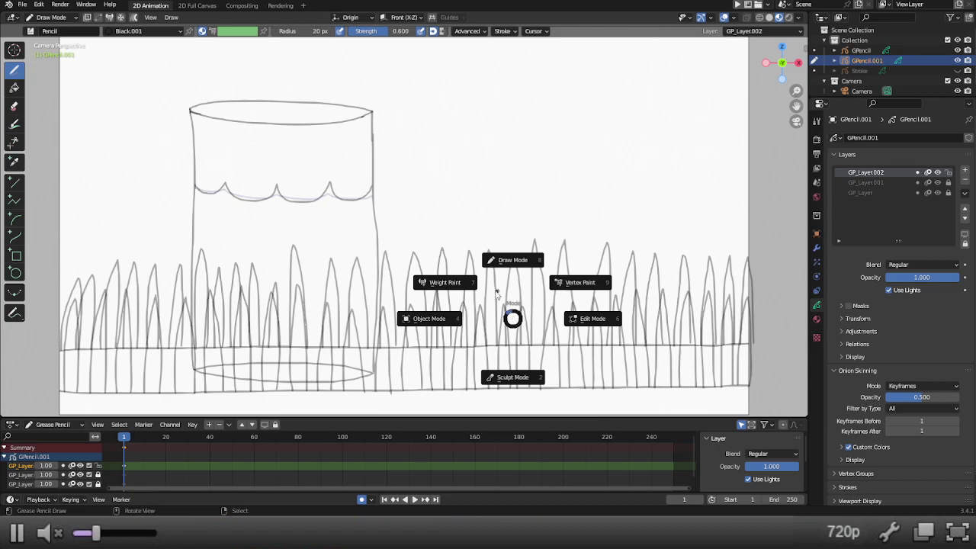
click(592, 322)
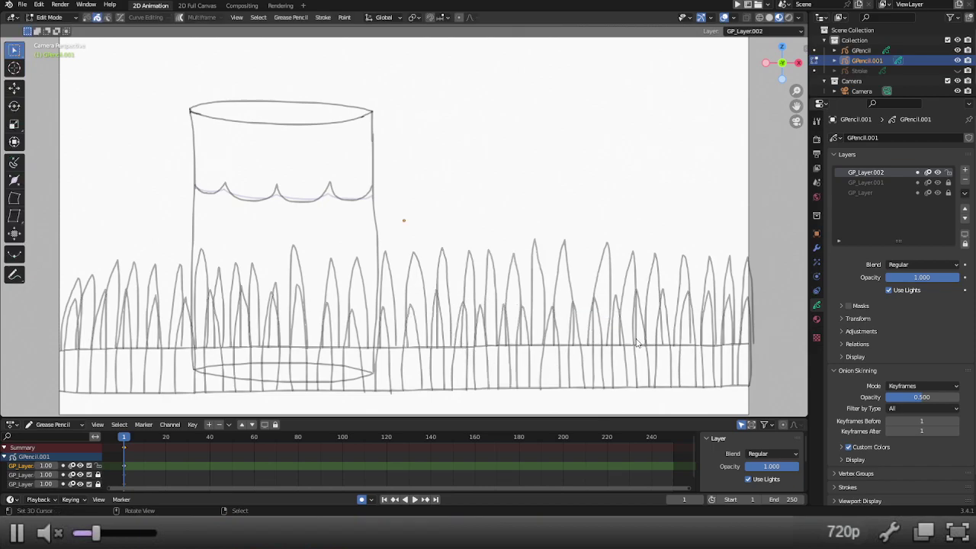
key(a)
right_click(637, 340)
key(alt+c)
key(g)
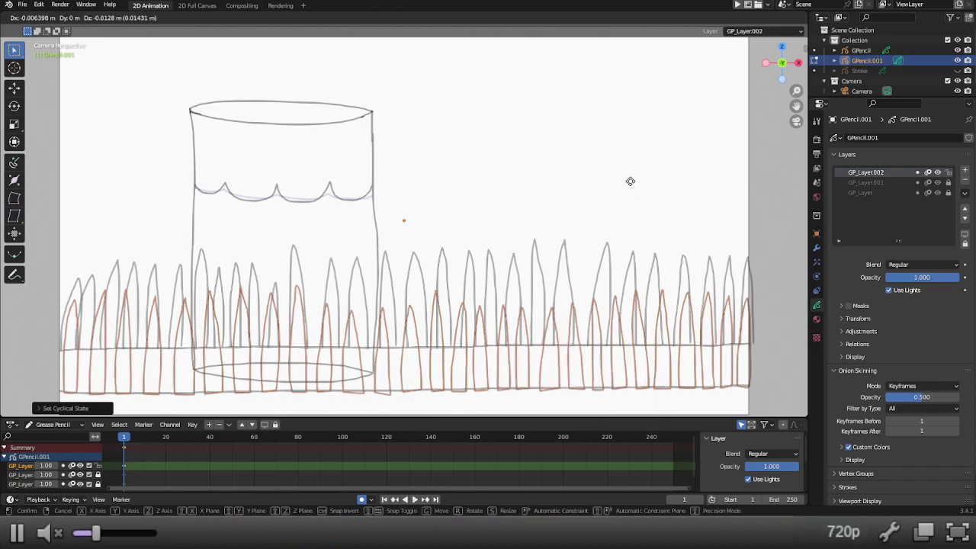
right_click(629, 181)
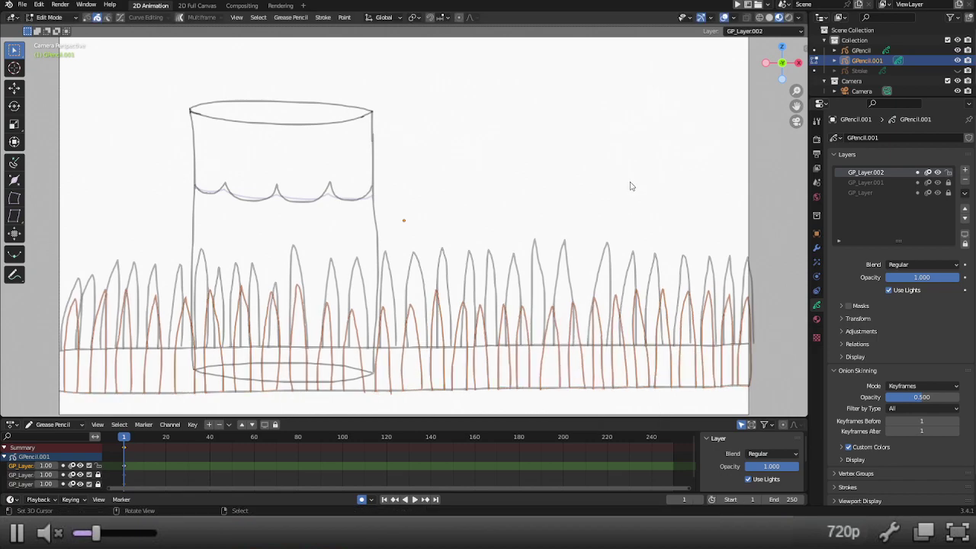
key(g)
key(x)
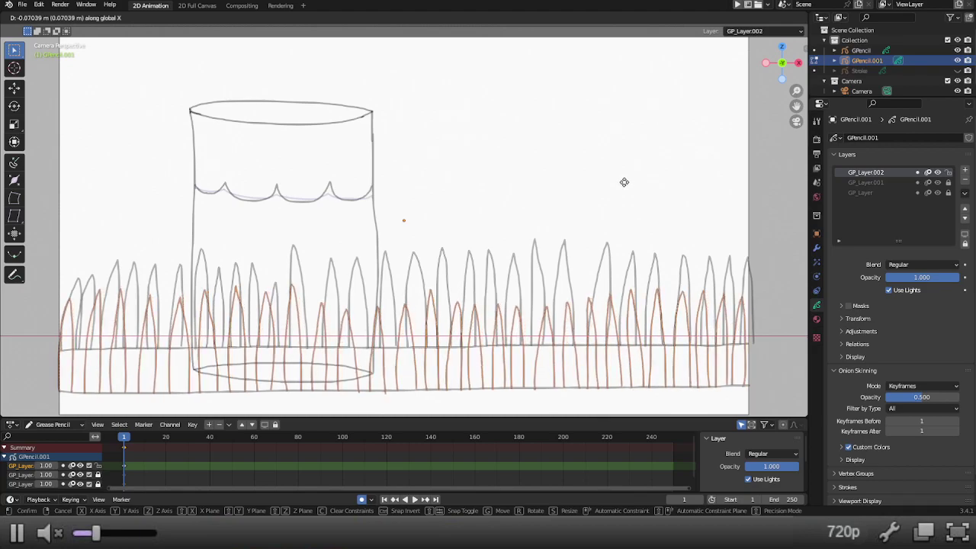
click(624, 182)
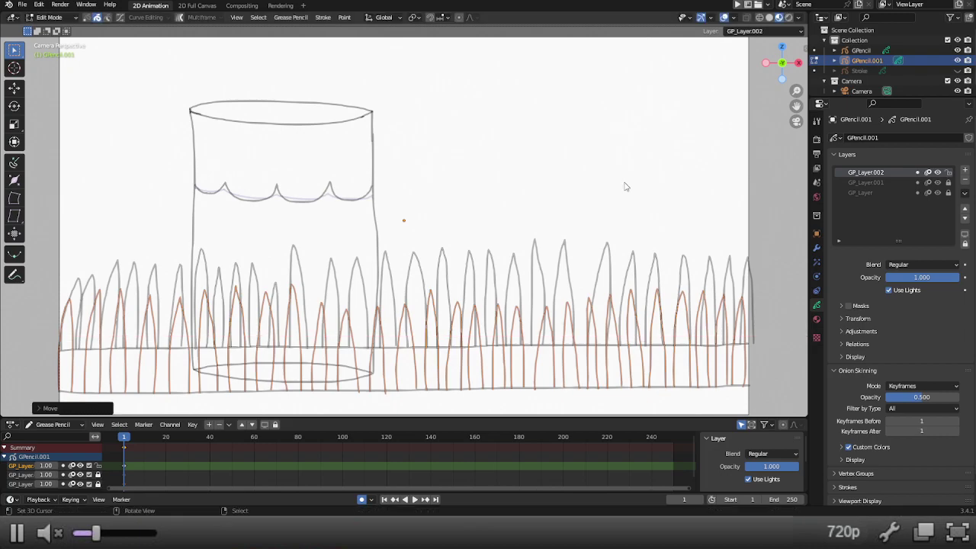
key(ctrl+Tab)
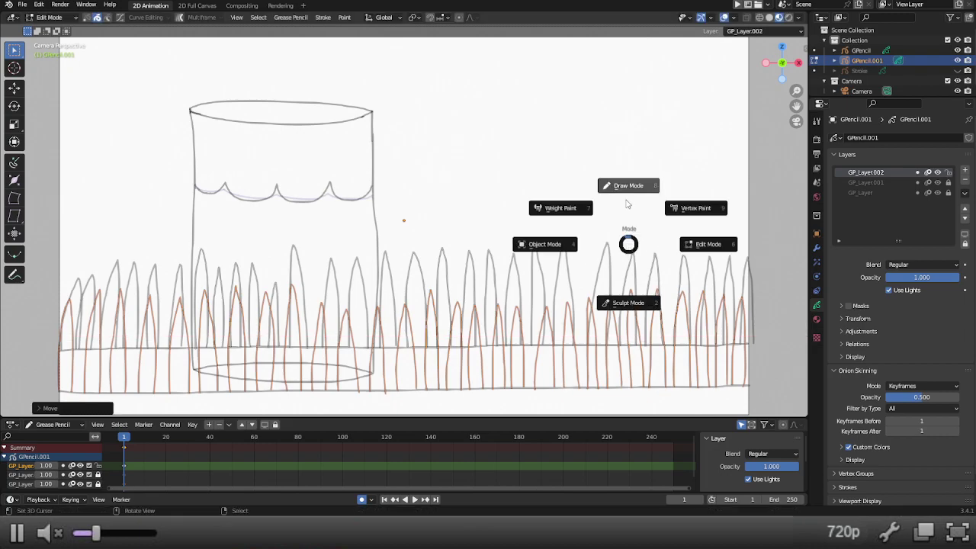
click(625, 200)
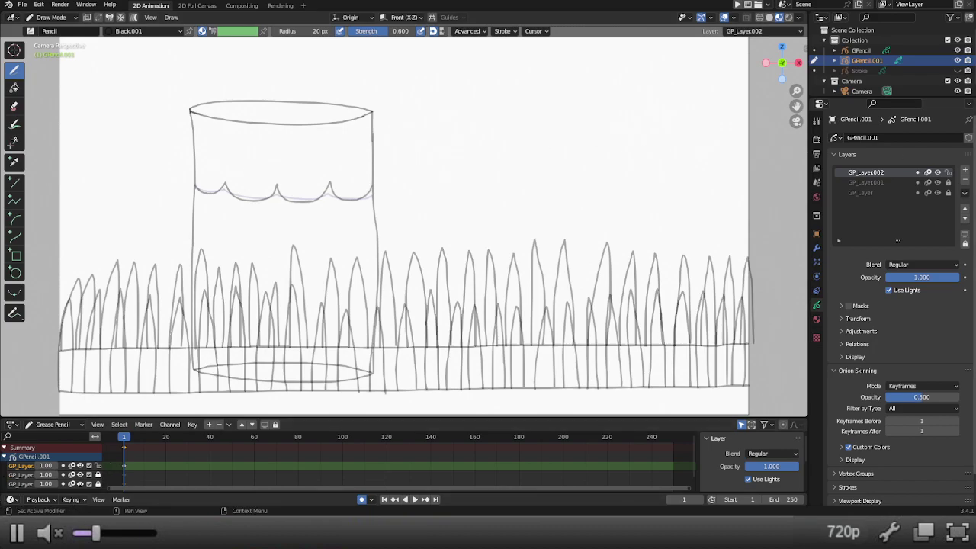
Step: Add GP_Layer.003 and draw three scallop curves across the top of the canvas
click(964, 170)
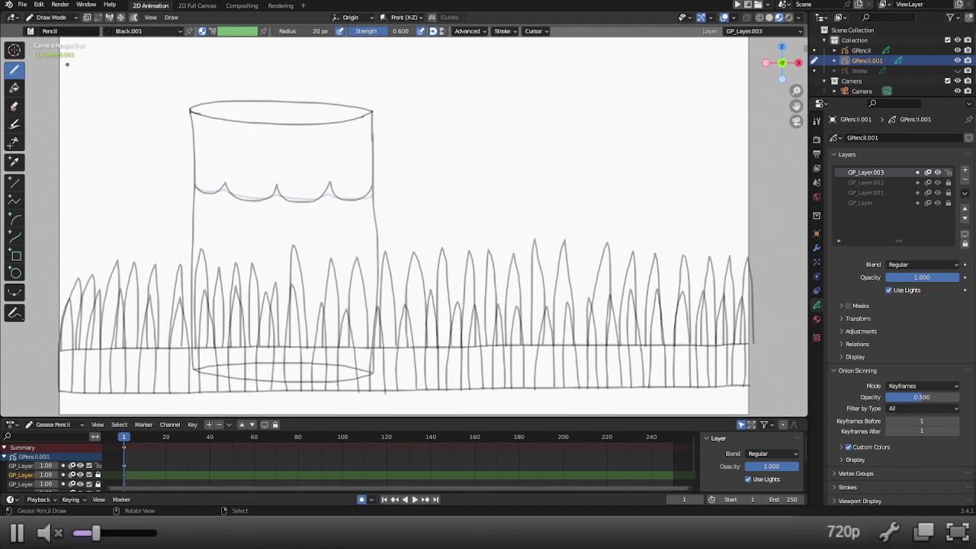
mouse_move(89, 72)
shift+middle_down()
mouse_move(92, 94)
mouse_move(66, 112)
shift+middle_up()
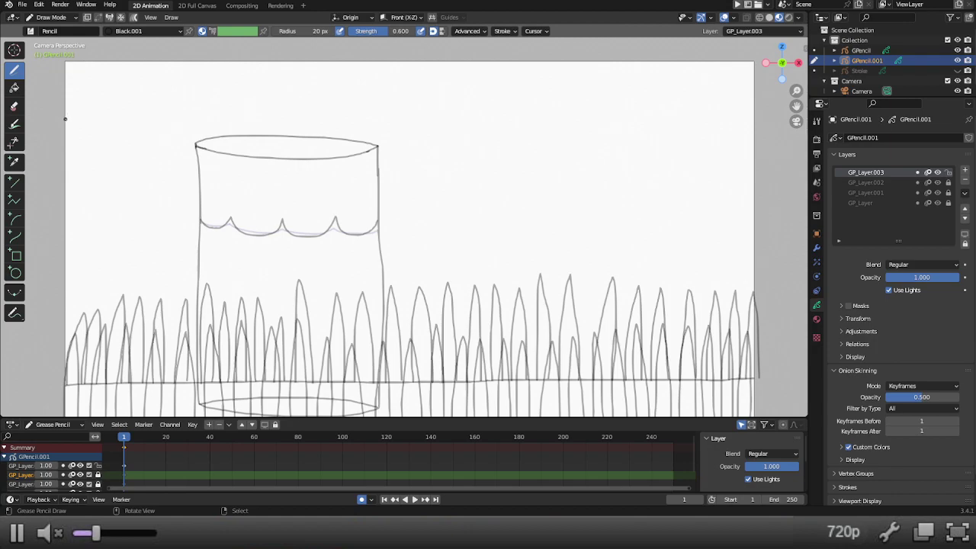
mouse_move(75, 118)
mouse_down()
mouse_move(105, 104)
mouse_move(121, 77)
mouse_move(143, 115)
mouse_move(168, 119)
mouse_move(187, 107)
mouse_move(197, 78)
mouse_move(217, 113)
mouse_move(244, 117)
mouse_move(262, 93)
mouse_move(264, 63)
mouse_move(272, 107)
mouse_move(298, 117)
mouse_move(334, 94)
mouse_move(340, 63)
mouse_move(343, 101)
mouse_move(375, 115)
mouse_move(404, 89)
mouse_move(406, 65)
mouse_move(407, 113)
mouse_move(443, 113)
mouse_move(455, 70)
mouse_up()
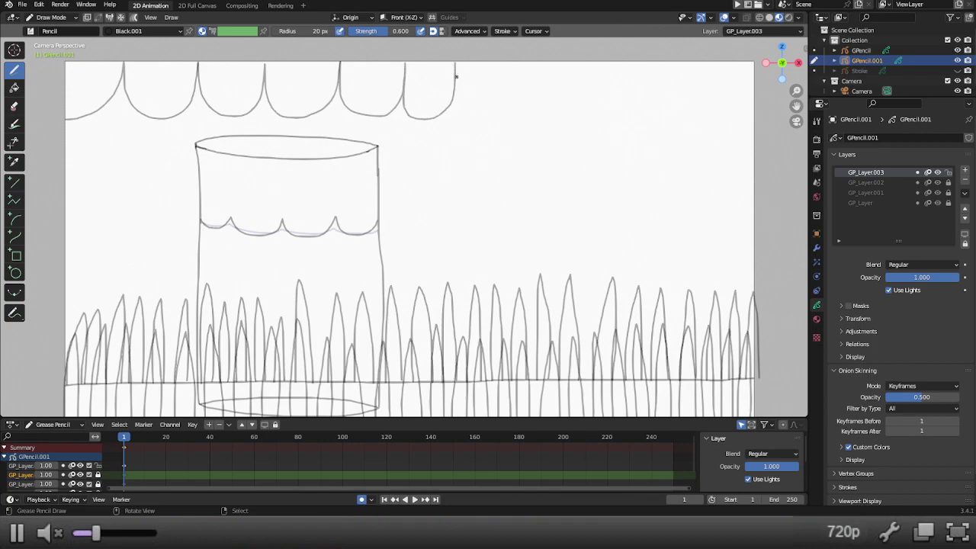
mouse_move(455, 73)
mouse_down()
mouse_move(465, 109)
mouse_move(491, 112)
mouse_move(511, 64)
mouse_move(511, 89)
mouse_move(544, 112)
mouse_move(561, 93)
mouse_move(564, 63)
mouse_up()
mouse_move(565, 102)
mouse_down()
mouse_move(585, 112)
mouse_move(610, 86)
mouse_move(615, 61)
mouse_move(622, 103)
mouse_move(652, 99)
mouse_move(661, 65)
mouse_move(667, 105)
mouse_move(698, 107)
mouse_move(712, 64)
mouse_move(718, 106)
mouse_move(747, 112)
mouse_up()
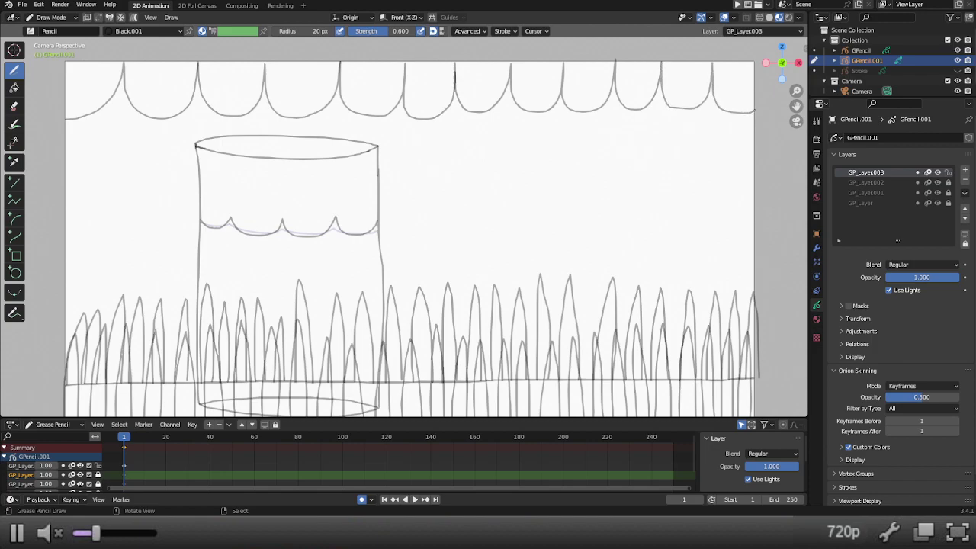
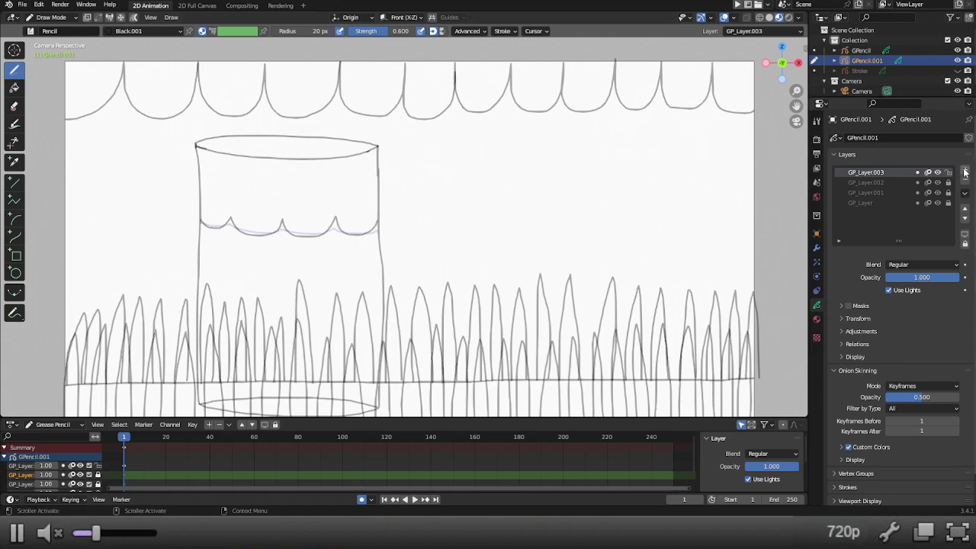
Step: Add layer GP_Layer.004, lock GP_Layer.003, and draw a second row of cloud scallops
click(964, 171)
click(948, 182)
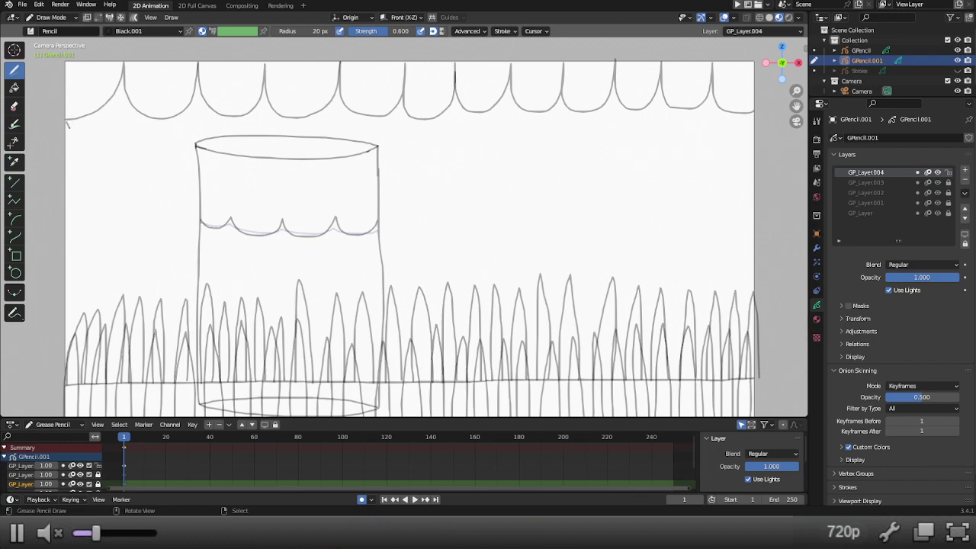
mouse_move(92, 133)
mouse_down()
mouse_move(134, 122)
mouse_move(145, 139)
mouse_move(186, 138)
mouse_move(206, 120)
mouse_move(228, 139)
mouse_move(244, 119)
mouse_move(259, 139)
mouse_move(282, 122)
mouse_move(294, 138)
mouse_move(324, 116)
mouse_move(333, 139)
mouse_move(362, 131)
mouse_move(364, 121)
mouse_move(401, 136)
mouse_move(409, 124)
mouse_move(427, 145)
mouse_move(443, 124)
mouse_move(450, 145)
mouse_move(480, 134)
mouse_move(503, 144)
mouse_move(524, 127)
mouse_move(546, 144)
mouse_move(555, 123)
mouse_move(564, 143)
mouse_move(590, 128)
mouse_move(616, 142)
mouse_move(624, 123)
mouse_move(672, 146)
mouse_move(700, 125)
mouse_move(715, 141)
mouse_move(725, 124)
mouse_move(751, 134)
mouse_move(754, 123)
mouse_up()
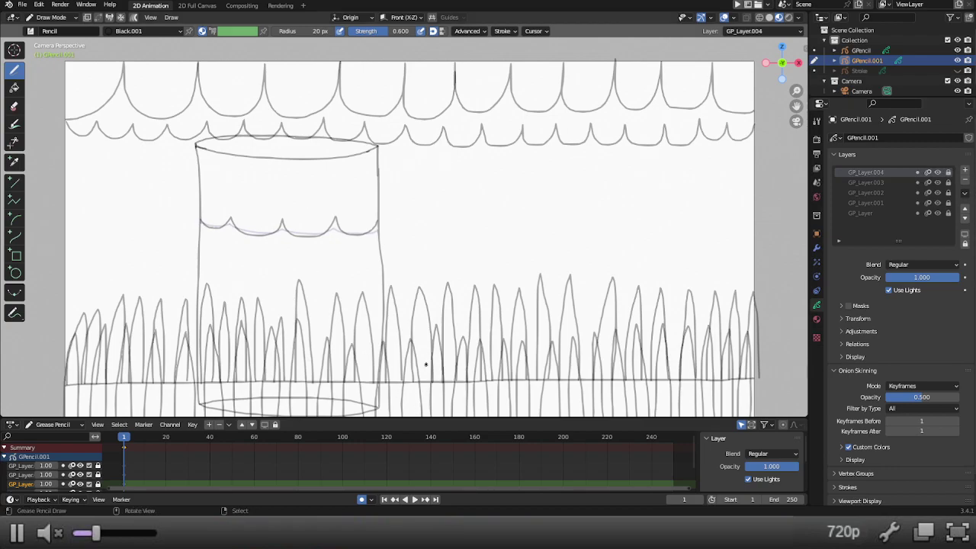
shift+middle_drag(425, 364, 468, 328)
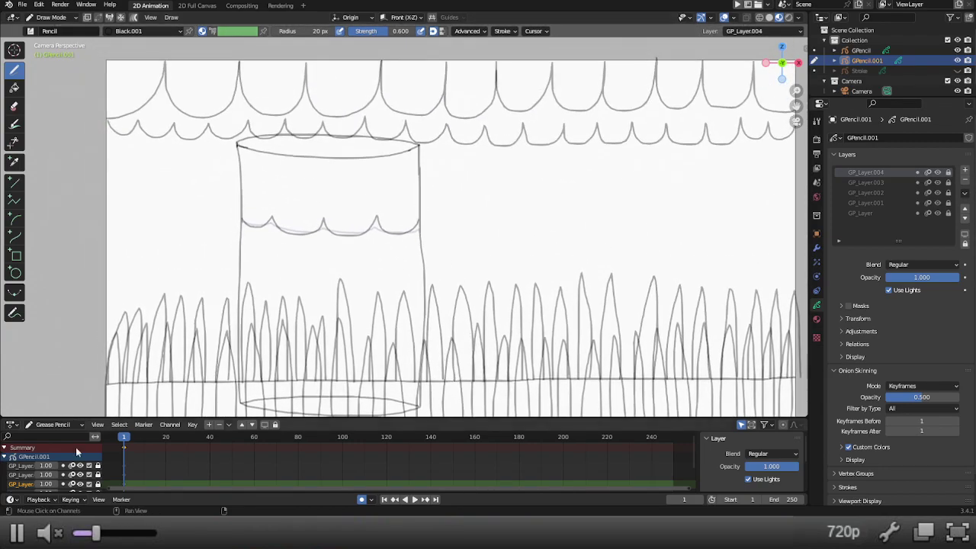
Step: Scrub the timeline to preview the animation, then hide the ground line layer GP_Layer
mouse_move(124, 437)
mouse_down()
mouse_move(251, 438)
mouse_move(124, 441)
mouse_up()
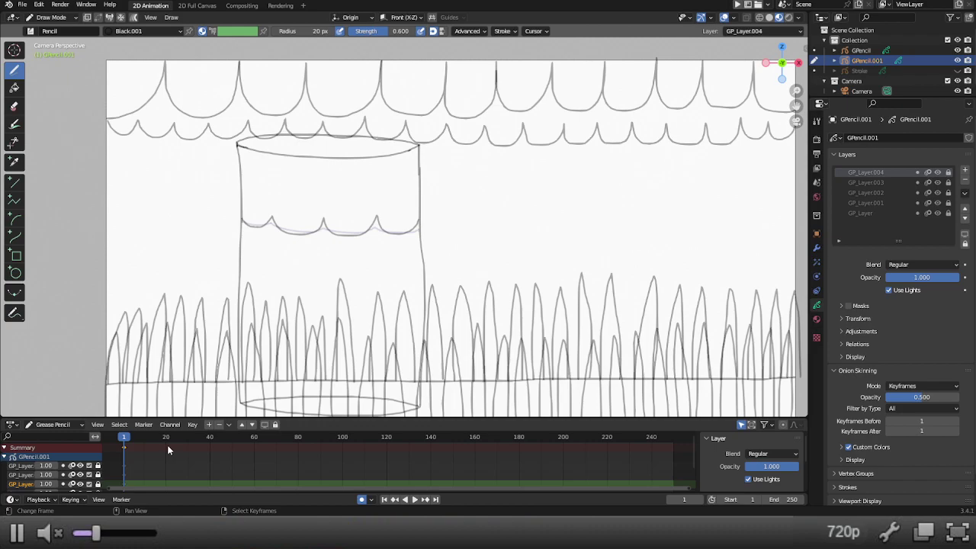
click(938, 213)
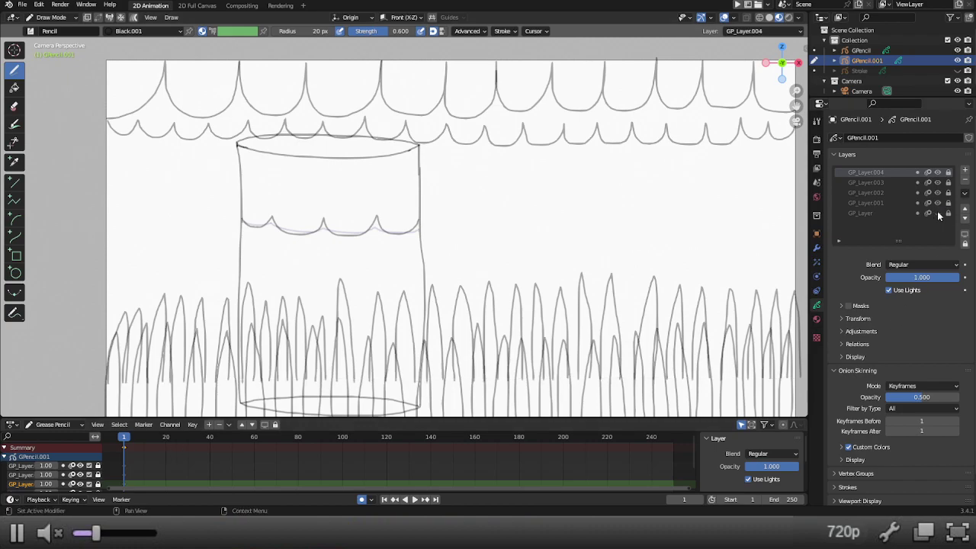
click(938, 212)
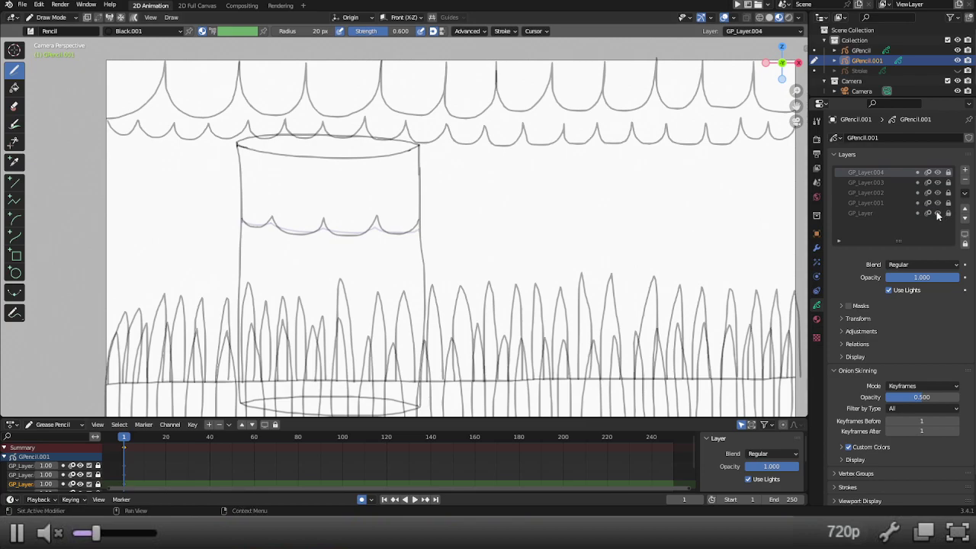
click(936, 213)
Step: Show the ground layer again, add GP_Layer.005, and draw a long horizontal line across the grass
shift+middle_drag(760, 246, 753, 191)
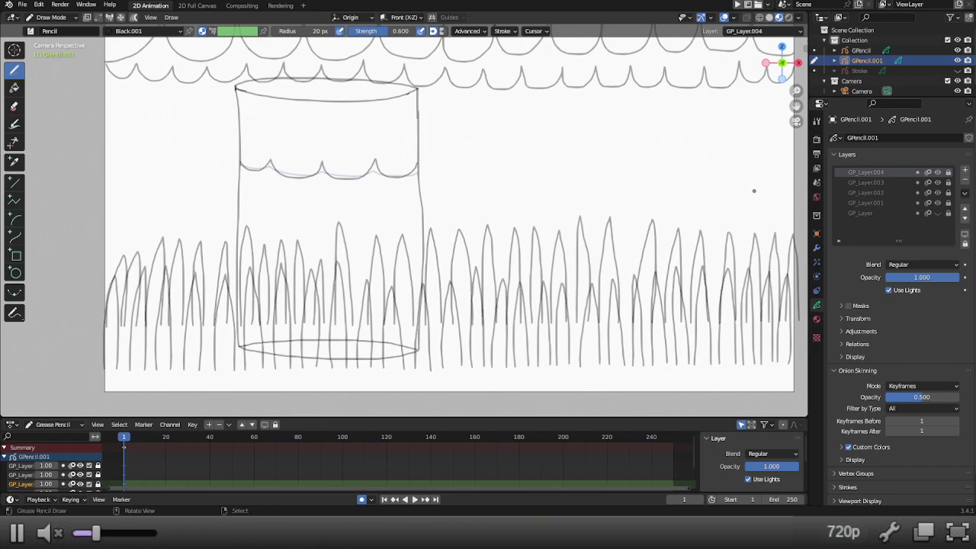
click(937, 213)
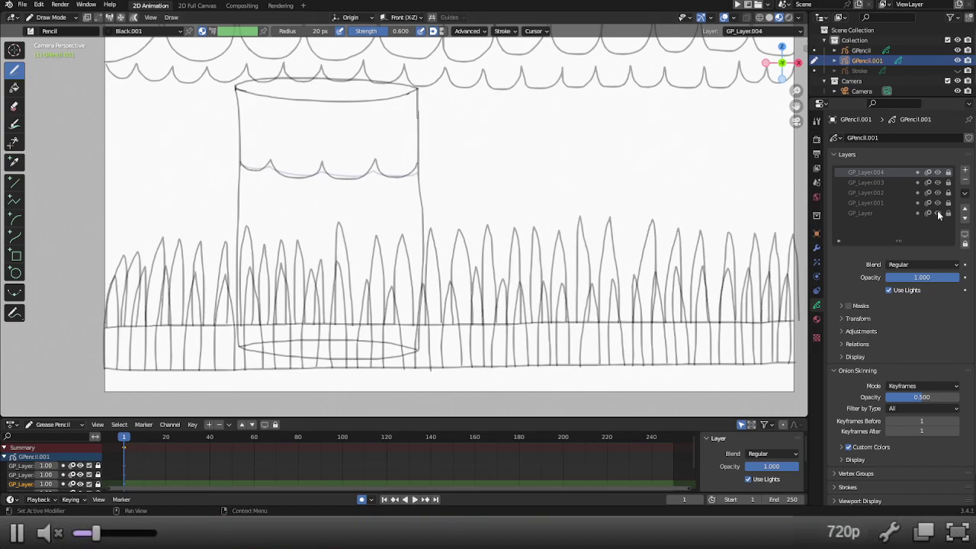
click(937, 213)
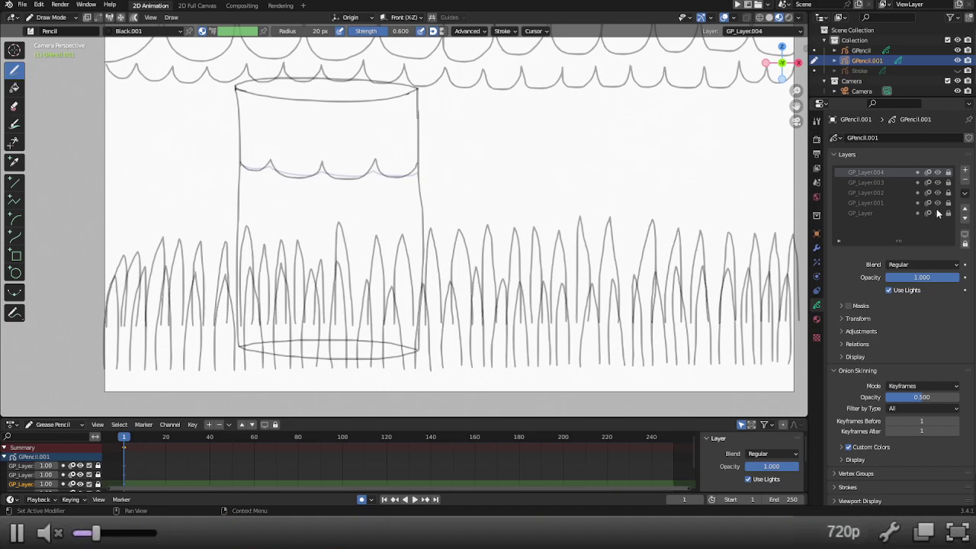
click(938, 213)
click(965, 171)
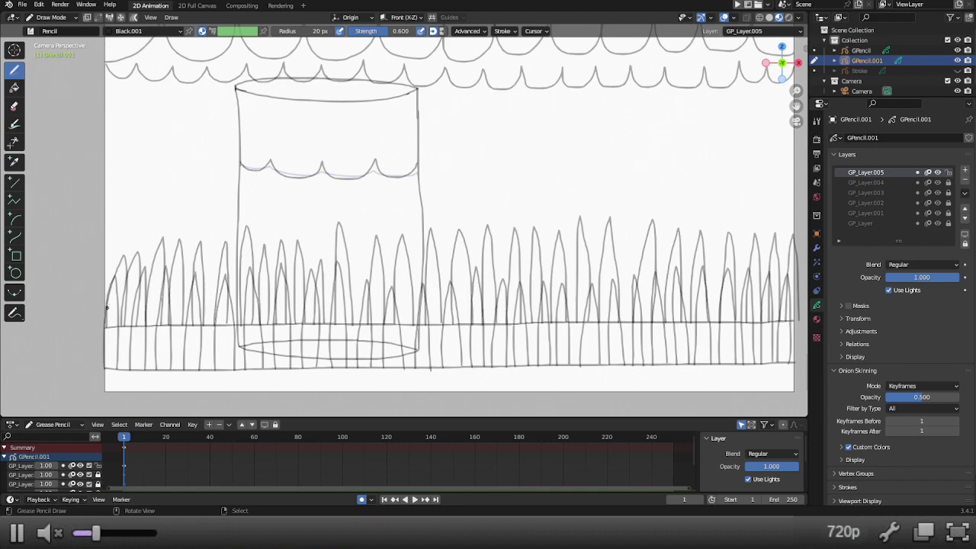
drag(100, 308, 799, 296)
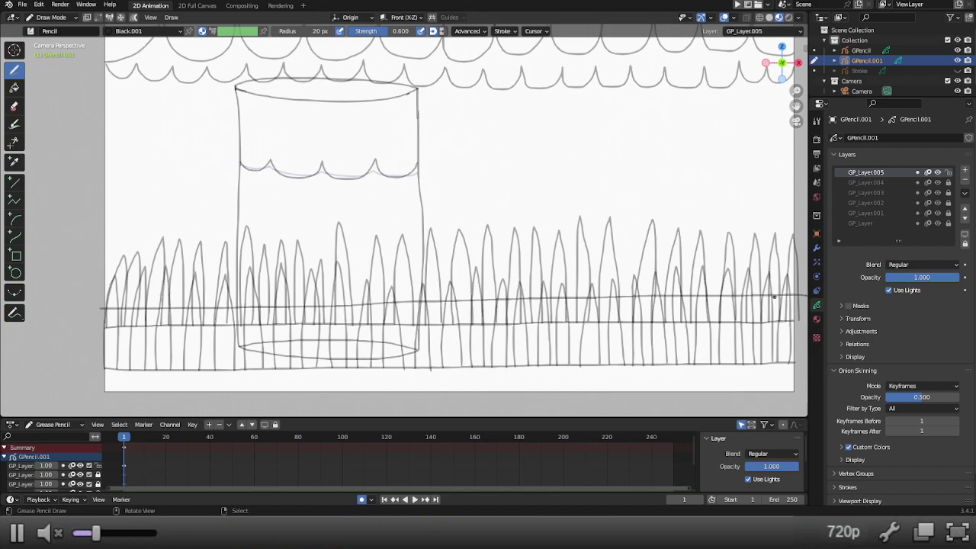
Step: Hide the original ground line layer and rename GP_Layer.001 to 'Grass background'
click(937, 223)
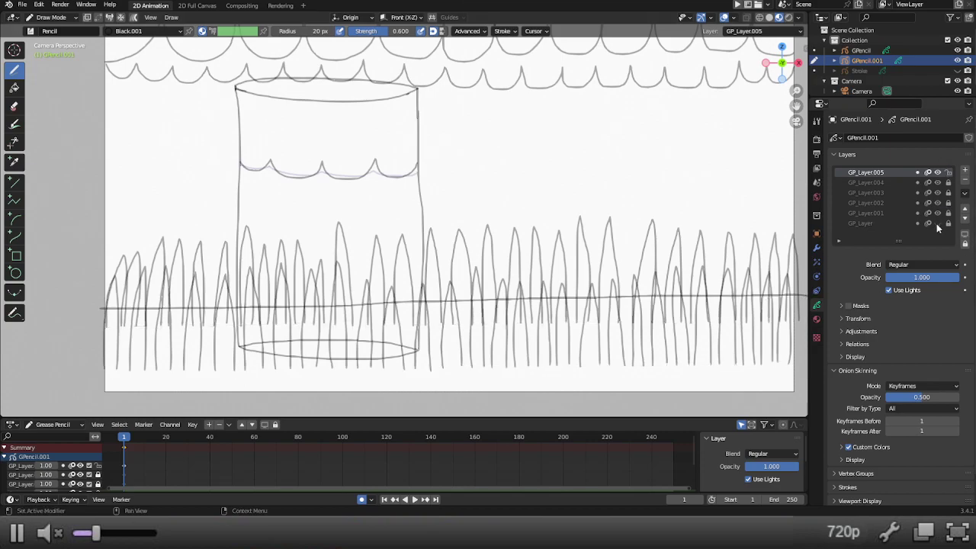
click(937, 214)
click(938, 214)
double_click(865, 213)
text(G)
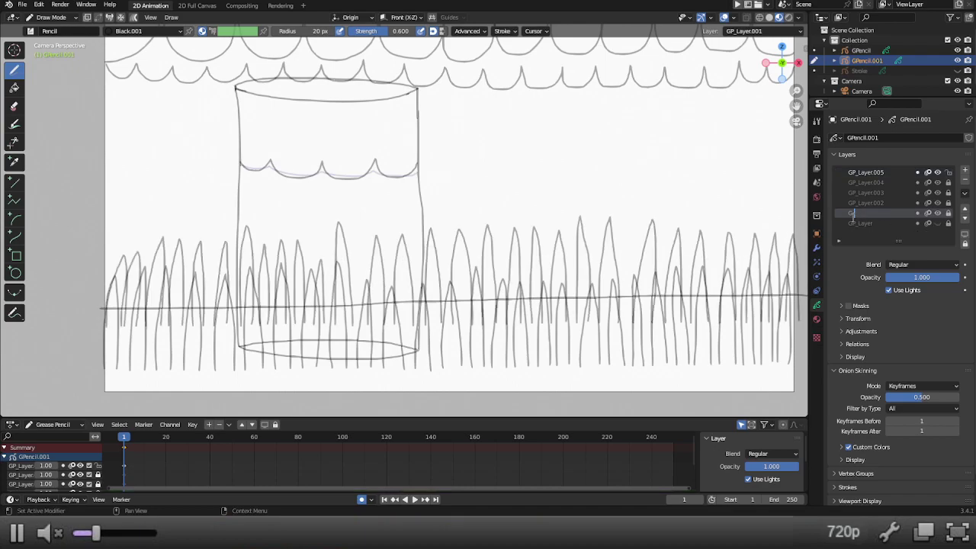
text(rass background)
key(Return)
Step: Rename GP_Layer.002 to 'Grass foreground' and GP_Layer.003 to 'Clouds foreground'
click(872, 202)
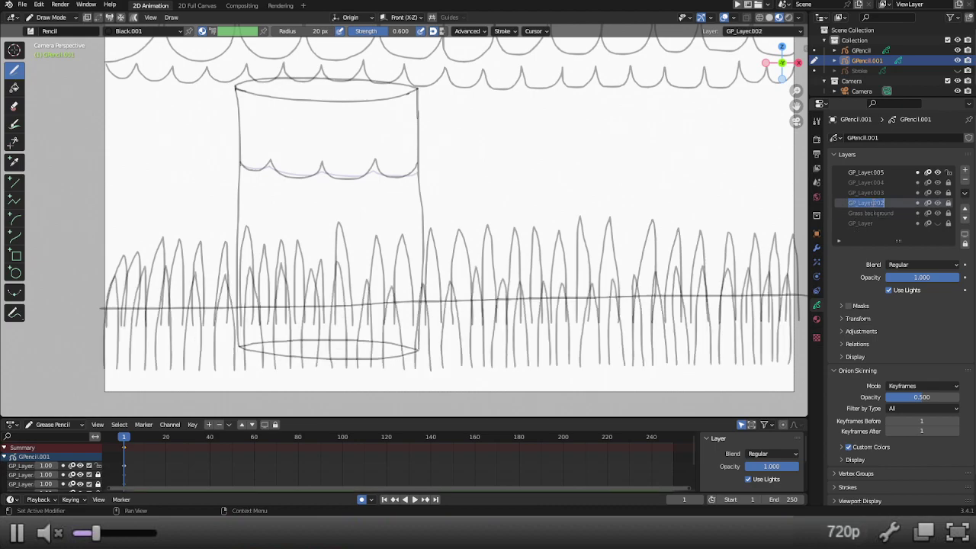
double_click(872, 202)
text(Grass fore)
text(ground)
key(Return)
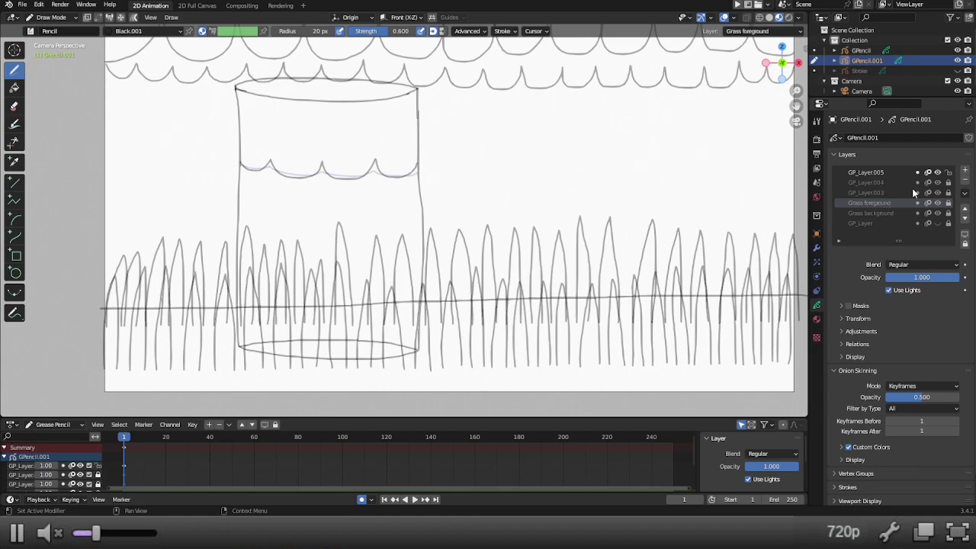
click(881, 193)
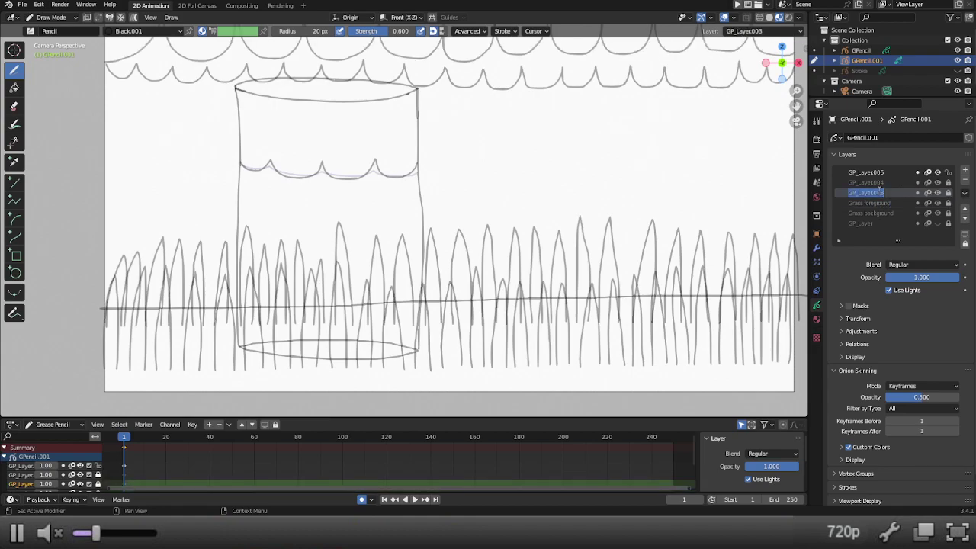
text(Cloud)
text(s foregr)
text(ound)
key(Return)
Step: Rename GP_Layer.004 to 'Clouds background'
click(878, 185)
double_click(878, 185)
text(Clouds)
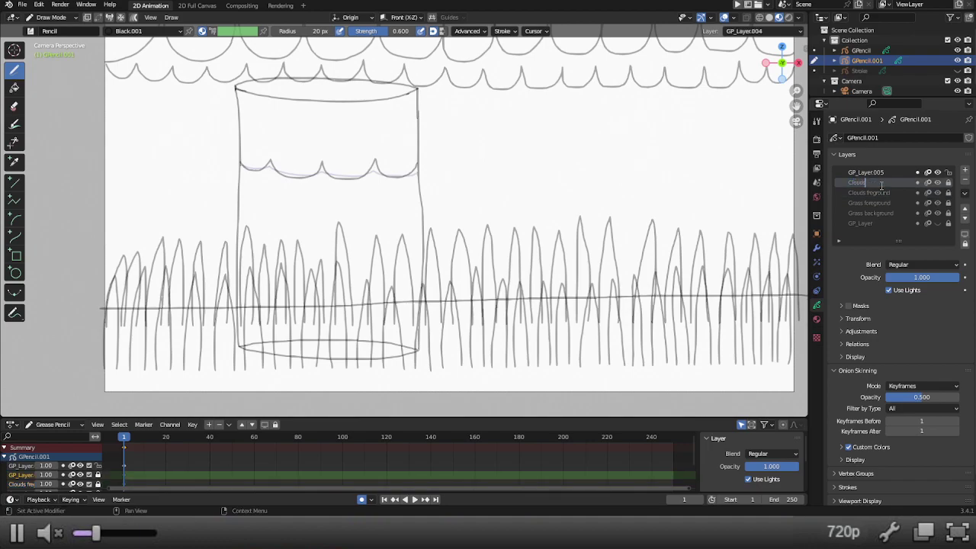
text( background)
key(Return)
Step: Rename GP_Layer.005 to 'Dirt', then rename it again to 'Lower grass'
double_click(851, 173)
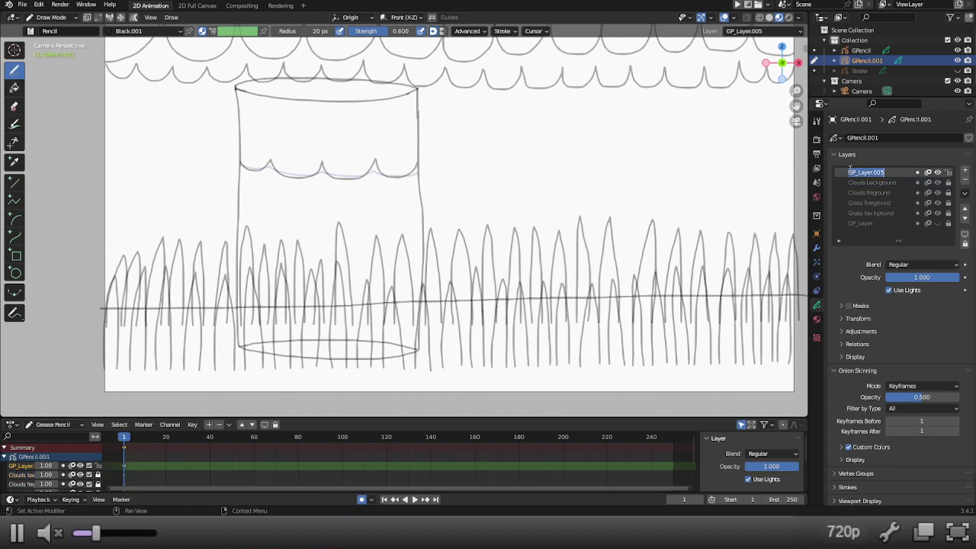
text(Dirt)
key(Return)
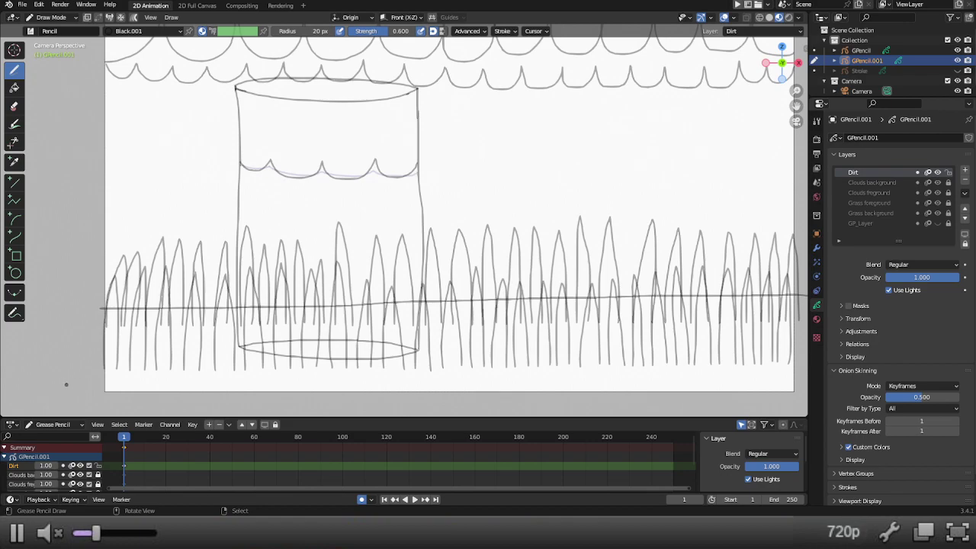
double_click(854, 173)
text(Layer)
text( grass)
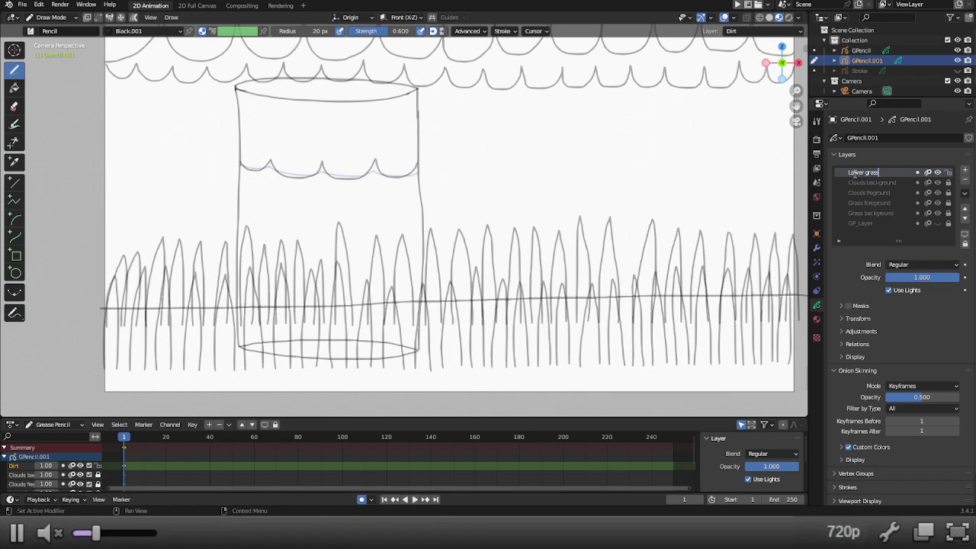
key(Return)
Step: Lock and hide every layer except Grass background, then scrub the timeline to frame 10
click(892, 213)
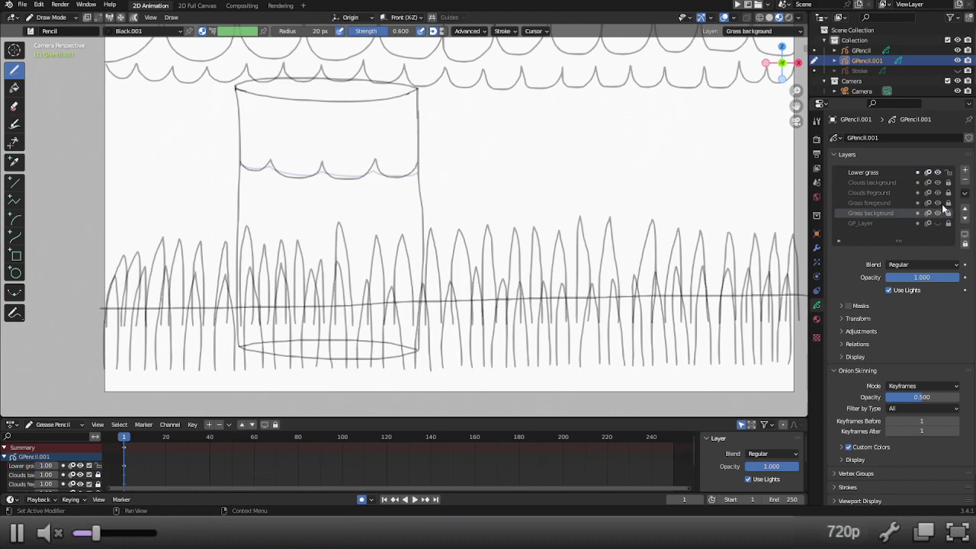
click(964, 244)
click(964, 243)
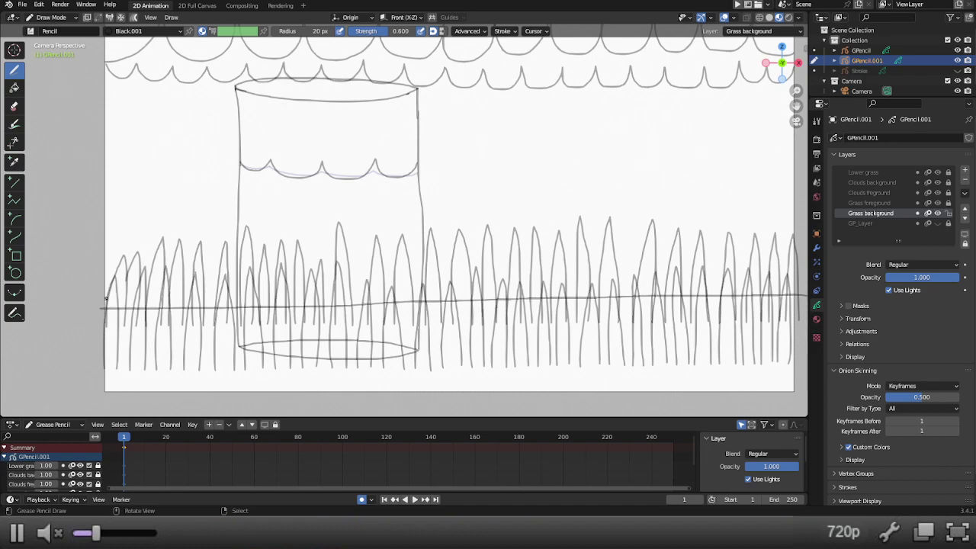
click(965, 237)
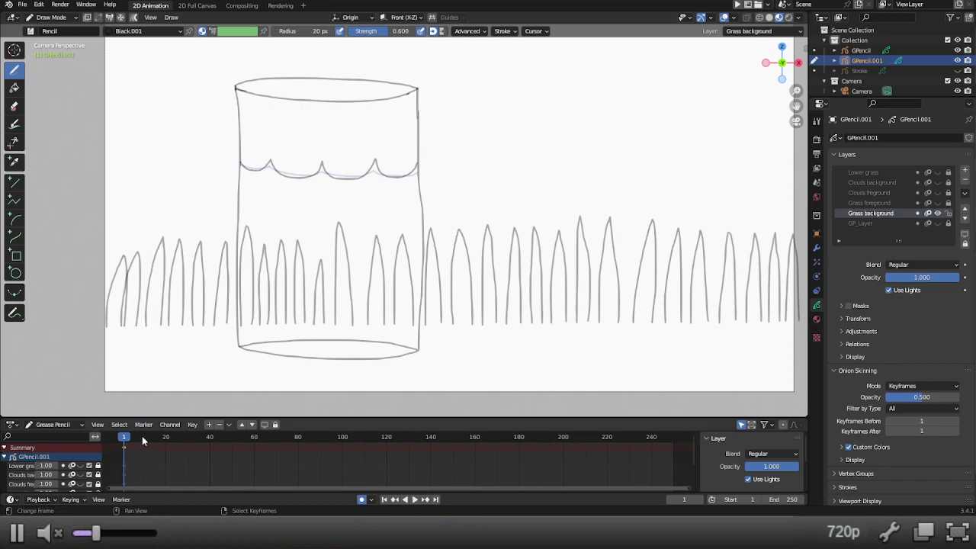
mouse_move(141, 441)
mouse_down()
mouse_move(243, 431)
mouse_move(210, 436)
mouse_up()
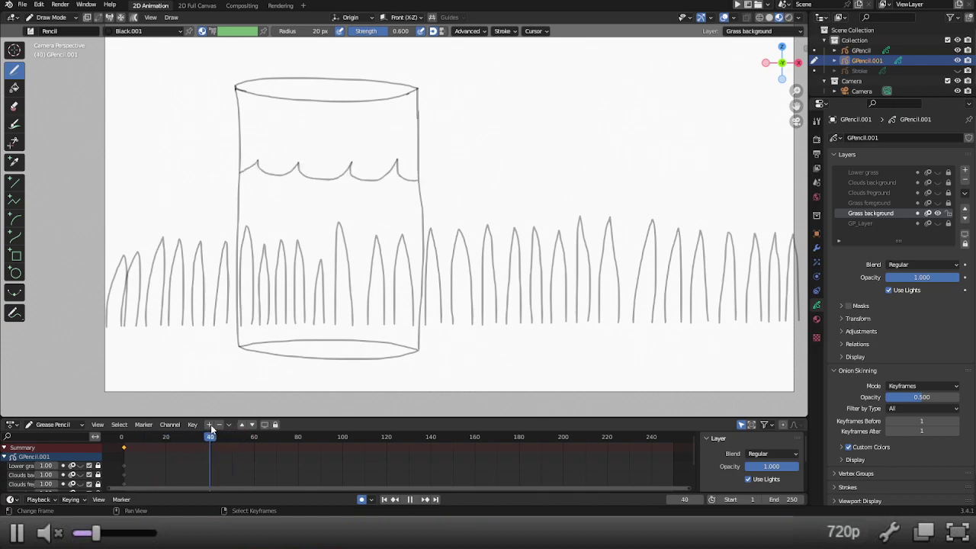
drag(142, 436, 145, 436)
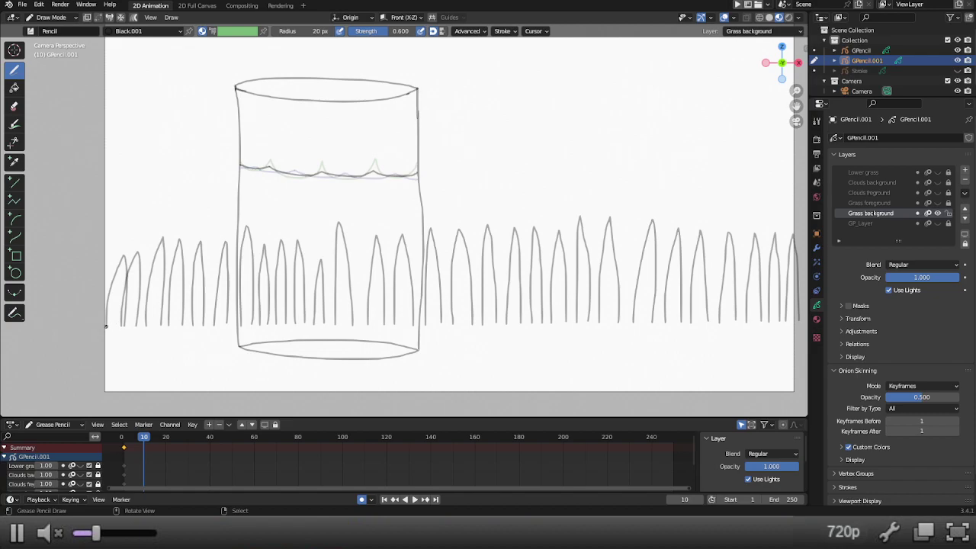
Step: Draw frame-10 background grass blades from the left edge to the glass's left side, undoing misdrawn ones
drag(106, 326, 112, 262)
drag(117, 259, 124, 325)
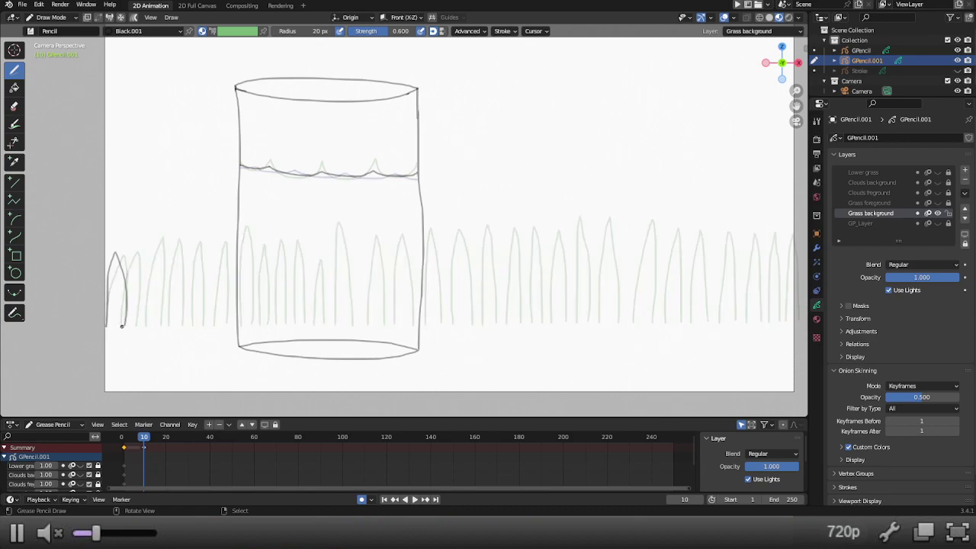
mouse_move(122, 325)
mouse_down()
mouse_move(133, 248)
mouse_move(137, 324)
mouse_move(146, 317)
mouse_move(147, 245)
mouse_move(162, 326)
mouse_move(169, 248)
mouse_move(182, 314)
mouse_up()
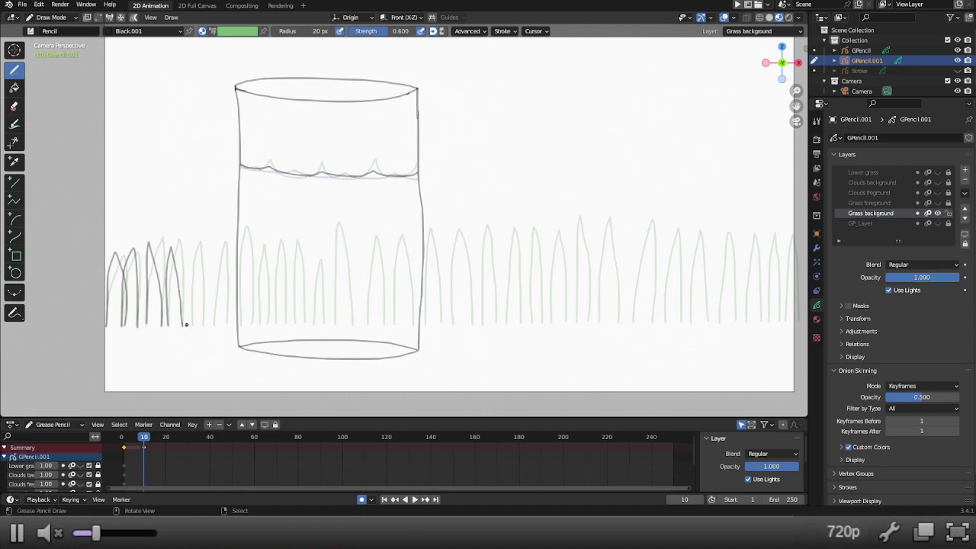
mouse_move(192, 323)
mouse_down()
mouse_move(196, 244)
mouse_move(204, 320)
mouse_move(213, 246)
mouse_move(226, 324)
mouse_move(234, 237)
mouse_move(253, 323)
mouse_move(255, 256)
mouse_move(269, 318)
mouse_move(275, 245)
mouse_move(284, 325)
mouse_move(294, 251)
mouse_up()
key(ctrl+z)
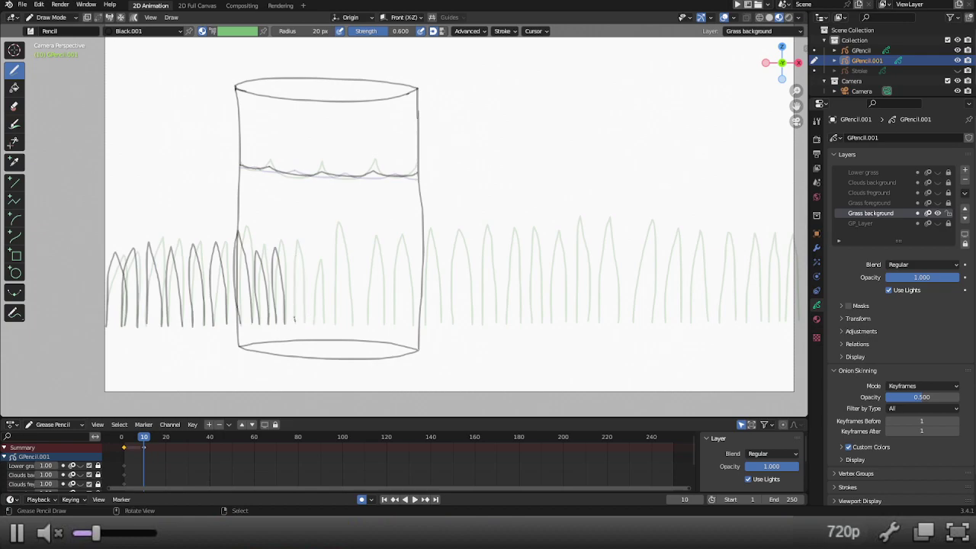
drag(295, 320, 295, 248)
key(ctrl+z)
mouse_move(294, 323)
mouse_down()
mouse_move(294, 249)
mouse_move(305, 324)
mouse_move(312, 265)
mouse_move(322, 320)
mouse_move(326, 227)
mouse_move(352, 319)
mouse_move(365, 307)
mouse_move(367, 240)
mouse_move(385, 321)
mouse_up()
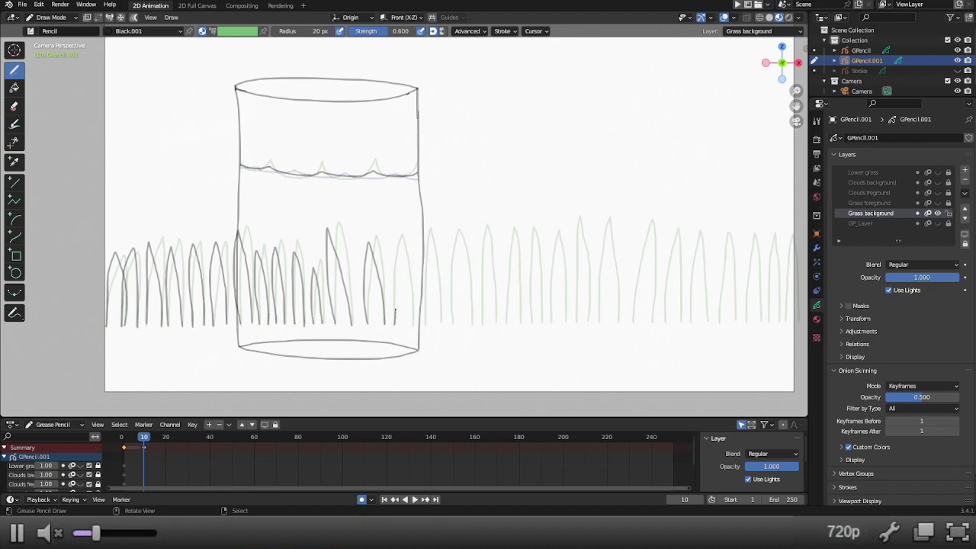
Step: Continue the background grass blades through the glass and out to the canvas's right edge
mouse_move(395, 324)
mouse_down()
mouse_move(394, 242)
mouse_move(414, 322)
mouse_move(419, 236)
mouse_up()
key(ctrl+z)
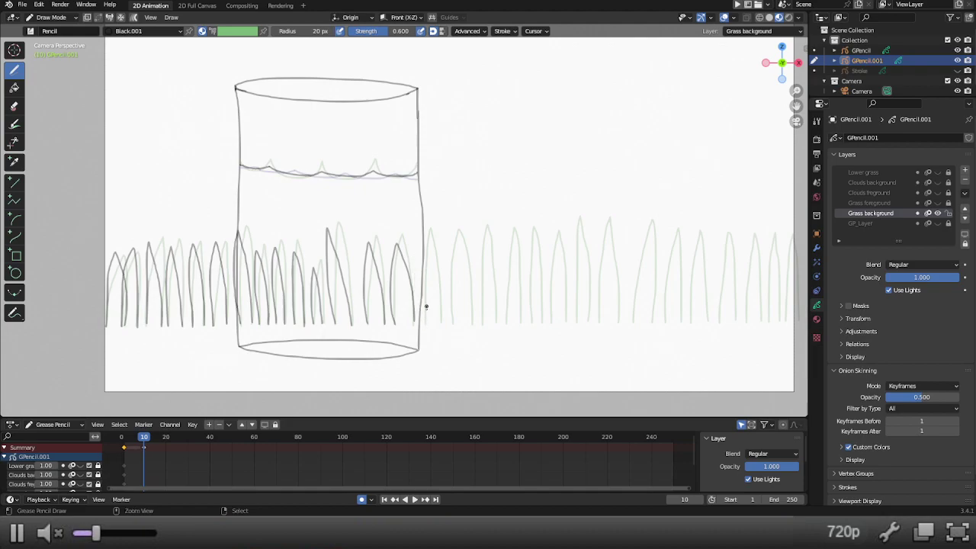
mouse_move(422, 324)
mouse_down()
mouse_move(427, 246)
mouse_move(439, 317)
mouse_move(451, 300)
mouse_move(449, 237)
mouse_move(465, 313)
mouse_move(451, 308)
mouse_move(451, 244)
mouse_up()
key(ctrl+z)
key(ctrl+z)
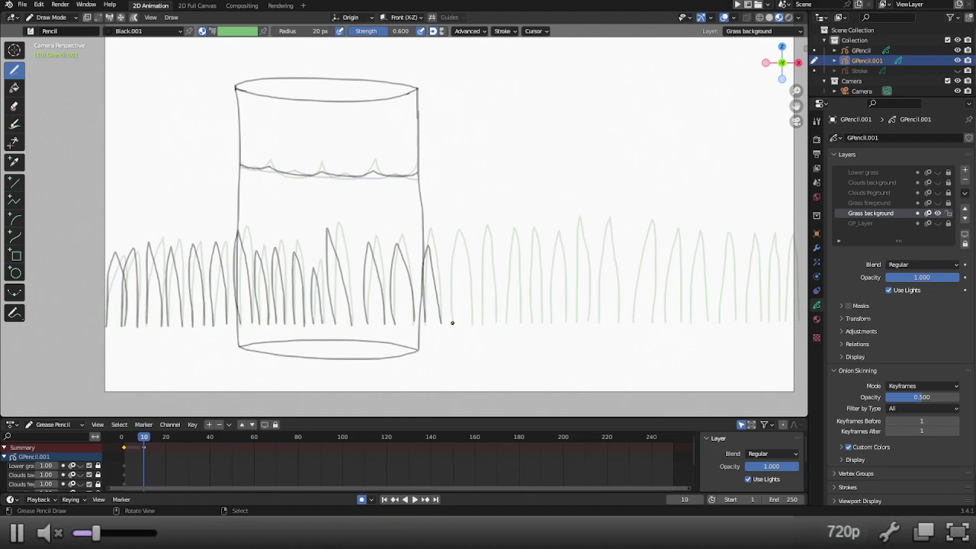
mouse_move(452, 323)
mouse_down()
mouse_move(446, 229)
mouse_move(472, 323)
mouse_move(480, 223)
mouse_move(497, 321)
mouse_move(504, 232)
mouse_move(520, 317)
mouse_up()
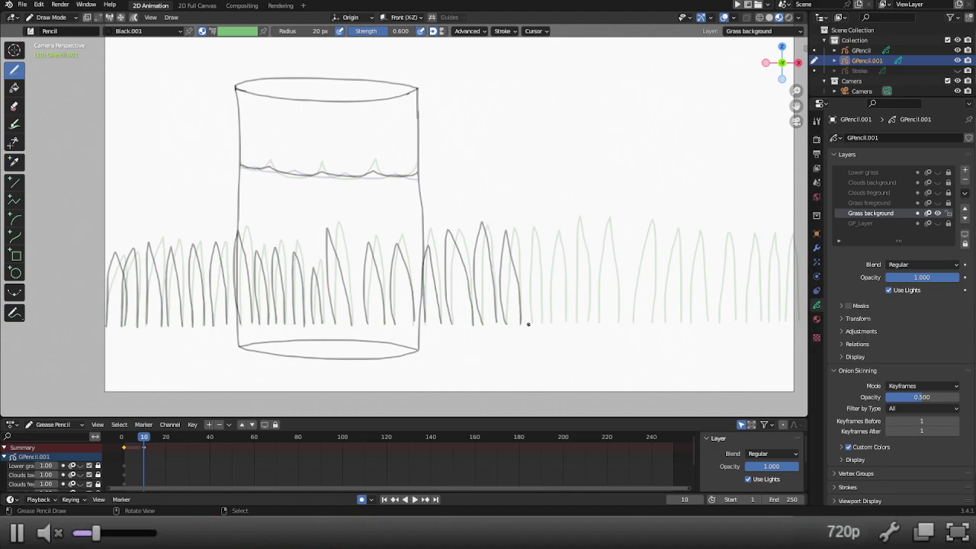
mouse_move(531, 323)
mouse_down()
mouse_move(528, 239)
mouse_move(543, 318)
mouse_move(548, 238)
mouse_move(566, 320)
mouse_move(573, 226)
mouse_move(587, 312)
mouse_move(596, 310)
mouse_move(596, 220)
mouse_up()
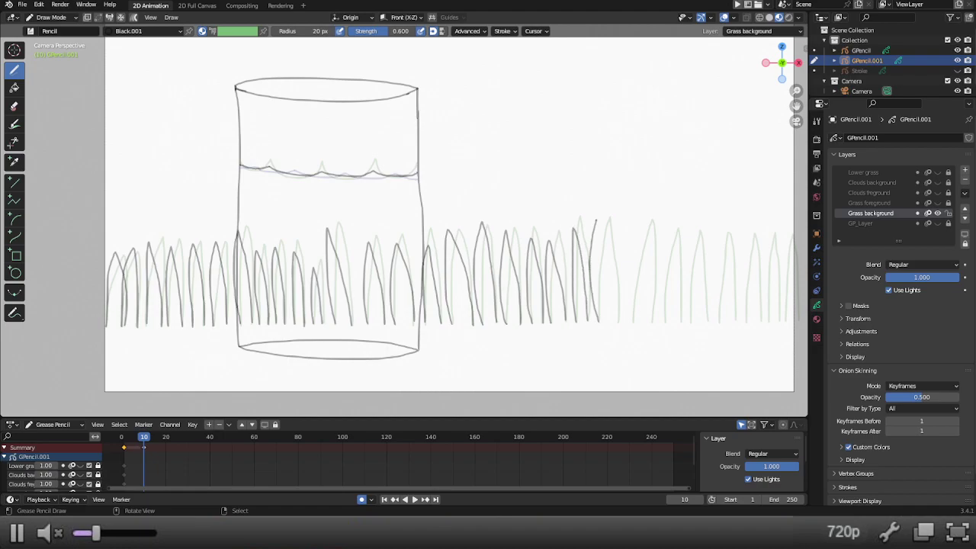
key(ctrl+z)
mouse_move(597, 322)
mouse_down()
mouse_move(596, 223)
mouse_move(619, 318)
mouse_up()
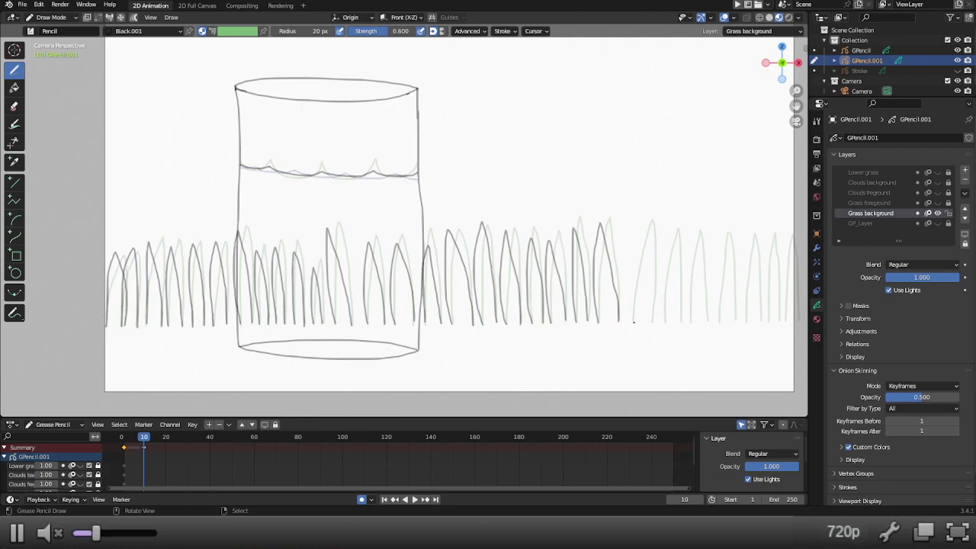
mouse_move(633, 321)
mouse_down()
mouse_move(636, 225)
mouse_move(652, 319)
mouse_move(665, 313)
mouse_move(659, 226)
mouse_move(669, 280)
mouse_up()
key(ctrl+z)
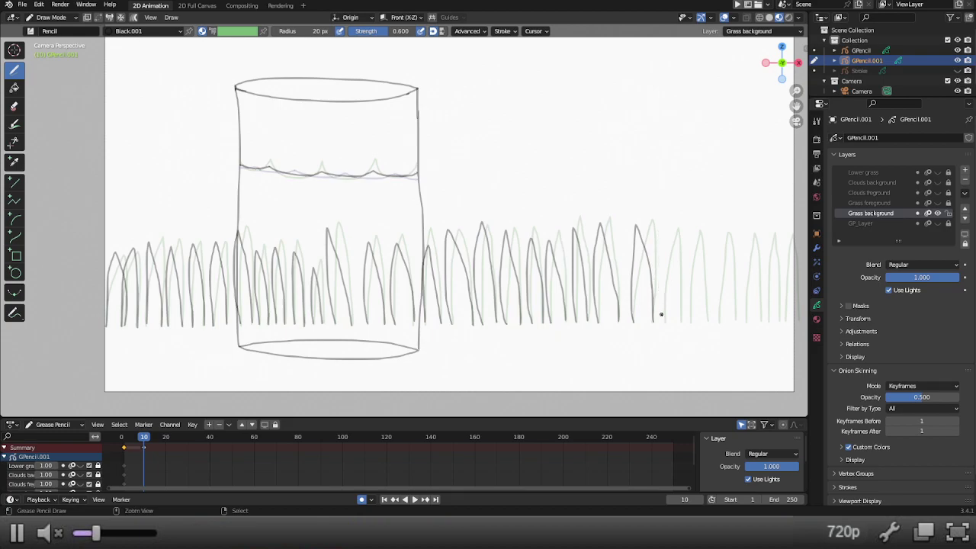
mouse_move(665, 321)
mouse_down()
mouse_move(661, 230)
mouse_move(681, 320)
mouse_move(690, 313)
mouse_move(683, 246)
mouse_up()
mouse_move(686, 223)
mouse_down()
mouse_move(707, 315)
mouse_move(709, 234)
mouse_move(734, 306)
mouse_move(742, 300)
mouse_move(740, 244)
mouse_move(762, 309)
mouse_move(761, 241)
mouse_move(783, 311)
mouse_move(779, 232)
mouse_move(798, 313)
mouse_up()
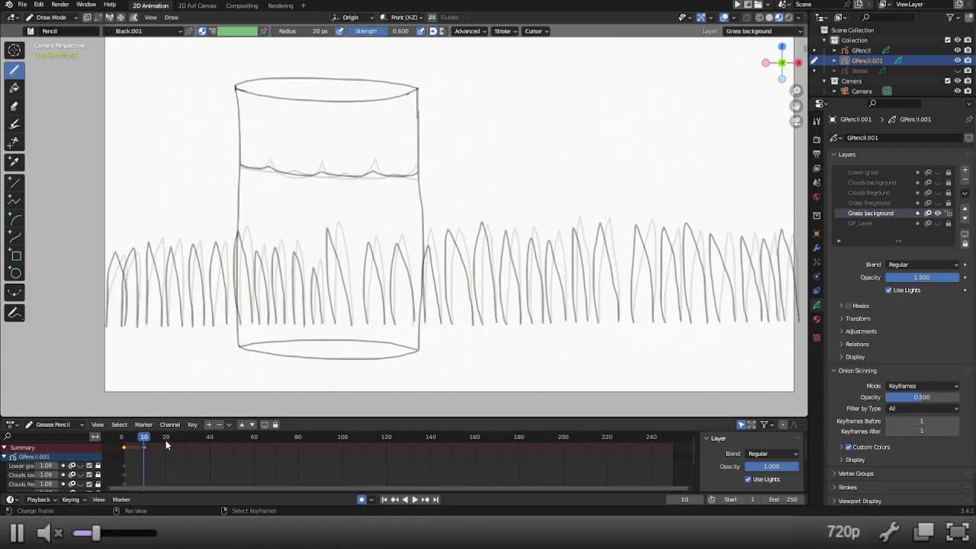
Step: Go to frame 20 and draw the first grass blades at the left edge, redoing several attempts
click(166, 440)
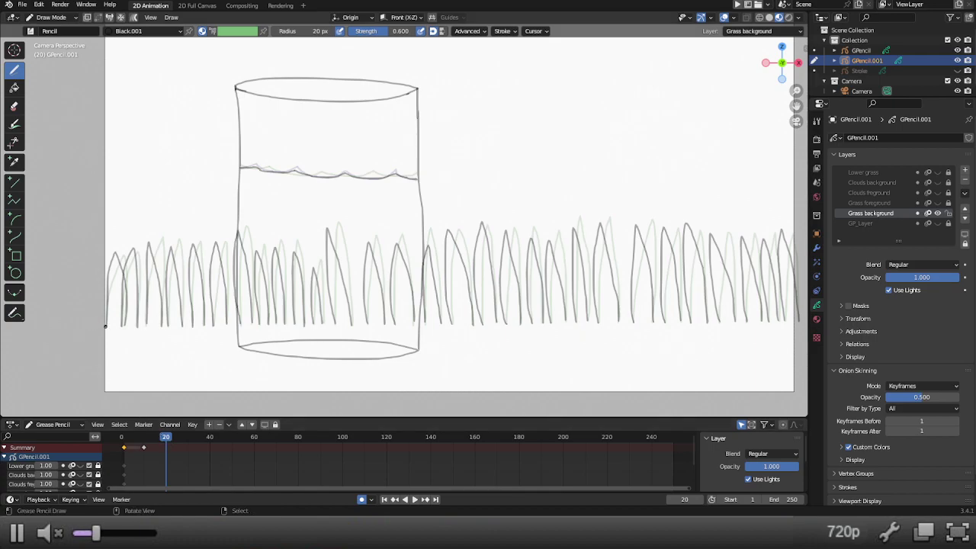
drag(105, 326, 96, 272)
key(ctrl+z)
drag(105, 326, 104, 259)
key(ctrl+z)
drag(105, 326, 105, 259)
key(ctrl+z)
mouse_move(105, 326)
mouse_down()
mouse_move(100, 276)
mouse_move(116, 279)
mouse_up()
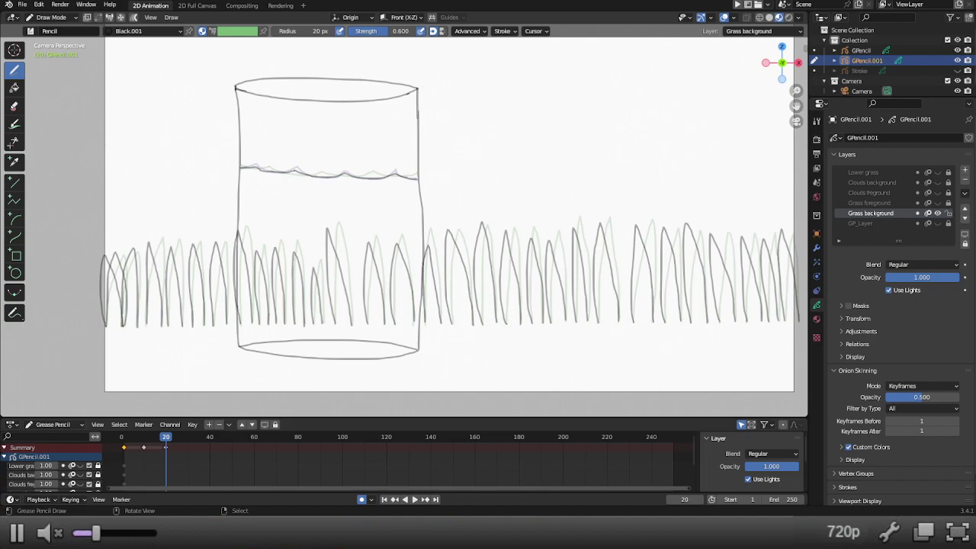
key(ctrl+z)
mouse_move(106, 325)
mouse_down()
mouse_move(103, 254)
mouse_move(123, 328)
mouse_move(118, 246)
mouse_move(136, 312)
mouse_move(135, 246)
mouse_move(155, 316)
mouse_move(141, 305)
mouse_move(139, 242)
mouse_move(161, 303)
mouse_move(156, 242)
mouse_move(181, 323)
mouse_move(191, 317)
mouse_move(179, 242)
mouse_move(203, 322)
mouse_up()
key(ctrl+z)
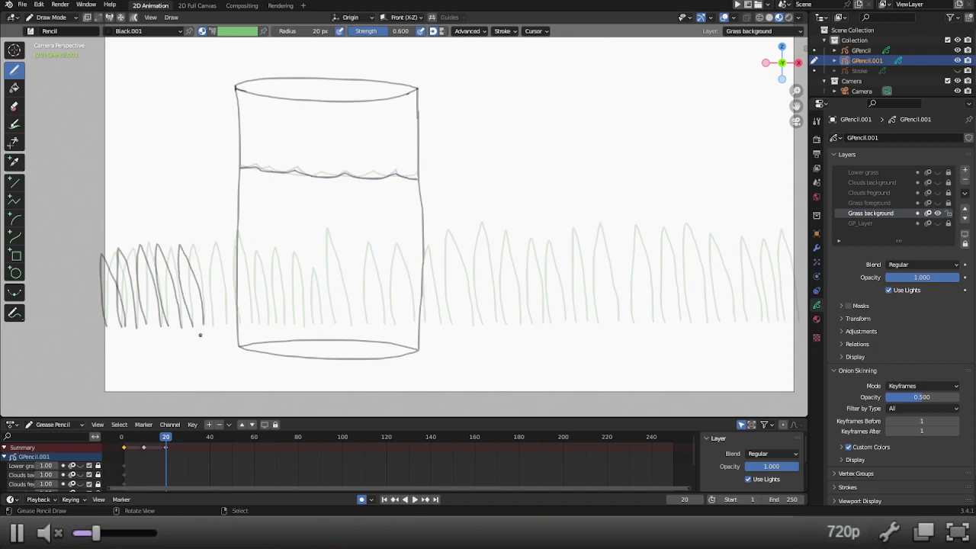
Step: Draw frame-20 grass blades from the left up to the glass's left edge, undoing poor strokes
drag(213, 326, 209, 264)
key(ctrl+z)
mouse_move(212, 326)
mouse_down()
mouse_move(206, 248)
mouse_move(230, 309)
mouse_move(231, 323)
mouse_move(204, 282)
mouse_move(203, 249)
mouse_move(226, 310)
mouse_move(225, 232)
mouse_up()
key(ctrl+z)
key(ctrl+z)
mouse_move(239, 322)
mouse_down()
mouse_move(224, 241)
mouse_move(249, 309)
mouse_up()
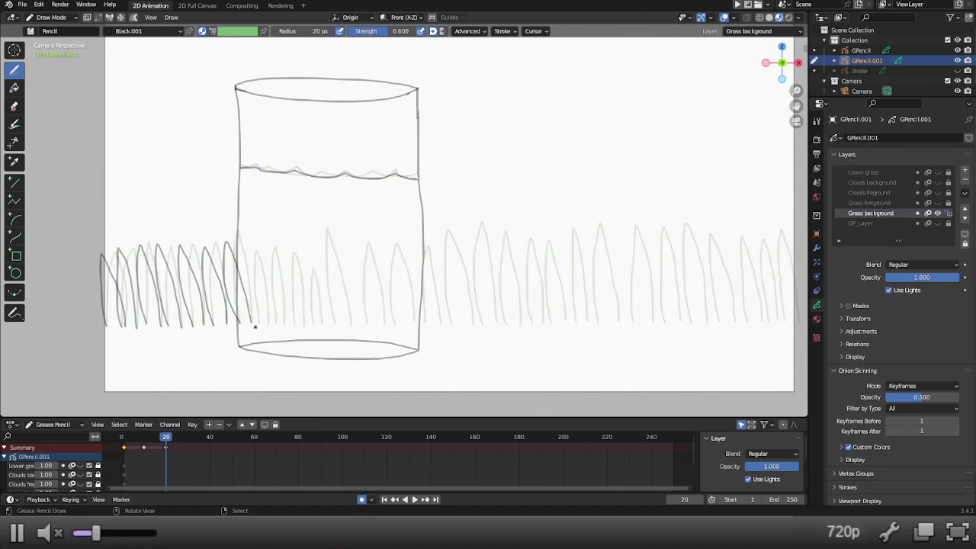
mouse_move(259, 322)
mouse_down()
mouse_move(247, 254)
mouse_move(267, 301)
mouse_move(268, 328)
mouse_move(244, 251)
mouse_move(267, 319)
mouse_move(261, 250)
mouse_move(284, 321)
mouse_move(283, 253)
mouse_move(300, 301)
mouse_up()
key(ctrl+z)
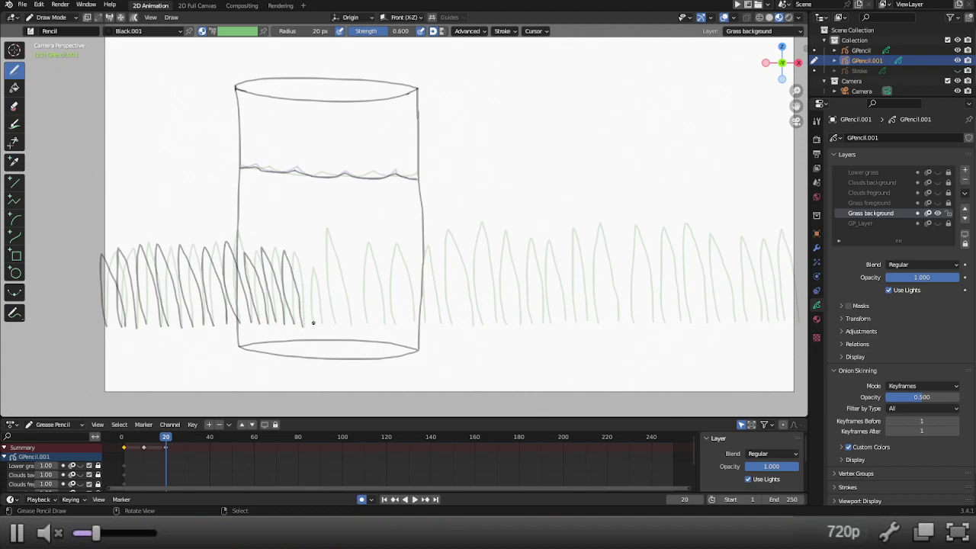
Step: Add grass blades inside the glass, checking the Stroke smoothing and stabilizing settings
mouse_move(311, 316)
mouse_down()
mouse_move(302, 267)
mouse_move(321, 315)
mouse_move(317, 243)
mouse_move(344, 314)
mouse_move(321, 290)
mouse_move(317, 239)
mouse_move(352, 314)
mouse_up()
key(ctrl+z)
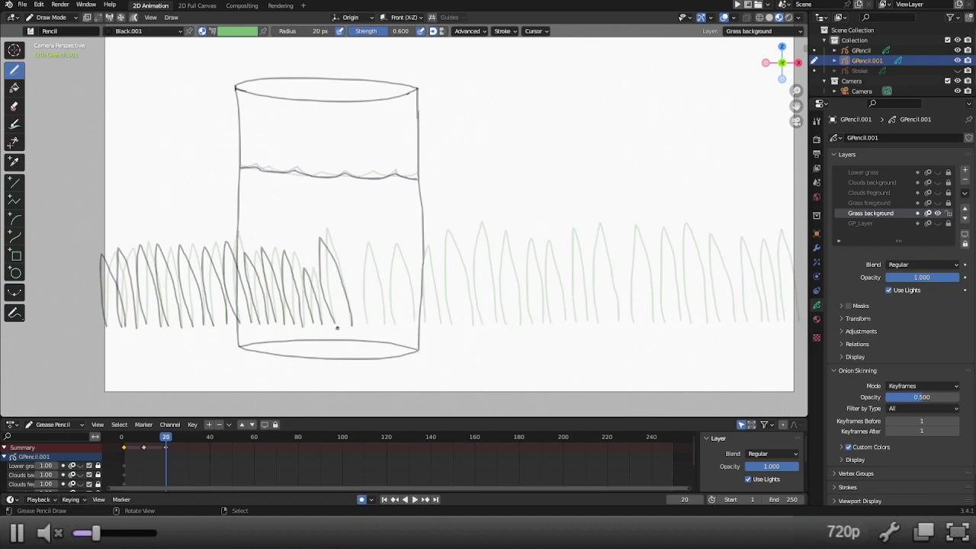
click(505, 31)
mouse_move(368, 323)
mouse_down()
mouse_move(378, 279)
mouse_move(384, 315)
mouse_move(355, 284)
mouse_move(353, 245)
mouse_move(385, 323)
mouse_move(378, 251)
mouse_move(406, 299)
mouse_up()
key(ctrl+z)
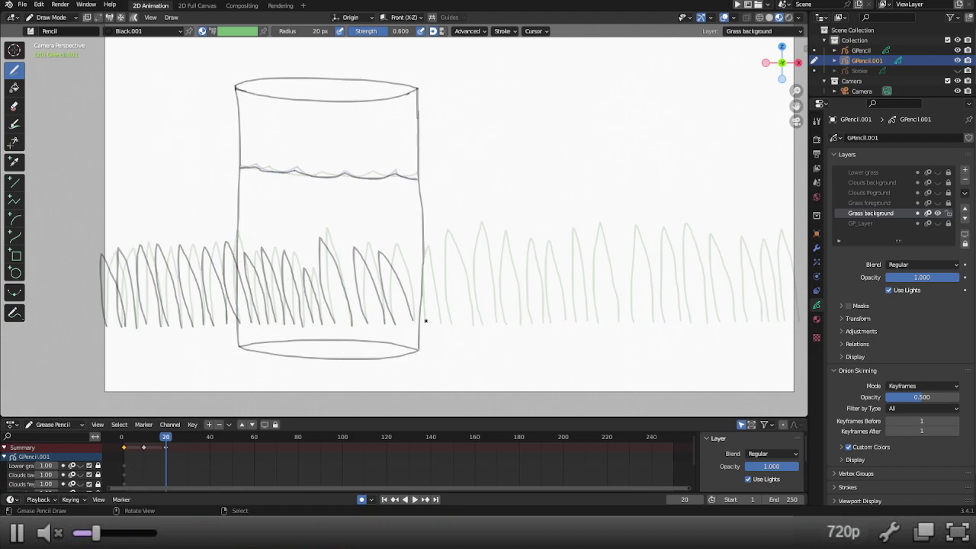
Step: Draw the remaining frame-20 blades from the glass to the right edge, then scrub back to frame 15
mouse_move(425, 320)
mouse_down()
mouse_move(413, 249)
mouse_move(440, 321)
mouse_move(433, 233)
mouse_move(470, 309)
mouse_move(461, 231)
mouse_move(495, 320)
mouse_move(494, 234)
mouse_move(521, 311)
mouse_move(515, 242)
mouse_move(542, 319)
mouse_move(533, 238)
mouse_move(564, 314)
mouse_move(555, 233)
mouse_move(587, 315)
mouse_move(579, 226)
mouse_move(603, 263)
mouse_move(618, 320)
mouse_move(615, 226)
mouse_move(640, 261)
mouse_move(654, 320)
mouse_move(647, 230)
mouse_move(680, 320)
mouse_move(673, 227)
mouse_move(705, 314)
mouse_up()
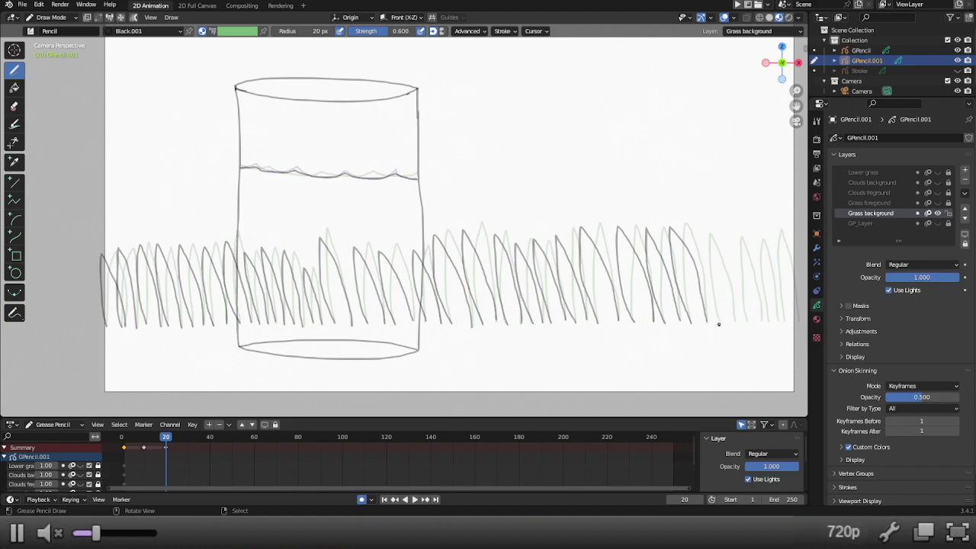
mouse_move(718, 318)
mouse_down()
mouse_move(696, 232)
mouse_move(734, 314)
mouse_move(727, 243)
mouse_move(767, 320)
mouse_move(746, 244)
mouse_move(772, 294)
mouse_up()
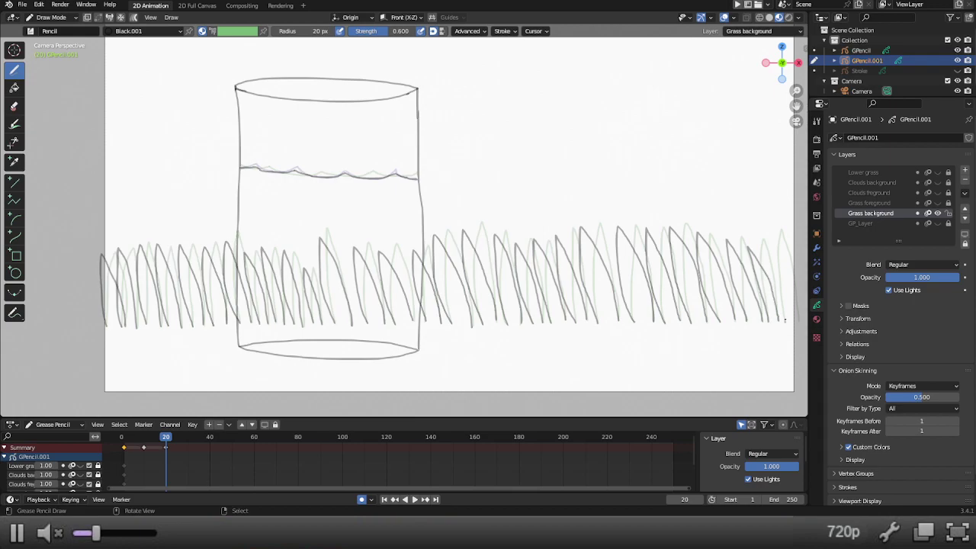
mouse_move(785, 320)
mouse_down()
mouse_move(790, 276)
mouse_move(797, 320)
mouse_up()
drag(123, 449, 165, 453)
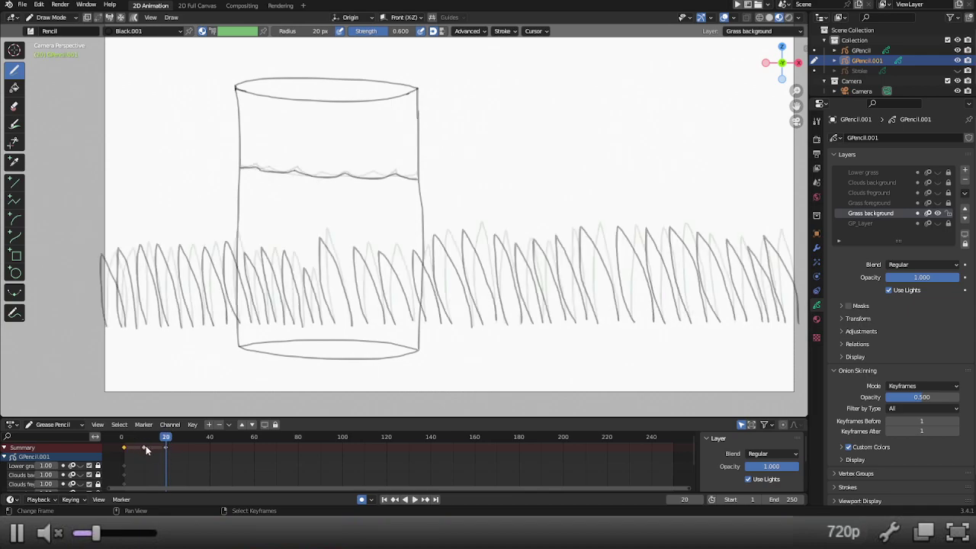
click(143, 448)
key(g)
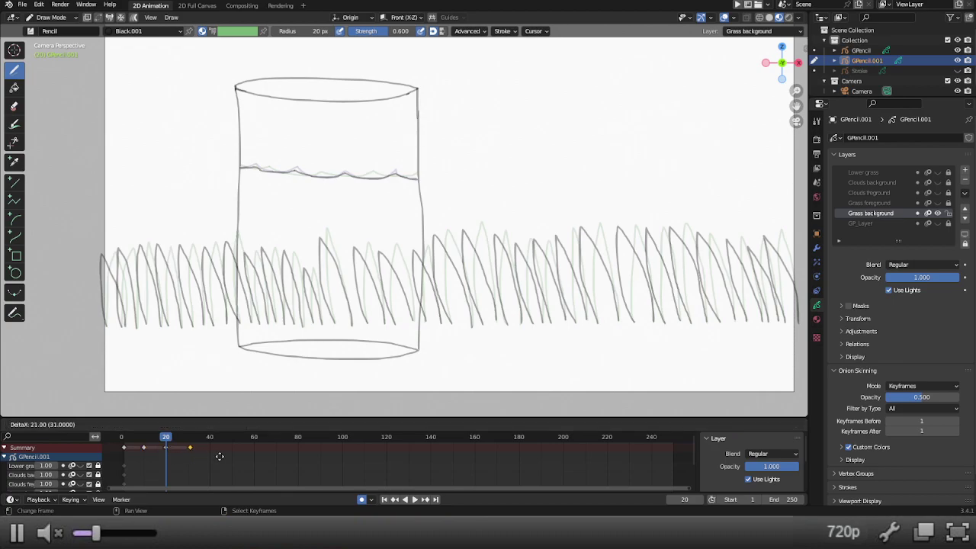
click(218, 456)
key(a)
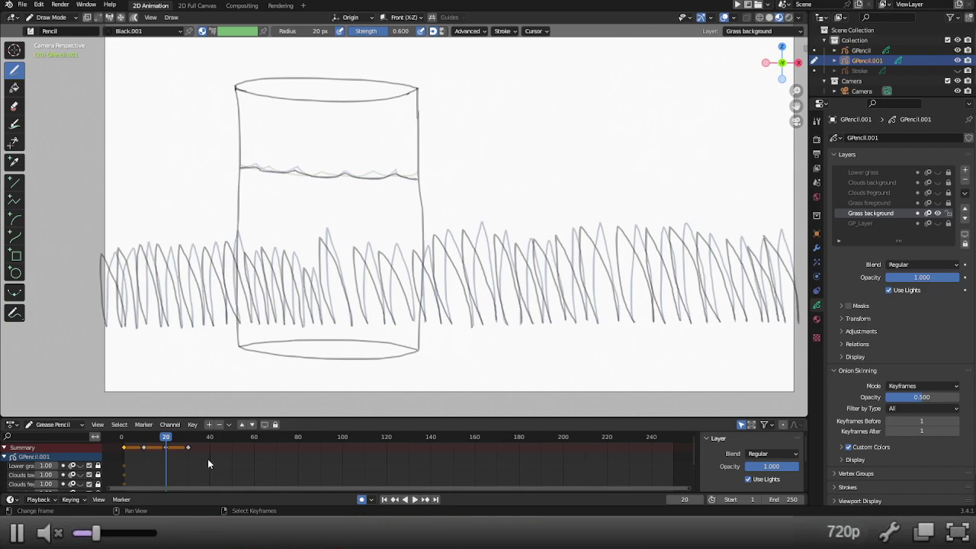
click(188, 448)
key(x)
click(163, 446)
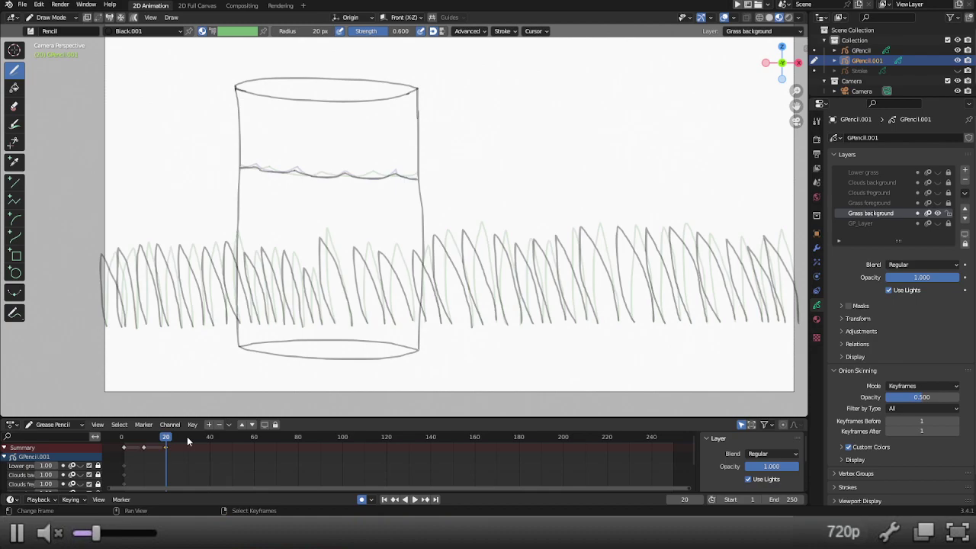
key(shift+Left)
key(space)
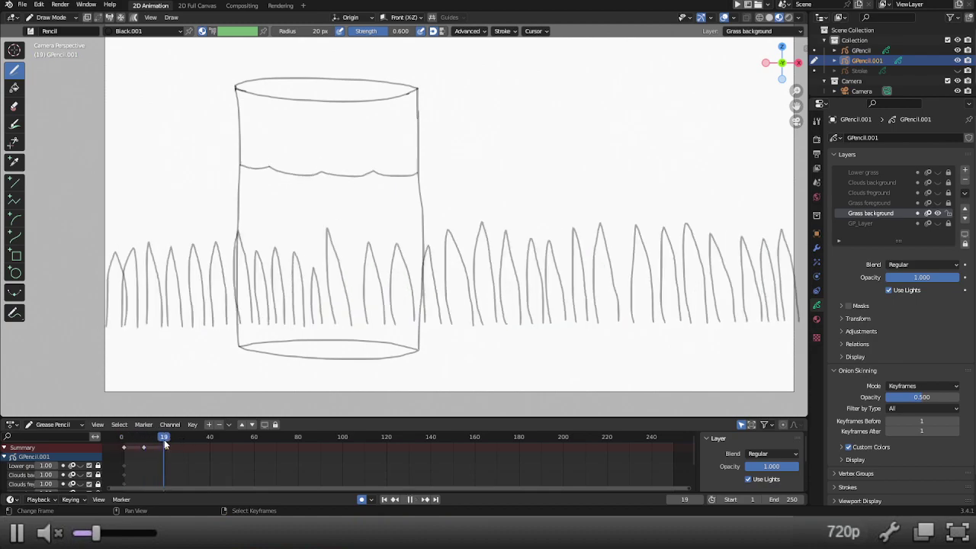
key(space)
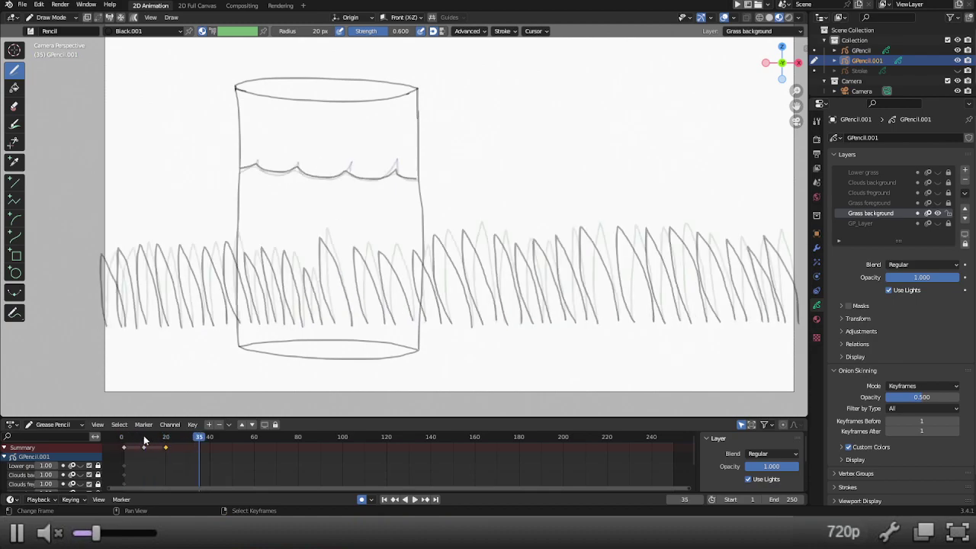
click(166, 441)
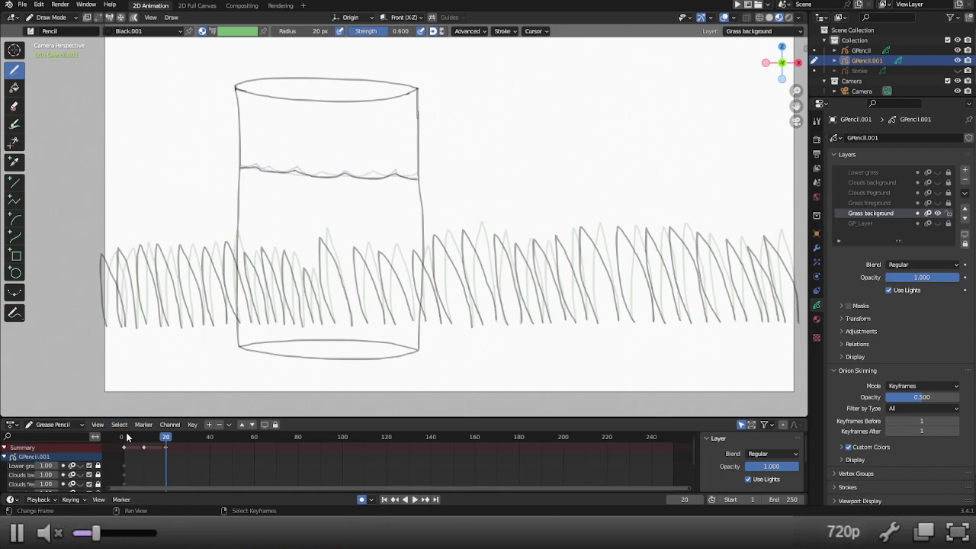
Step: Preview the animation from frame 0 to frame 10, toggling the Grass background layer's visibility
click(124, 436)
drag(125, 435, 121, 436)
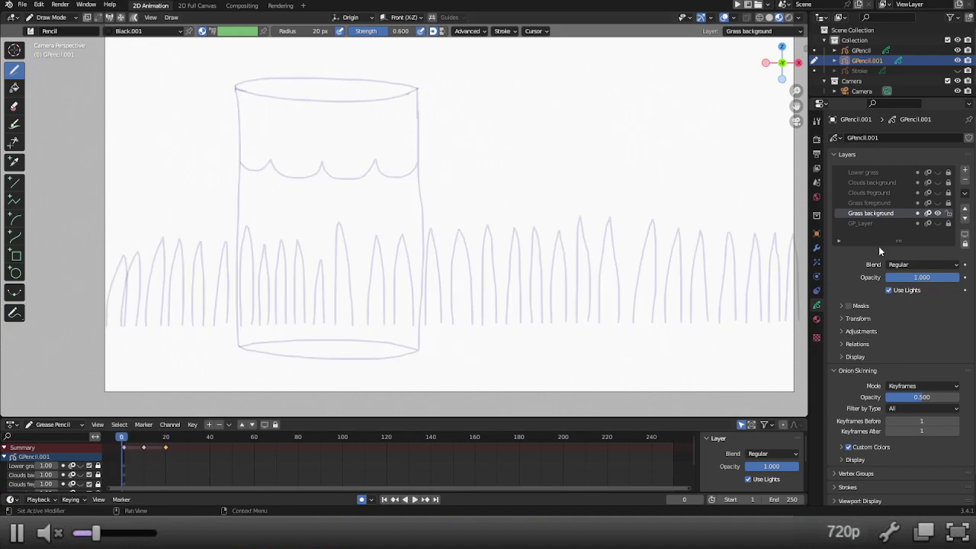
click(937, 204)
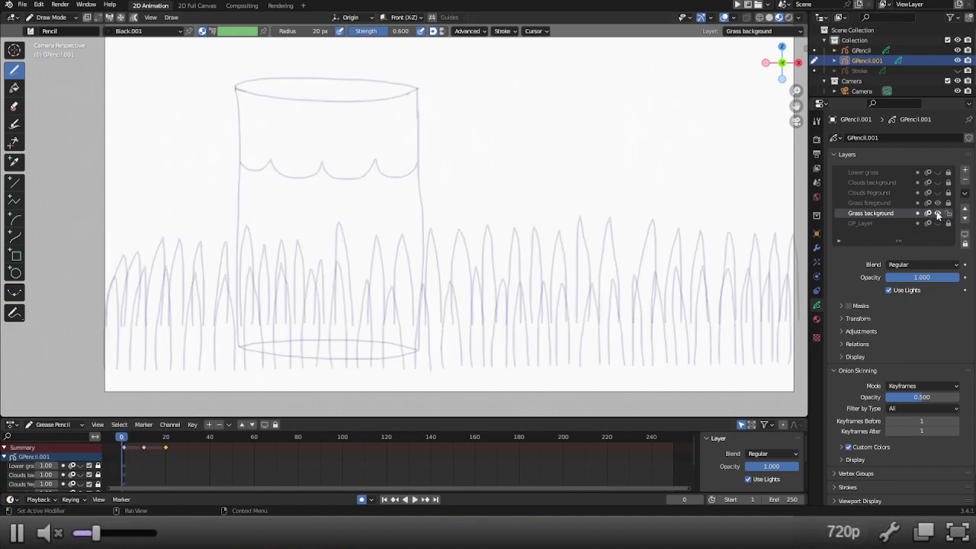
click(938, 203)
key(space)
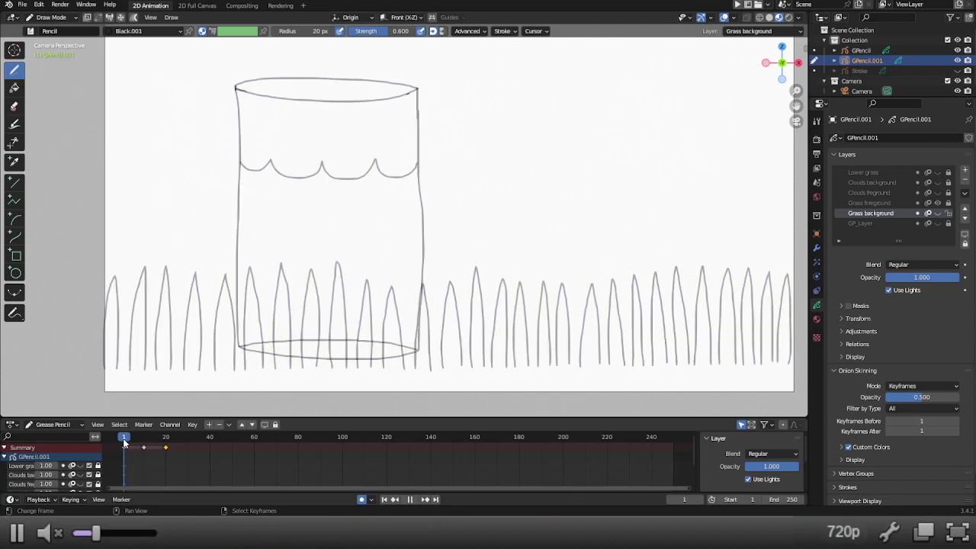
drag(124, 442, 144, 447)
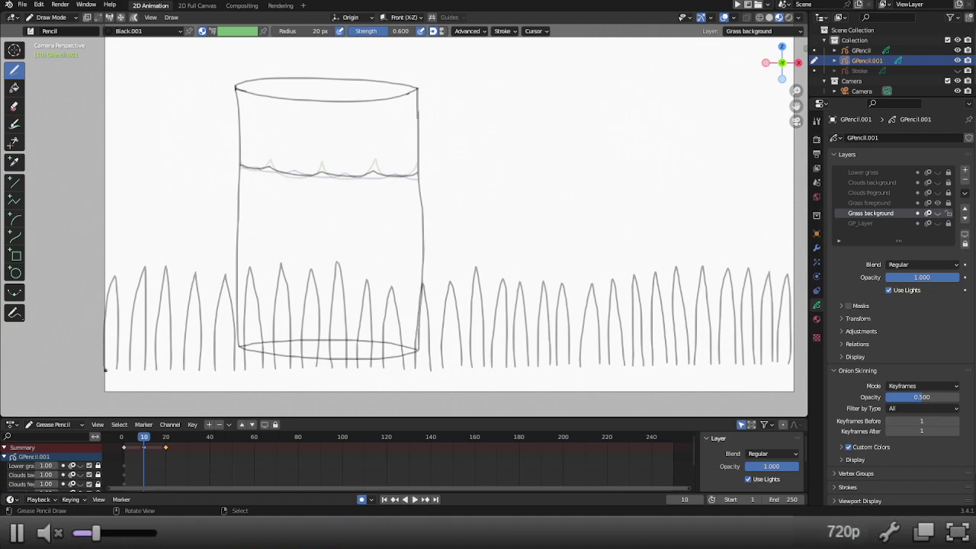
Step: Relock GP_Layer, leave Grass background hidden, and select Grass foreground as the drawing layer
click(103, 369)
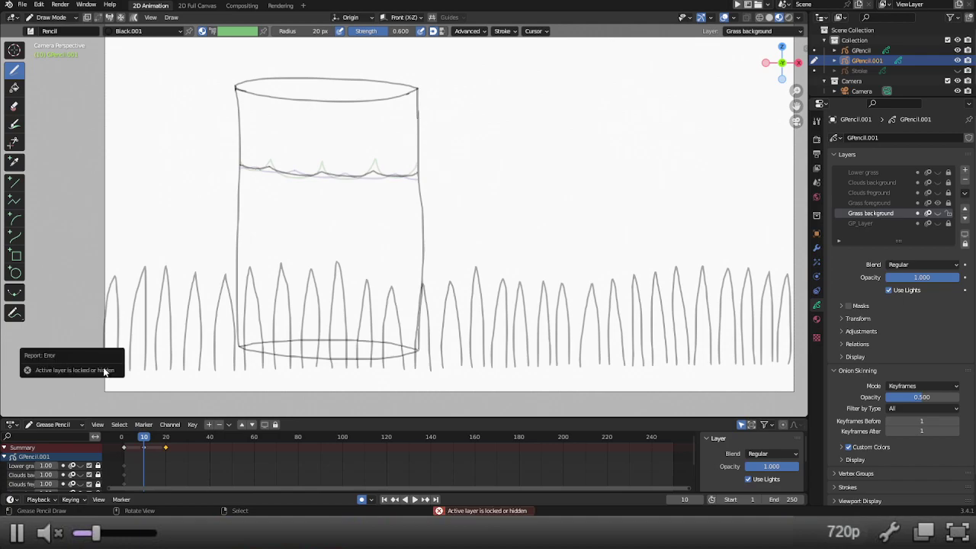
click(947, 224)
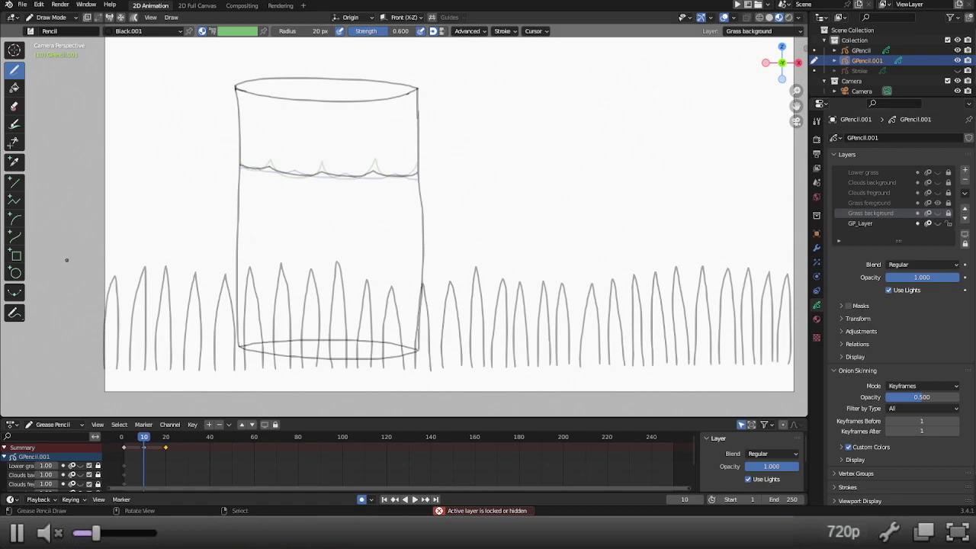
click(948, 223)
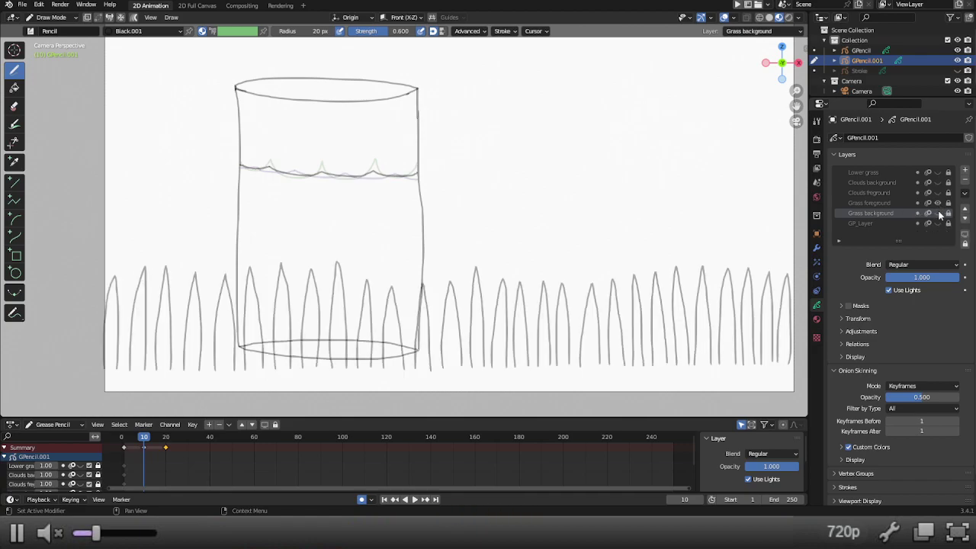
click(939, 215)
click(938, 214)
click(938, 214)
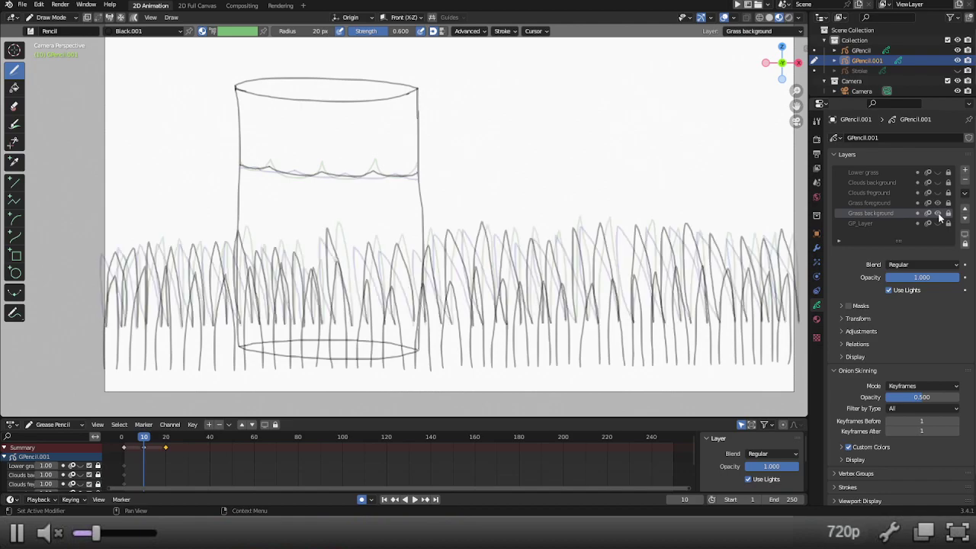
click(938, 215)
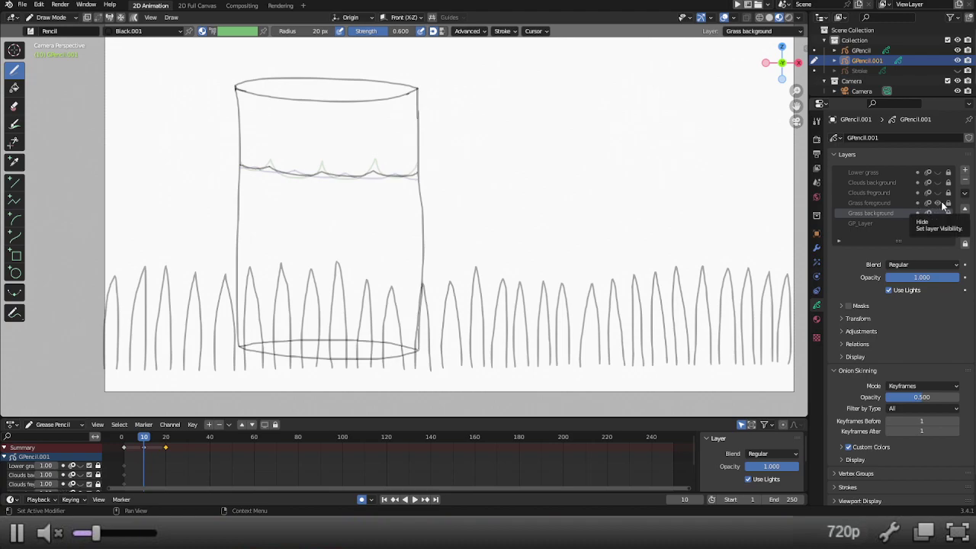
click(906, 203)
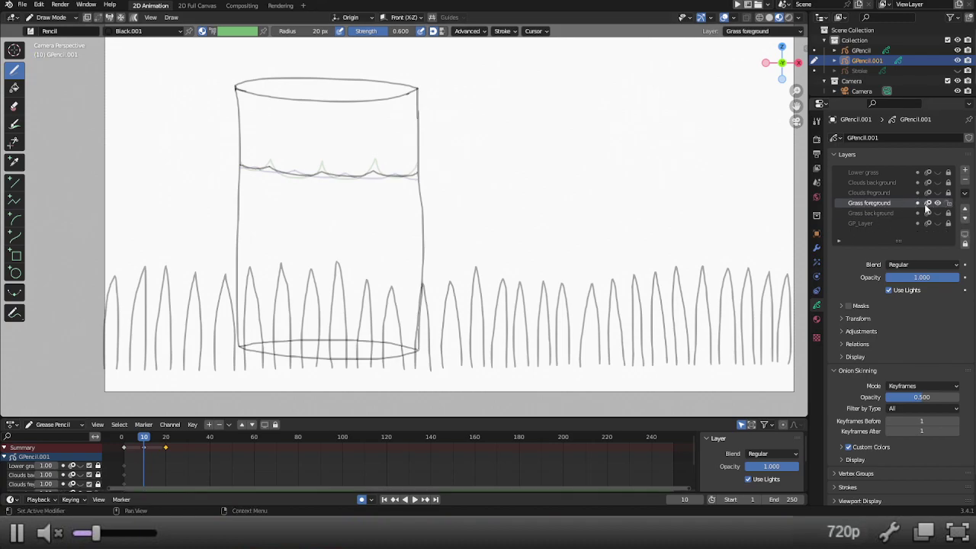
Step: Show Grass foreground and draw slanted frame-10 blades from the left edge past the glass to the right side
click(938, 204)
click(939, 203)
mouse_move(96, 365)
mouse_down()
mouse_move(104, 369)
mouse_move(102, 282)
mouse_move(119, 362)
mouse_move(122, 349)
mouse_move(113, 295)
mouse_move(121, 276)
mouse_move(143, 371)
mouse_move(149, 272)
mouse_move(171, 368)
mouse_move(178, 284)
mouse_move(199, 370)
mouse_move(201, 283)
mouse_move(235, 367)
mouse_move(234, 281)
mouse_move(263, 366)
mouse_move(267, 278)
mouse_move(291, 360)
mouse_move(296, 277)
mouse_move(316, 358)
mouse_move(327, 346)
mouse_move(317, 281)
mouse_move(357, 369)
mouse_move(350, 291)
mouse_move(362, 290)
mouse_move(373, 362)
mouse_move(380, 296)
mouse_move(402, 356)
mouse_move(403, 301)
mouse_move(429, 367)
mouse_move(421, 292)
mouse_move(461, 365)
mouse_move(465, 317)
mouse_up()
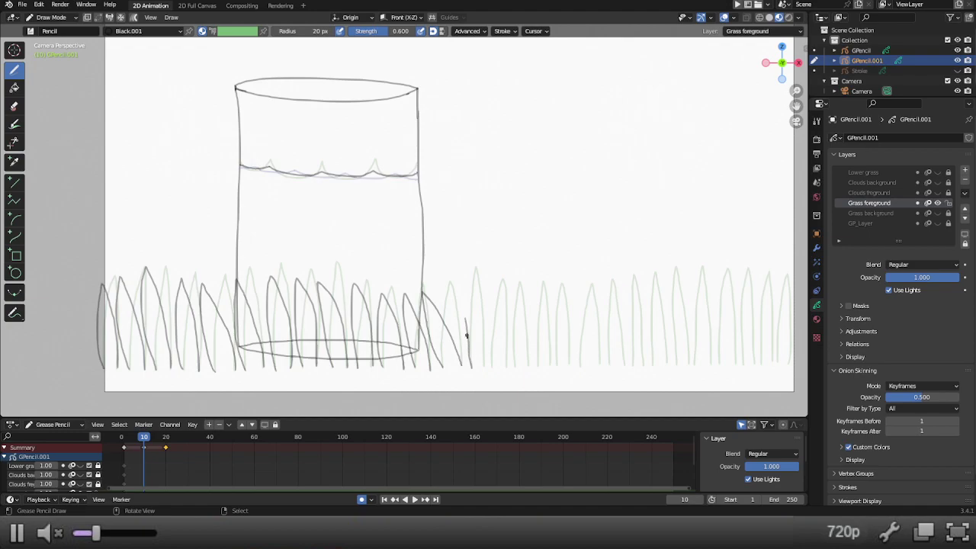
key(ctrl+z)
mouse_move(471, 367)
mouse_down()
mouse_move(457, 281)
mouse_move(483, 361)
mouse_move(483, 285)
mouse_move(506, 365)
mouse_move(503, 288)
mouse_move(528, 366)
mouse_move(518, 283)
mouse_up()
key(ctrl+z)
mouse_move(538, 364)
mouse_down()
mouse_move(526, 293)
mouse_move(549, 361)
mouse_move(544, 286)
mouse_move(569, 361)
mouse_move(569, 286)
mouse_move(599, 355)
mouse_up()
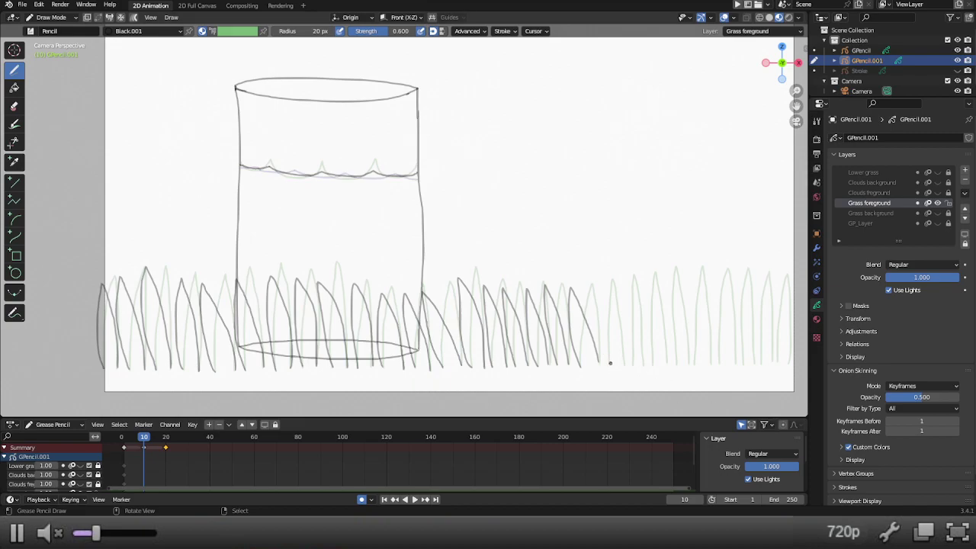
mouse_move(610, 362)
mouse_down()
mouse_move(605, 288)
mouse_move(623, 364)
mouse_move(623, 288)
mouse_move(643, 359)
mouse_move(637, 277)
mouse_move(668, 359)
mouse_move(660, 272)
mouse_move(689, 360)
mouse_up()
mouse_move(693, 365)
mouse_down()
mouse_move(707, 331)
mouse_move(711, 358)
mouse_move(709, 273)
mouse_move(735, 361)
mouse_move(727, 276)
mouse_move(750, 344)
mouse_move(752, 280)
mouse_move(774, 360)
mouse_move(767, 276)
mouse_move(786, 343)
mouse_up()
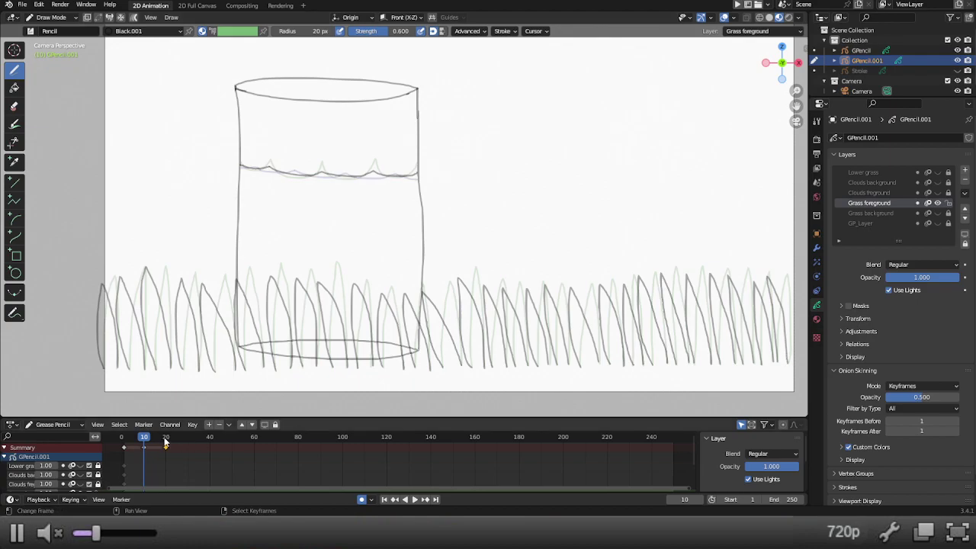
Step: On frame 20, draw slanted grass blades from the left edge to just past the glass
key(Up)
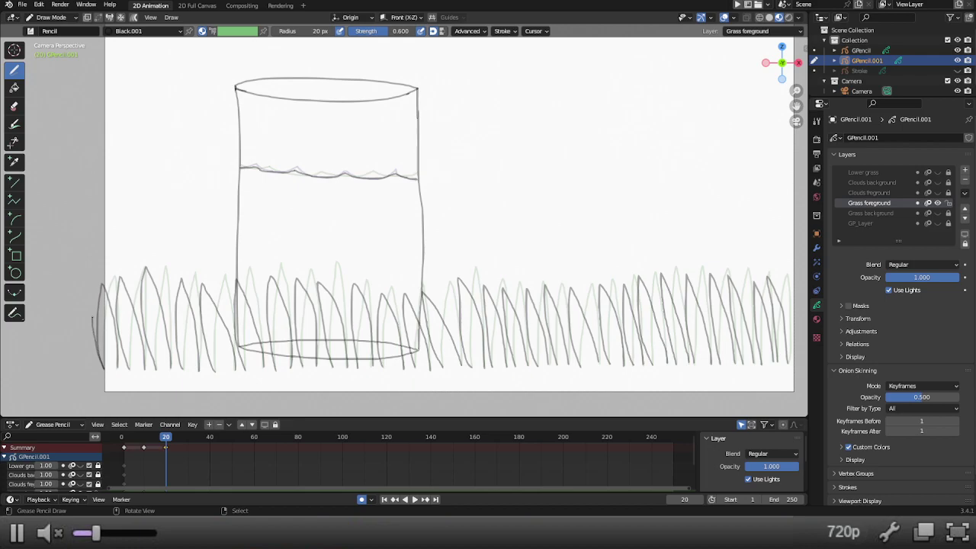
mouse_move(103, 368)
mouse_down()
mouse_move(96, 286)
mouse_move(118, 367)
mouse_move(106, 291)
mouse_move(140, 360)
mouse_move(127, 273)
mouse_move(165, 350)
mouse_move(158, 275)
mouse_move(197, 358)
mouse_move(188, 292)
mouse_move(201, 294)
mouse_move(223, 341)
mouse_up()
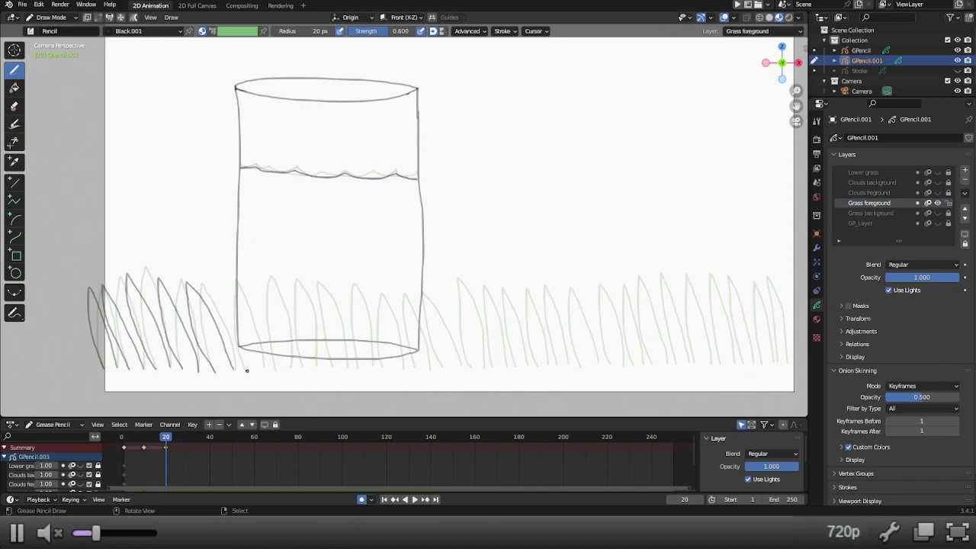
mouse_move(247, 370)
mouse_down()
mouse_move(226, 282)
mouse_move(265, 364)
mouse_move(256, 289)
mouse_move(276, 307)
mouse_move(291, 369)
mouse_move(281, 276)
mouse_move(315, 357)
mouse_move(323, 352)
mouse_move(305, 297)
mouse_move(325, 306)
mouse_move(345, 351)
mouse_move(335, 288)
mouse_move(370, 353)
mouse_move(366, 299)
mouse_move(380, 312)
mouse_move(406, 366)
mouse_move(389, 298)
mouse_move(427, 361)
mouse_move(409, 301)
mouse_move(455, 356)
mouse_move(442, 290)
mouse_move(480, 352)
mouse_move(467, 296)
mouse_move(489, 318)
mouse_move(504, 357)
mouse_move(488, 289)
mouse_move(526, 364)
mouse_move(518, 296)
mouse_up()
Step: Redraw the frame-20 grass blades right of the glass to the right edge, then scrub back to frame 1
key(ctrl+z)
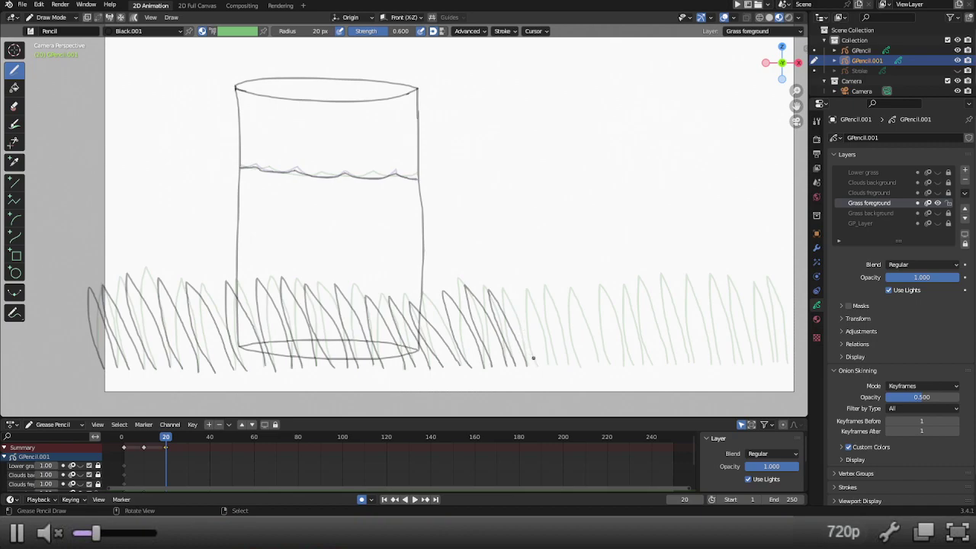
mouse_move(537, 367)
mouse_down()
mouse_move(511, 305)
mouse_move(526, 311)
mouse_move(548, 364)
mouse_move(533, 301)
mouse_move(569, 364)
mouse_move(554, 291)
mouse_move(589, 342)
mouse_up()
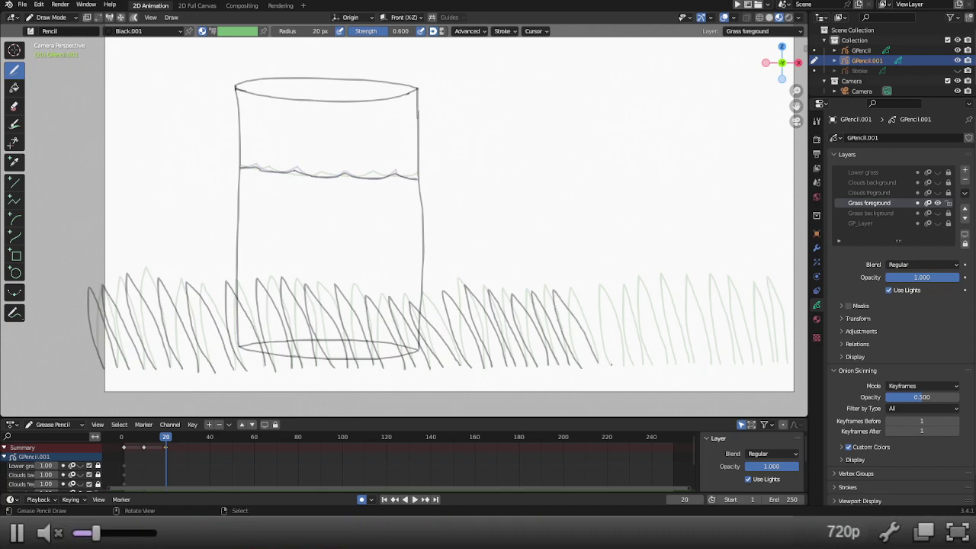
drag(609, 364, 583, 287)
key(ctrl+z)
mouse_move(610, 365)
mouse_down()
mouse_move(577, 286)
mouse_move(625, 360)
mouse_move(602, 282)
mouse_move(625, 311)
mouse_move(644, 364)
mouse_move(616, 274)
mouse_move(638, 296)
mouse_move(665, 356)
mouse_move(644, 275)
mouse_move(676, 311)
mouse_move(686, 361)
mouse_move(676, 280)
mouse_move(707, 349)
mouse_up()
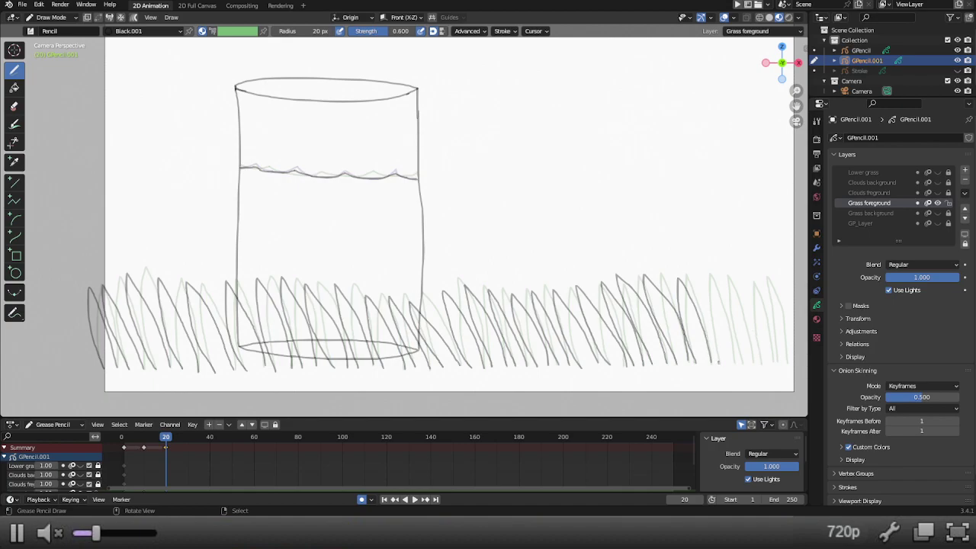
mouse_move(718, 362)
mouse_down()
mouse_move(703, 280)
mouse_move(737, 362)
mouse_move(725, 287)
mouse_move(753, 356)
mouse_move(742, 288)
mouse_move(775, 358)
mouse_move(758, 286)
mouse_move(790, 359)
mouse_up()
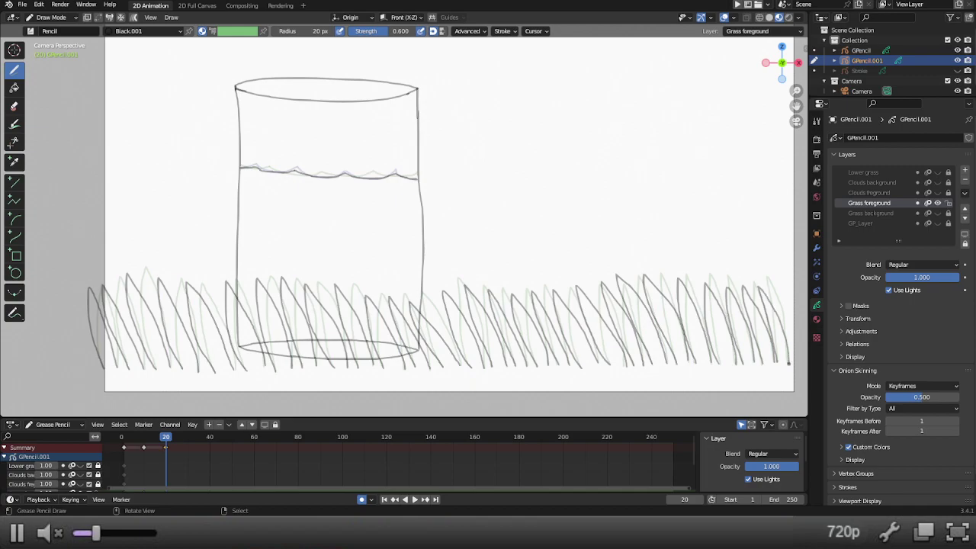
mouse_move(126, 442)
mouse_down()
mouse_move(168, 449)
mouse_move(122, 446)
mouse_up()
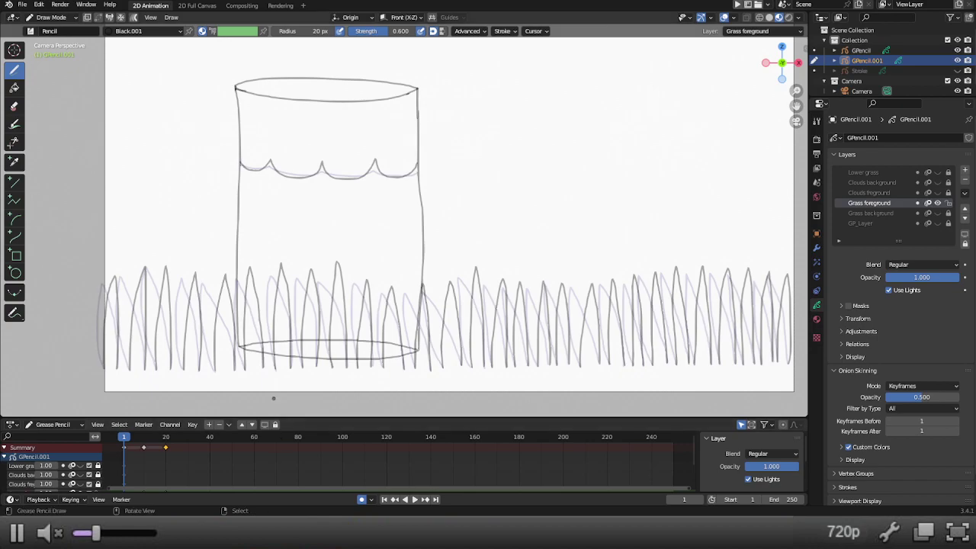
Step: Lock and hide the grass layers, then show, unlock and activate Clouds fregound at frame 10
click(947, 203)
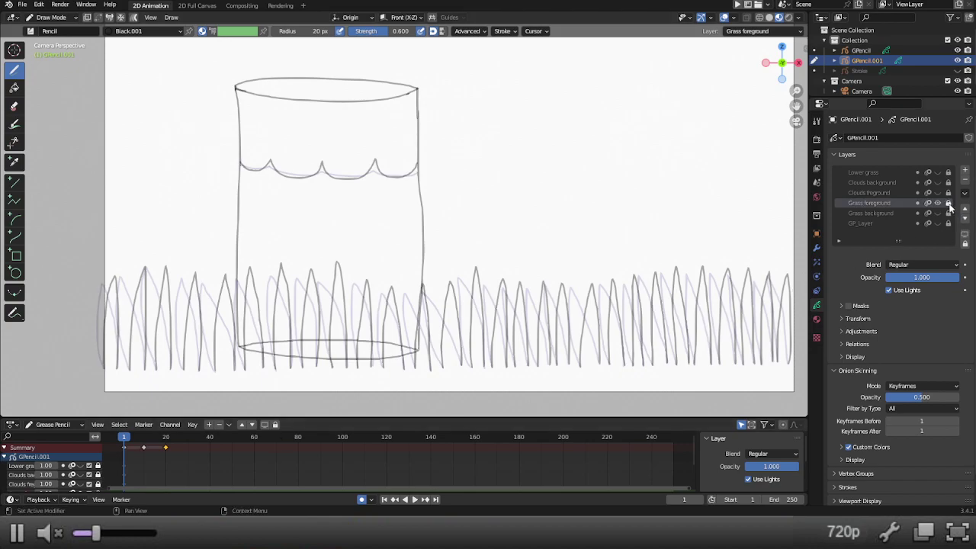
click(938, 203)
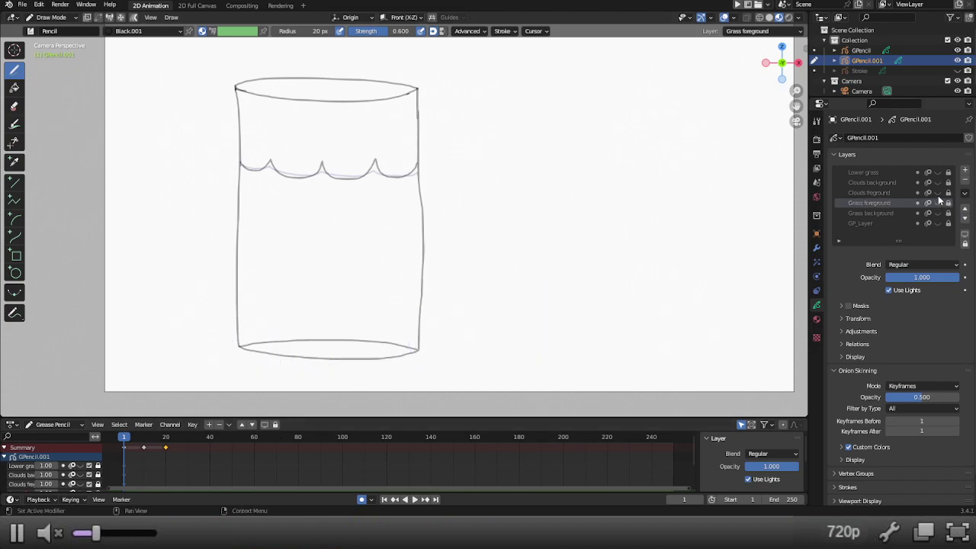
click(938, 192)
click(946, 193)
click(876, 193)
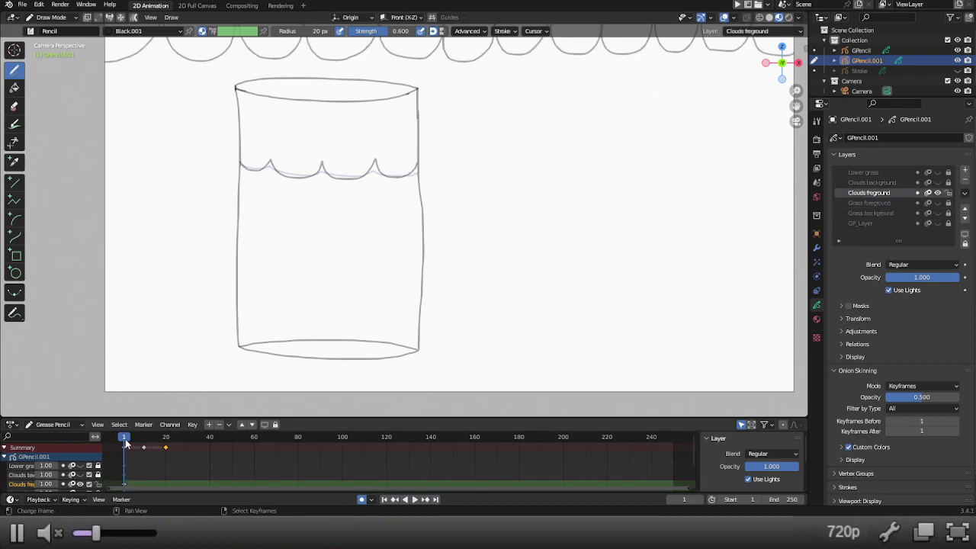
key(Right)
key(Right)
key(Right)
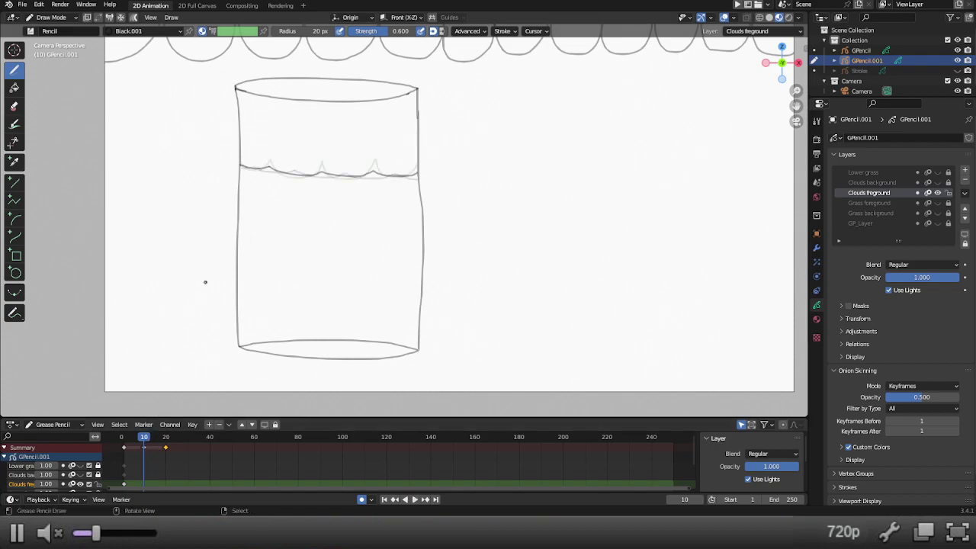
Step: Draw a new row of cloud scallops across the full top of the canvas
shift+middle_drag(205, 282, 201, 330)
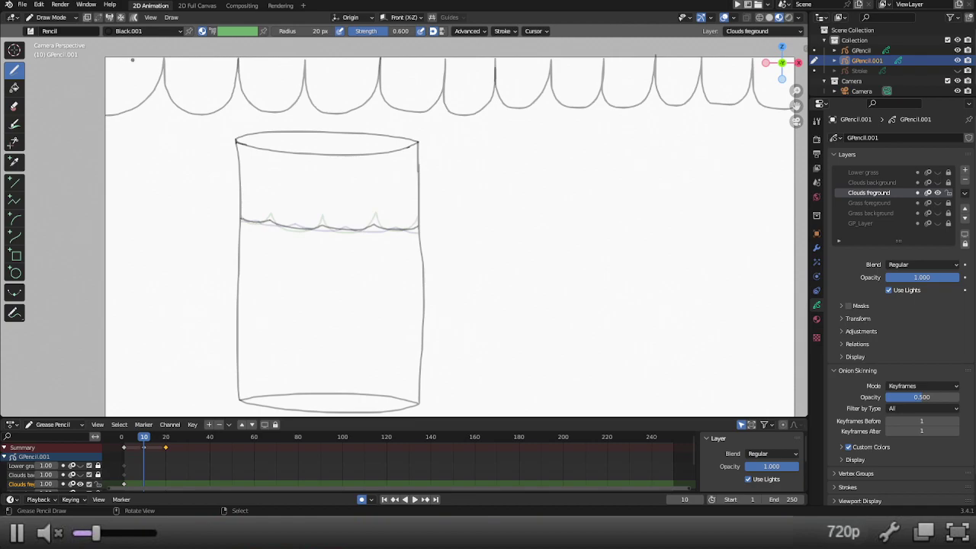
mouse_move(131, 57)
mouse_down()
mouse_move(153, 116)
mouse_move(198, 89)
mouse_move(206, 57)
mouse_move(221, 117)
mouse_move(263, 113)
mouse_move(284, 57)
mouse_move(289, 114)
mouse_move(340, 99)
mouse_move(347, 58)
mouse_move(347, 83)
mouse_move(377, 115)
mouse_move(410, 90)
mouse_move(416, 57)
mouse_move(419, 98)
mouse_move(441, 115)
mouse_move(465, 90)
mouse_move(471, 55)
mouse_move(476, 97)
mouse_move(495, 112)
mouse_move(529, 58)
mouse_move(537, 101)
mouse_move(585, 101)
mouse_move(589, 63)
mouse_move(611, 111)
mouse_move(636, 85)
mouse_move(637, 61)
mouse_move(654, 107)
mouse_move(678, 91)
mouse_move(688, 57)
mouse_up()
mouse_move(692, 99)
mouse_down()
mouse_move(769, 108)
mouse_move(786, 64)
mouse_move(788, 106)
mouse_up()
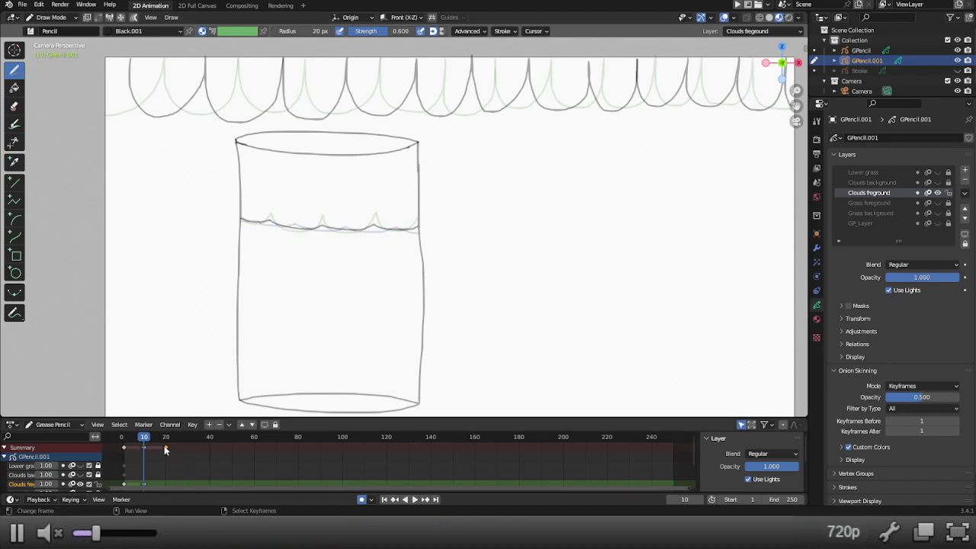
Step: On frame 10, extend the clouds' left edge downward with a corrected stroke
click(164, 445)
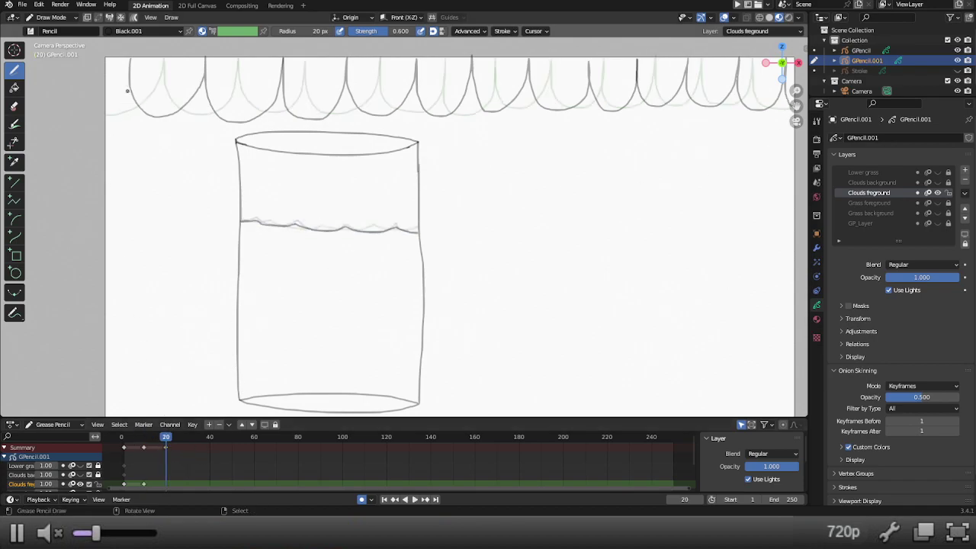
click(142, 445)
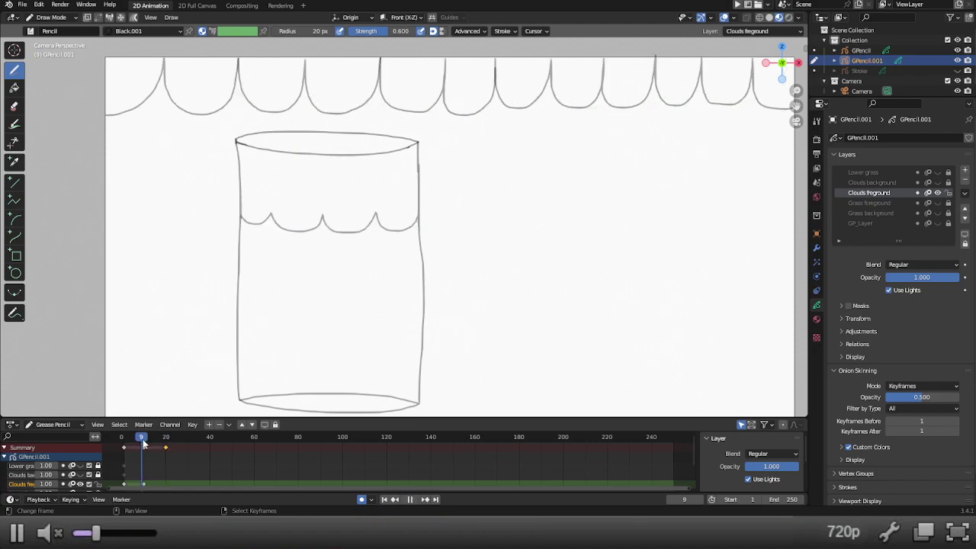
click(143, 445)
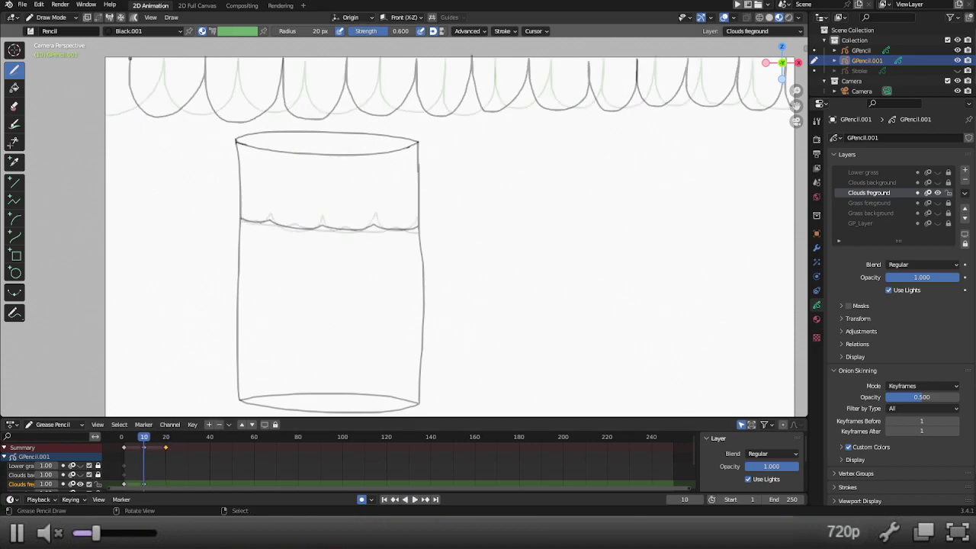
drag(130, 61, 113, 100)
key(ctrl+z)
mouse_move(130, 60)
mouse_down()
mouse_move(120, 109)
mouse_move(107, 121)
mouse_up()
Step: Move to frame 20 and redraw the foreground cloud scallops across the full top
click(164, 444)
key(space)
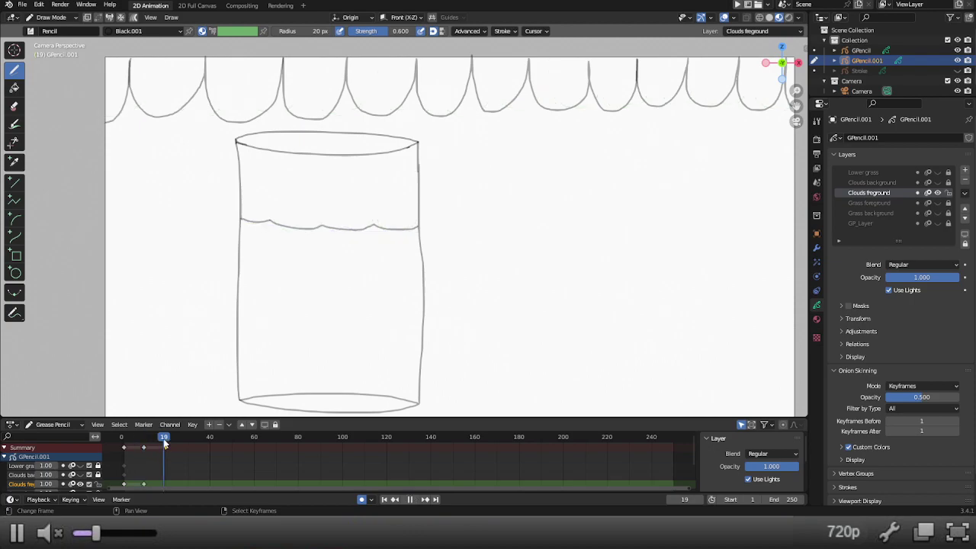
key(space)
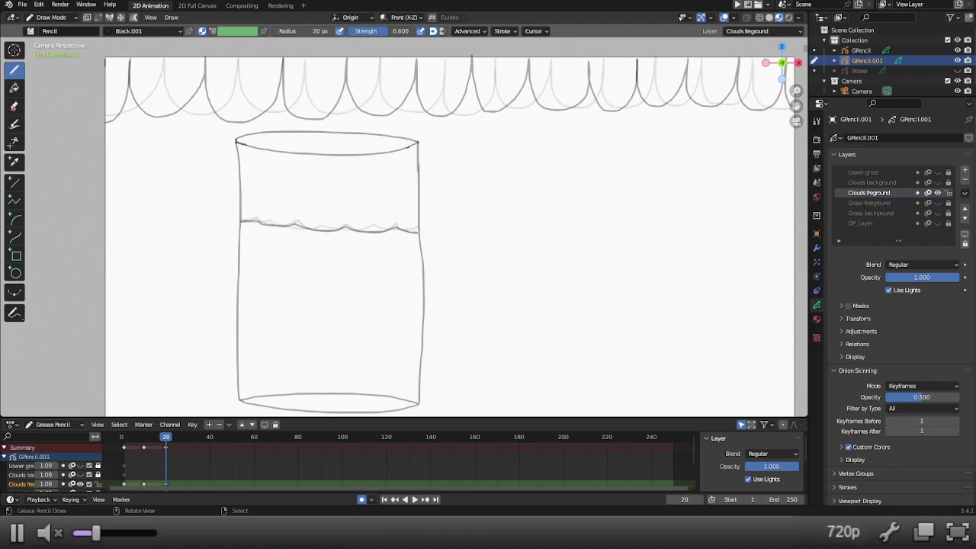
drag(106, 58, 131, 128)
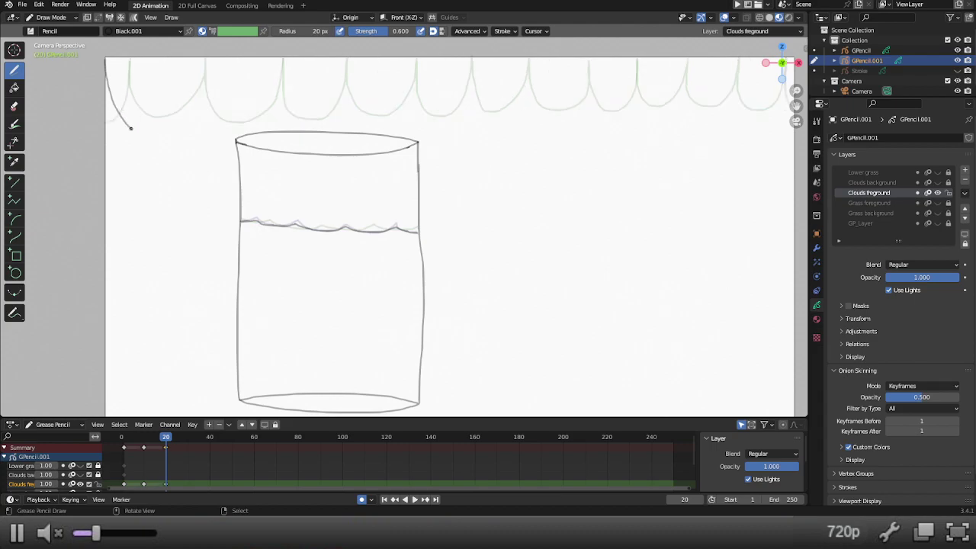
key(ctrl+z)
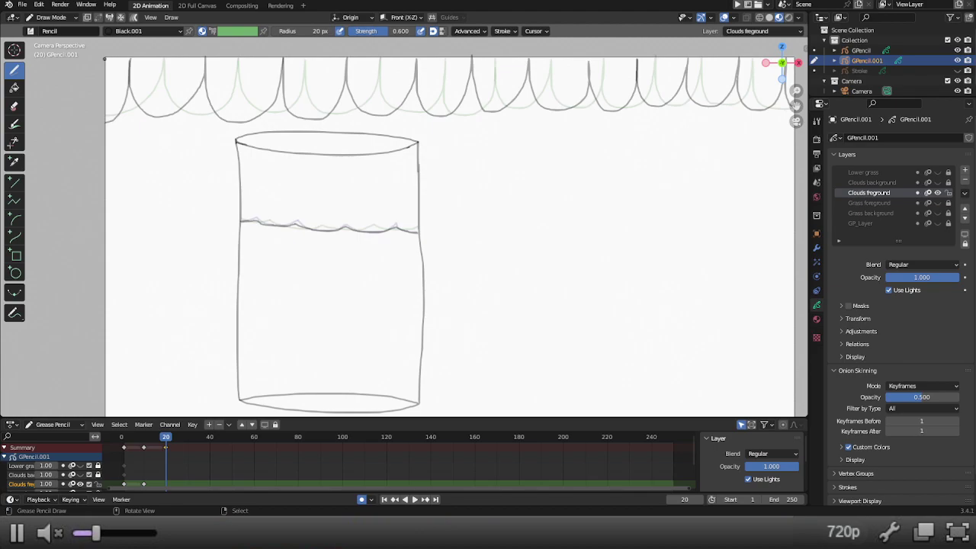
drag(105, 58, 157, 126)
key(ctrl+z)
mouse_move(105, 57)
mouse_down()
mouse_move(131, 119)
mouse_move(172, 118)
mouse_move(196, 59)
mouse_move(192, 98)
mouse_move(213, 122)
mouse_move(240, 117)
mouse_move(265, 56)
mouse_move(272, 116)
mouse_move(306, 106)
mouse_move(321, 59)
mouse_move(323, 93)
mouse_move(341, 116)
mouse_move(385, 87)
mouse_move(389, 60)
mouse_move(388, 91)
mouse_move(429, 113)
mouse_move(442, 64)
mouse_move(450, 121)
mouse_move(489, 116)
mouse_move(502, 61)
mouse_move(509, 110)
mouse_move(549, 94)
mouse_move(557, 61)
mouse_move(559, 95)
mouse_move(591, 111)
mouse_move(612, 64)
mouse_move(614, 95)
mouse_move(633, 109)
mouse_move(658, 59)
mouse_move(669, 103)
mouse_move(693, 96)
mouse_move(705, 57)
mouse_move(709, 95)
mouse_move(731, 107)
mouse_move(758, 58)
mouse_move(764, 95)
mouse_up()
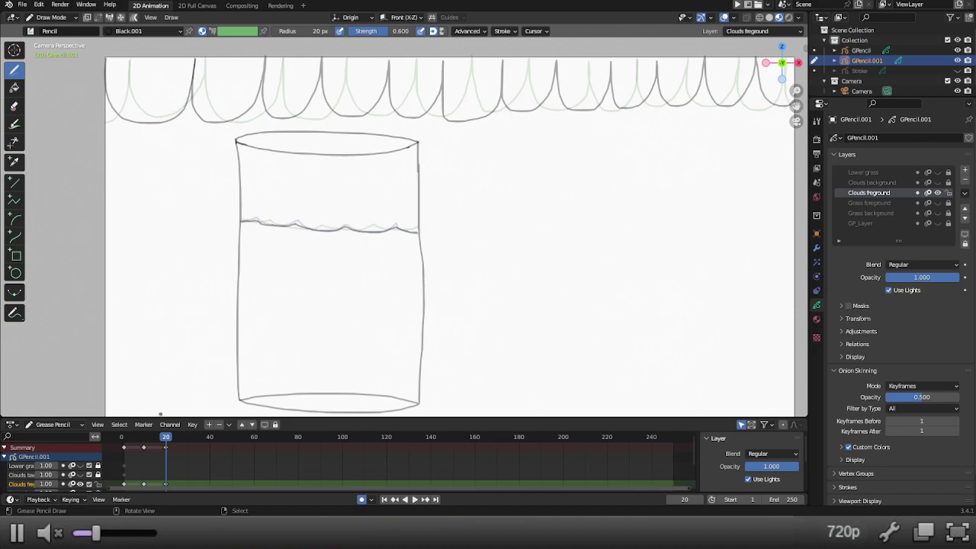
Step: Play back the animation up to frame 24, then return to frame 1
key(shift+Left)
key(space)
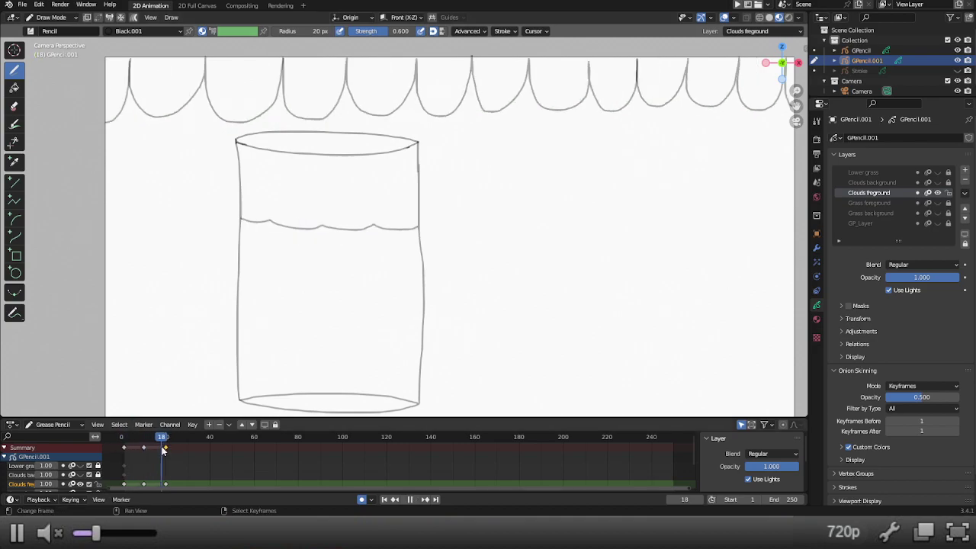
drag(166, 446, 174, 445)
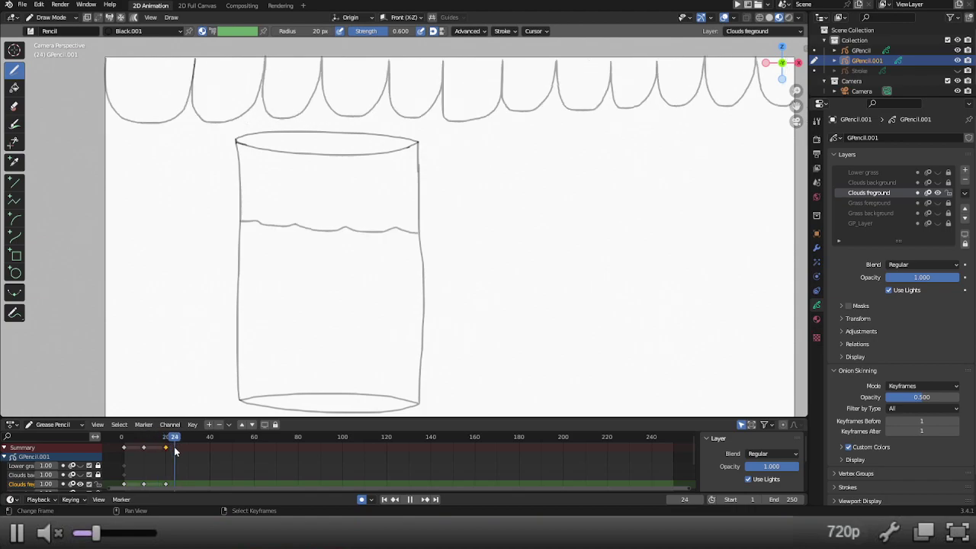
key(space)
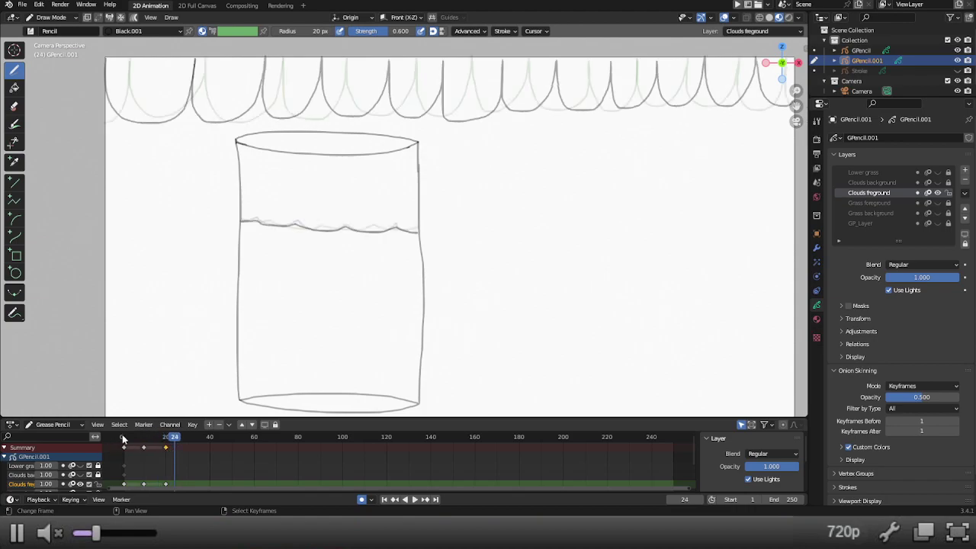
click(124, 440)
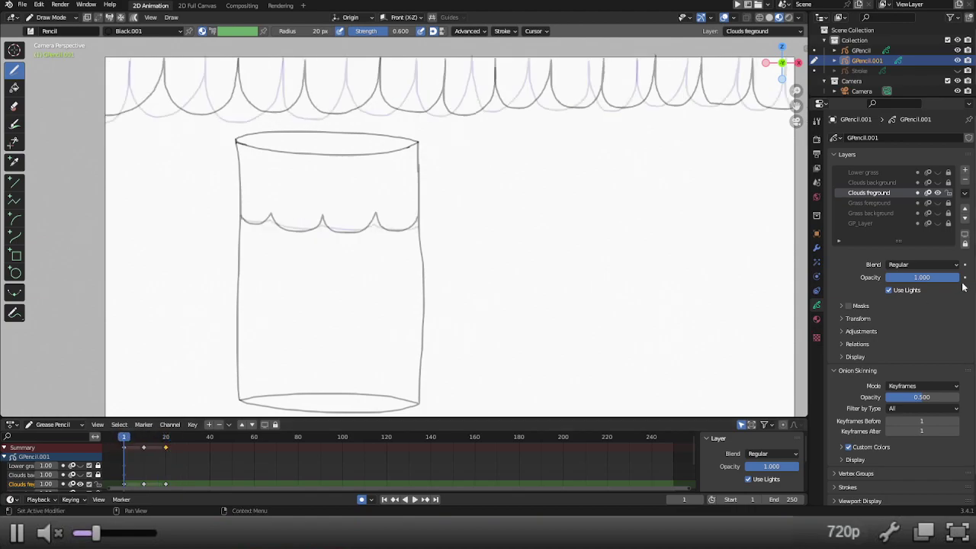
Step: Hide Clouds foreground, show Clouds background and make it the active drawing layer
click(939, 192)
click(938, 182)
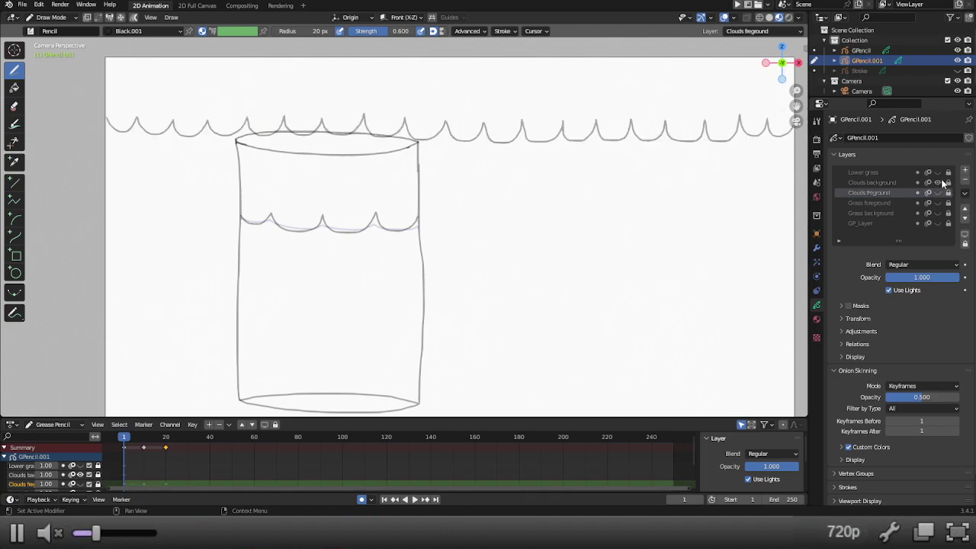
click(881, 182)
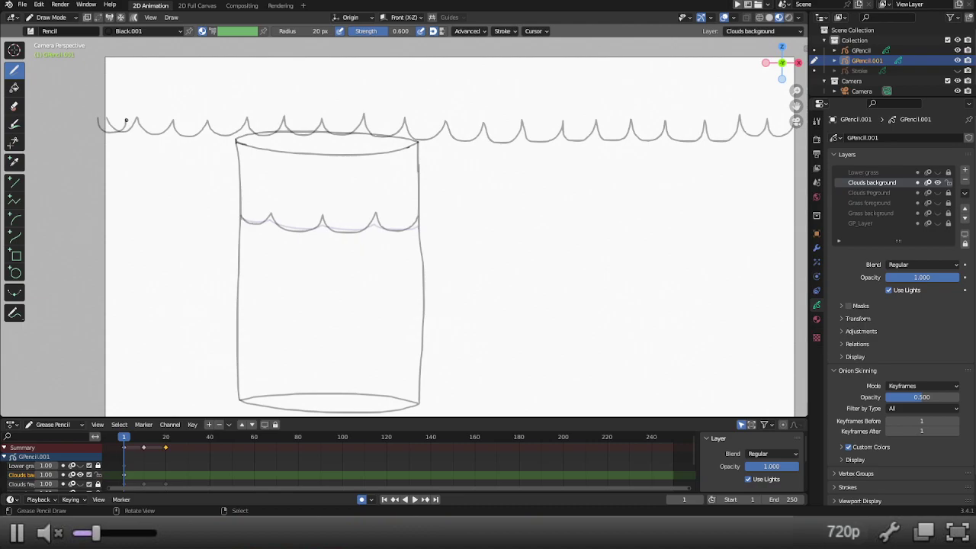
Step: On frame 10, draw background cloud scallops across the full top width, then move to frame 20
drag(142, 440, 144, 440)
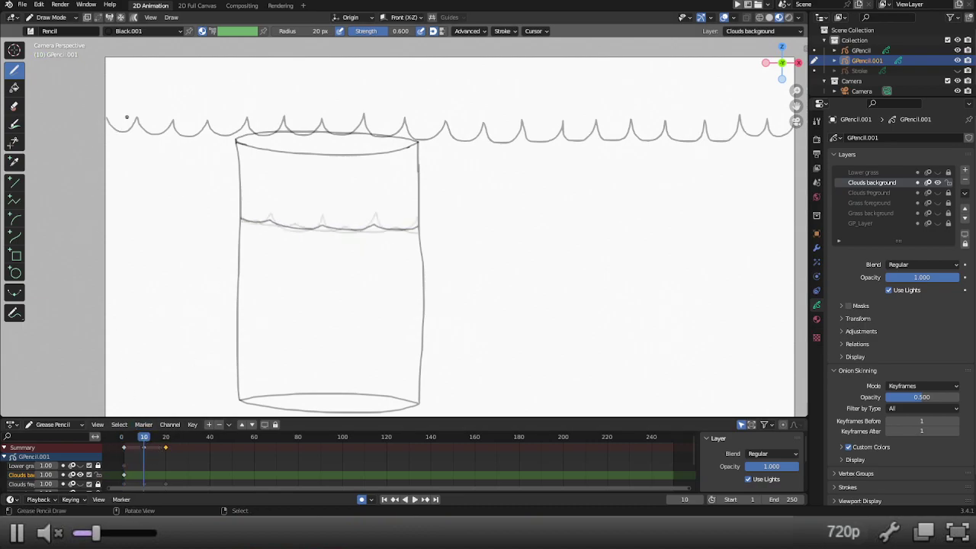
mouse_move(129, 117)
mouse_down()
mouse_move(128, 127)
mouse_move(97, 118)
mouse_move(202, 120)
mouse_move(208, 137)
mouse_move(238, 131)
mouse_move(242, 115)
mouse_move(259, 139)
mouse_move(275, 122)
mouse_move(294, 141)
mouse_move(311, 124)
mouse_move(331, 139)
mouse_move(353, 123)
mouse_move(378, 140)
mouse_move(394, 122)
mouse_move(398, 136)
mouse_move(417, 142)
mouse_move(435, 125)
mouse_move(453, 141)
mouse_move(474, 129)
mouse_up()
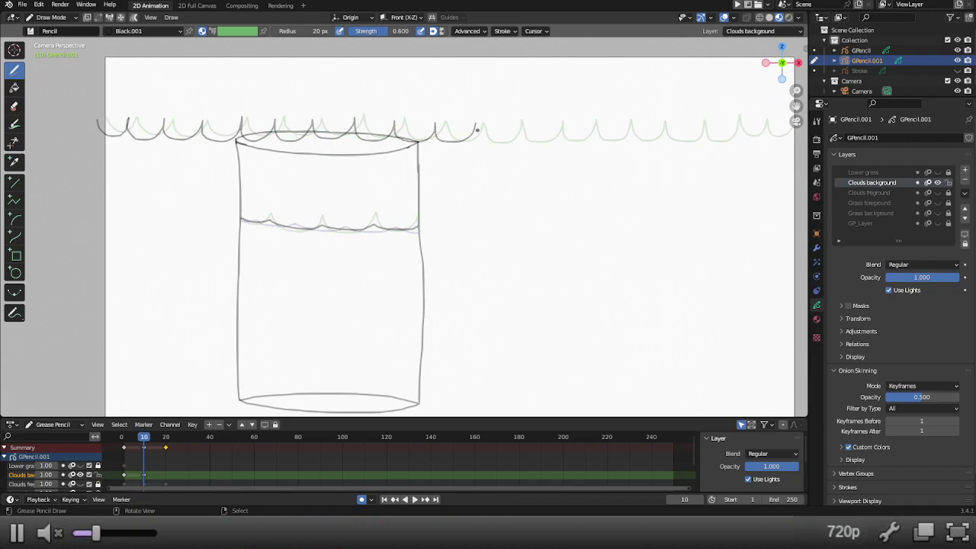
mouse_move(474, 125)
mouse_down()
mouse_move(493, 144)
mouse_move(514, 122)
mouse_move(530, 148)
mouse_move(557, 124)
mouse_move(571, 145)
mouse_move(587, 132)
mouse_move(606, 143)
mouse_move(623, 120)
mouse_up()
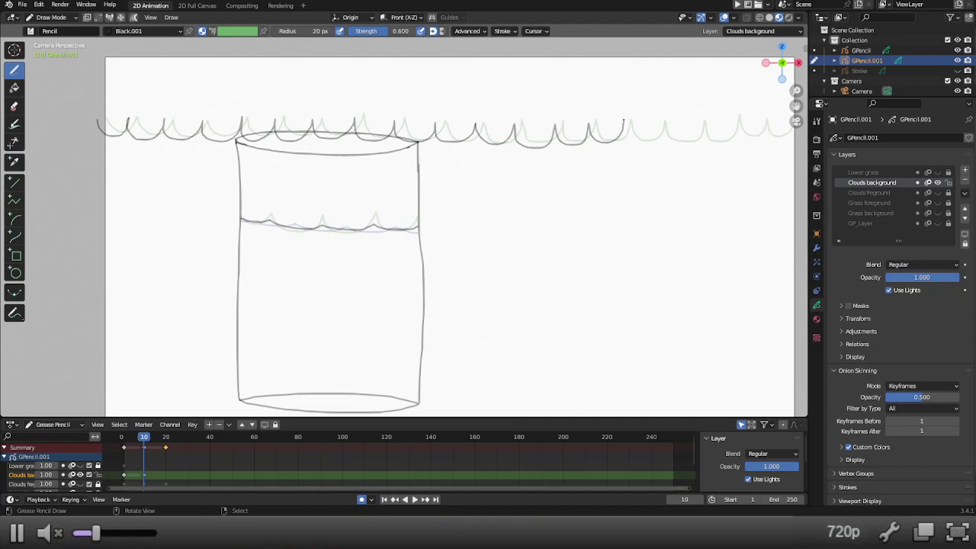
mouse_move(624, 120)
mouse_down()
mouse_move(638, 145)
mouse_move(654, 123)
mouse_move(656, 138)
mouse_move(678, 147)
mouse_move(692, 130)
mouse_move(724, 135)
mouse_move(730, 122)
mouse_move(735, 137)
mouse_move(787, 125)
mouse_up()
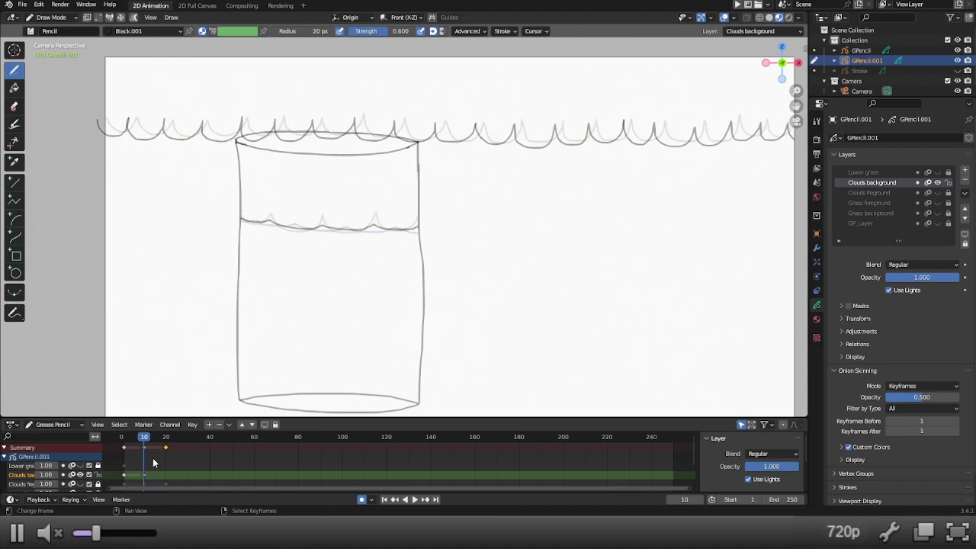
click(164, 440)
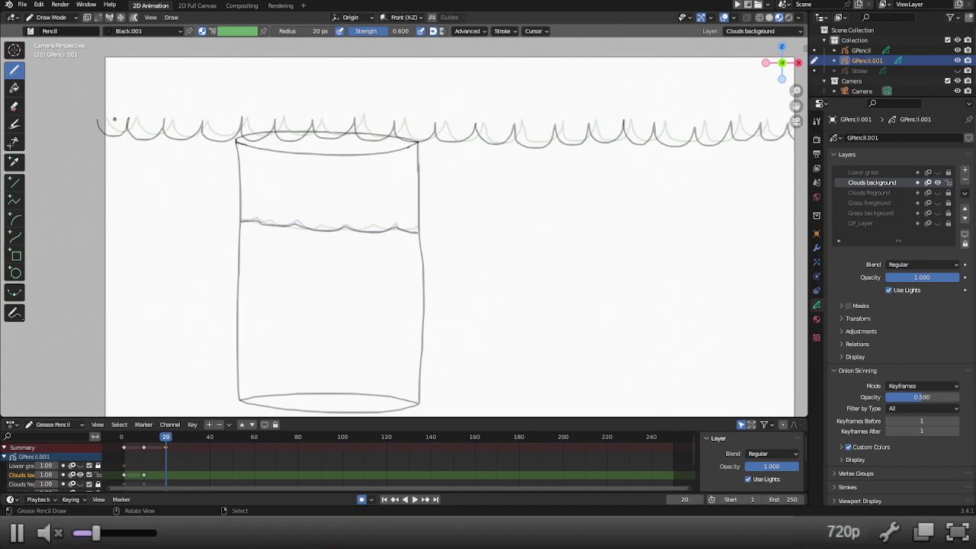
Step: On frame 20, replace the leftover stroke with background cloud scallops spanning the full top to the right edge
drag(114, 118, 87, 137)
key(ctrl+z)
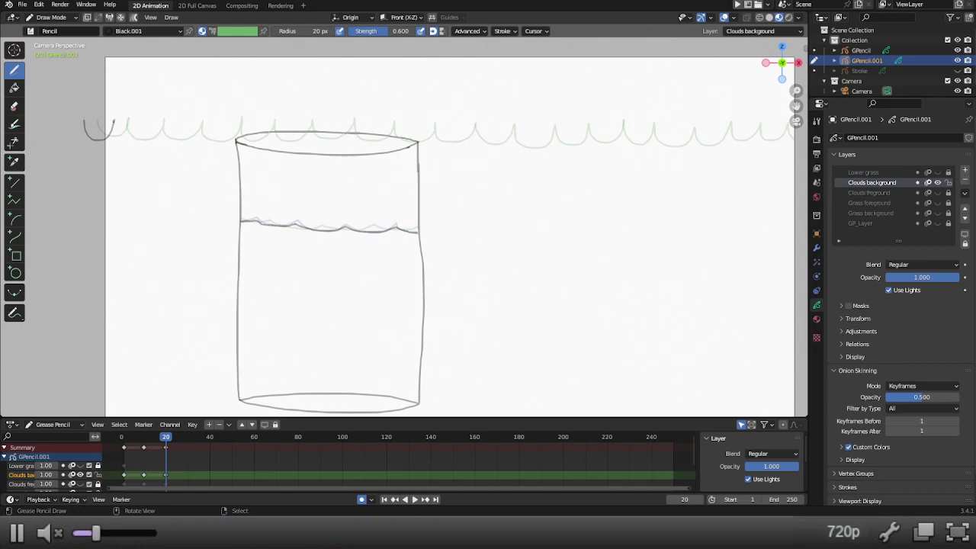
mouse_move(113, 120)
mouse_down()
mouse_move(125, 147)
mouse_move(148, 121)
mouse_move(169, 146)
mouse_move(189, 121)
mouse_move(195, 142)
mouse_move(253, 136)
mouse_move(258, 122)
mouse_move(273, 140)
mouse_move(294, 122)
mouse_move(298, 137)
mouse_move(321, 142)
mouse_move(329, 119)
mouse_move(339, 141)
mouse_move(373, 130)
mouse_move(389, 144)
mouse_move(412, 134)
mouse_move(442, 146)
mouse_move(455, 124)
mouse_up()
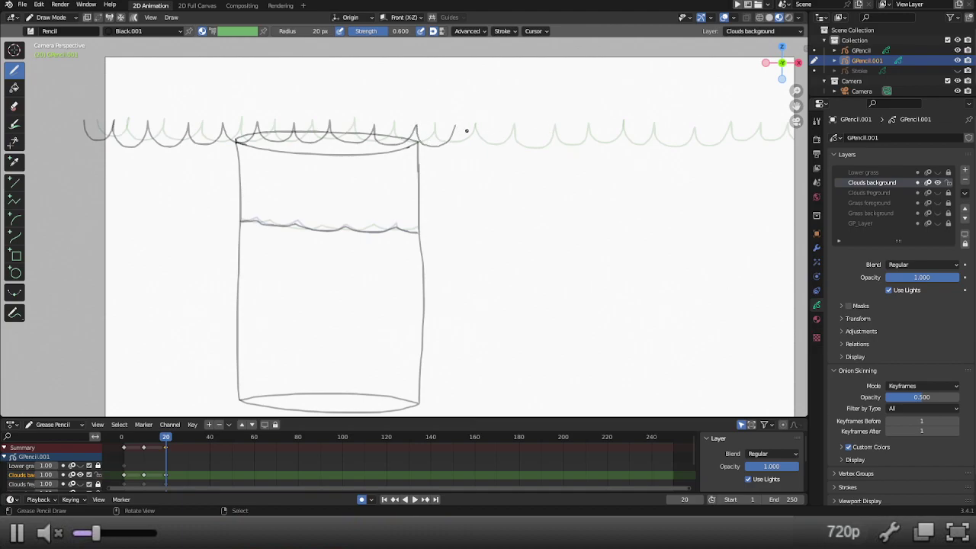
mouse_move(455, 127)
mouse_down()
mouse_move(461, 142)
mouse_move(488, 152)
mouse_move(499, 126)
mouse_move(500, 140)
mouse_move(529, 149)
mouse_move(537, 129)
mouse_move(561, 151)
mouse_move(574, 127)
mouse_move(594, 151)
mouse_move(611, 128)
mouse_move(642, 123)
mouse_up()
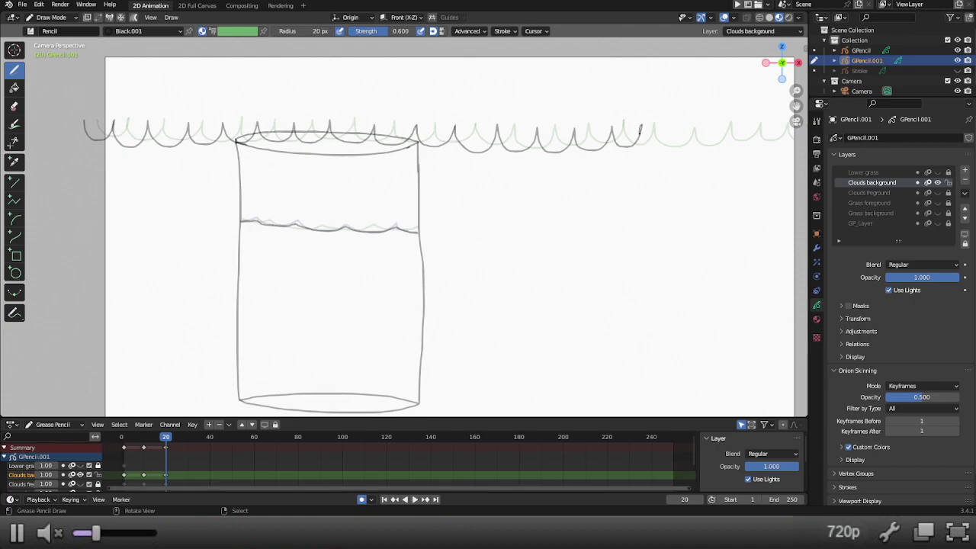
mouse_move(641, 129)
mouse_down()
mouse_move(770, 144)
mouse_move(779, 125)
mouse_move(805, 129)
mouse_up()
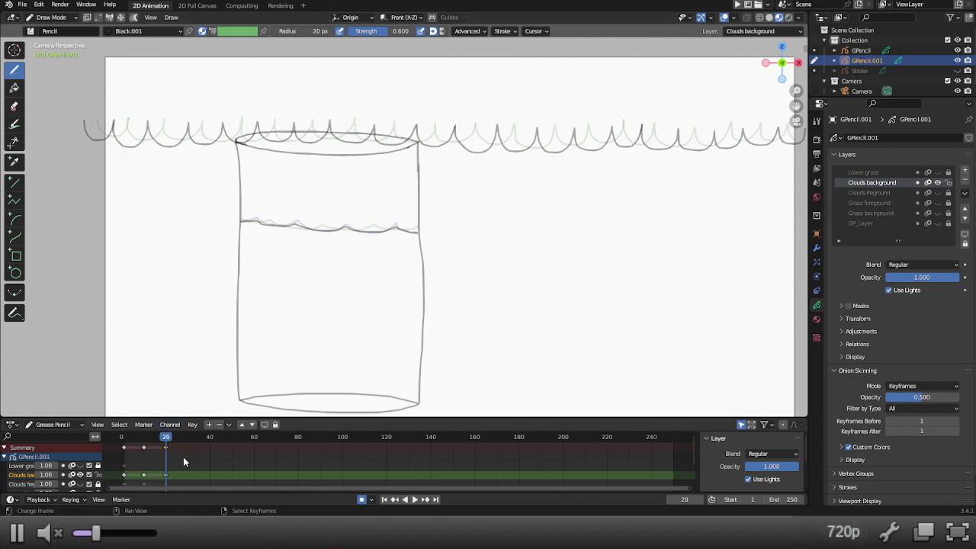
Step: Play and scrub the animation from frame 0 through to frame 30
click(186, 441)
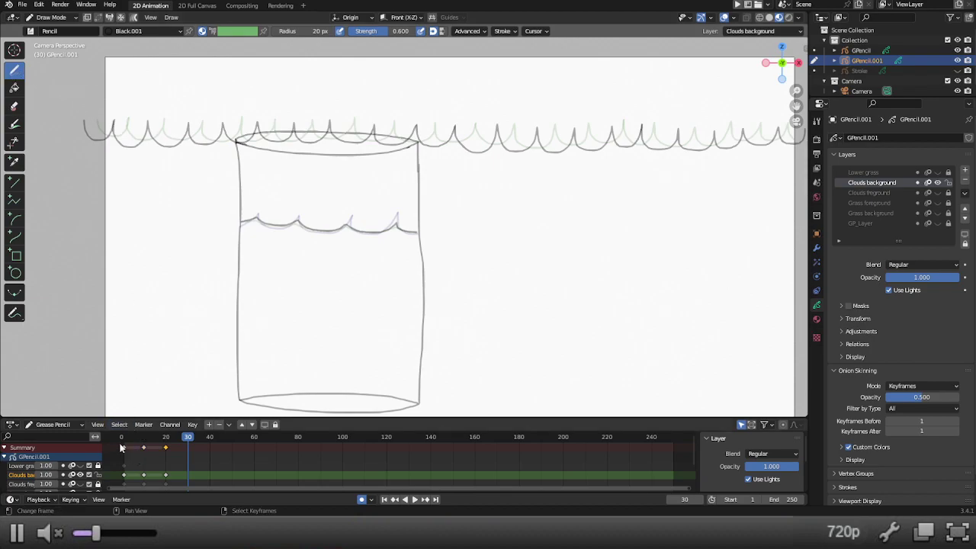
click(123, 446)
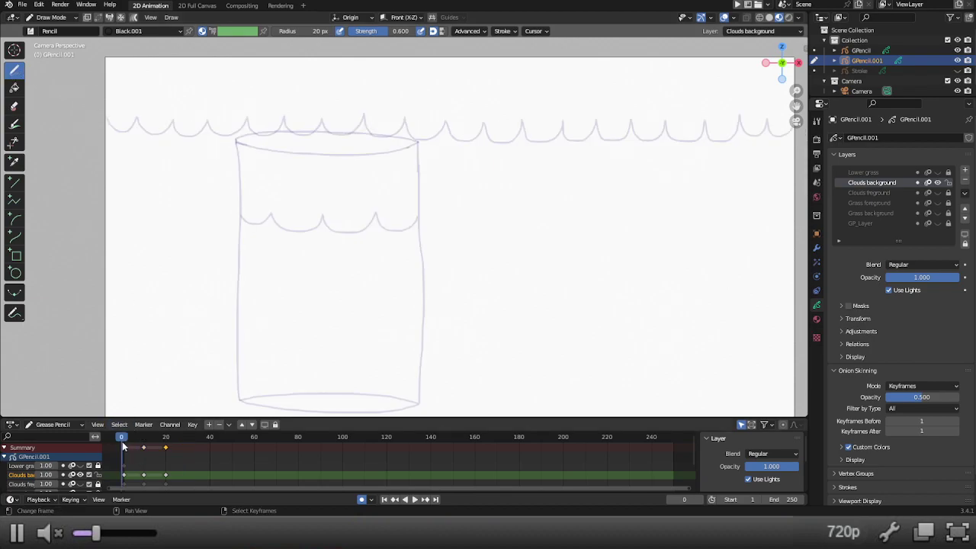
key(space)
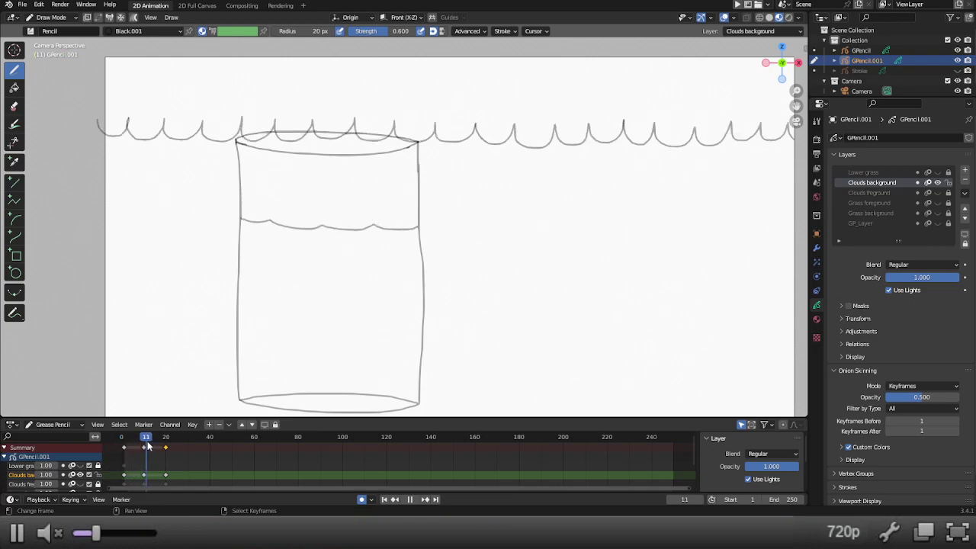
mouse_move(148, 446)
mouse_down()
mouse_move(169, 445)
mouse_move(126, 446)
mouse_move(189, 444)
mouse_up()
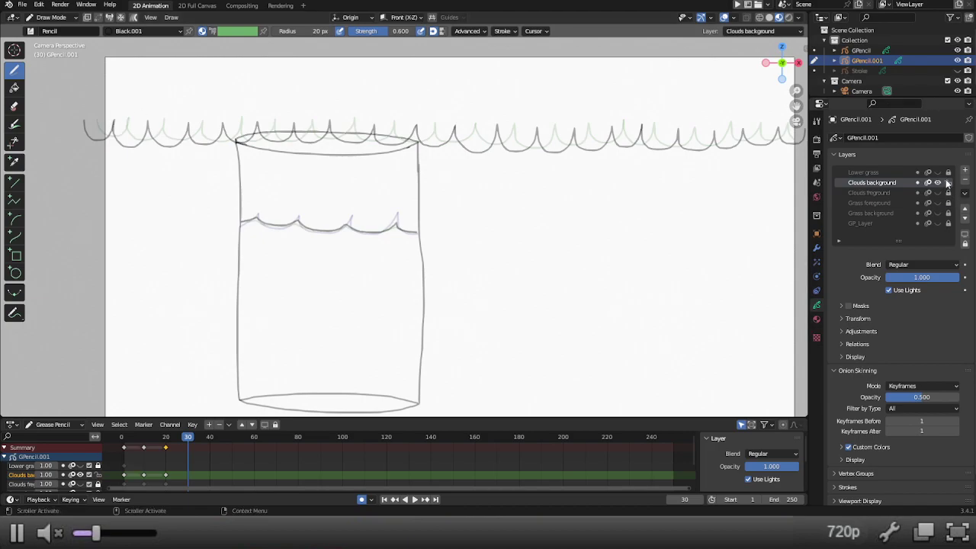
Step: Hide Clouds background, show Lower grass, add new layer GP_Layer.001 and lock Lower grass
click(938, 183)
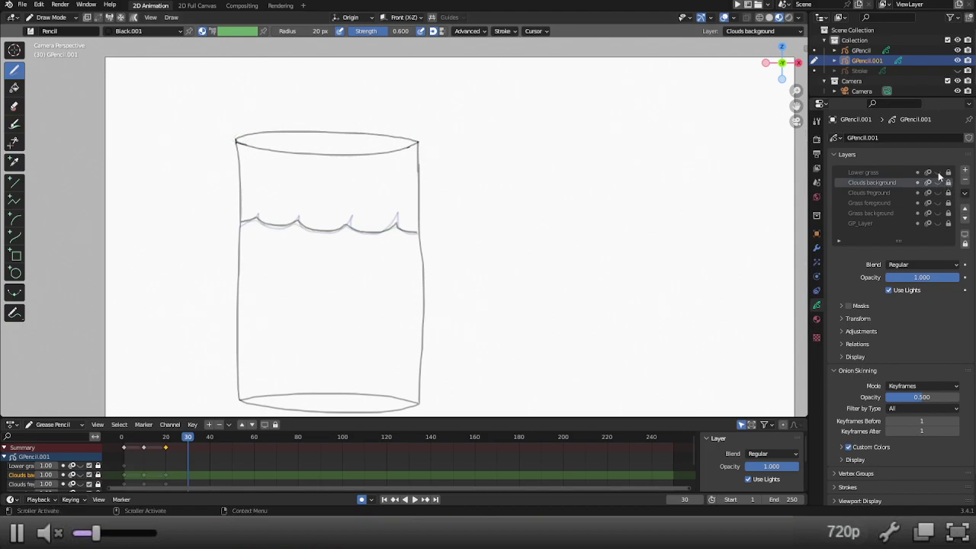
click(937, 173)
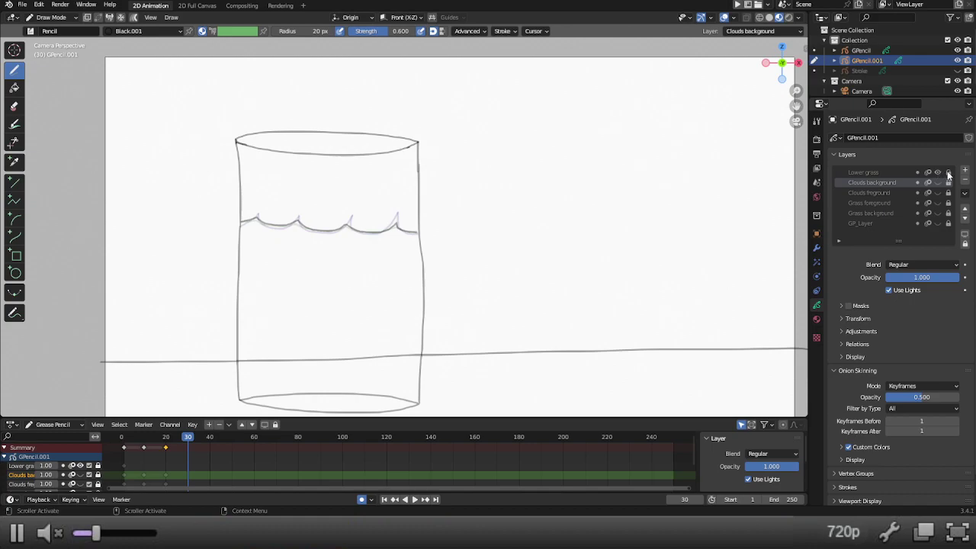
click(892, 173)
click(947, 172)
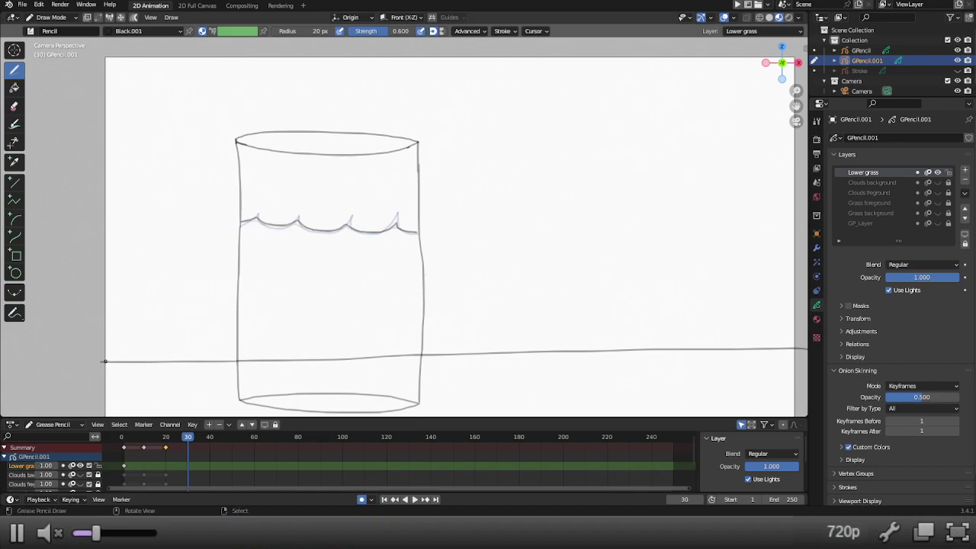
click(966, 173)
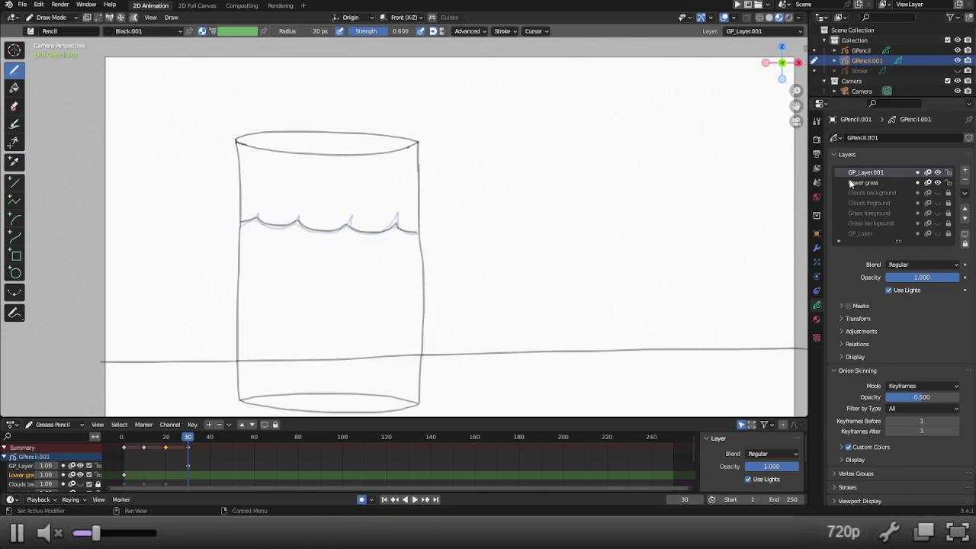
click(947, 182)
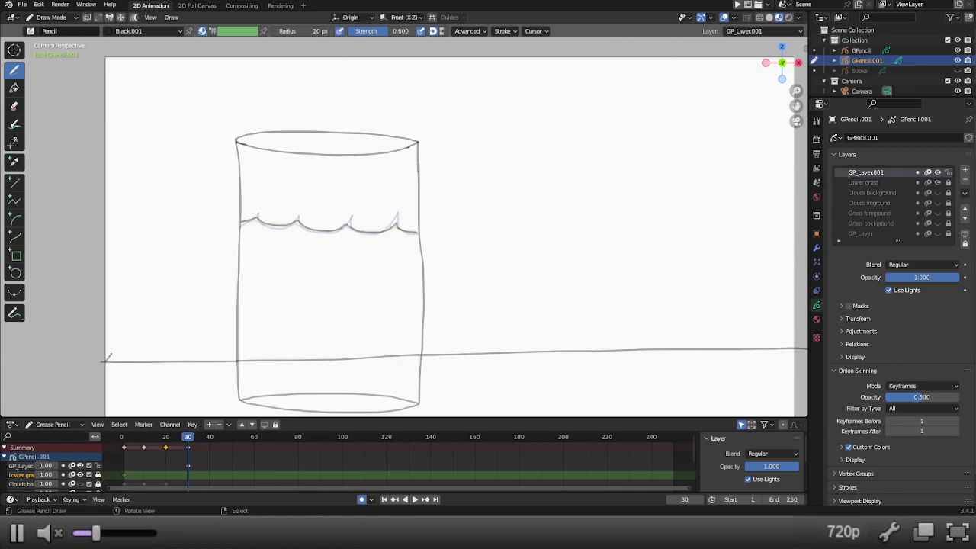
drag(113, 358, 203, 336)
drag(203, 337, 260, 339)
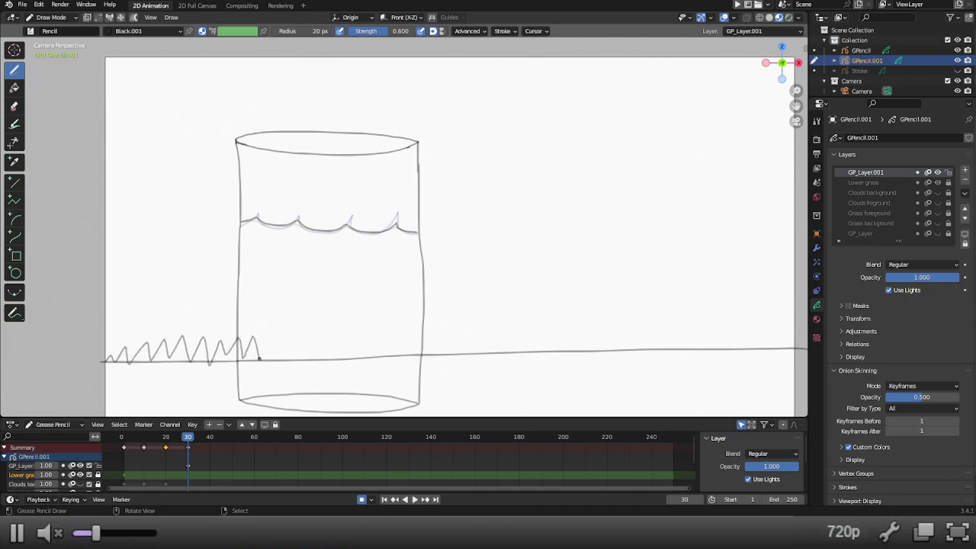
key(ctrl+z)
Step: On frame 1, delete the new layer's frame-30 keyframe and draw a grass line along the ground
click(125, 440)
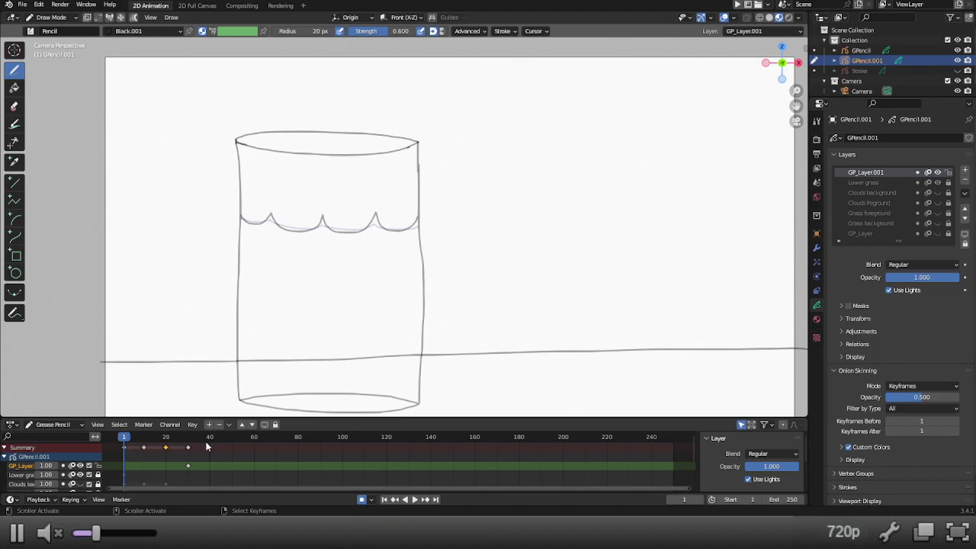
click(187, 446)
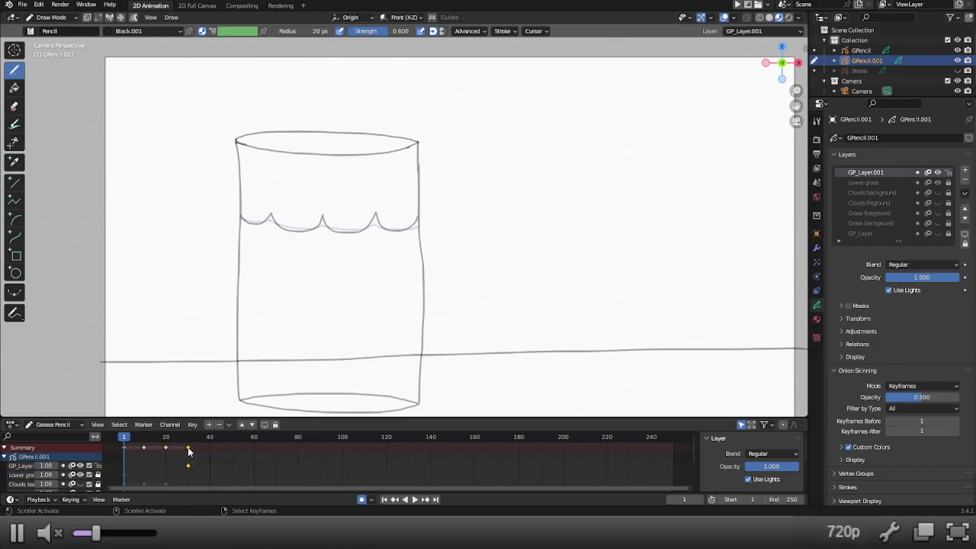
key(x)
click(188, 449)
mouse_move(105, 362)
mouse_down()
mouse_move(232, 324)
mouse_move(327, 317)
mouse_move(397, 336)
mouse_move(428, 316)
mouse_move(457, 327)
mouse_move(515, 319)
mouse_move(563, 337)
mouse_move(721, 327)
mouse_move(774, 348)
mouse_move(791, 339)
mouse_move(805, 347)
mouse_up()
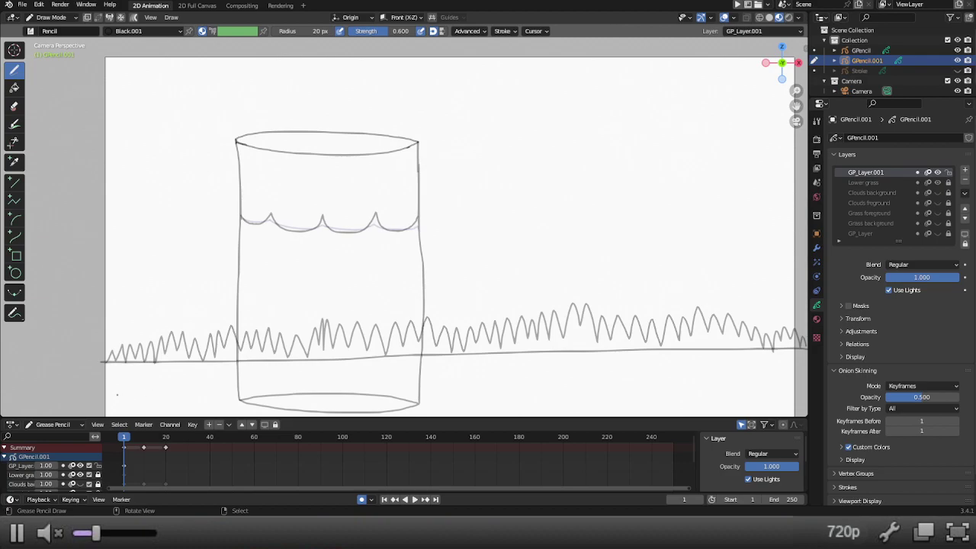
Step: Add two small grass tufts at the bottom left, the second beside the glass's left side
mouse_move(117, 395)
mouse_down()
mouse_move(108, 384)
mouse_move(131, 370)
mouse_move(162, 379)
mouse_up()
mouse_move(205, 390)
mouse_down()
mouse_move(211, 400)
mouse_move(214, 378)
mouse_move(221, 387)
mouse_move(227, 376)
mouse_move(251, 391)
mouse_up()
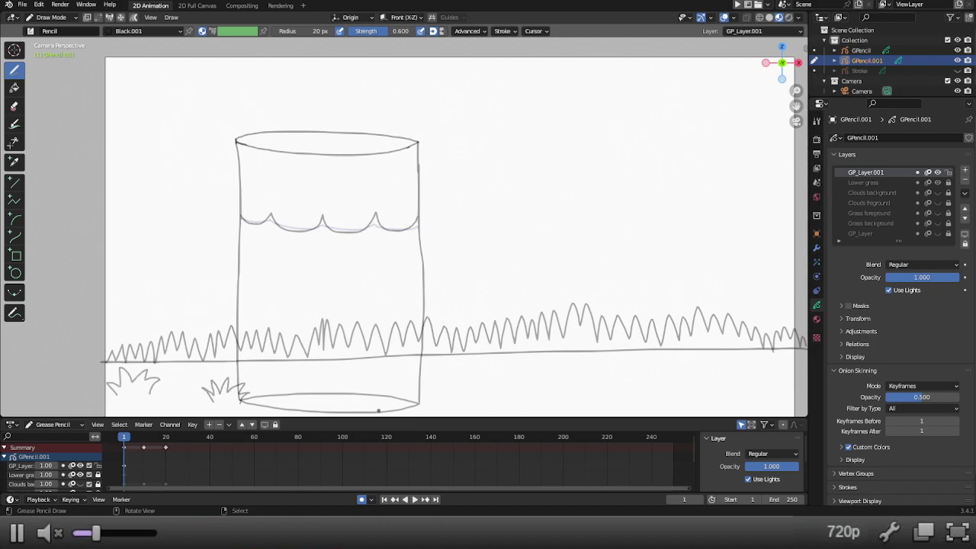
Step: Draw grass tufts below the glass, to its right, mid-right and toward the lower right
shift+middle_drag(378, 411, 388, 368)
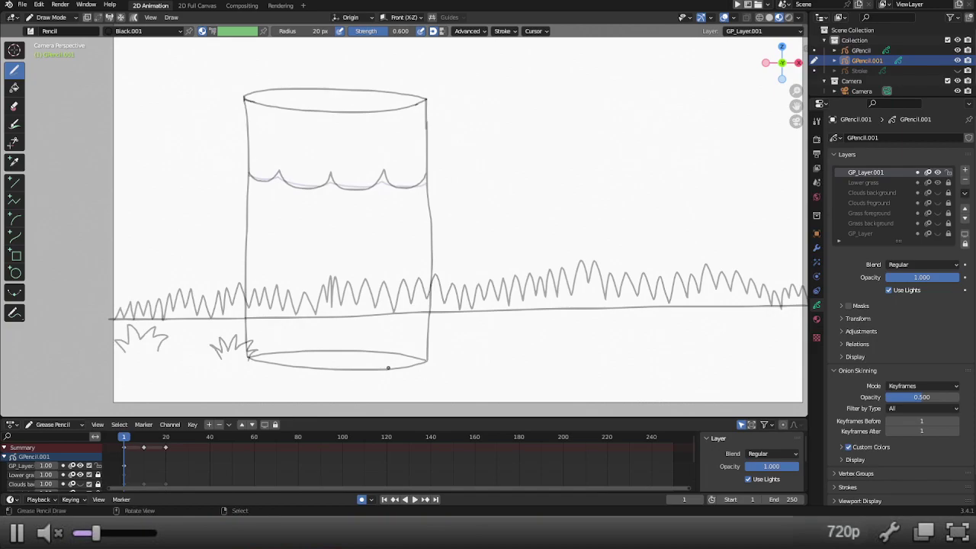
mouse_move(367, 381)
mouse_down()
mouse_move(374, 352)
mouse_move(389, 375)
mouse_move(404, 357)
mouse_move(425, 366)
mouse_up()
mouse_move(481, 336)
mouse_down()
mouse_move(493, 342)
mouse_move(500, 326)
mouse_move(515, 344)
mouse_move(533, 324)
mouse_move(536, 343)
mouse_move(554, 331)
mouse_move(545, 354)
mouse_up()
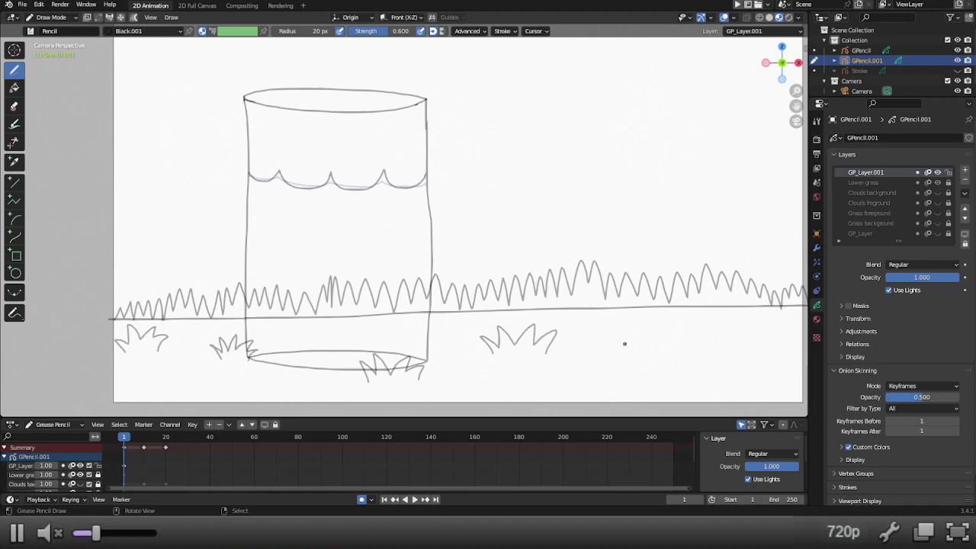
mouse_move(622, 352)
mouse_down()
mouse_move(613, 331)
mouse_move(634, 346)
mouse_move(630, 323)
mouse_move(654, 328)
mouse_move(665, 316)
mouse_move(662, 336)
mouse_move(674, 320)
mouse_move(677, 343)
mouse_move(699, 328)
mouse_move(708, 335)
mouse_up()
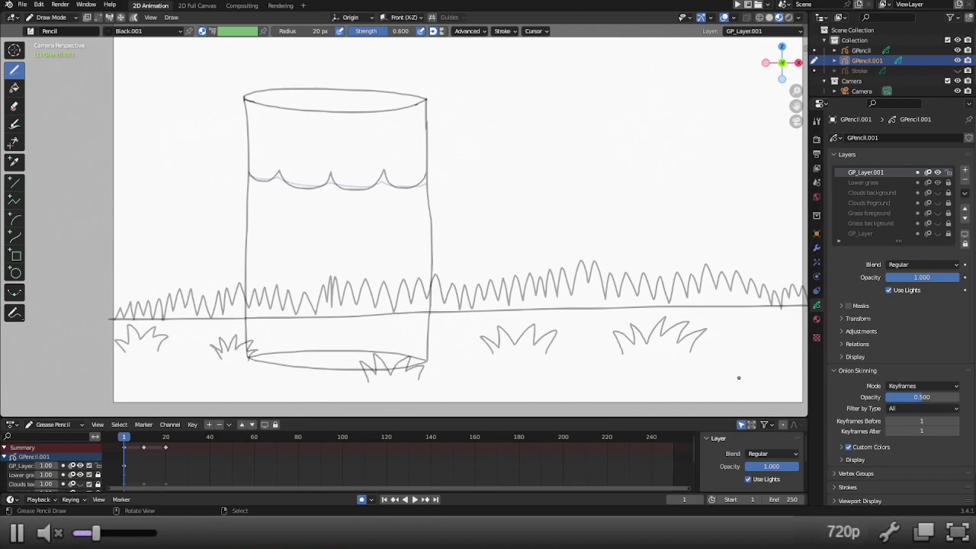
mouse_move(738, 378)
mouse_down()
mouse_move(733, 347)
mouse_move(745, 356)
mouse_move(764, 342)
mouse_move(759, 360)
mouse_move(772, 348)
mouse_up()
mouse_move(770, 351)
mouse_down()
mouse_move(783, 344)
mouse_move(786, 377)
mouse_up()
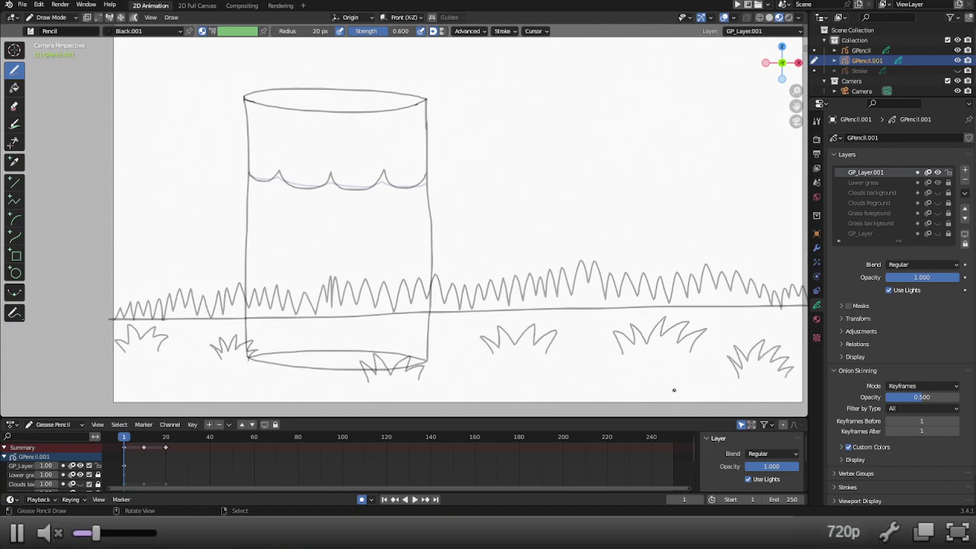
mouse_move(667, 394)
mouse_down()
mouse_move(669, 366)
mouse_move(709, 362)
mouse_move(707, 383)
mouse_up()
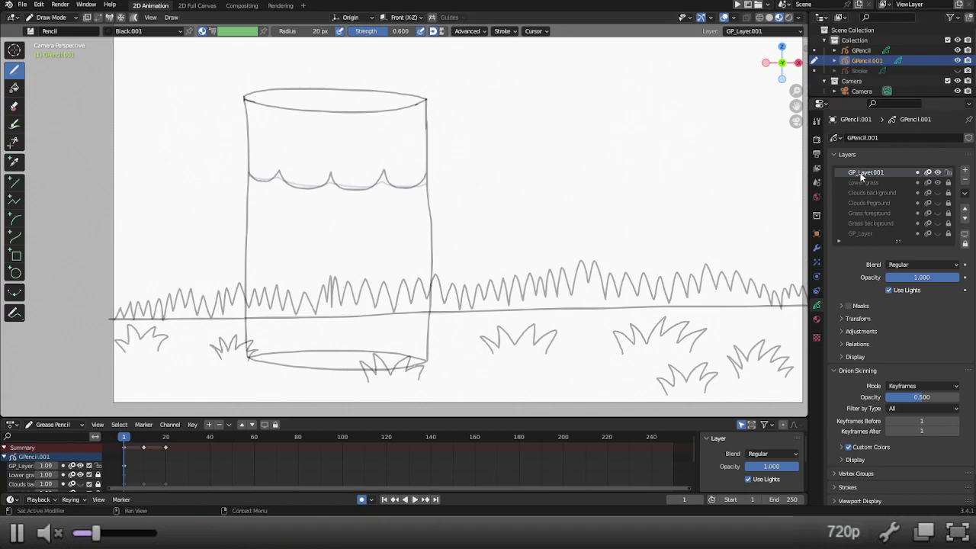
Step: Rename the grass layers to 'Background low grass' and 'Foreground low grass'
double_click(862, 182)
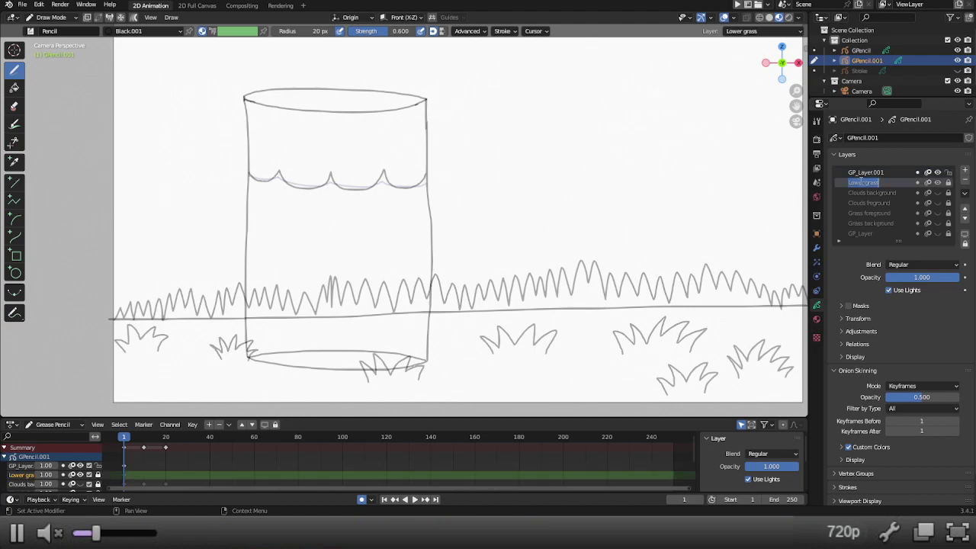
text(Backgrou)
text(nd low grass)
key(Return)
double_click(866, 173)
text(F)
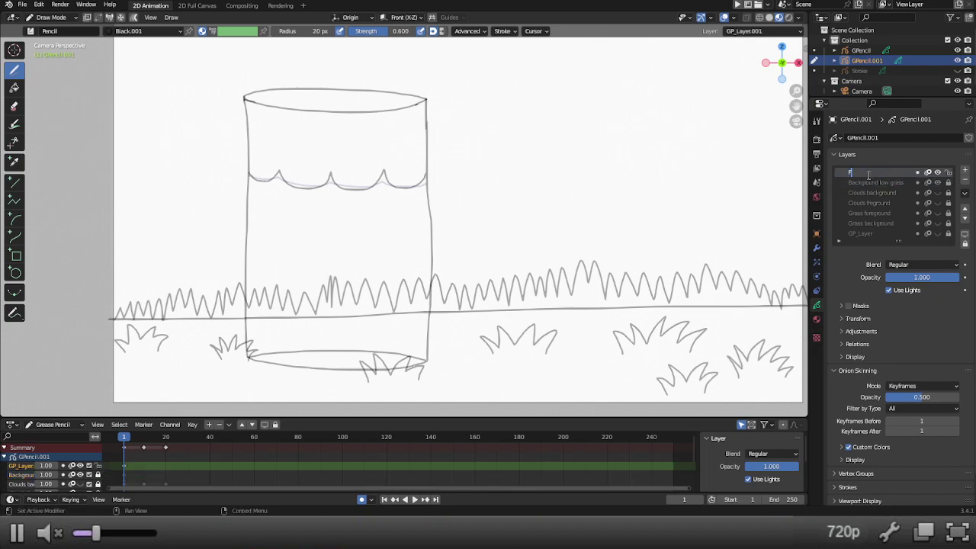
text(oreground low gra)
text(ss)
key(Return)
Step: In Edit Mode, move the seven small grass clumps to the Foreground low grass layer
key(ctrl+Tab)
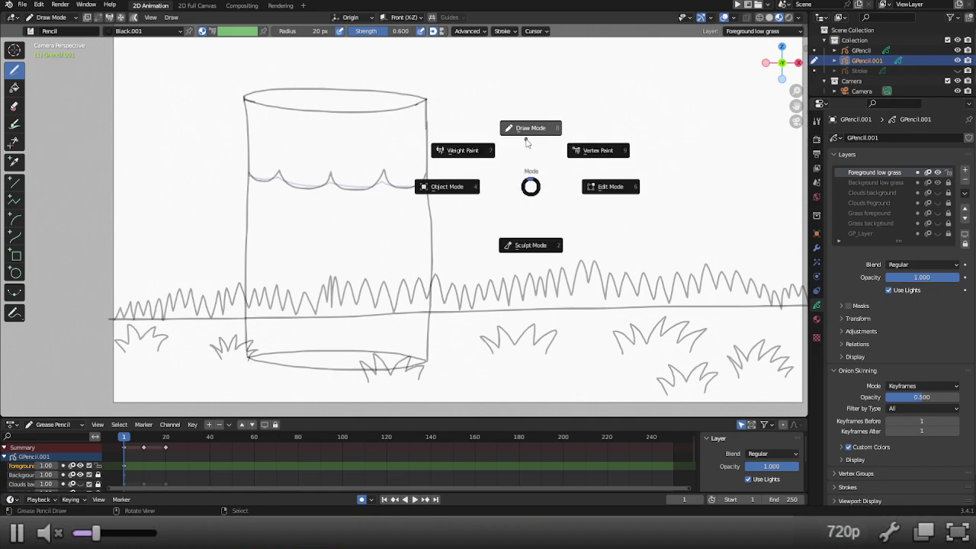
click(606, 186)
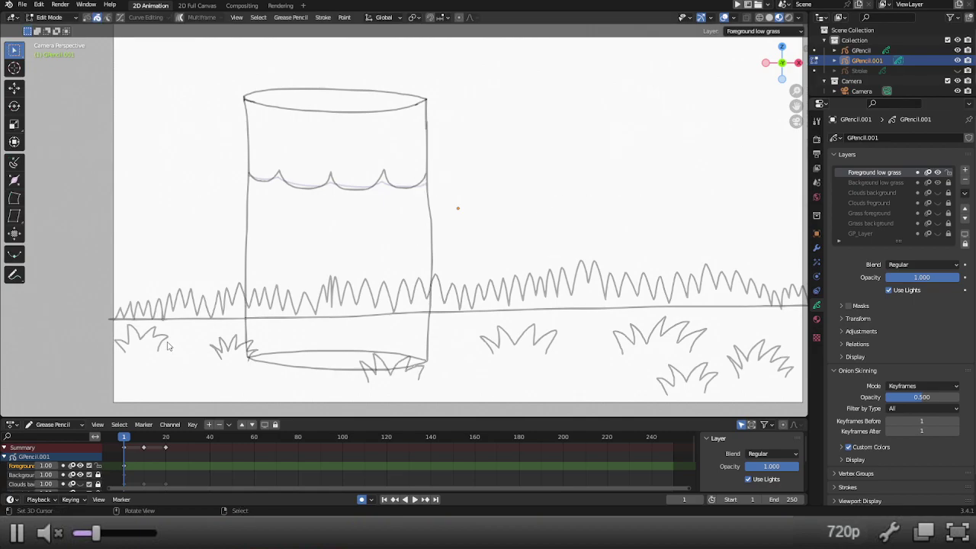
click(164, 346)
shift+click(243, 359)
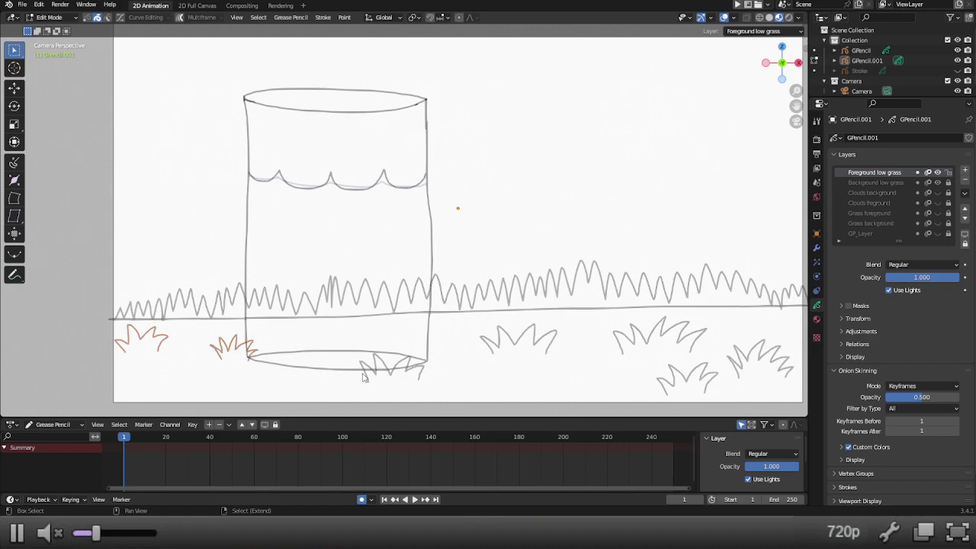
shift+click(365, 377)
shift+click(510, 344)
shift+click(643, 340)
shift+click(680, 375)
shift+click(752, 367)
key(m)
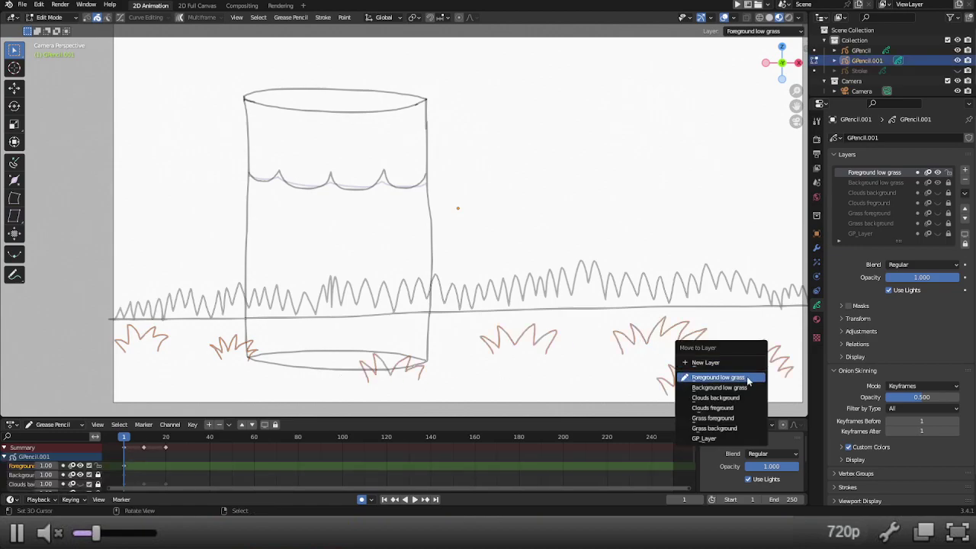
click(745, 377)
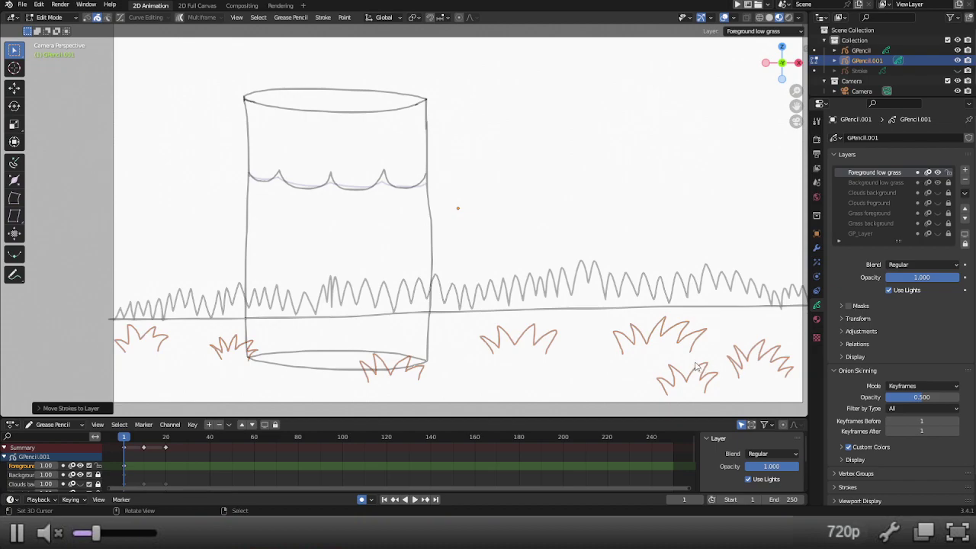
Step: Move the long zigzag grass stroke to Background low grass and check its visibility
shift+click(680, 298)
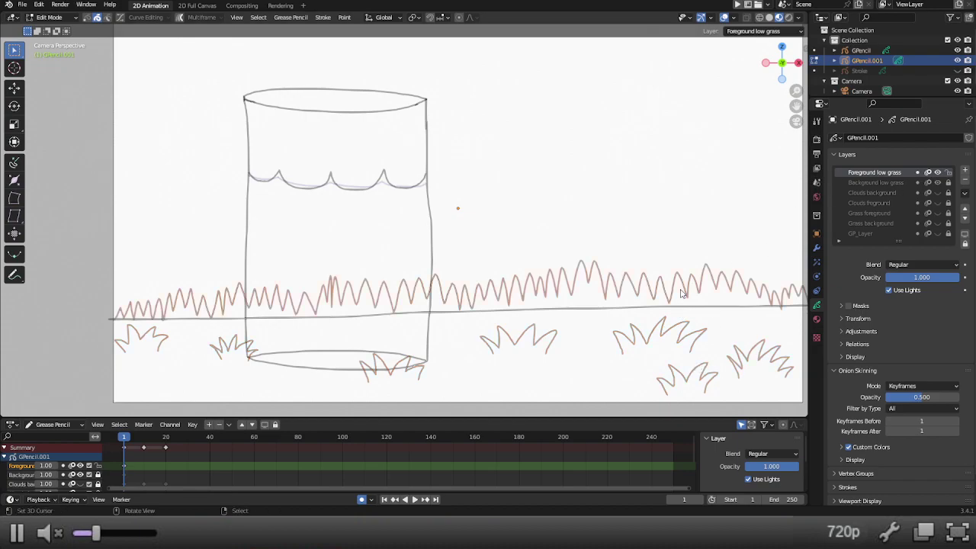
key(m)
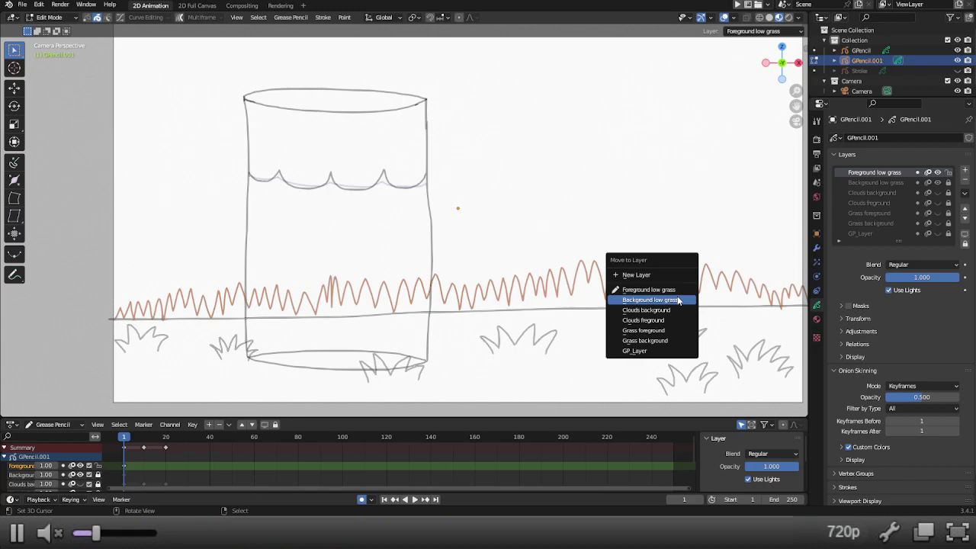
click(674, 300)
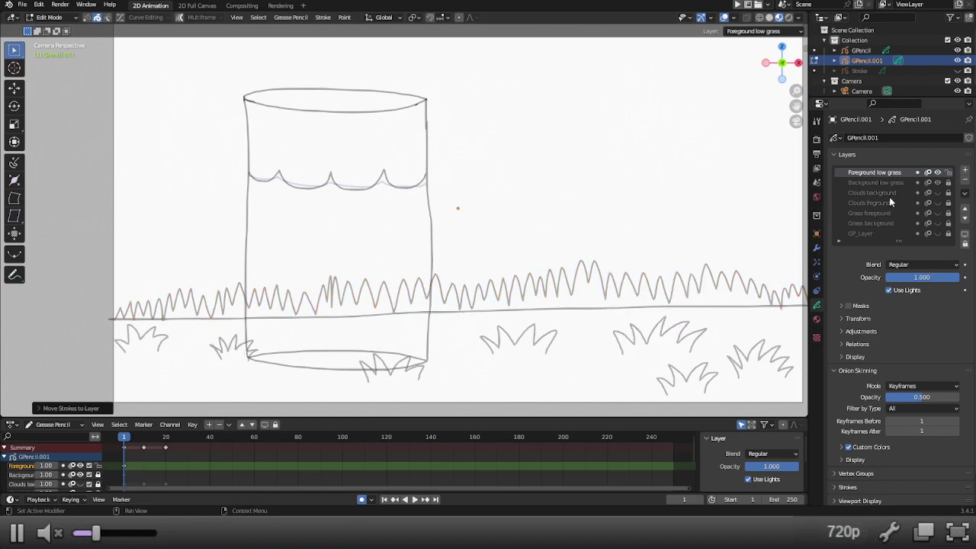
click(938, 183)
click(937, 183)
Step: Unlock Background low grass, delete the ground line stroke, and return to Draw Mode
click(514, 319)
click(948, 183)
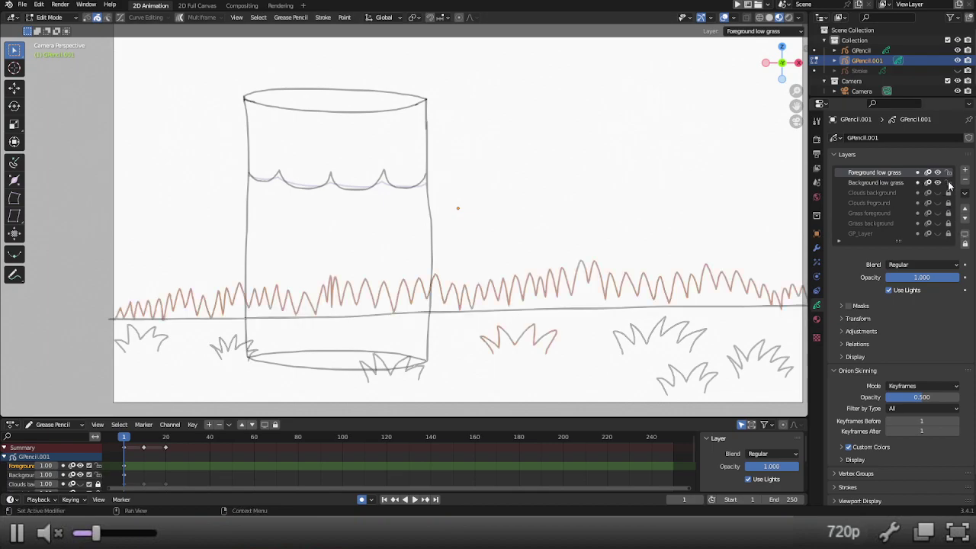
click(537, 312)
click(536, 312)
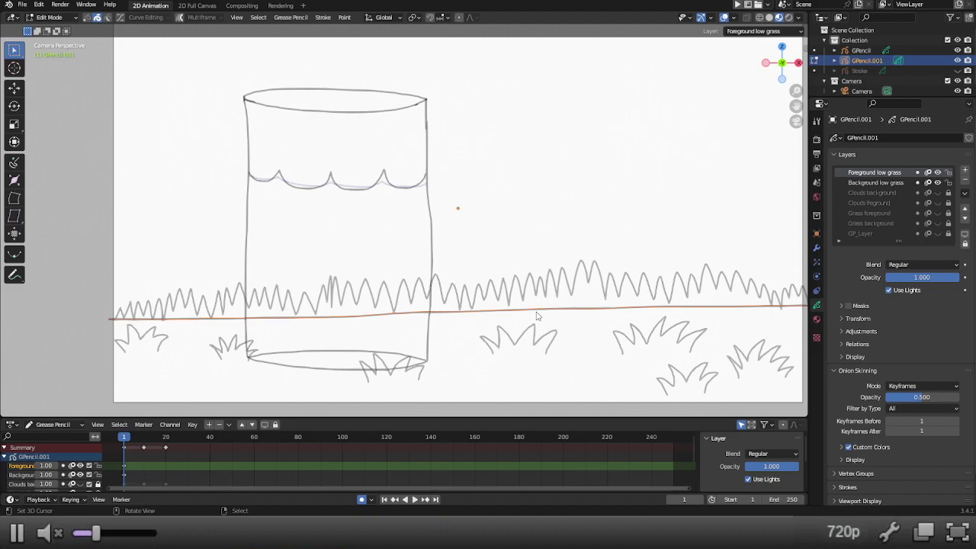
key(x)
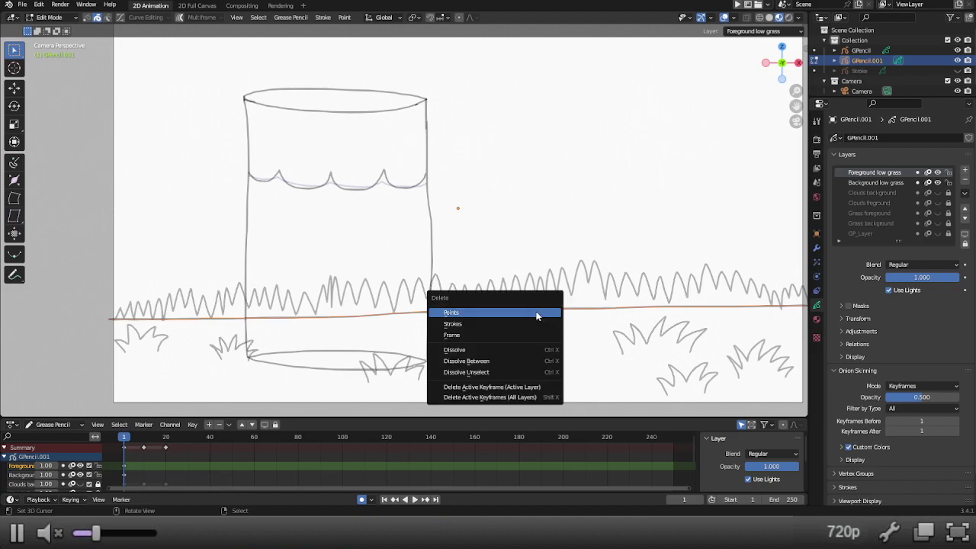
click(537, 312)
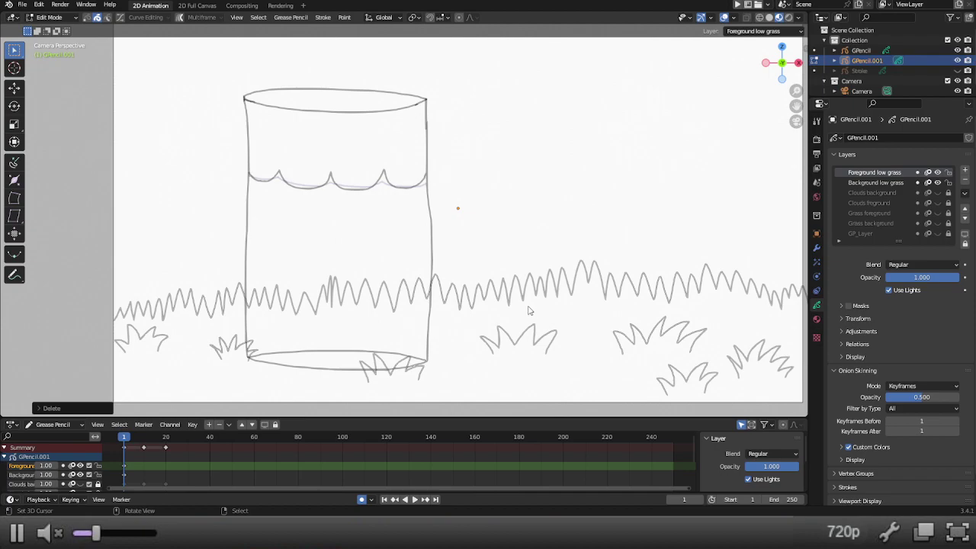
key(ctrl+Tab)
click(526, 251)
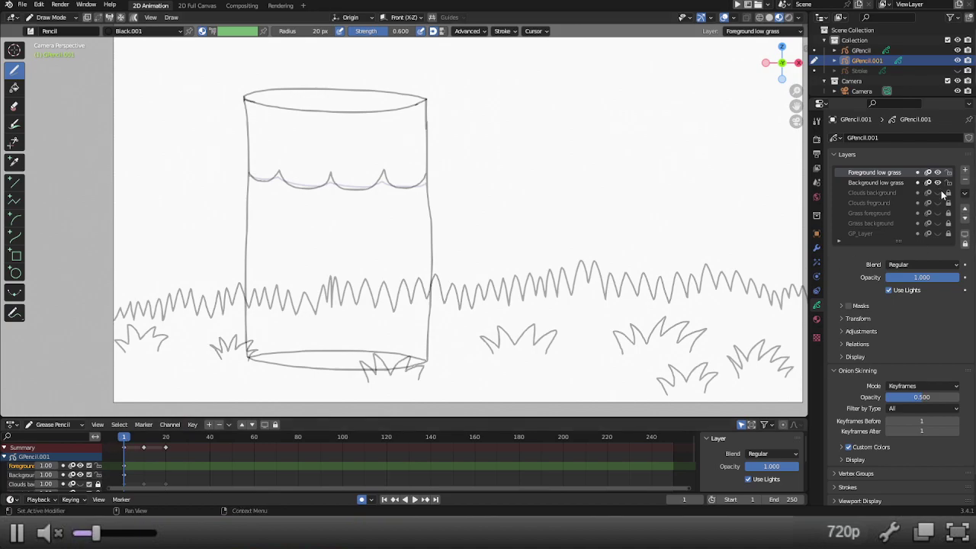
Step: Toggle the cloud and grass layers' visibility and check the drawing at frame 13
scroll(940, 192, down, 1)
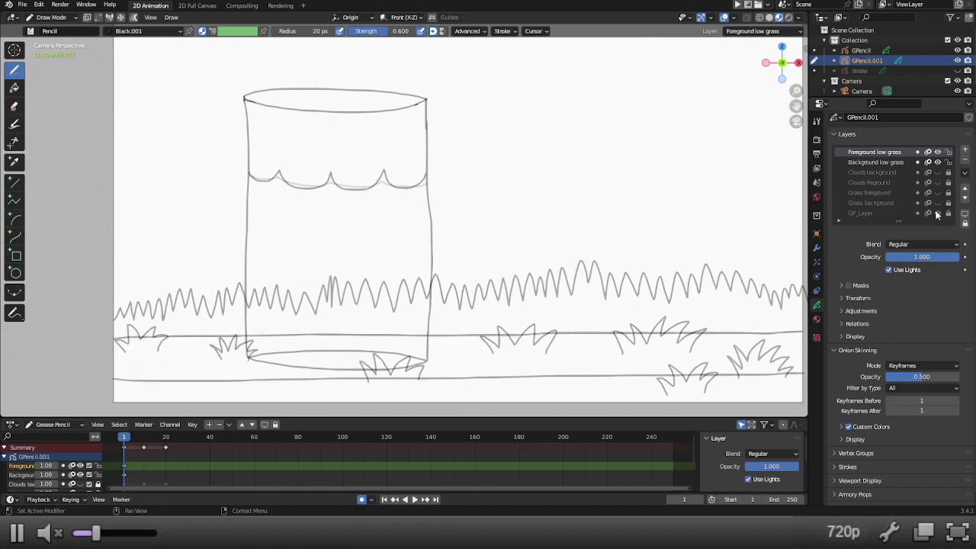
click(937, 213)
click(938, 172)
drag(937, 182, 940, 203)
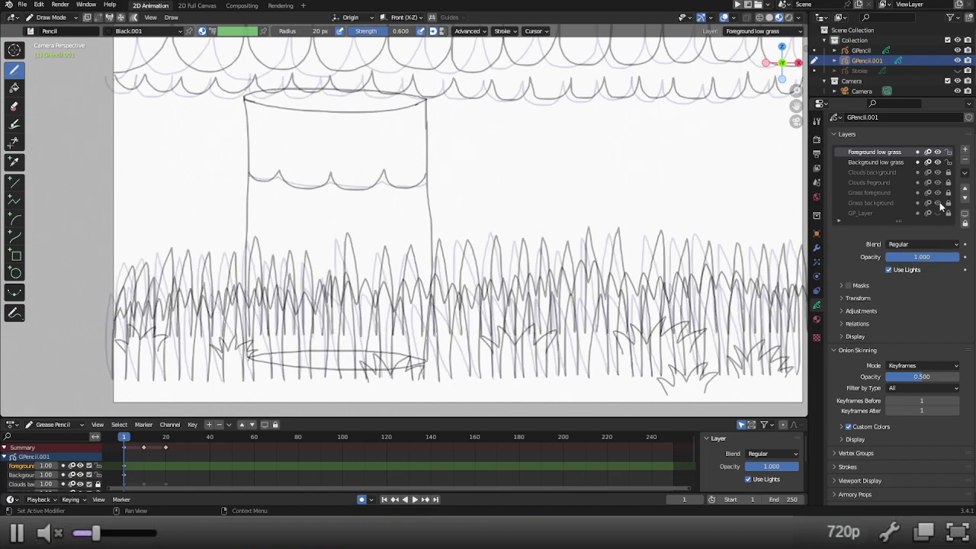
mouse_move(126, 441)
mouse_down()
mouse_move(279, 439)
mouse_move(126, 437)
mouse_up()
Step: Show the tall grass at frame 30, make Grass background active, and lock the low grass layers
drag(937, 152, 937, 202)
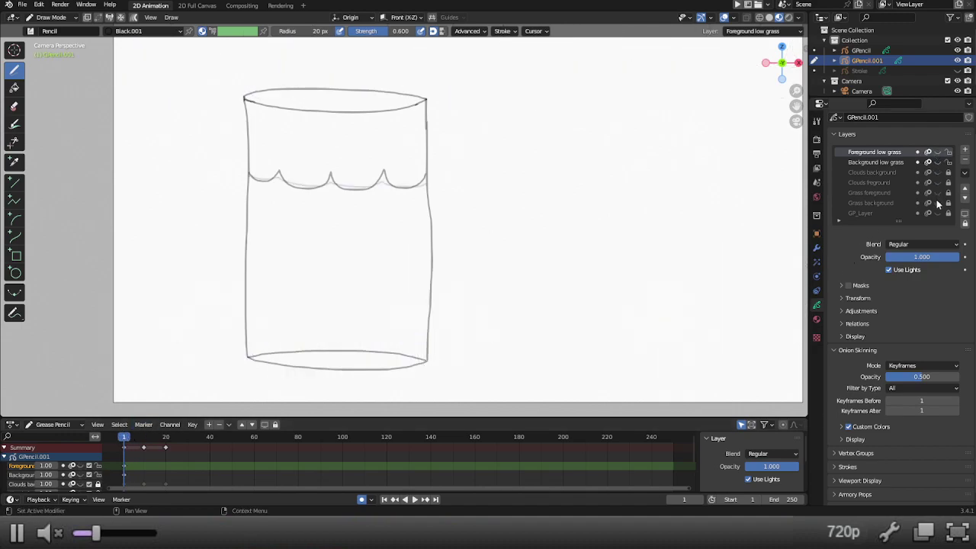
click(937, 204)
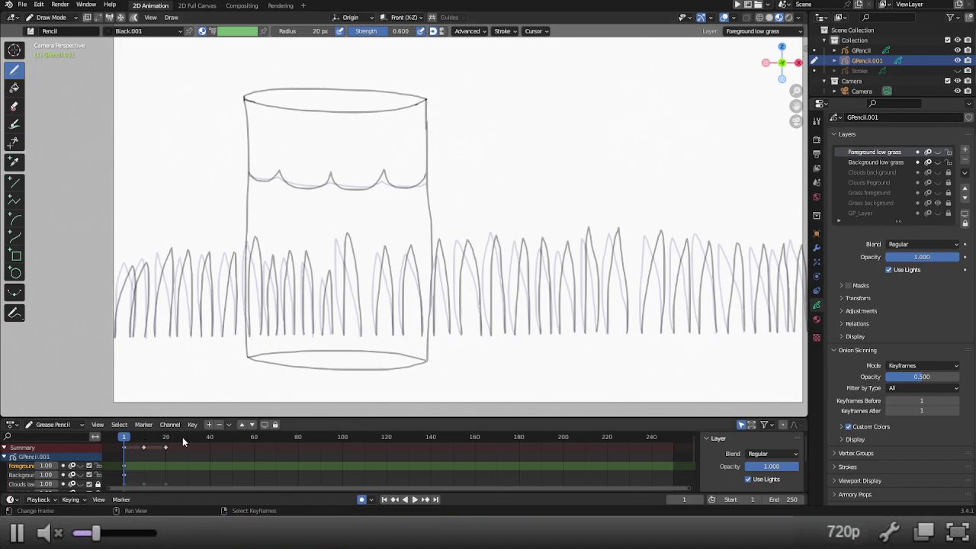
drag(169, 444, 188, 442)
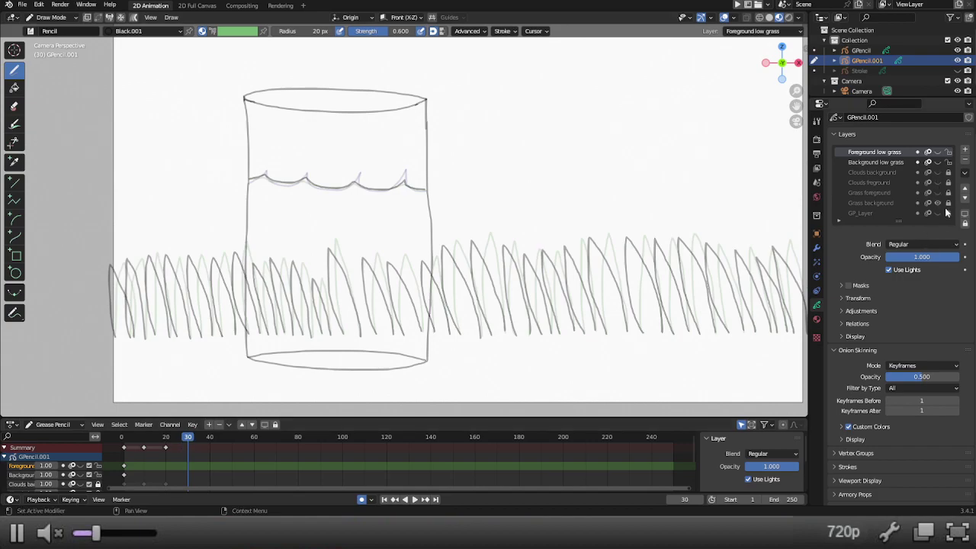
click(907, 203)
click(948, 203)
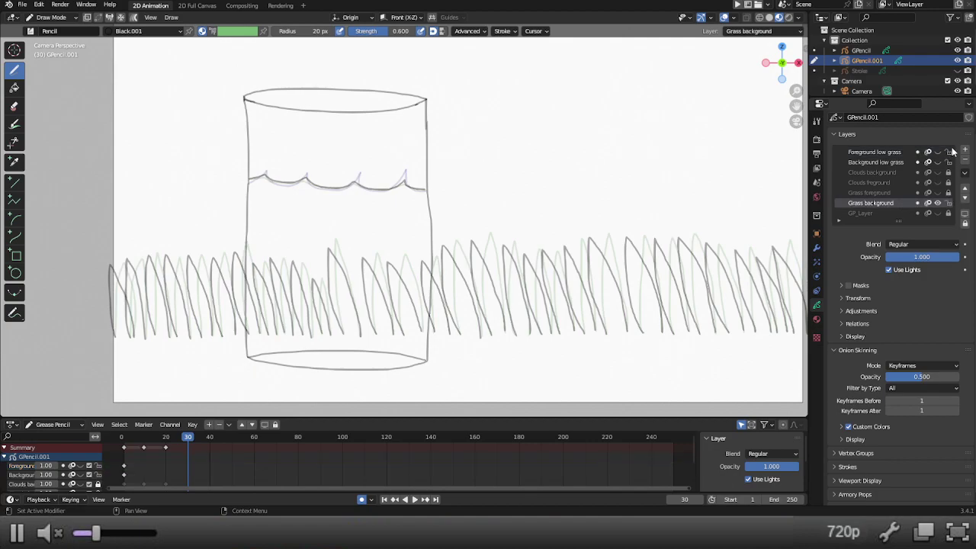
Step: Lock the other layers and redraw the leftmost frame-30 grass blades, undoing bad attempts
drag(948, 152, 948, 162)
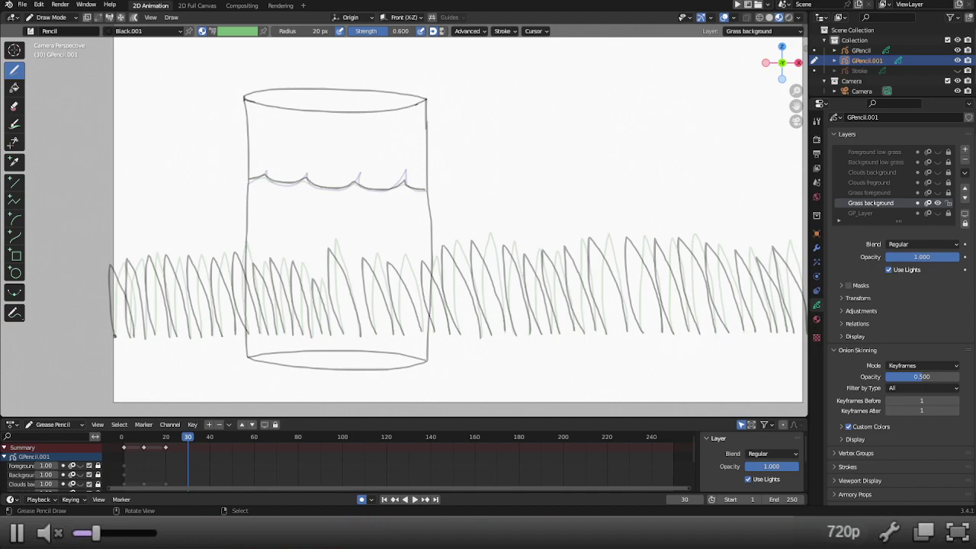
drag(115, 335, 108, 330)
key(ctrl+z)
drag(114, 336, 99, 297)
key(ctrl+z)
mouse_move(115, 335)
mouse_down()
mouse_move(96, 292)
mouse_move(104, 287)
mouse_move(133, 336)
mouse_move(115, 279)
mouse_move(142, 332)
mouse_move(140, 279)
mouse_move(169, 324)
mouse_move(158, 279)
mouse_move(172, 294)
mouse_move(187, 328)
mouse_move(175, 276)
mouse_move(206, 319)
mouse_move(199, 277)
mouse_move(208, 285)
mouse_move(235, 334)
mouse_move(218, 270)
mouse_move(251, 319)
mouse_move(244, 273)
mouse_move(276, 331)
mouse_move(263, 276)
mouse_move(294, 320)
mouse_move(276, 272)
mouse_move(308, 336)
mouse_move(280, 273)
mouse_move(310, 332)
mouse_up()
key(ctrl+z)
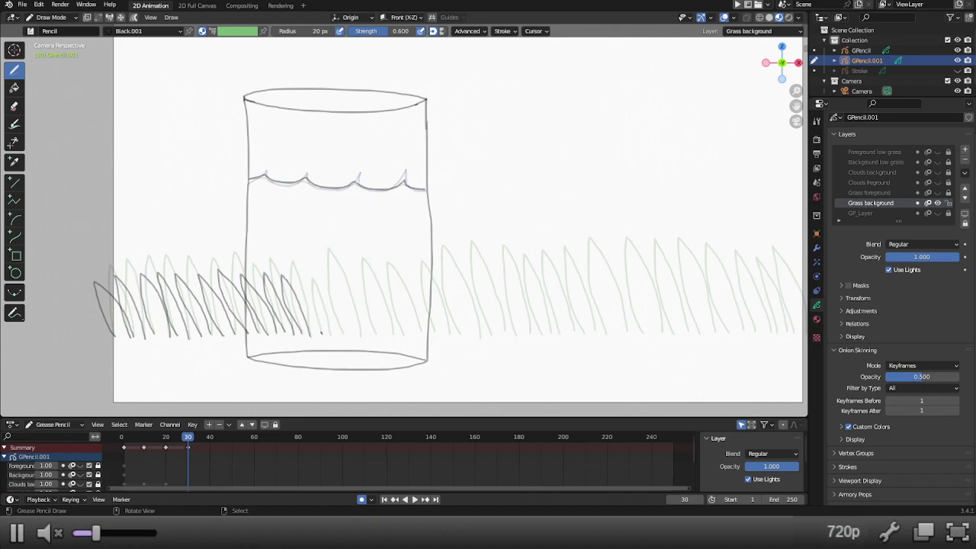
Step: Draw frame-30 blades inside the glass and just past its right side, redoing poor strokes
drag(321, 333, 307, 301)
key(ctrl+Tab)
key(ctrl+z)
mouse_move(319, 329)
mouse_down()
mouse_move(305, 291)
mouse_move(323, 305)
mouse_move(312, 324)
mouse_move(305, 298)
mouse_move(327, 321)
mouse_up()
key(ctrl+z)
key(ctrl+z)
mouse_move(301, 294)
mouse_down()
mouse_move(327, 330)
mouse_move(317, 279)
mouse_move(355, 323)
mouse_move(348, 268)
mouse_move(394, 336)
mouse_up()
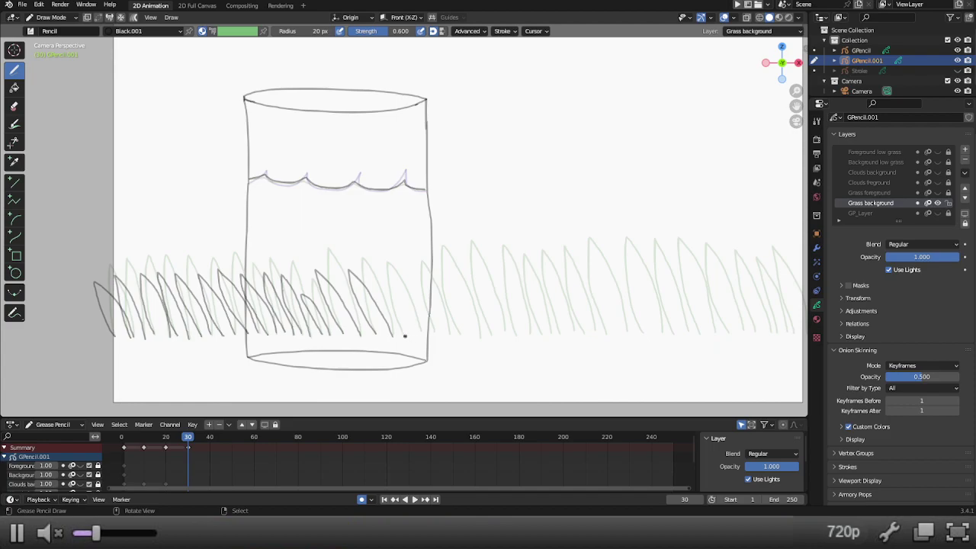
Step: Draw frame-30 background blades from right of the glass to the right edge, undoing stray strokes
key(ctrl+z)
drag(373, 330, 340, 282)
key(ctrl+z)
mouse_move(374, 332)
mouse_down()
mouse_move(346, 271)
mouse_move(386, 306)
mouse_move(394, 329)
mouse_move(373, 271)
mouse_move(419, 326)
mouse_move(407, 271)
mouse_move(447, 326)
mouse_move(426, 276)
mouse_up()
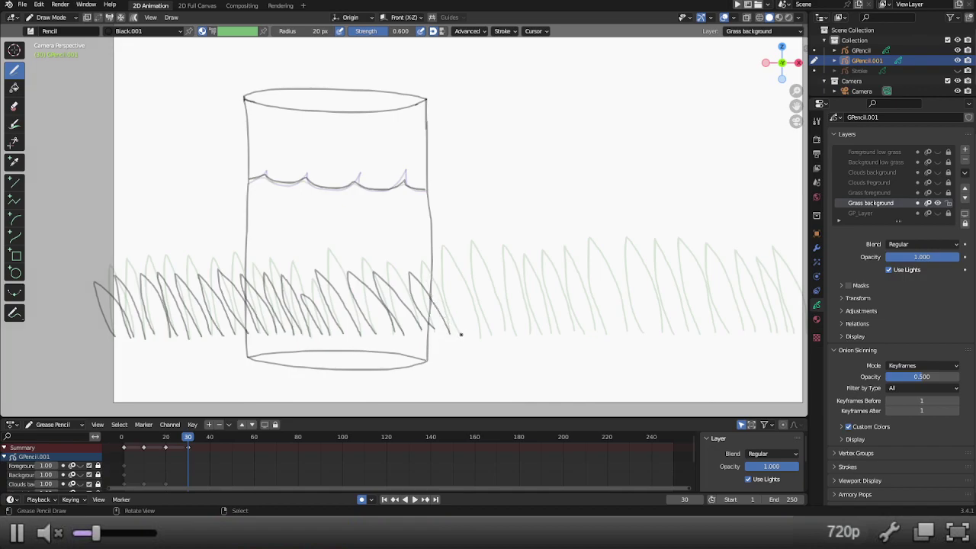
key(ctrl+z)
mouse_move(460, 334)
mouse_down()
mouse_move(430, 267)
mouse_move(472, 314)
mouse_move(461, 268)
mouse_move(503, 325)
mouse_move(488, 254)
mouse_move(529, 308)
mouse_move(509, 263)
mouse_move(547, 324)
mouse_move(534, 270)
mouse_move(572, 327)
mouse_move(573, 306)
mouse_move(548, 259)
mouse_move(591, 322)
mouse_move(599, 314)
mouse_move(572, 250)
mouse_move(593, 264)
mouse_move(625, 329)
mouse_up()
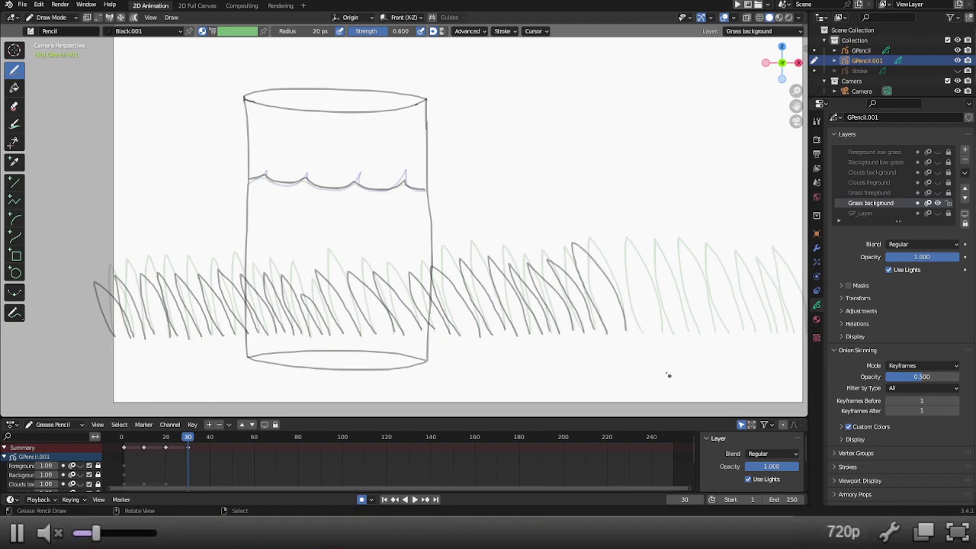
mouse_move(642, 333)
mouse_down()
mouse_move(611, 246)
mouse_move(673, 333)
mouse_move(640, 244)
mouse_move(688, 311)
mouse_move(663, 242)
mouse_move(716, 311)
mouse_move(692, 250)
mouse_move(710, 265)
mouse_move(741, 329)
mouse_move(721, 320)
mouse_move(689, 250)
mouse_move(741, 317)
mouse_move(724, 265)
mouse_move(739, 274)
mouse_move(769, 326)
mouse_move(744, 263)
mouse_move(780, 320)
mouse_up()
key(ctrl+z)
key(ctrl+z)
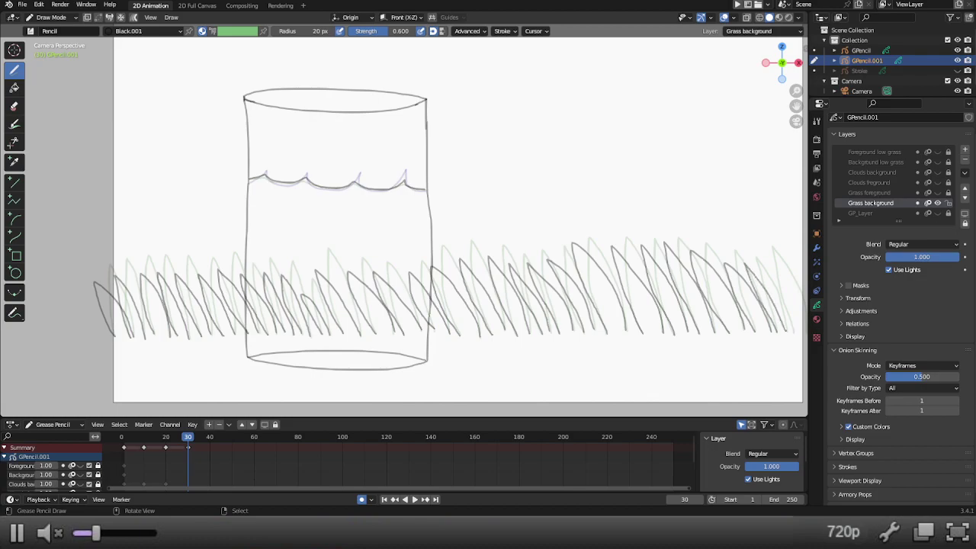
mouse_move(792, 331)
mouse_down()
mouse_move(762, 259)
mouse_move(806, 314)
mouse_up()
Step: Hide Grass background, make Grass foreground visible and active, and draw its left-edge blades
click(937, 202)
click(938, 193)
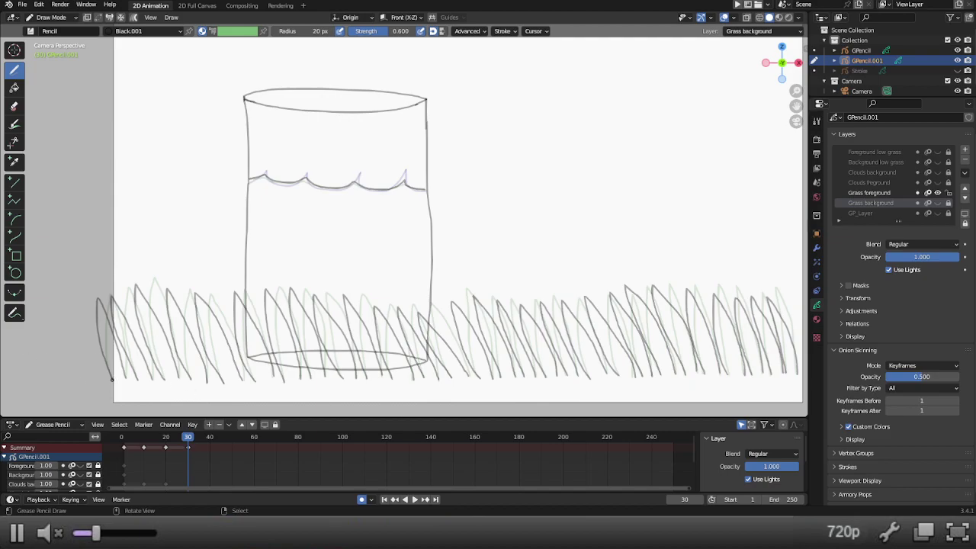
click(112, 379)
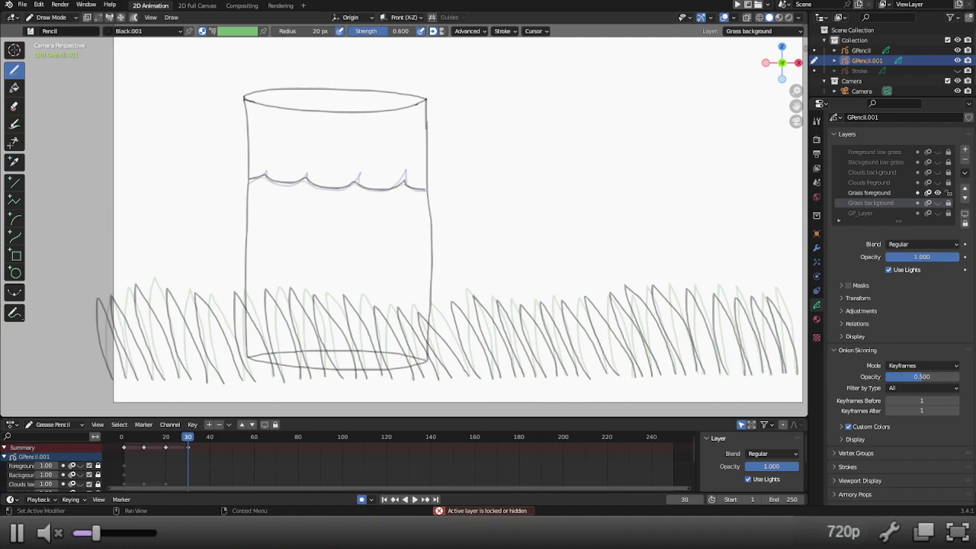
click(899, 192)
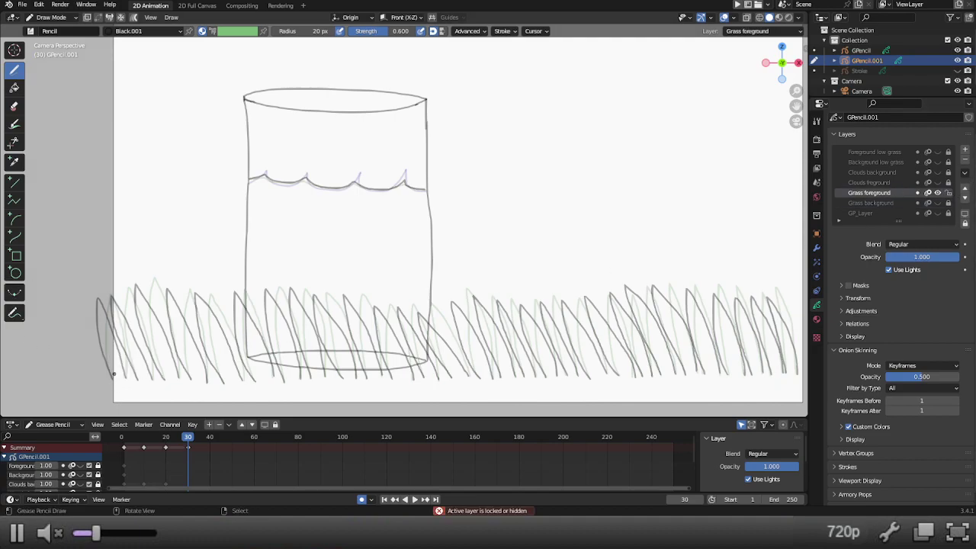
click(112, 379)
mouse_move(94, 355)
mouse_down()
mouse_move(86, 321)
mouse_move(120, 377)
mouse_move(126, 365)
mouse_move(111, 308)
mouse_move(151, 378)
mouse_move(129, 306)
mouse_move(175, 369)
mouse_move(161, 314)
mouse_move(206, 381)
mouse_move(191, 315)
mouse_move(214, 328)
mouse_move(239, 377)
mouse_move(221, 315)
mouse_move(270, 369)
mouse_move(253, 294)
mouse_move(281, 327)
mouse_move(296, 368)
mouse_move(278, 309)
mouse_move(330, 357)
mouse_move(306, 297)
mouse_move(351, 364)
mouse_move(333, 297)
mouse_move(376, 358)
mouse_move(363, 306)
mouse_move(397, 352)
mouse_move(390, 314)
mouse_move(427, 360)
mouse_move(407, 316)
mouse_move(446, 350)
mouse_up()
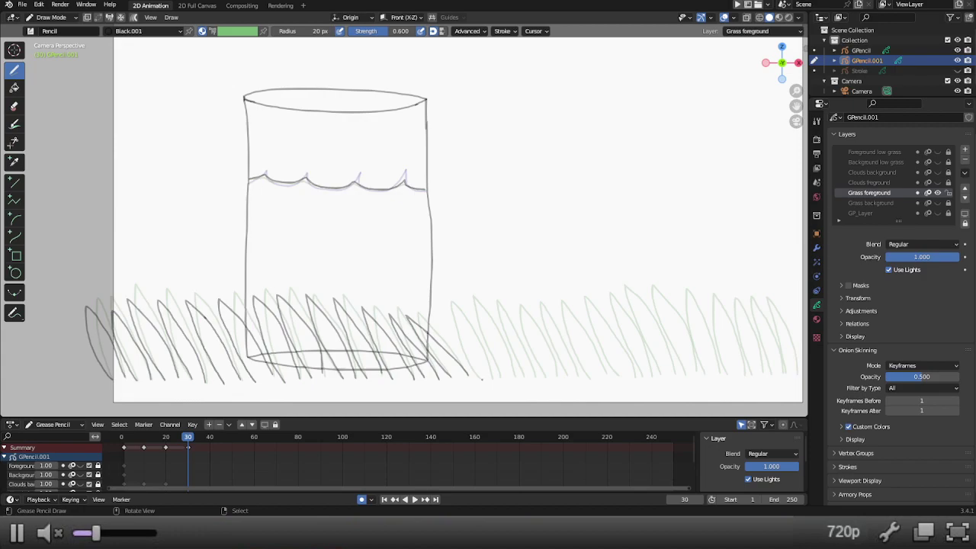
Step: Draw the foreground blades to the right edge, show Grass background, and briefly play the animation
mouse_move(481, 378)
mouse_down()
mouse_move(440, 308)
mouse_move(487, 359)
mouse_move(463, 308)
mouse_move(500, 345)
mouse_up()
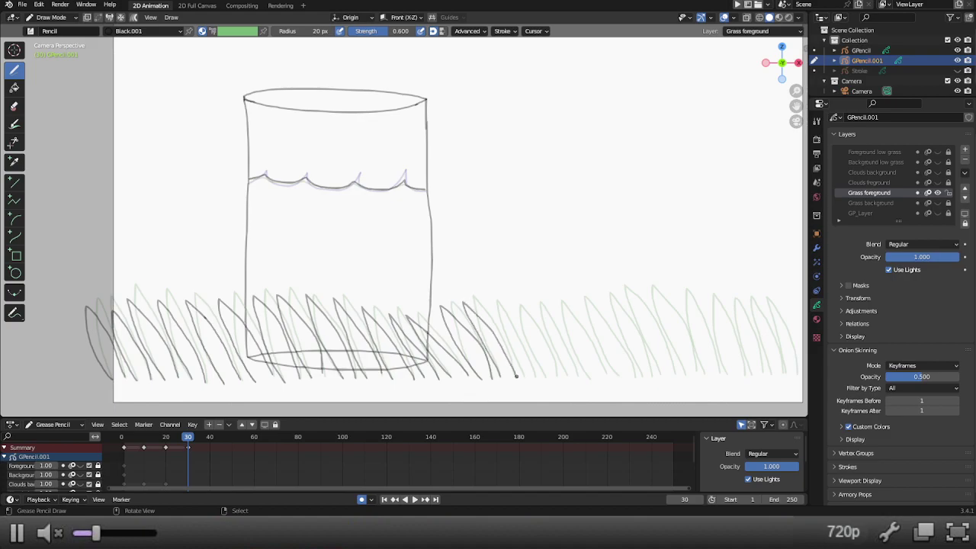
mouse_move(524, 377)
mouse_down()
mouse_move(494, 324)
mouse_move(531, 369)
mouse_move(509, 308)
mouse_move(558, 378)
mouse_move(536, 315)
mouse_move(577, 374)
mouse_move(550, 312)
mouse_move(598, 361)
mouse_move(605, 357)
mouse_move(576, 303)
mouse_move(600, 321)
mouse_move(632, 374)
mouse_move(606, 307)
mouse_move(652, 373)
mouse_move(628, 308)
mouse_move(670, 364)
mouse_move(648, 301)
mouse_move(684, 326)
mouse_move(694, 363)
mouse_move(674, 297)
mouse_move(717, 358)
mouse_move(696, 300)
mouse_move(745, 360)
mouse_move(720, 301)
mouse_move(768, 363)
mouse_move(743, 305)
mouse_move(779, 356)
mouse_move(758, 294)
mouse_move(777, 308)
mouse_move(798, 364)
mouse_up()
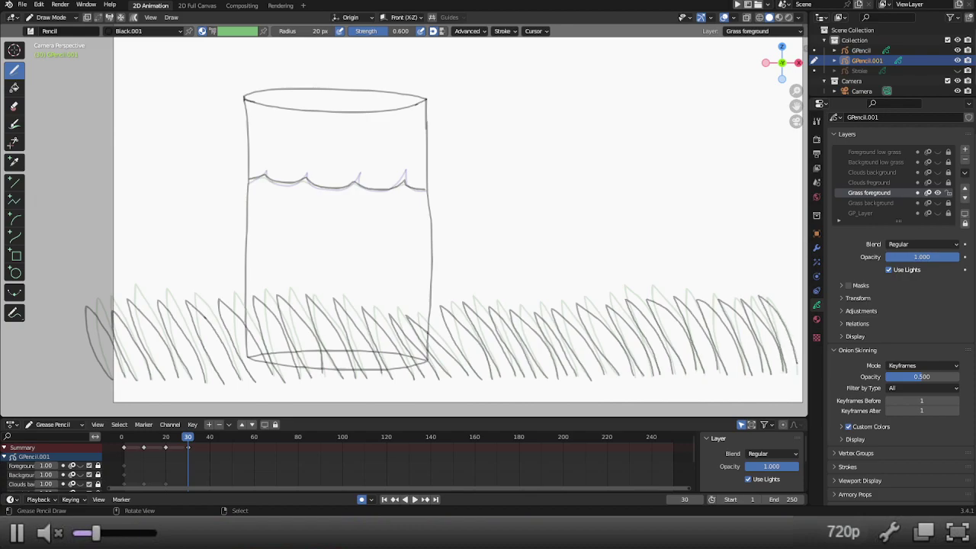
click(937, 203)
key(space)
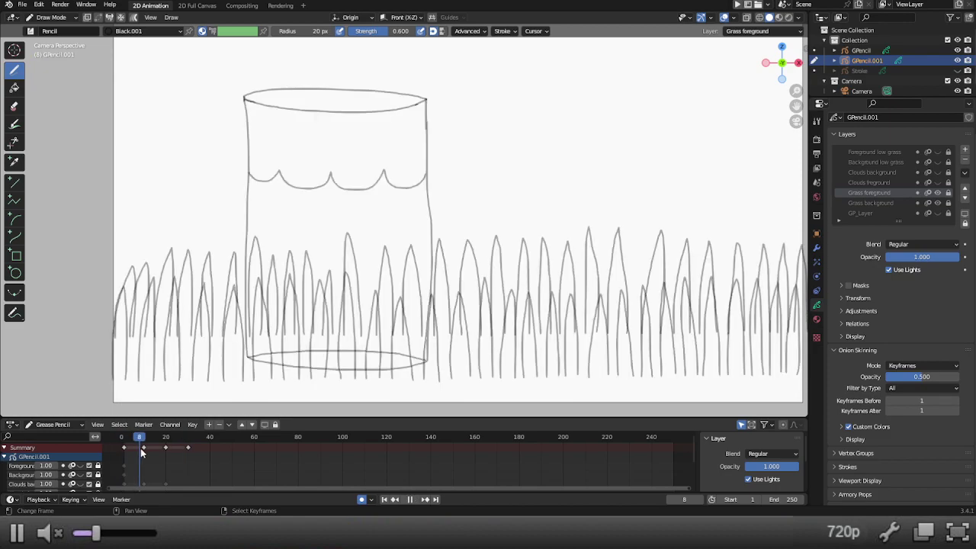
key(Escape)
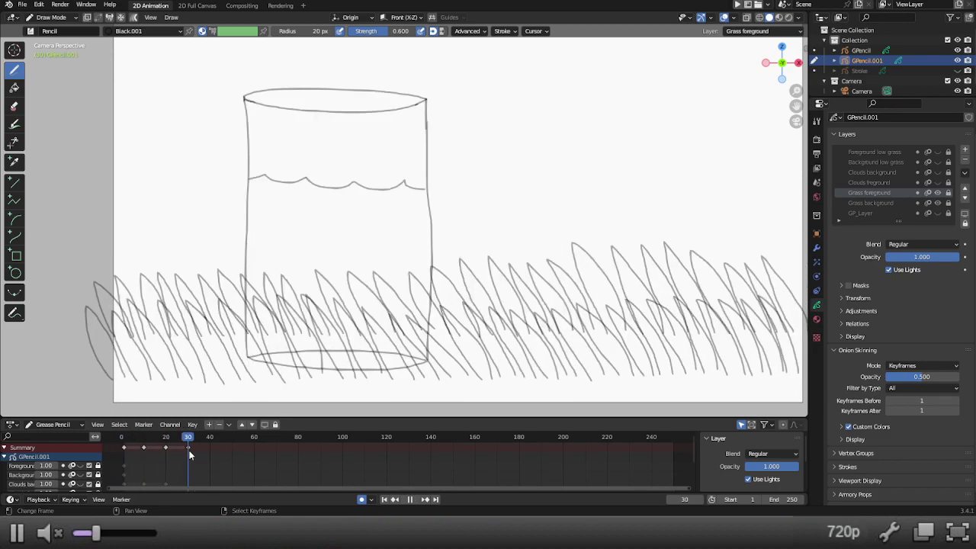
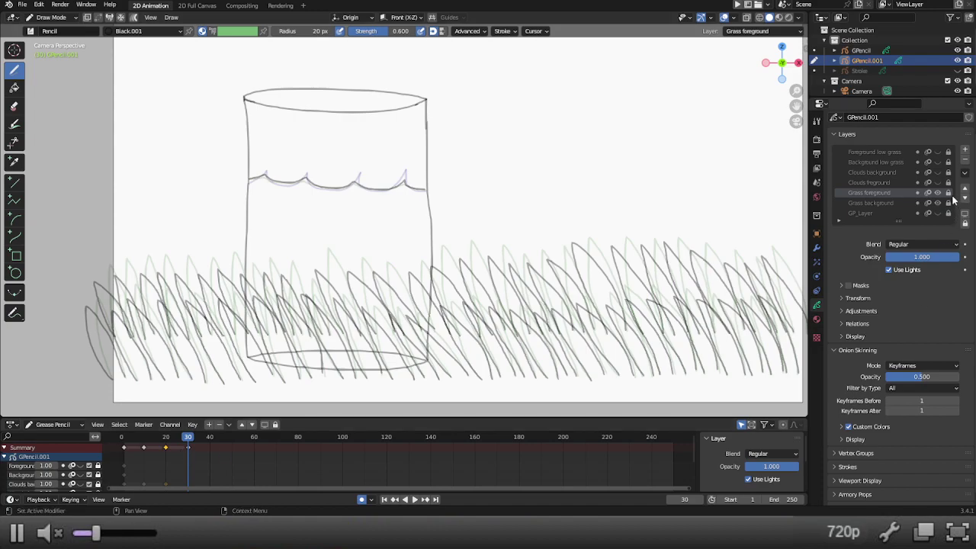
Step: Unlock the other layers and select the grass keyframes at frames 0 and 10
click(964, 223)
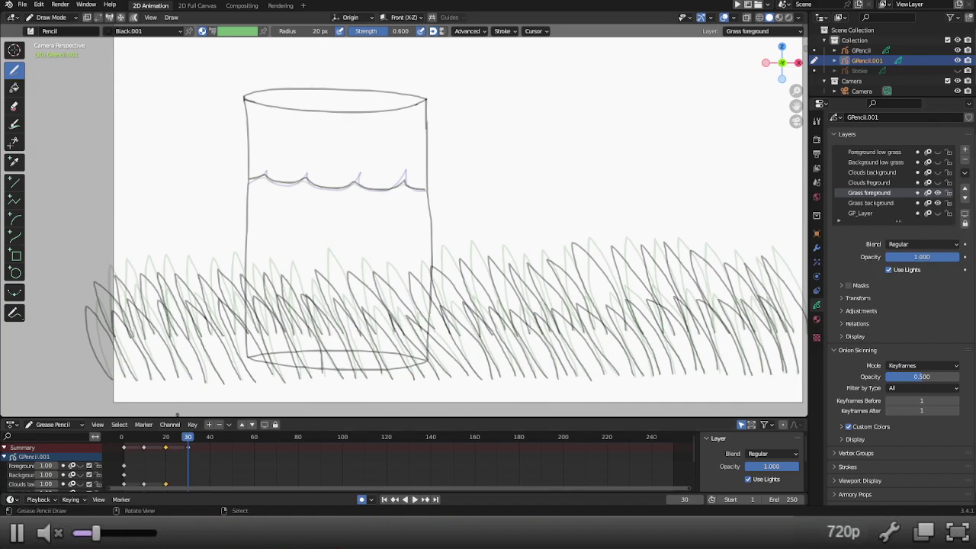
key(g)
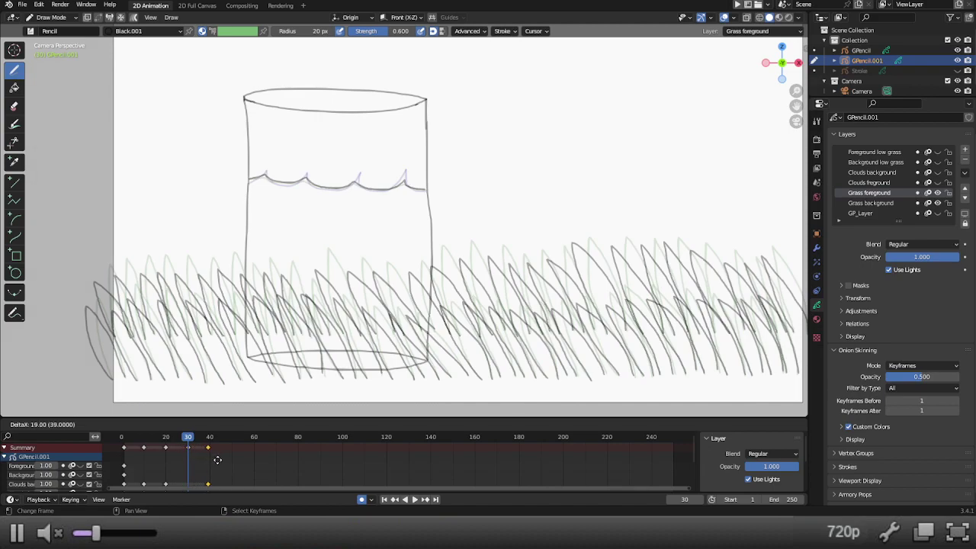
key(Escape)
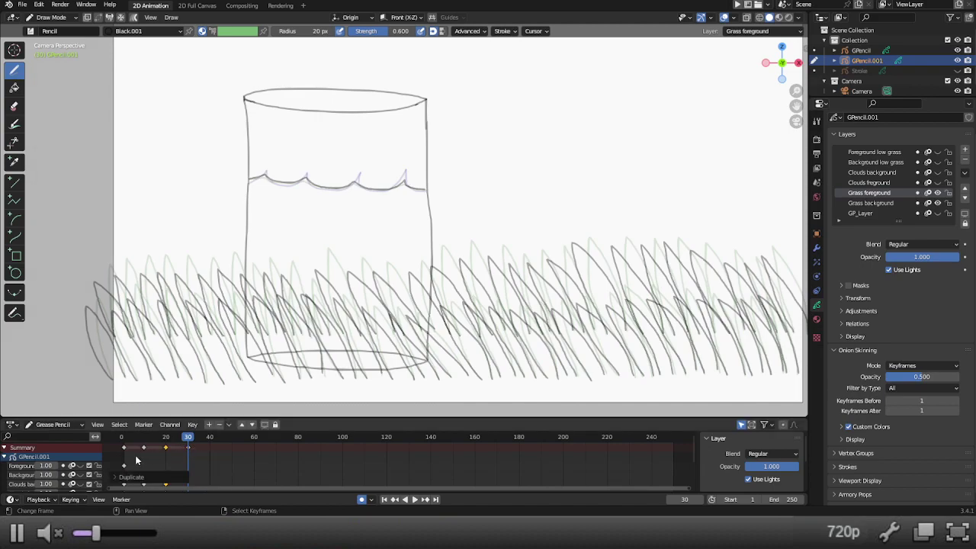
click(124, 449)
click(143, 449)
Step: Duplicate the frame-20 grass keyframes to frame 40 and move a copy of the frame-10 drawing later
scroll(157, 454, down, 2)
middle_drag(167, 457, 187, 467)
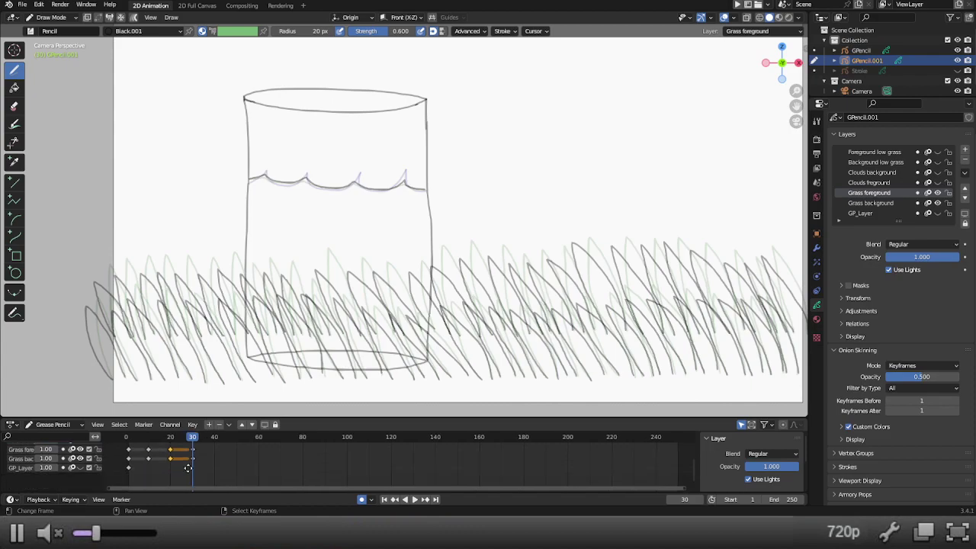
scroll(183, 469, up, 3)
scroll(179, 472, up, 3)
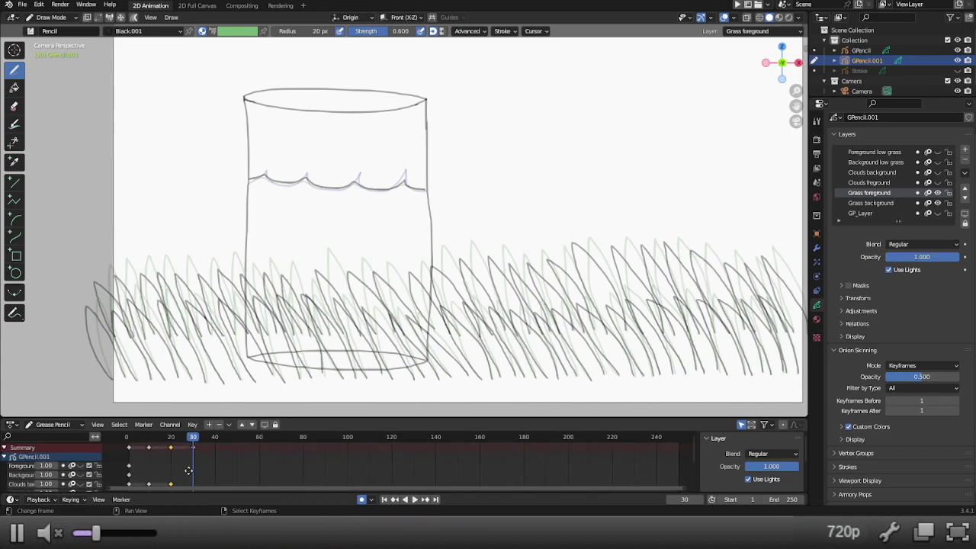
key(shift+d)
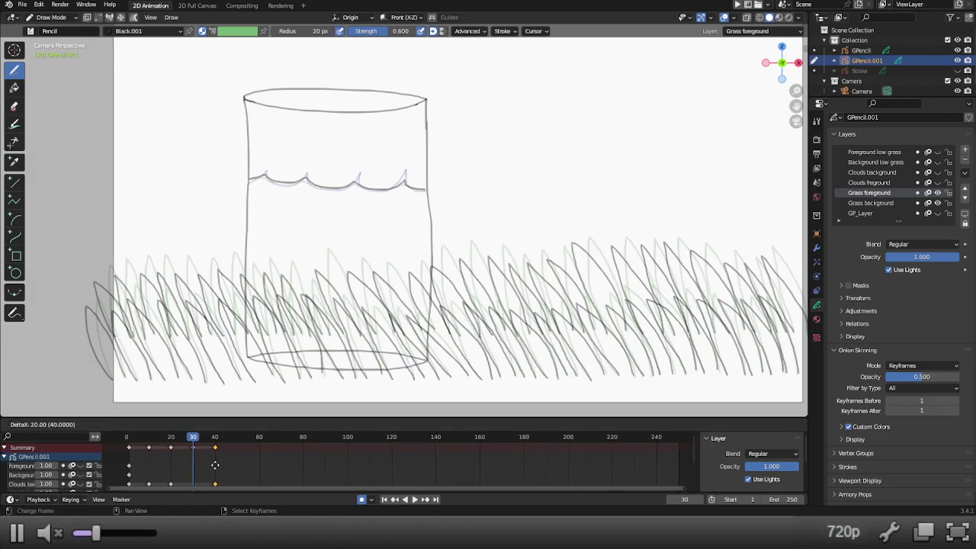
click(211, 468)
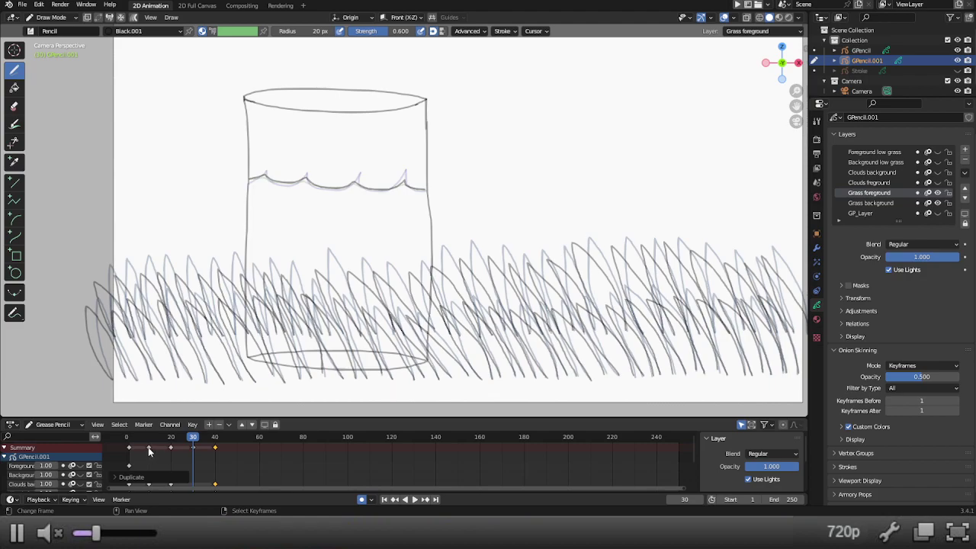
drag(148, 447, 237, 456)
click(215, 447)
Step: Copy grass keyframes on to frames 60 and 70, then make the cloud layers visible again
key(shift+d)
click(263, 456)
click(196, 449)
click(259, 447)
key(shift+d)
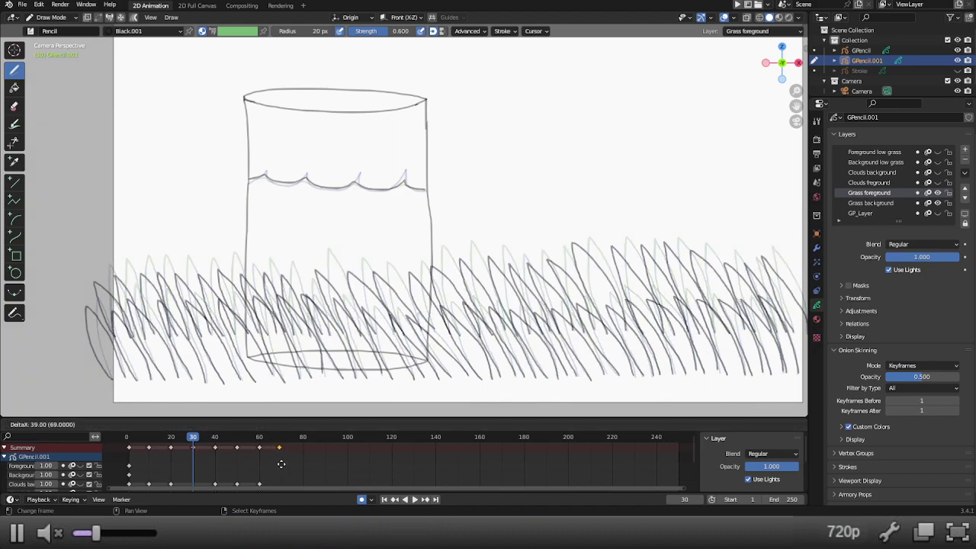
click(280, 460)
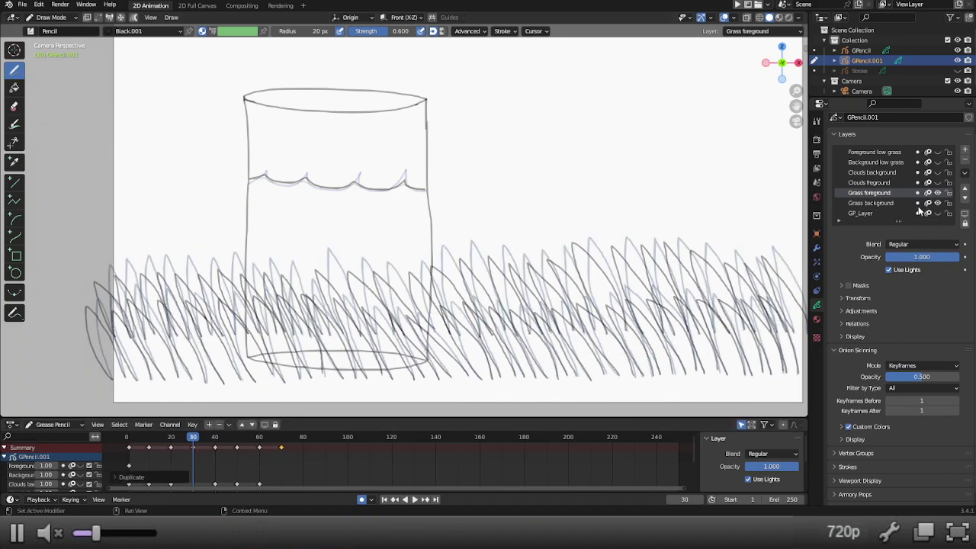
drag(938, 182, 945, 157)
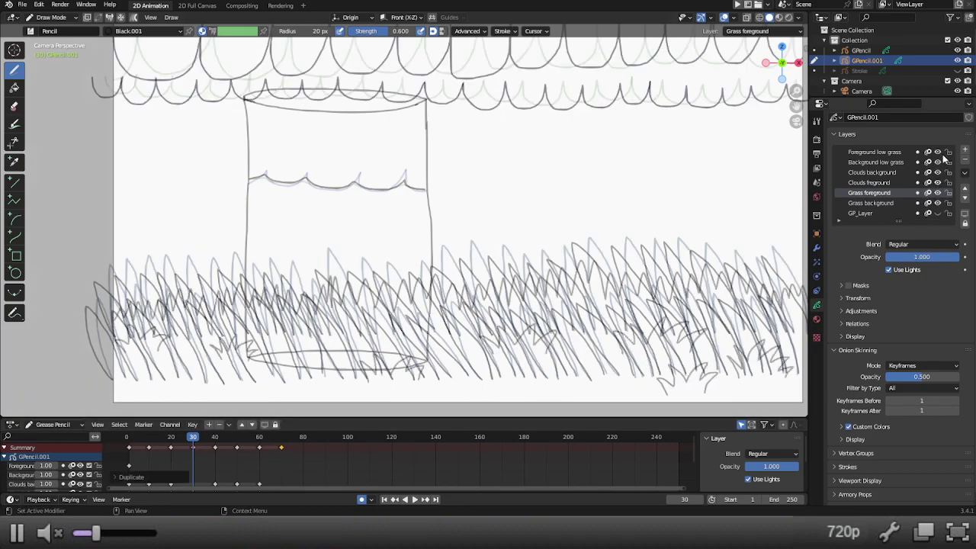
drag(131, 441, 283, 446)
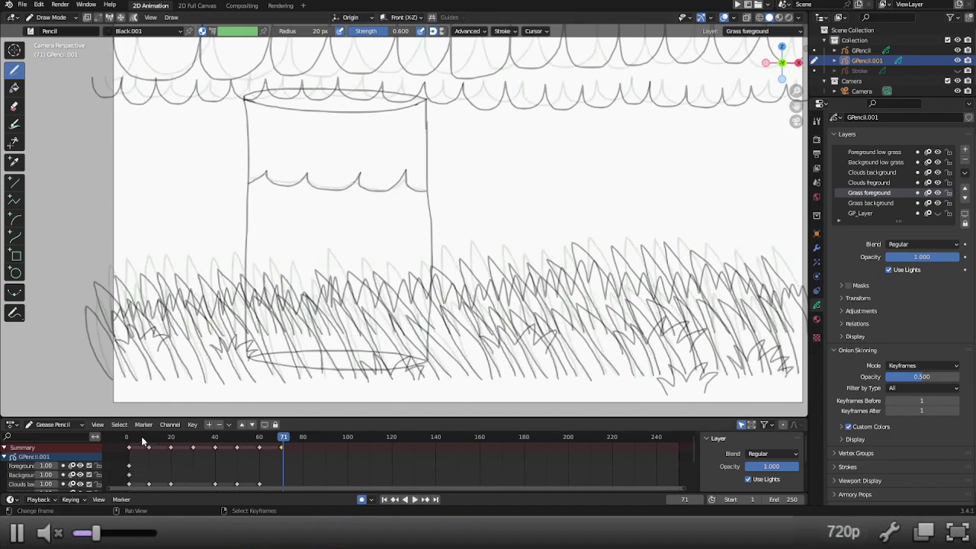
mouse_move(174, 440)
mouse_down()
mouse_move(193, 445)
mouse_move(173, 442)
mouse_up()
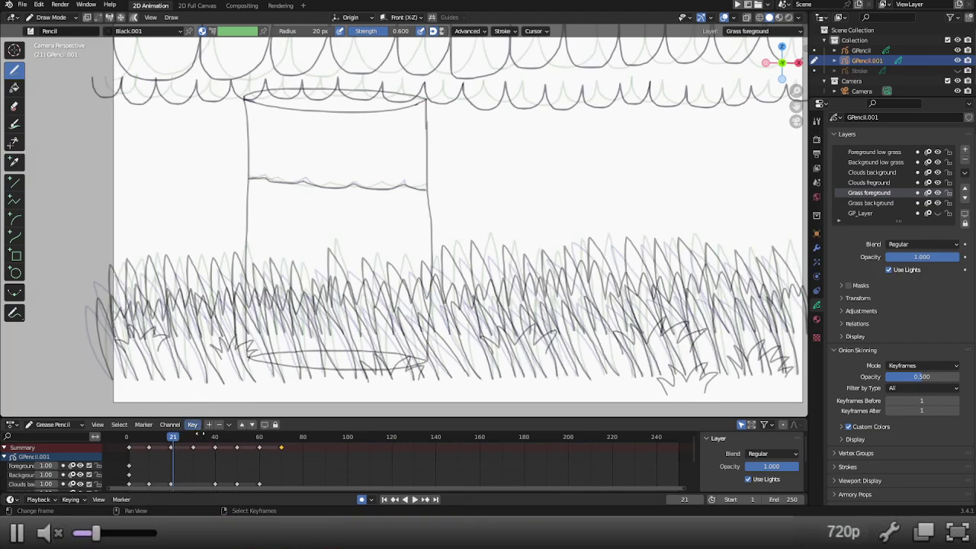
scroll(198, 480, down, 2)
click(171, 445)
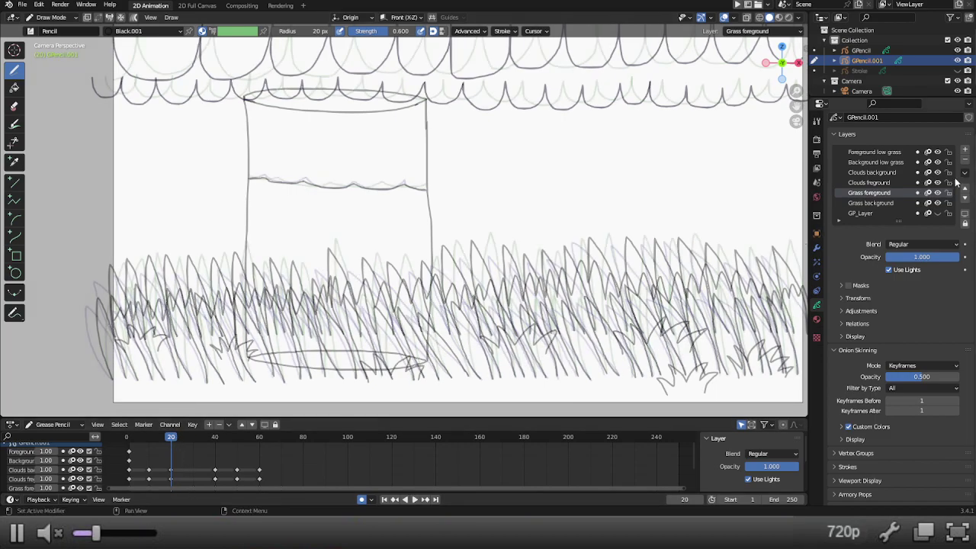
Step: Make Clouds background the active layer, with all other layers locked and hidden
click(897, 174)
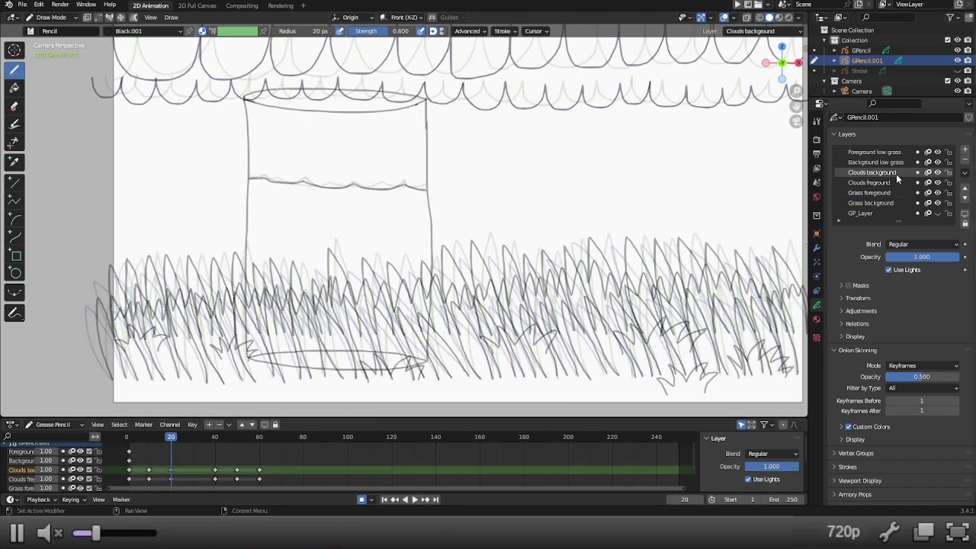
click(964, 222)
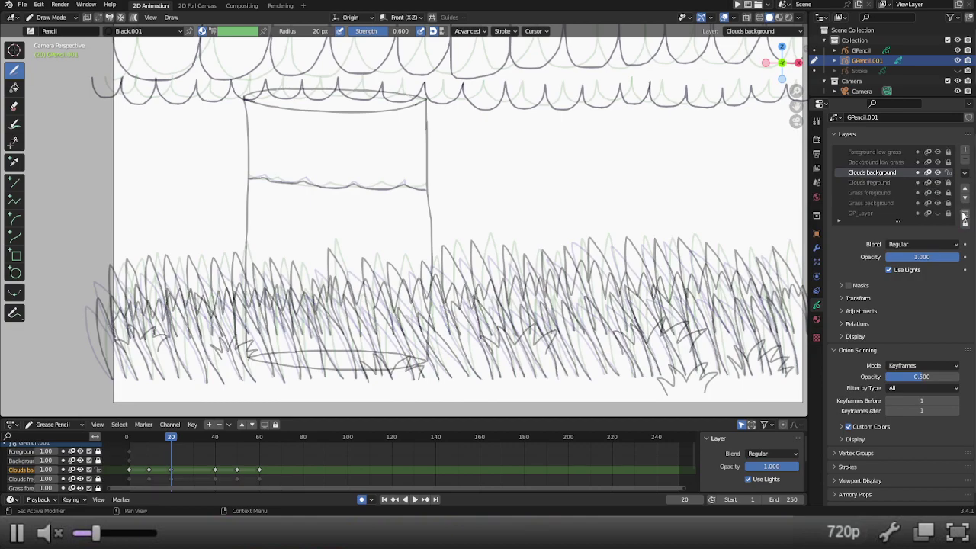
click(964, 214)
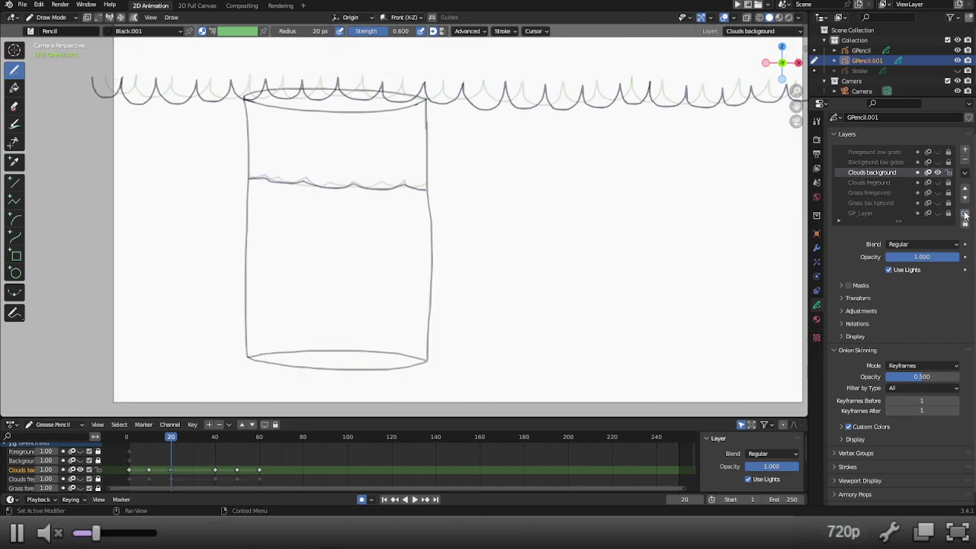
click(937, 183)
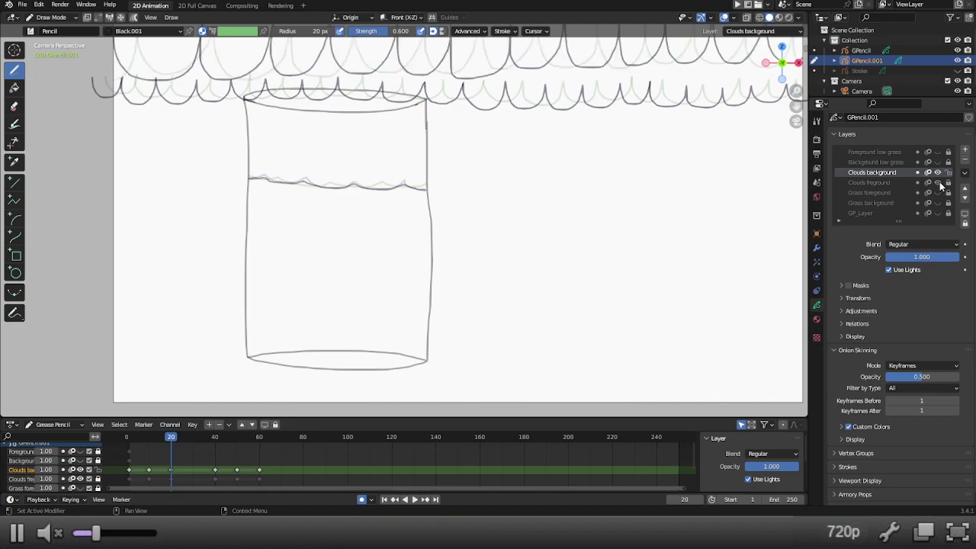
click(937, 183)
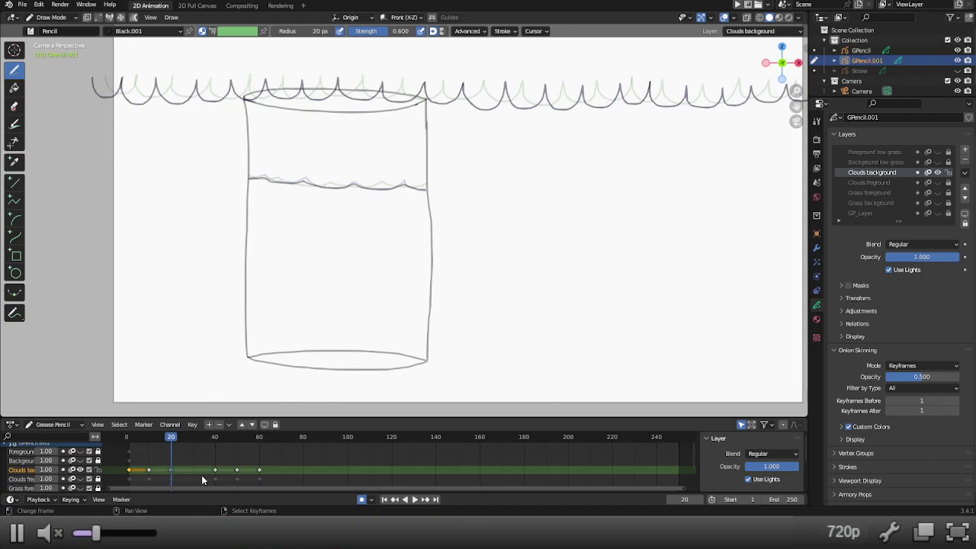
Step: Duplicate the first Clouds background drawing to frame 29
click(192, 439)
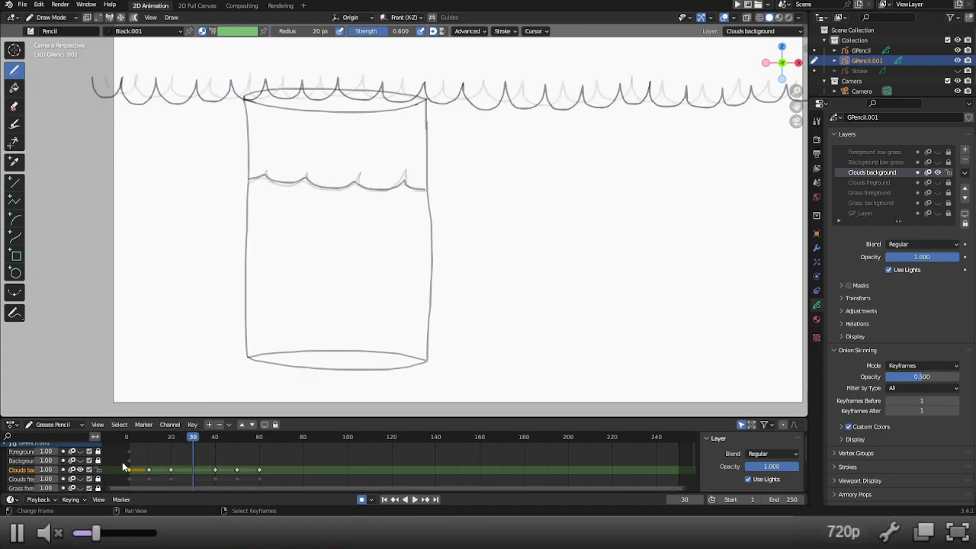
drag(129, 440, 190, 446)
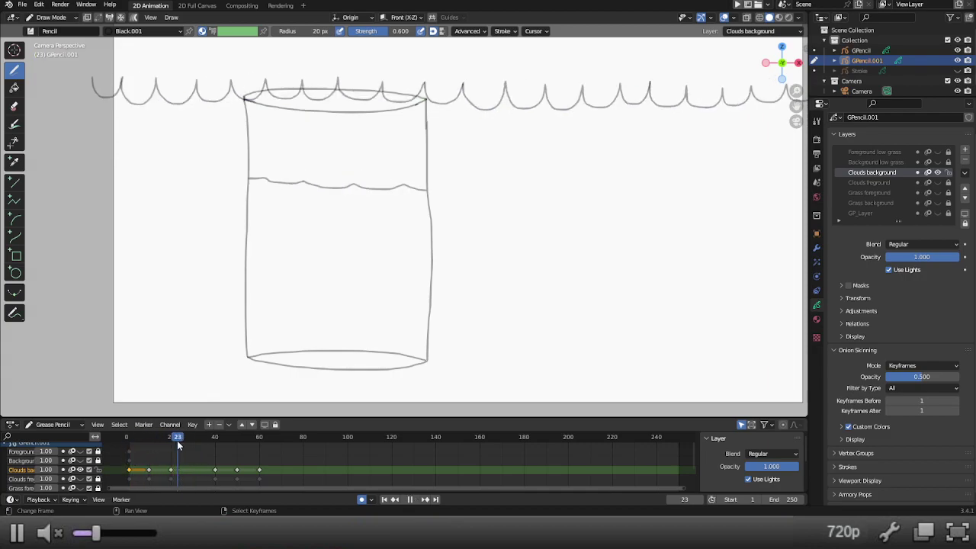
key(g)
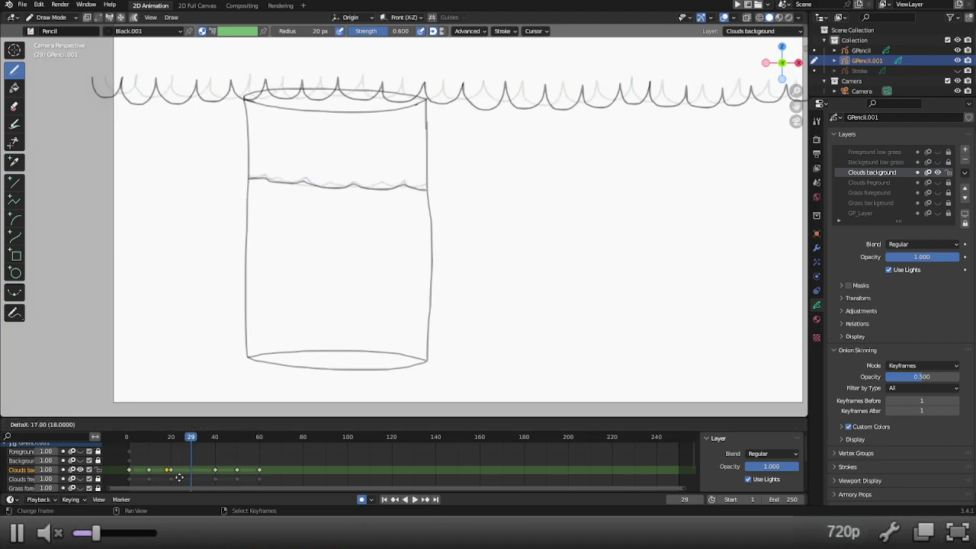
click(199, 479)
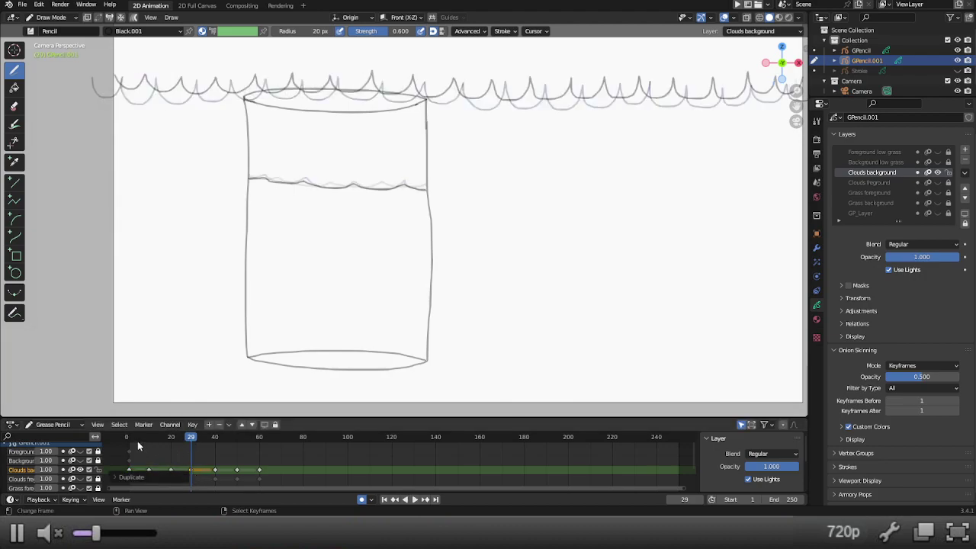
Step: Play back the clouds, nudge the copied keyframe slightly later, then hide Clouds background
mouse_move(129, 440)
mouse_down()
mouse_move(192, 439)
mouse_move(130, 438)
mouse_up()
key(space)
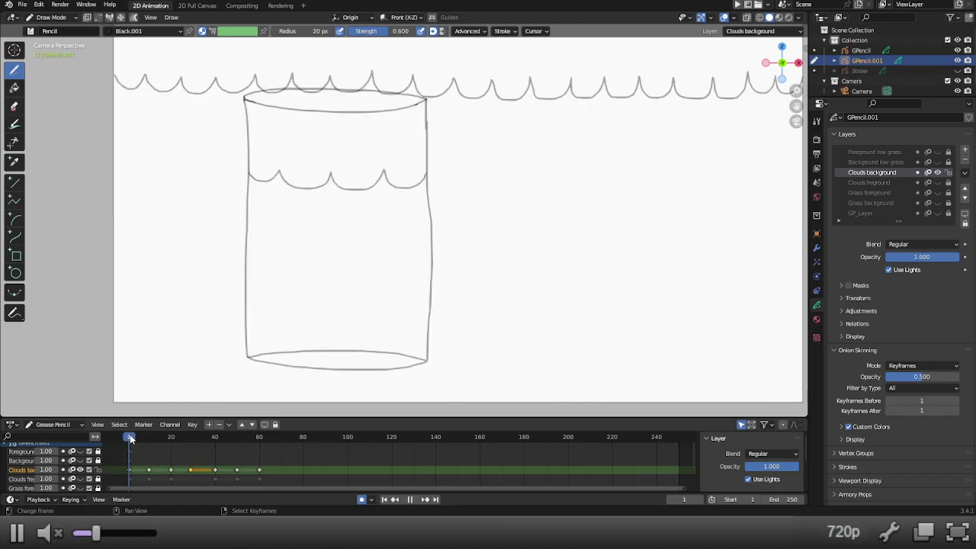
key(space)
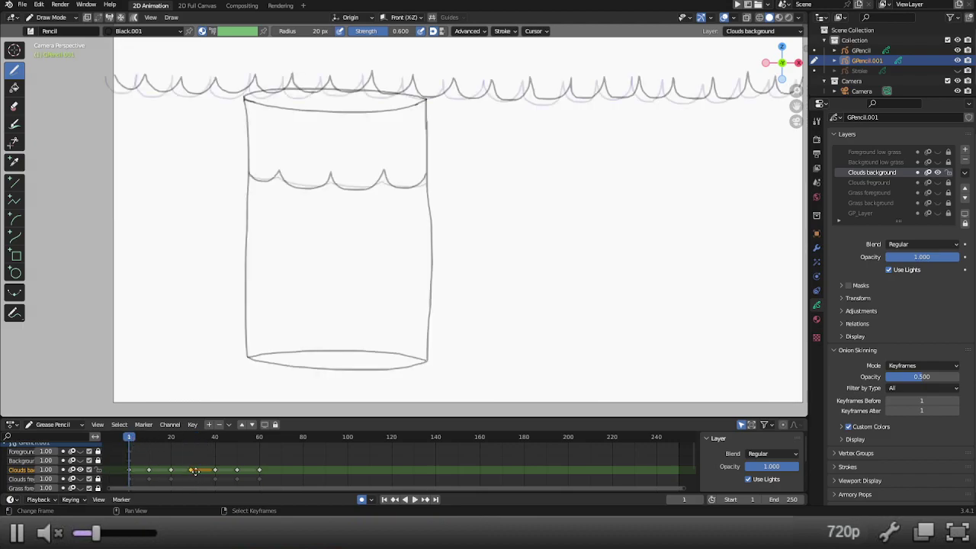
drag(195, 471, 198, 471)
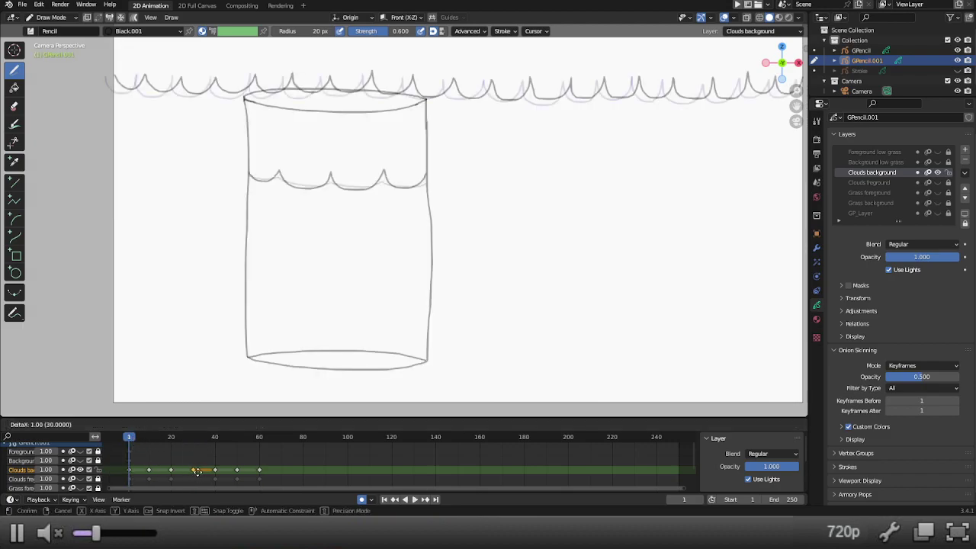
click(938, 172)
Step: Show Clouds foreground, make it active, and duplicate its first keyframe to around frame 30
click(938, 182)
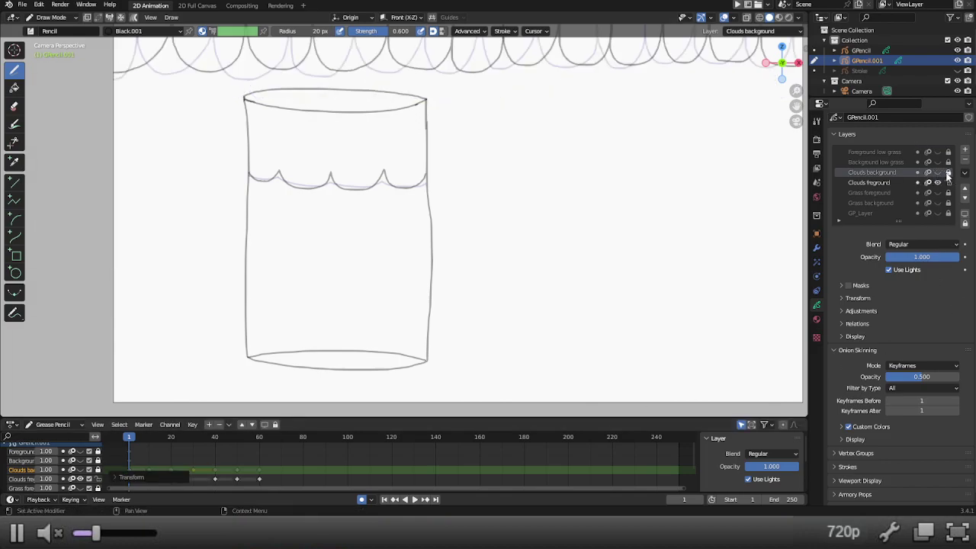
click(943, 184)
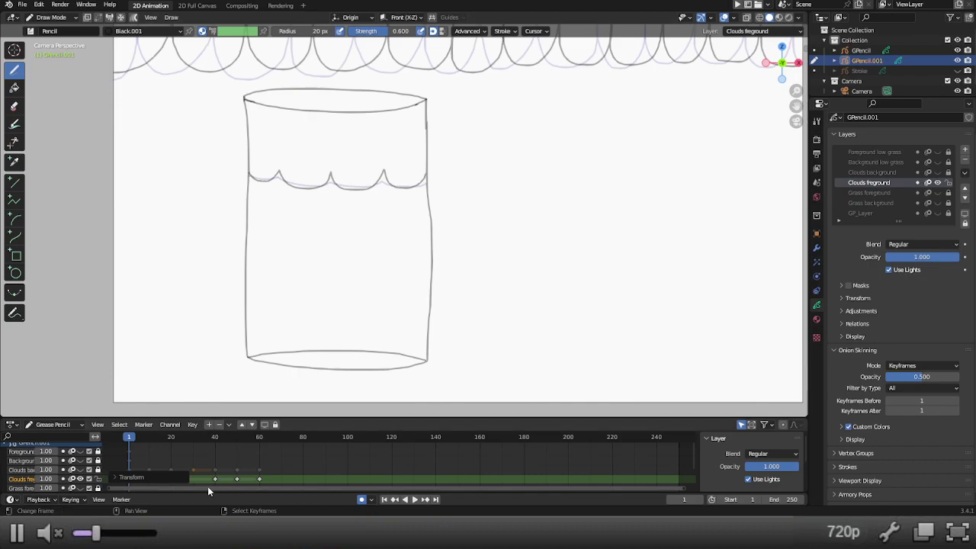
click(192, 439)
scroll(161, 465, down, 1)
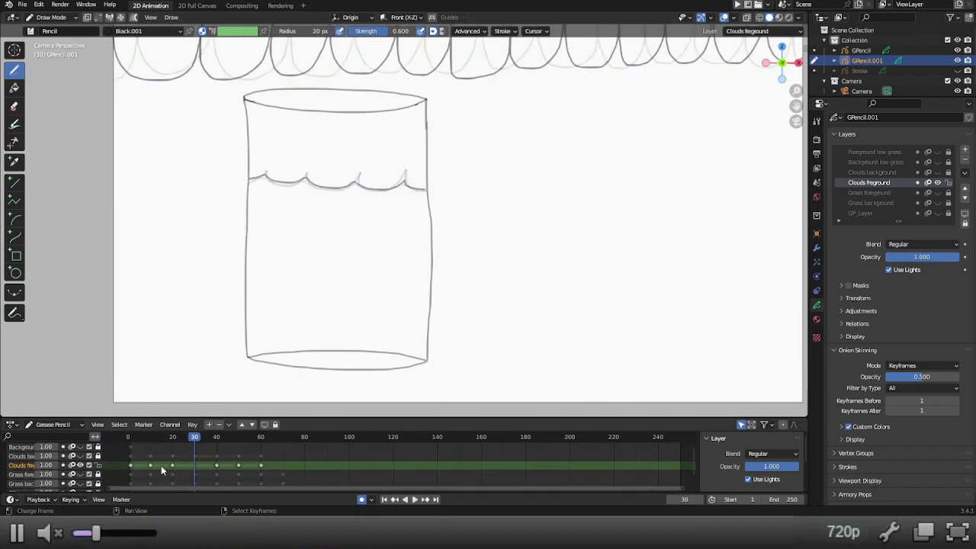
click(131, 464)
key(shift+d)
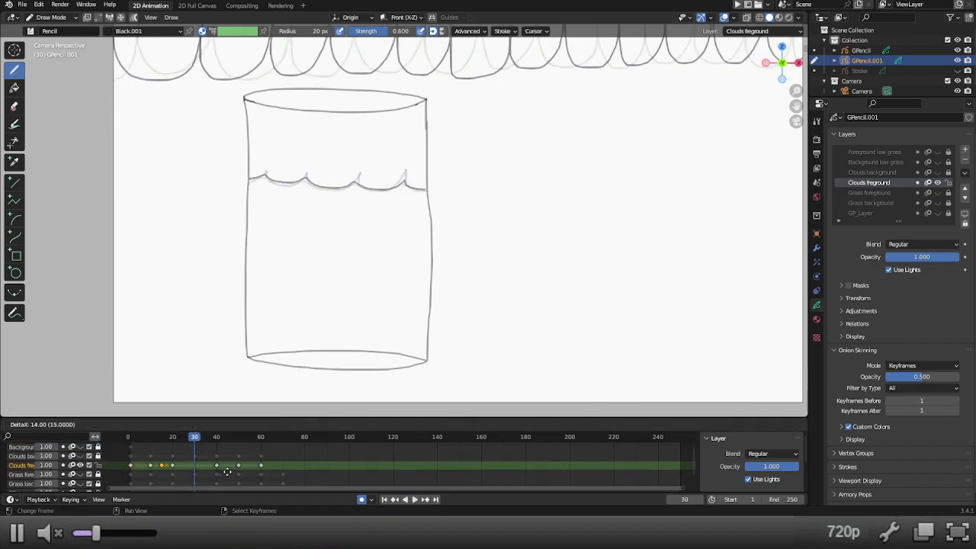
click(259, 478)
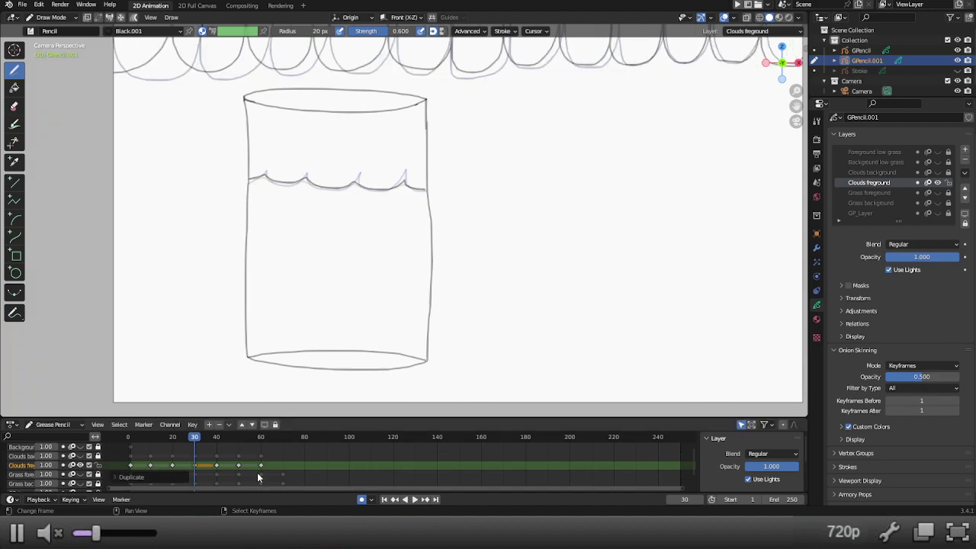
Step: Play the animation from frame 1, then unhide every grass and cloud layer
click(132, 437)
key(space)
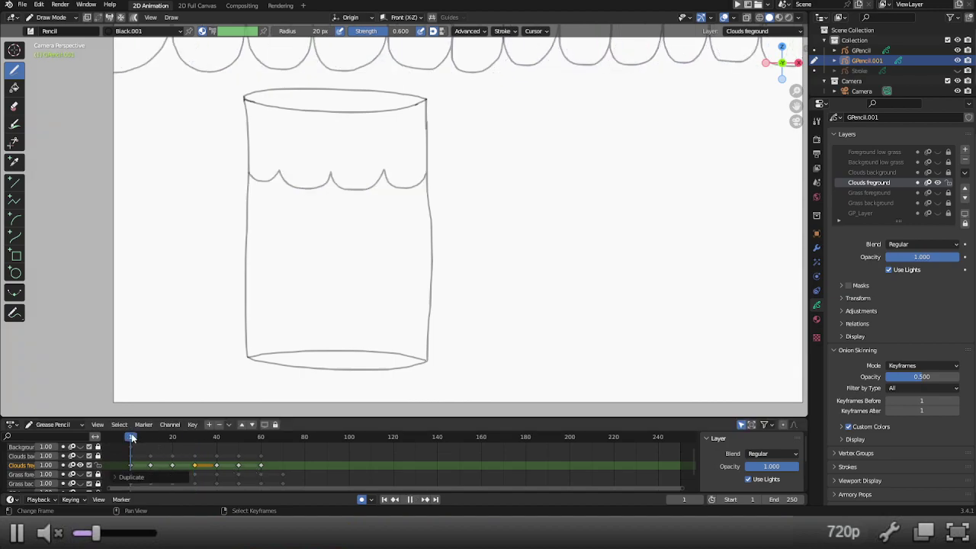
key(Escape)
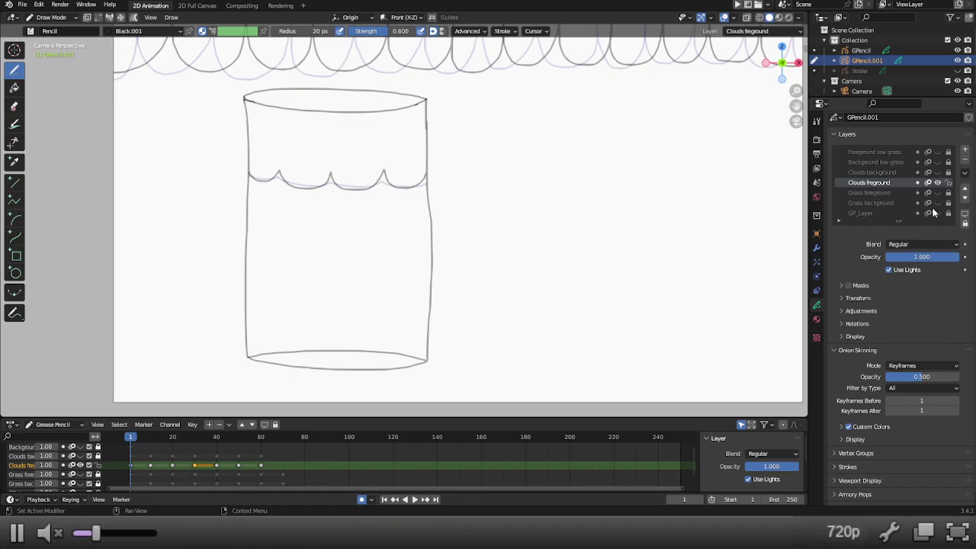
drag(936, 203, 936, 151)
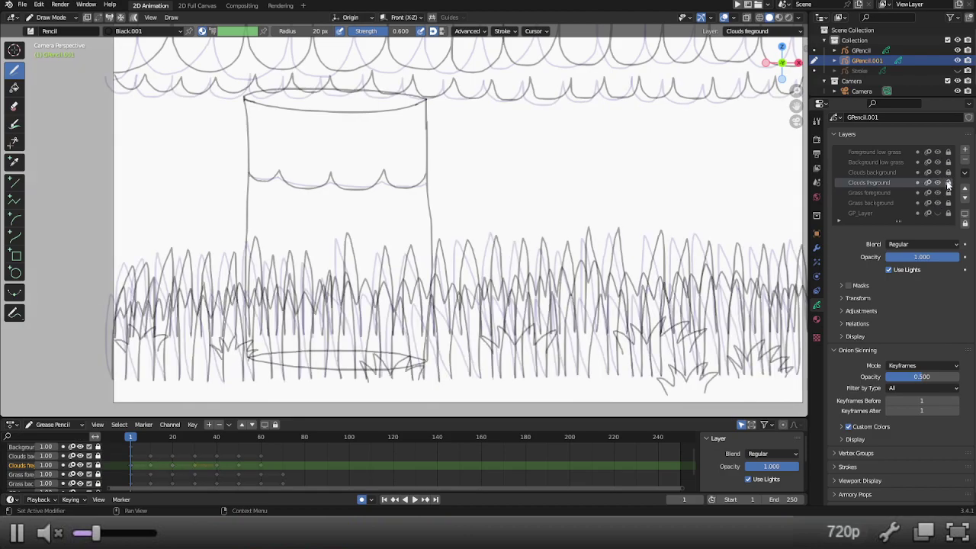
Step: Check the loop playback and unlock the Clouds foreground and Grass foreground layers
key(space)
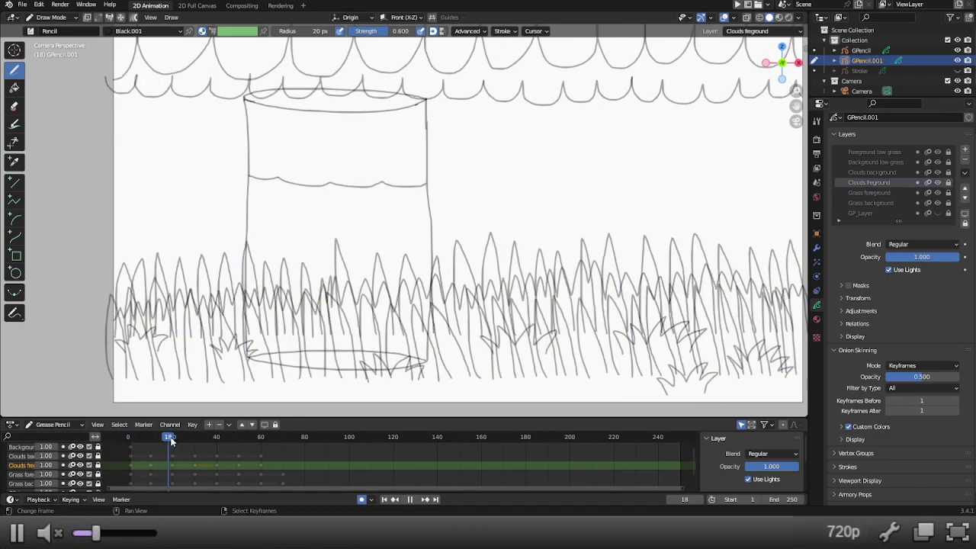
mouse_move(224, 442)
mouse_down()
mouse_move(129, 440)
mouse_move(218, 439)
mouse_move(195, 438)
mouse_up()
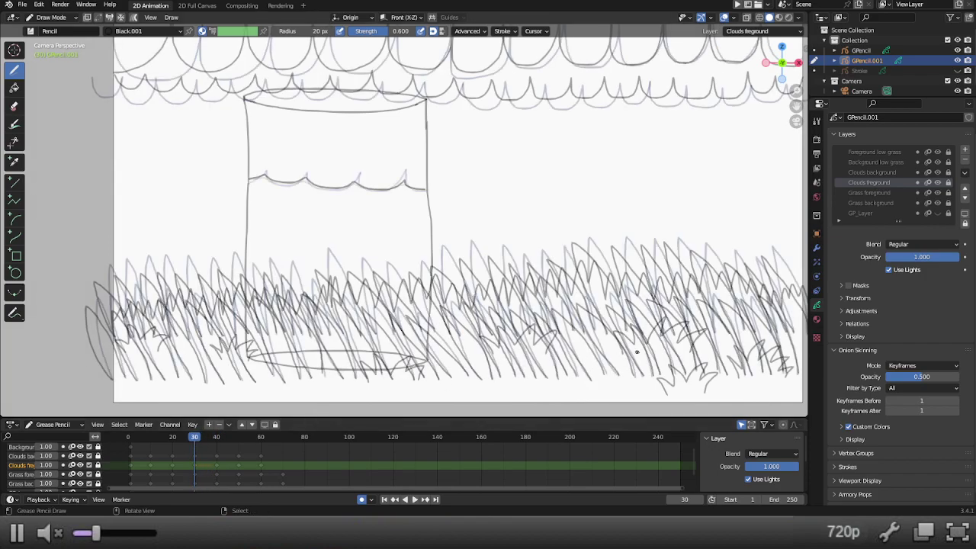
drag(948, 183, 949, 195)
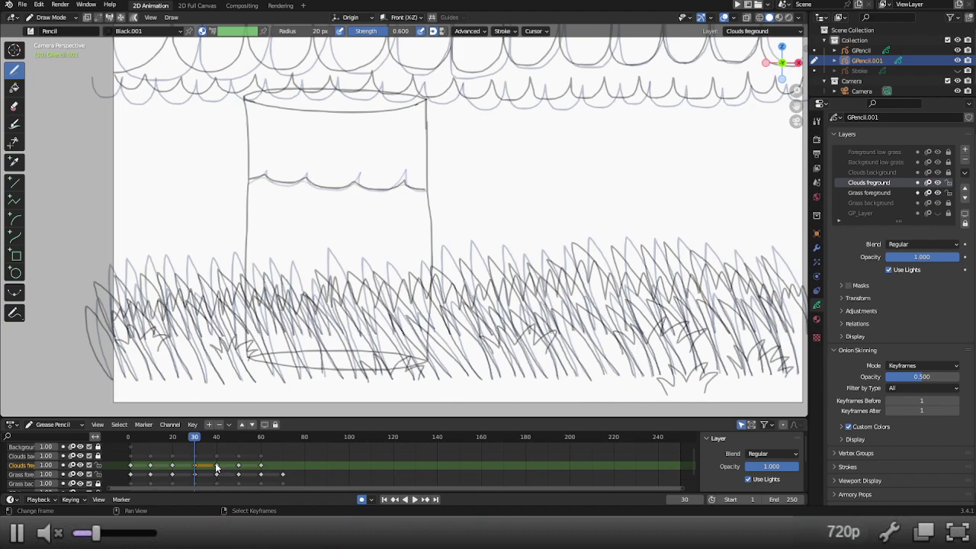
middle_drag(217, 468, 256, 481)
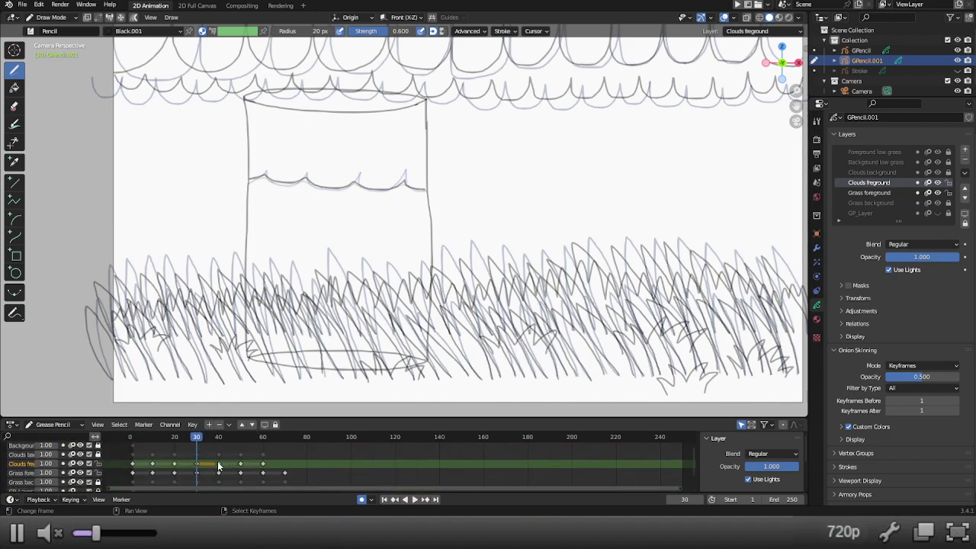
drag(219, 465, 227, 467)
Step: Delete the foreground keyframes after frame 30 and select frames 0–30 on both foreground rows
drag(312, 462, 217, 474)
key(x)
click(307, 470)
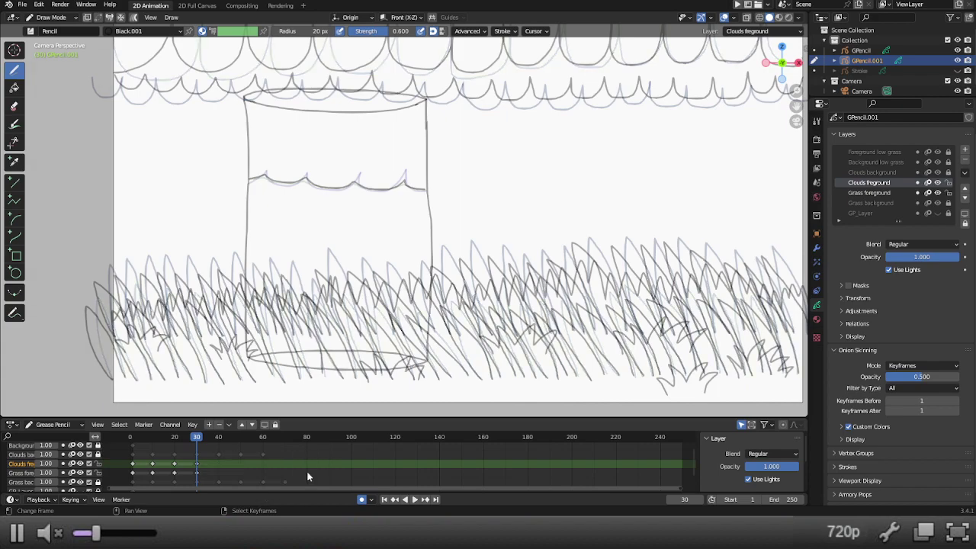
mouse_move(306, 470)
middle_down()
mouse_move(313, 454)
mouse_move(314, 477)
middle_up()
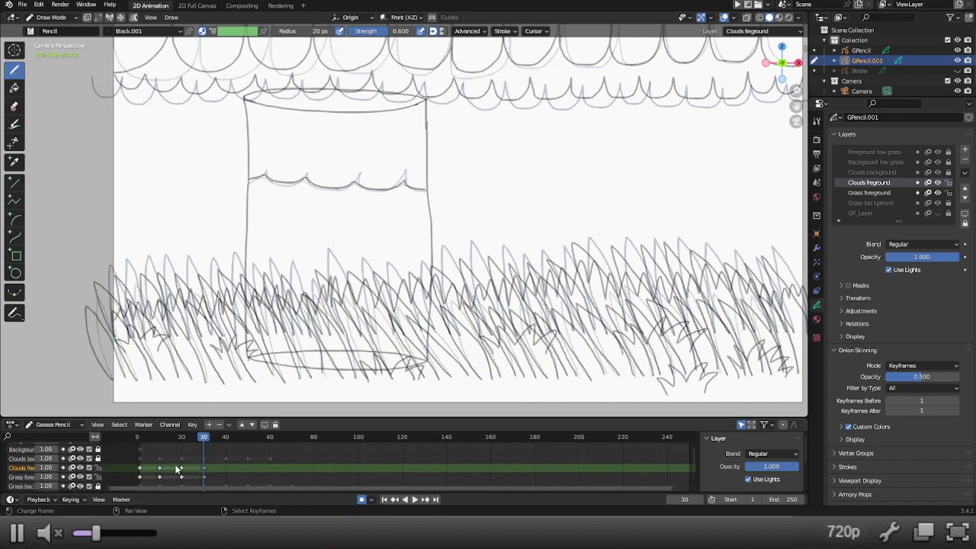
drag(134, 462, 205, 482)
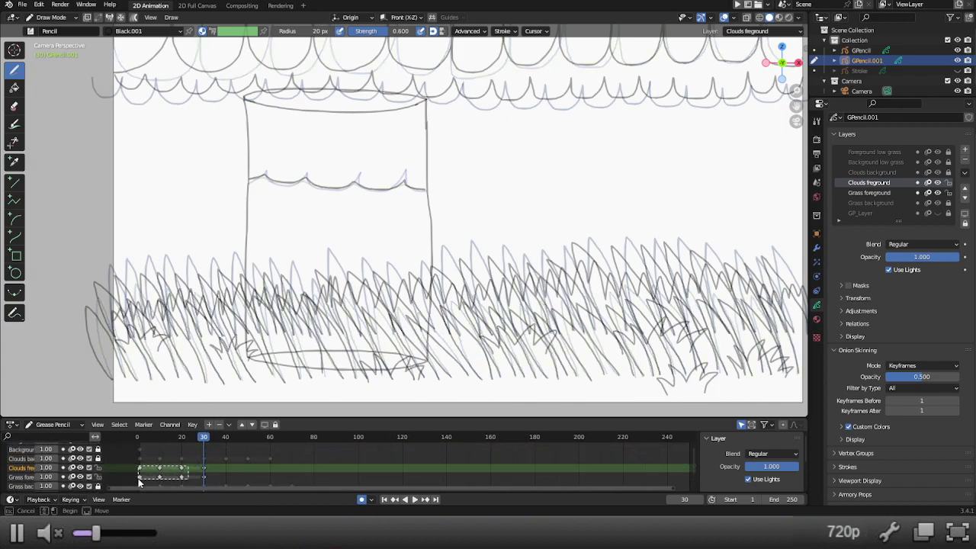
Step: Duplicate the foreground keyframes past frame 30 and shift the last copies near frame 60 by one frame
key(shift+d)
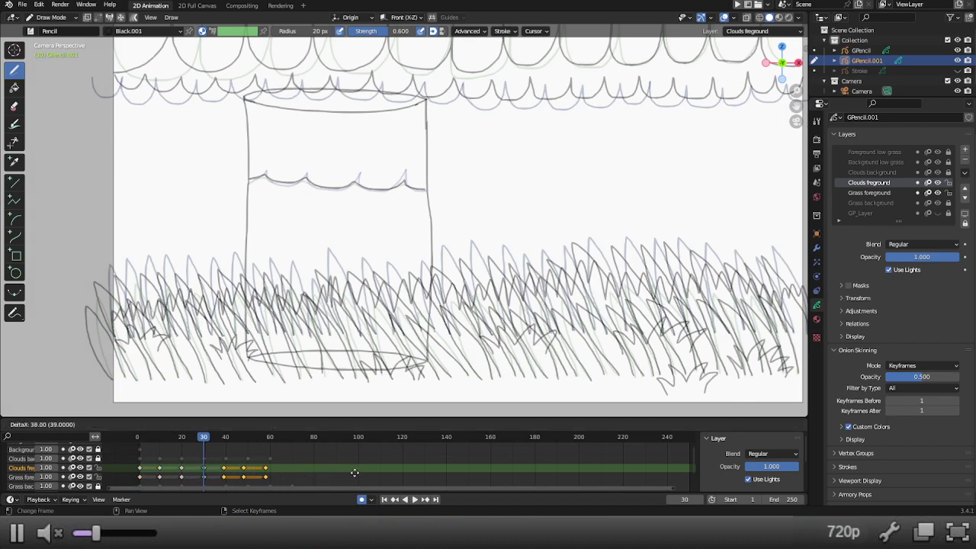
click(356, 473)
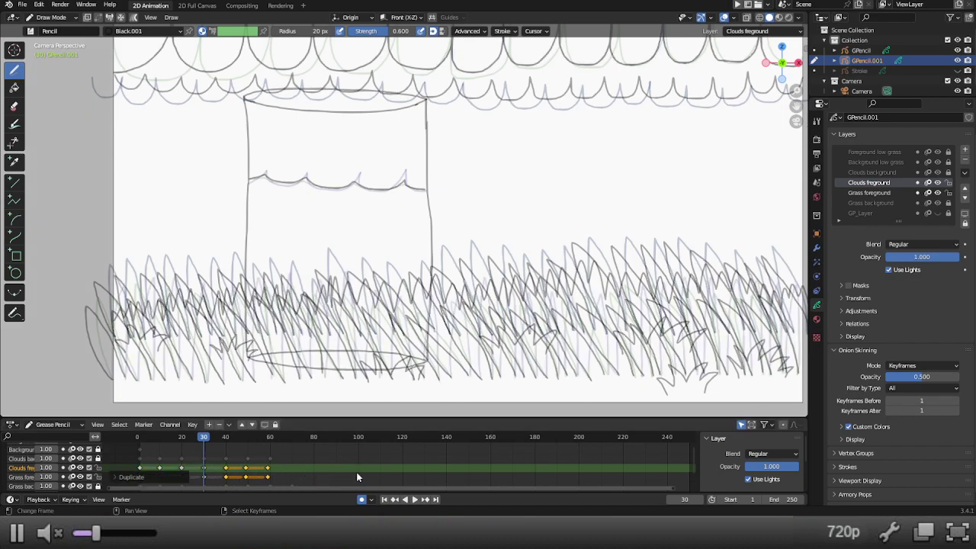
click(285, 472)
drag(284, 466, 243, 478)
key(g)
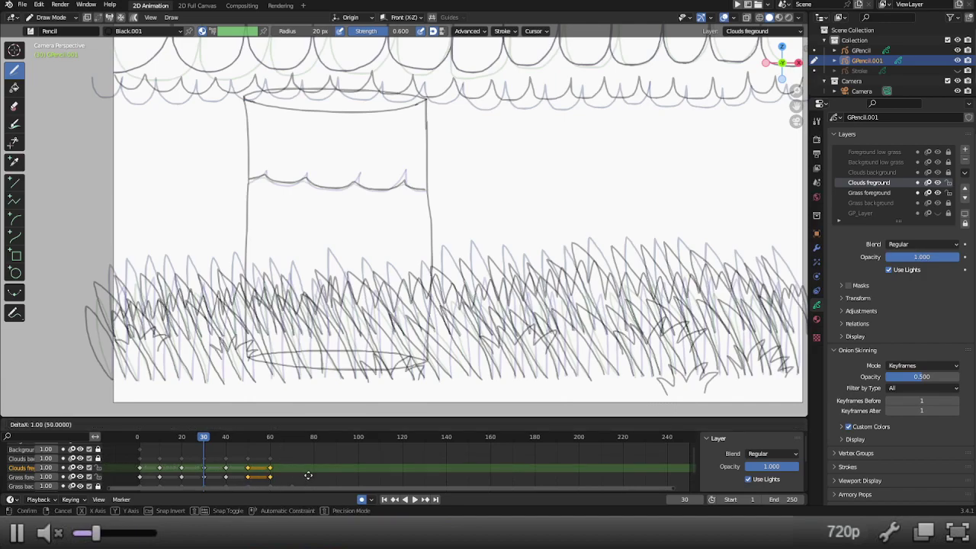
click(308, 475)
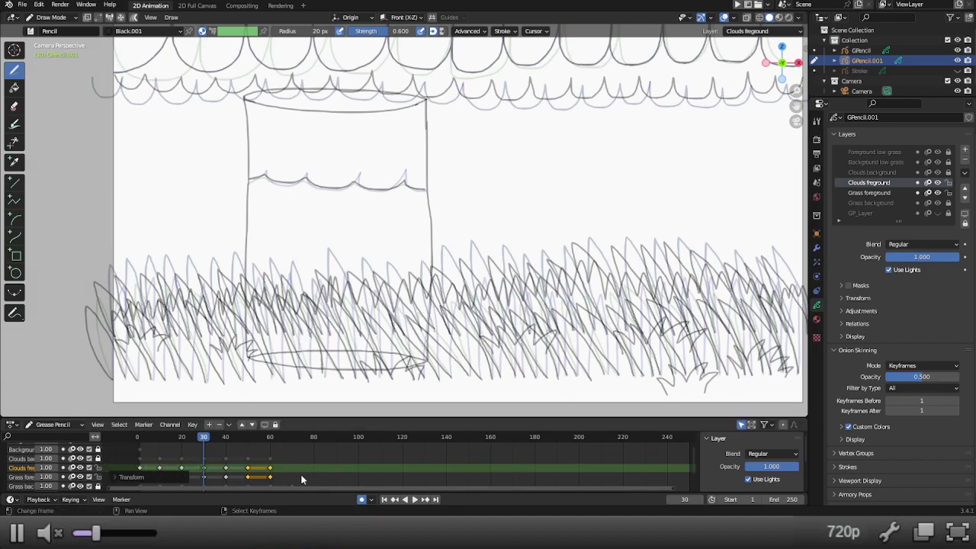
Step: Scrub through the animation from frame 1 to check the extended loop timing
click(142, 437)
drag(141, 436, 270, 436)
click(140, 437)
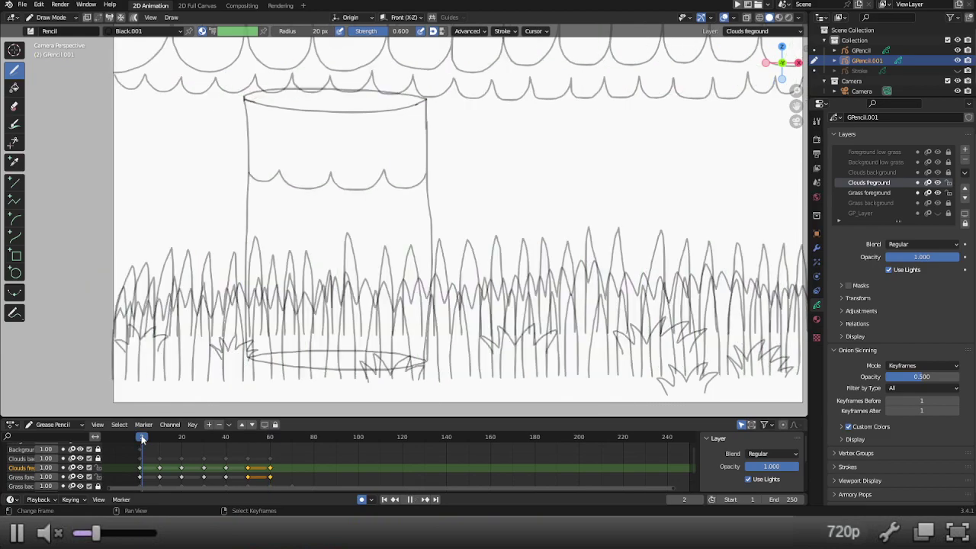
key(Escape)
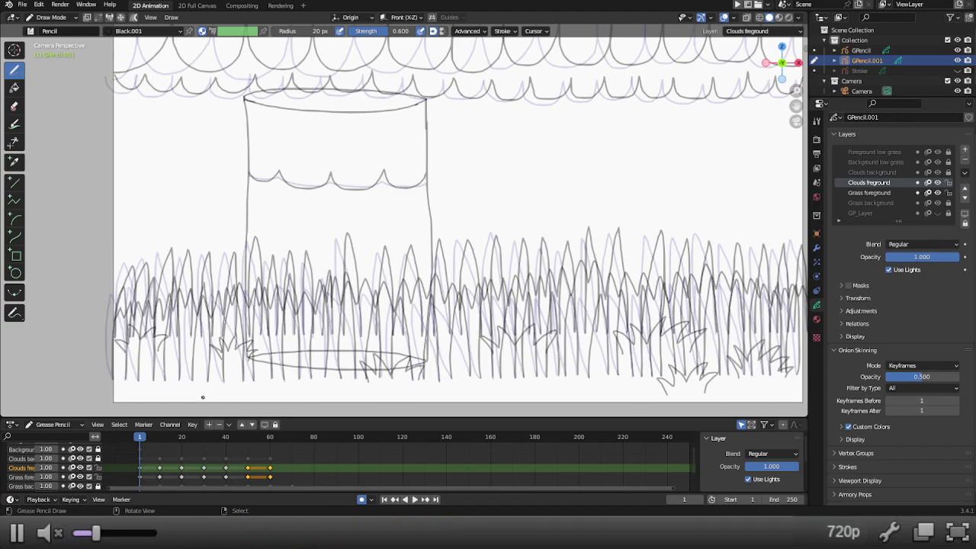
Step: Delete the Summary keyframes after frame 30
middle_drag(270, 436, 275, 461)
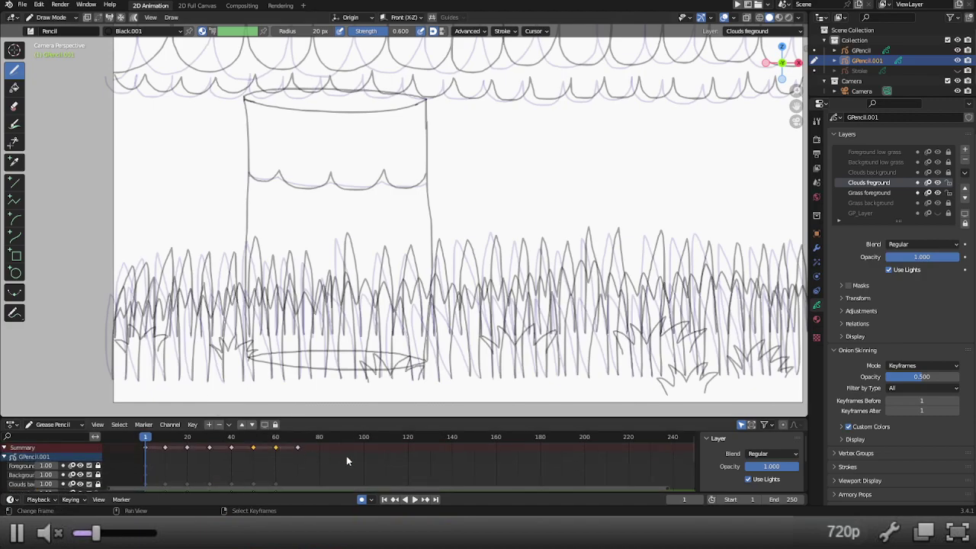
drag(326, 462, 224, 453)
key(x)
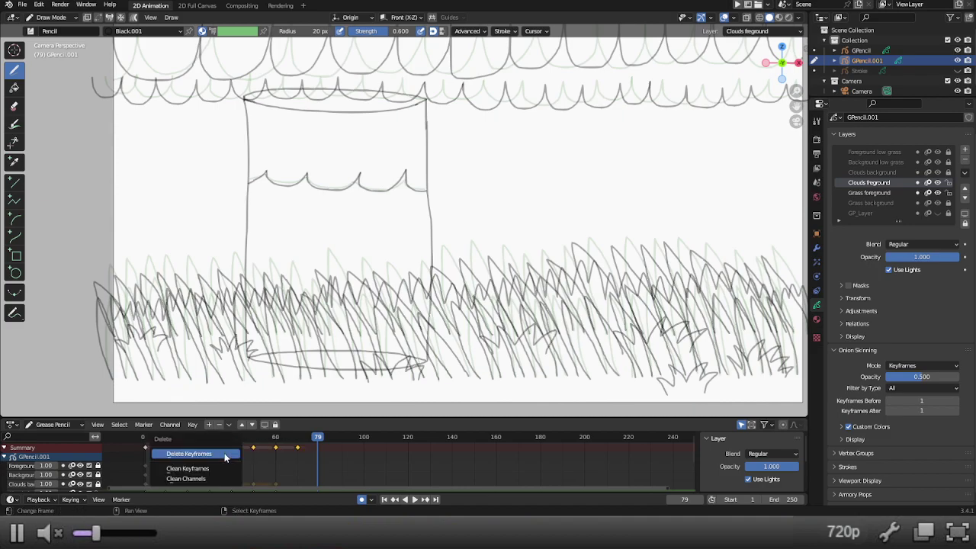
click(224, 453)
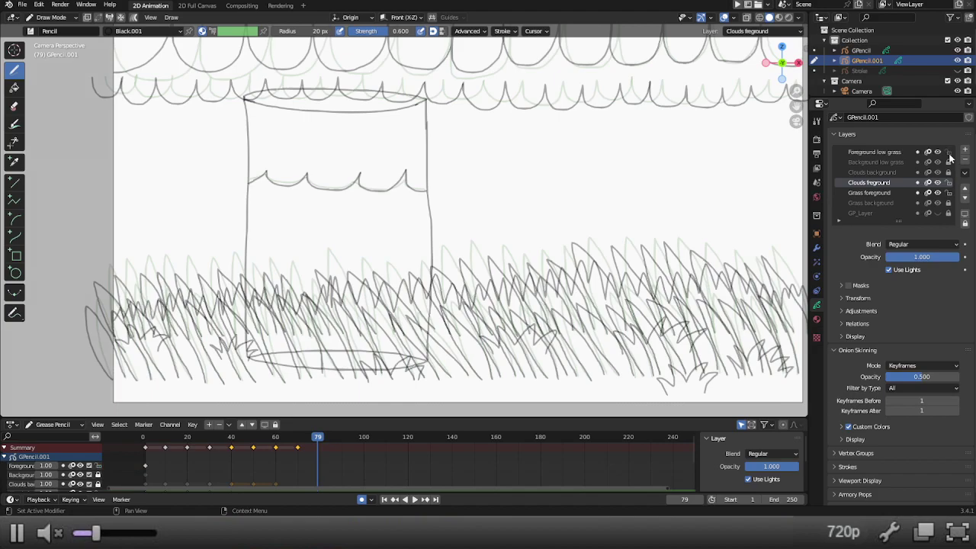
Step: Unlock the background layers, delete their keyframes after frame 30, and play back to review
drag(948, 162, 948, 172)
click(948, 203)
key(x)
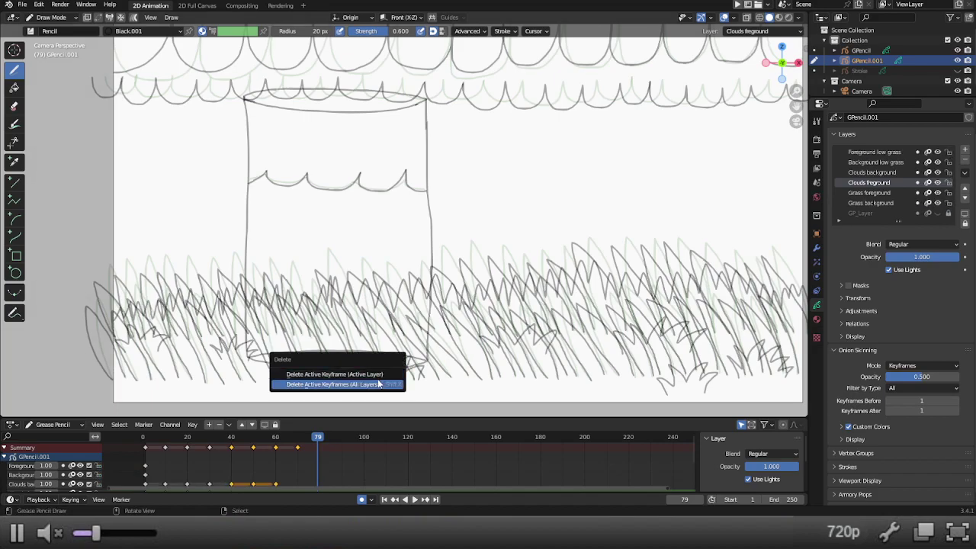
click(379, 383)
key(x)
click(369, 464)
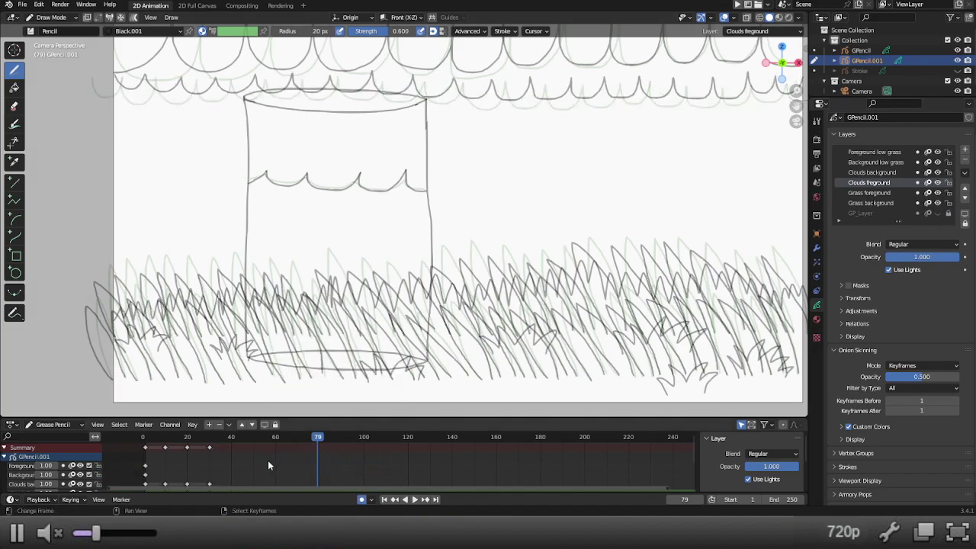
key(space)
drag(144, 436, 210, 437)
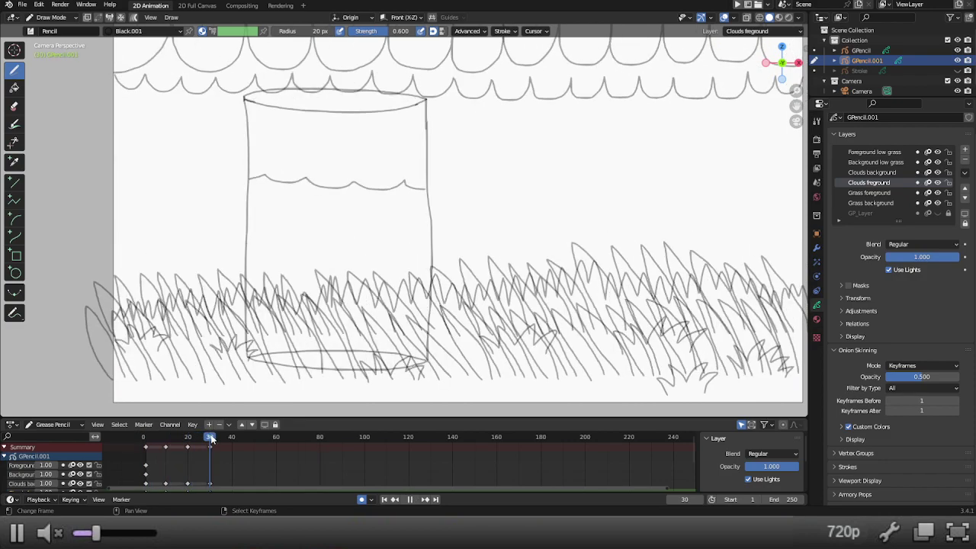
Step: Duplicate both cloud layers' frame 0–30 keyframes to follow frame 30, then play the extended loop
key(space)
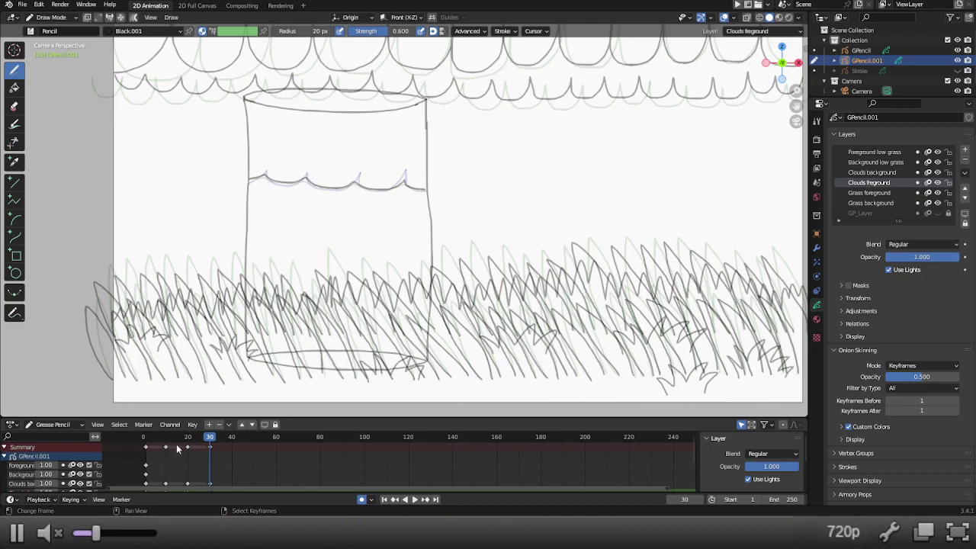
middle_drag(171, 455, 175, 443)
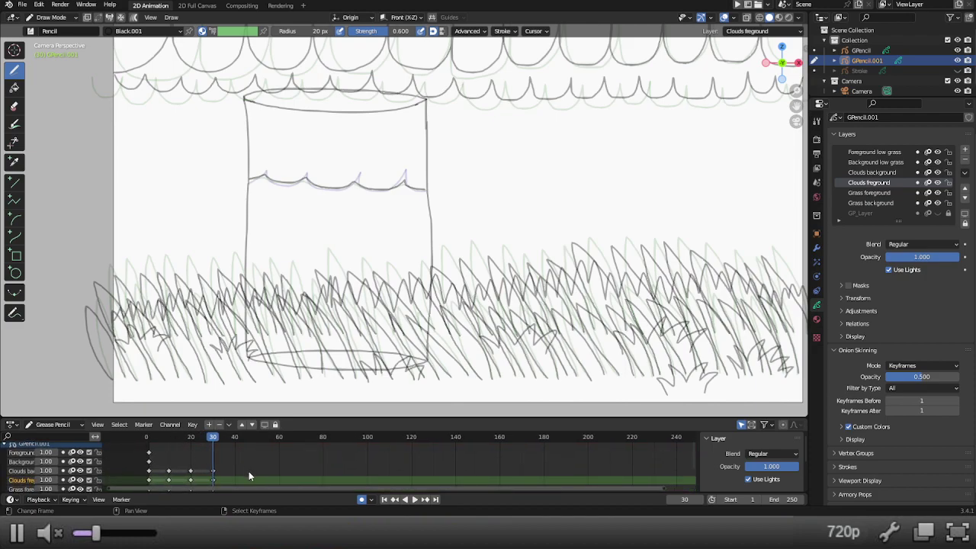
mouse_move(246, 468)
mouse_down()
mouse_move(145, 486)
mouse_move(271, 451)
mouse_move(166, 488)
mouse_up()
key(g)
click(323, 484)
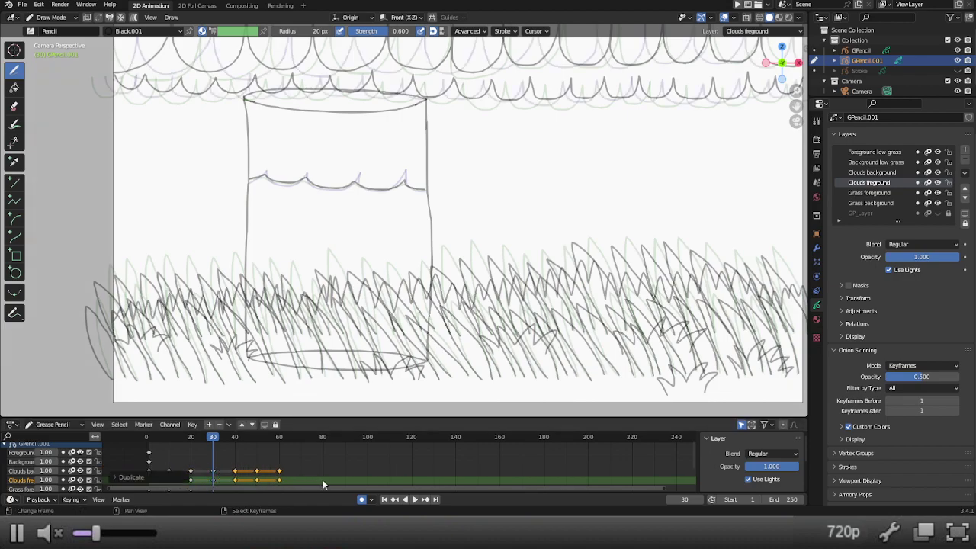
key(space)
key(space)
Step: Make Background low grass active, check the late Clouds background keys, and replay from frame 1
click(303, 464)
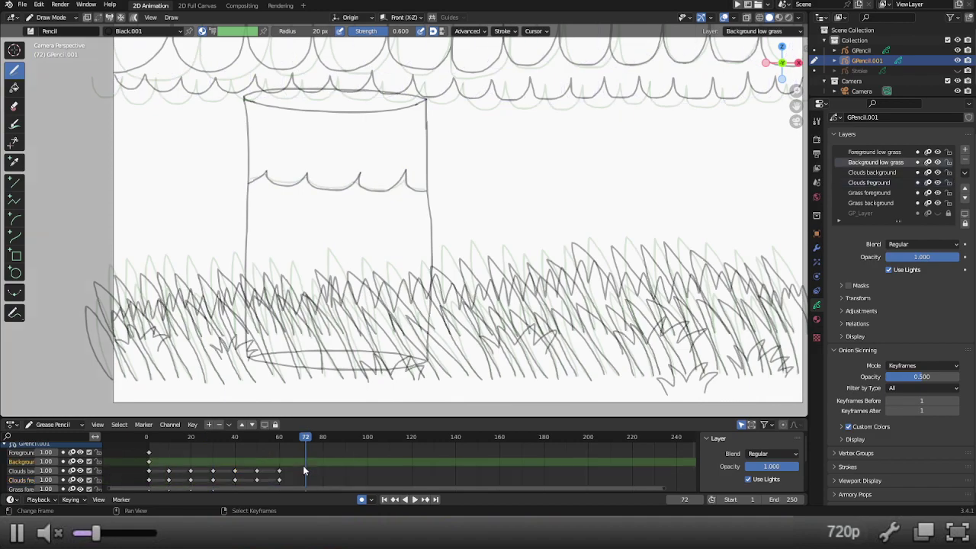
drag(301, 467, 238, 483)
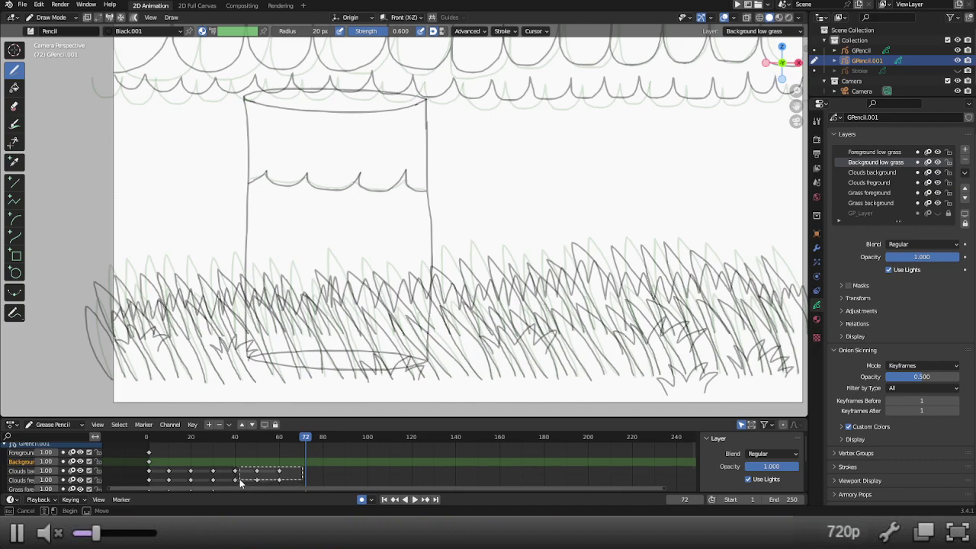
drag(238, 483, 237, 474)
click(324, 480)
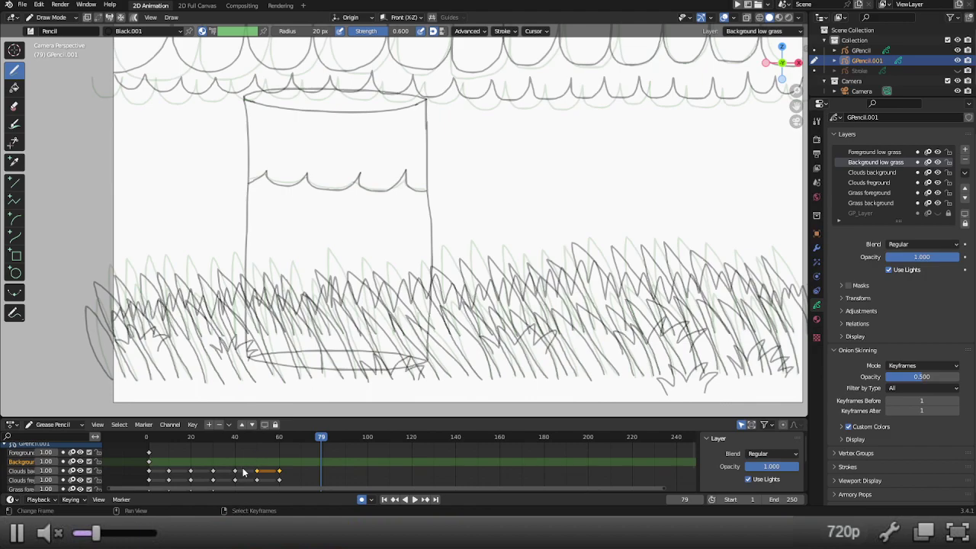
click(226, 465)
click(148, 437)
key(space)
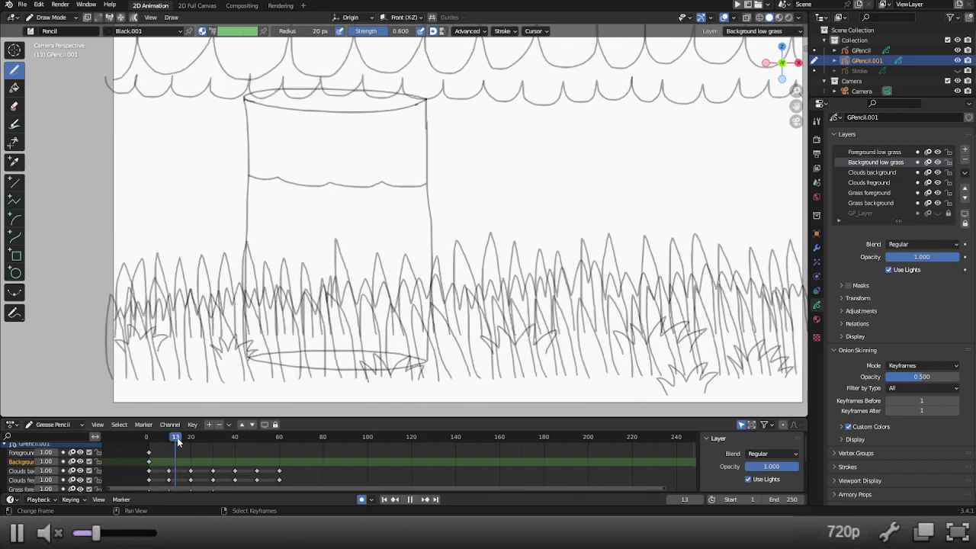
drag(193, 441, 281, 438)
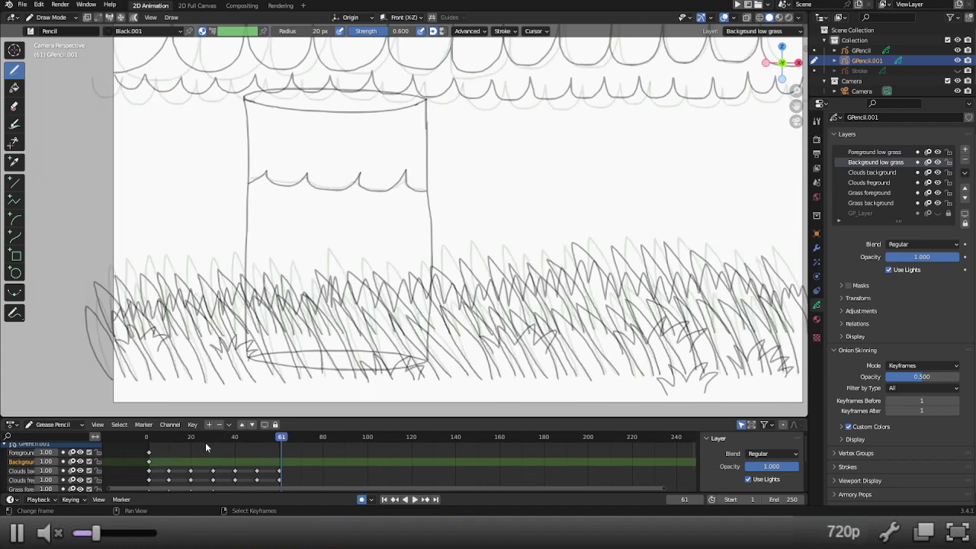
Step: Lock both cloud layers and duplicate the Summary keyframes about 80 frames later
click(948, 172)
click(948, 182)
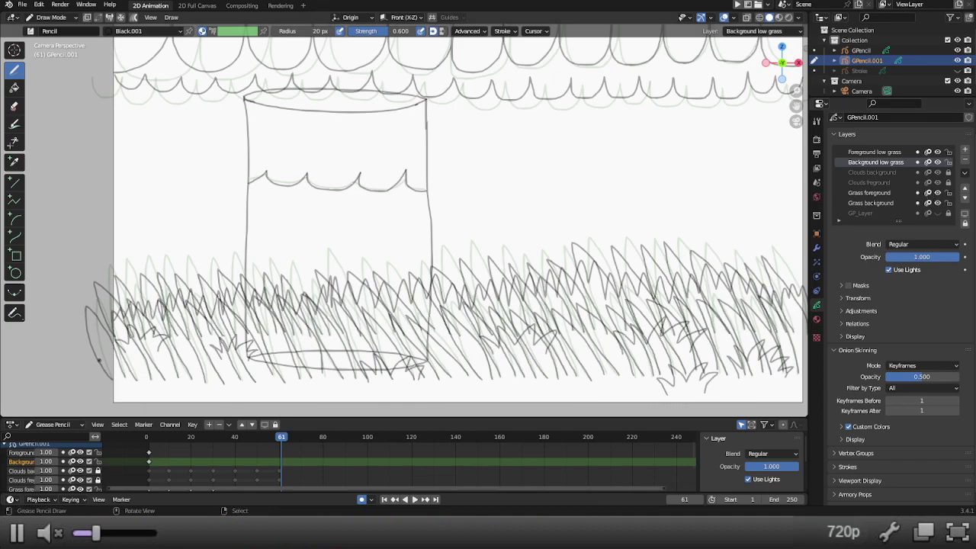
scroll(216, 476, up, 2)
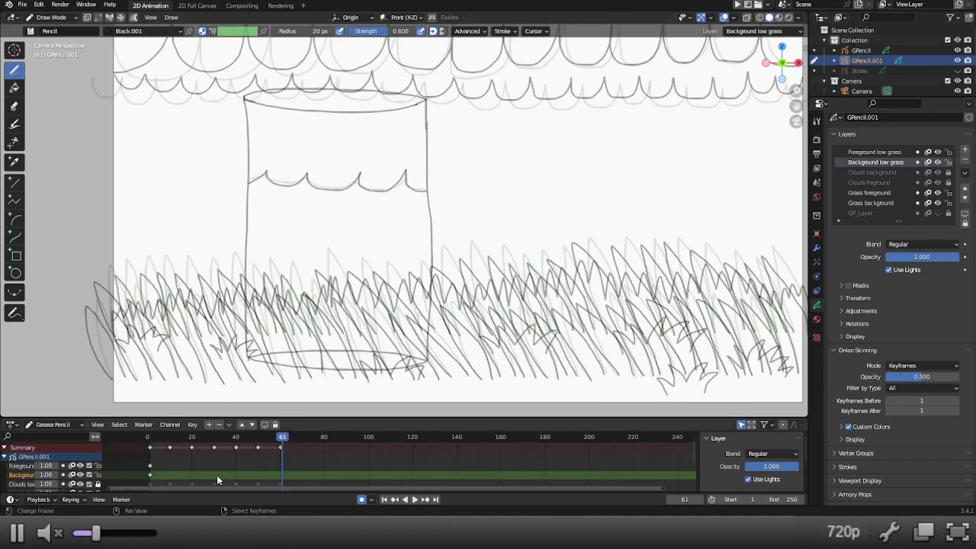
mouse_move(217, 476)
middle_down()
mouse_move(220, 467)
mouse_move(215, 485)
middle_up()
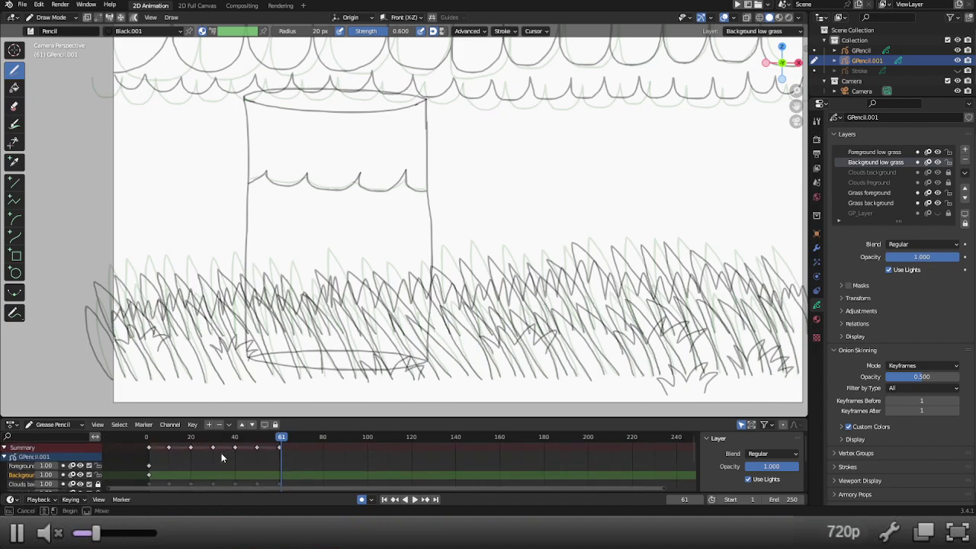
drag(221, 452, 133, 448)
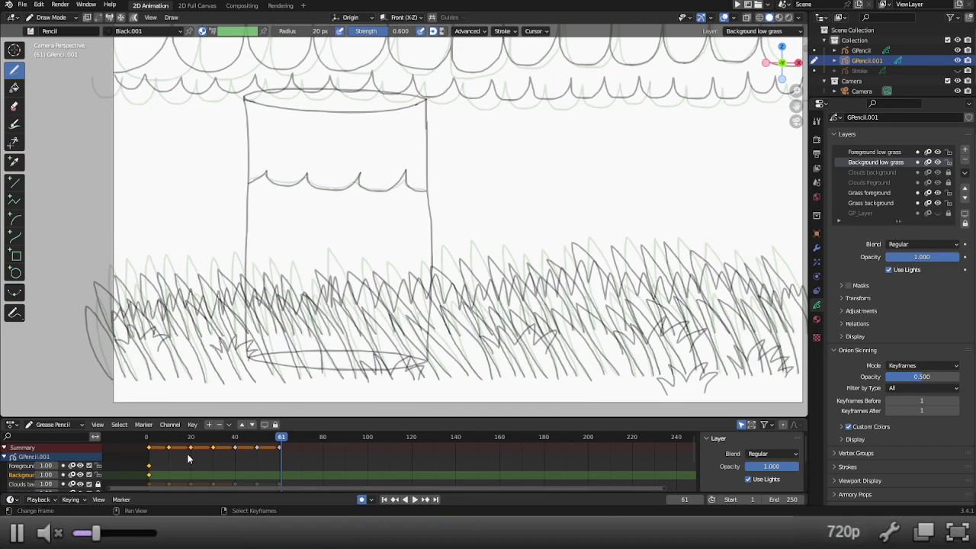
key(g)
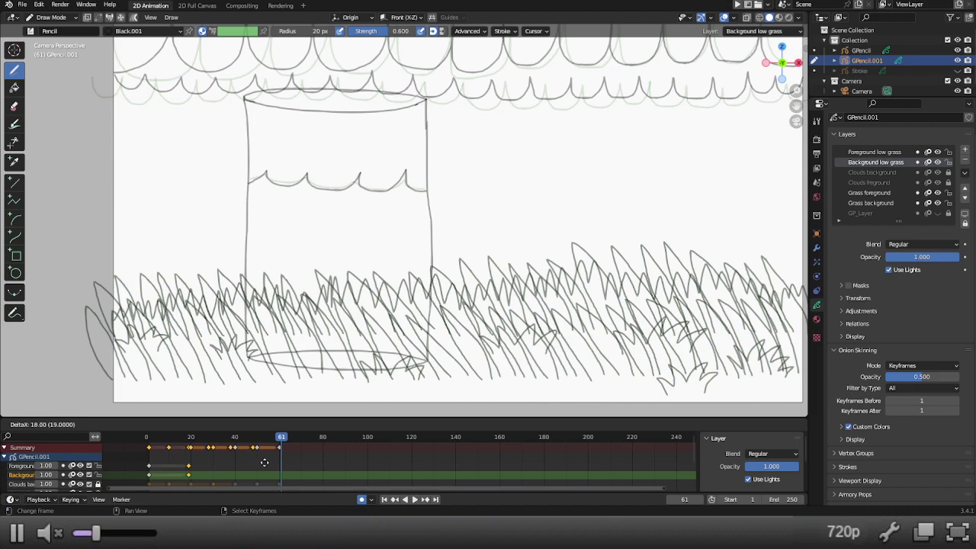
click(359, 461)
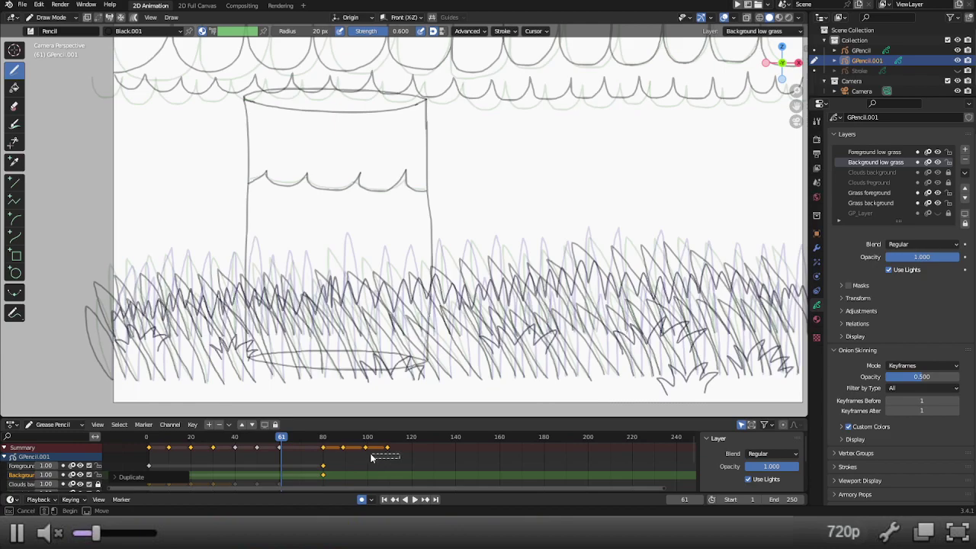
Step: Move the duplicated low-grass keyframes 50 frames earlier so they start at frame 30
drag(342, 442, 401, 460)
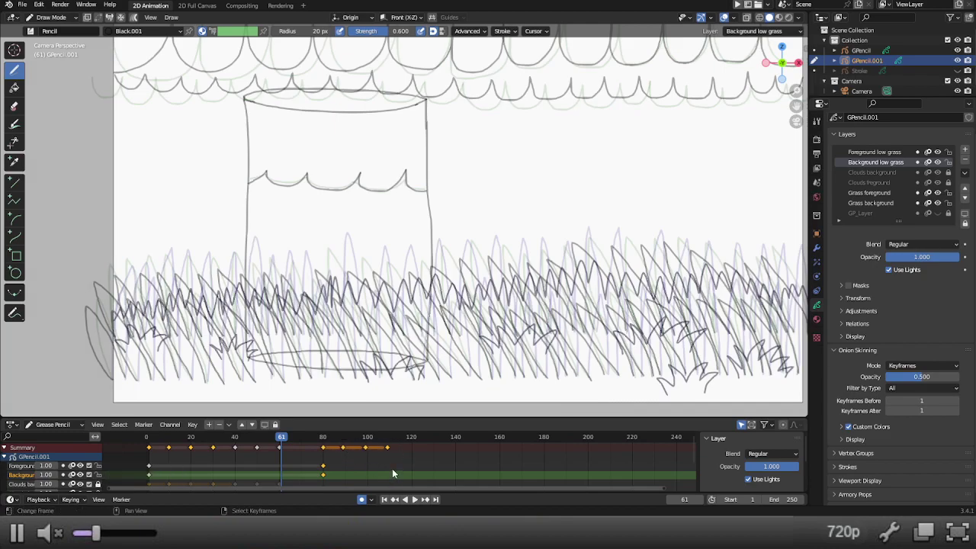
drag(406, 462, 349, 455)
key(g)
key(Escape)
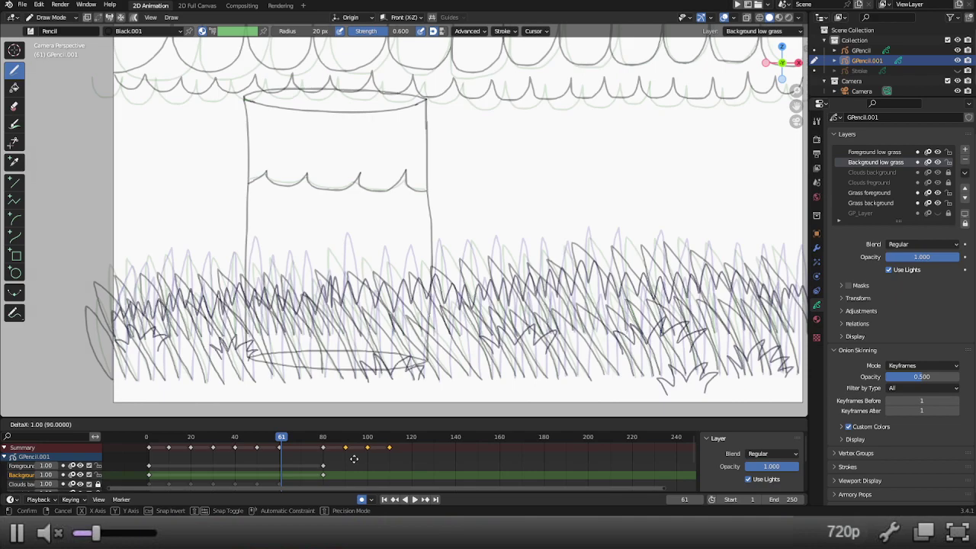
drag(405, 454, 314, 446)
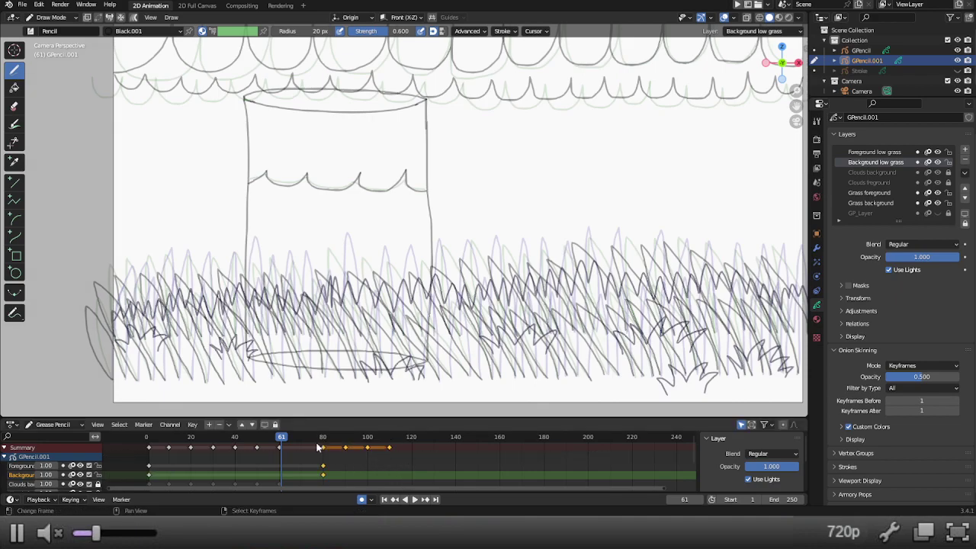
key(g)
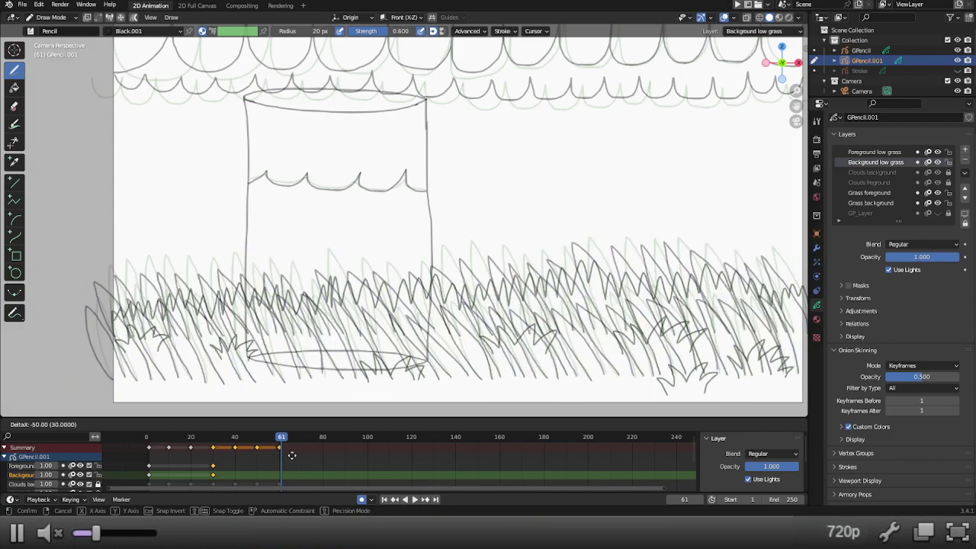
click(292, 455)
drag(149, 441, 213, 440)
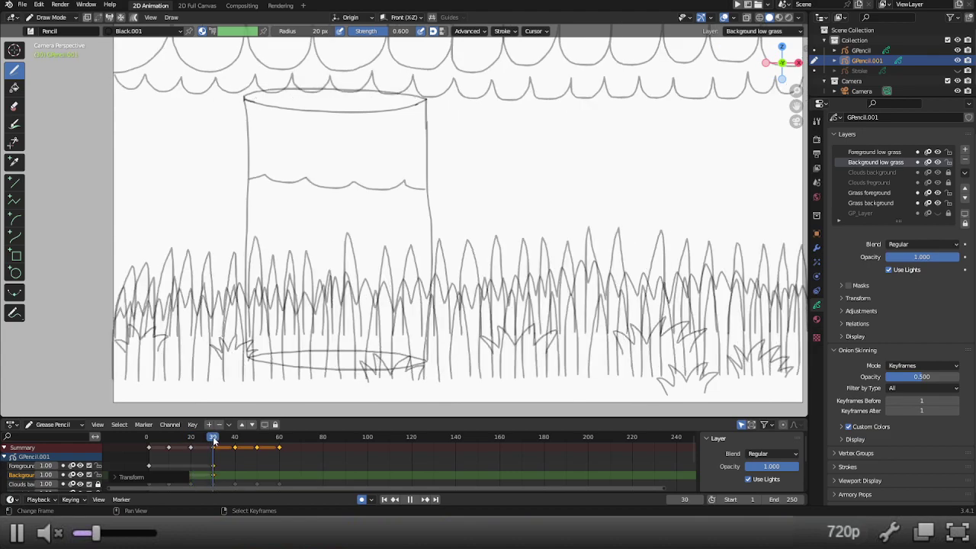
Step: Select the keyframes from frame 30 onward, shift them 38 frames later, and delete them
key(bracketright)
key(g)
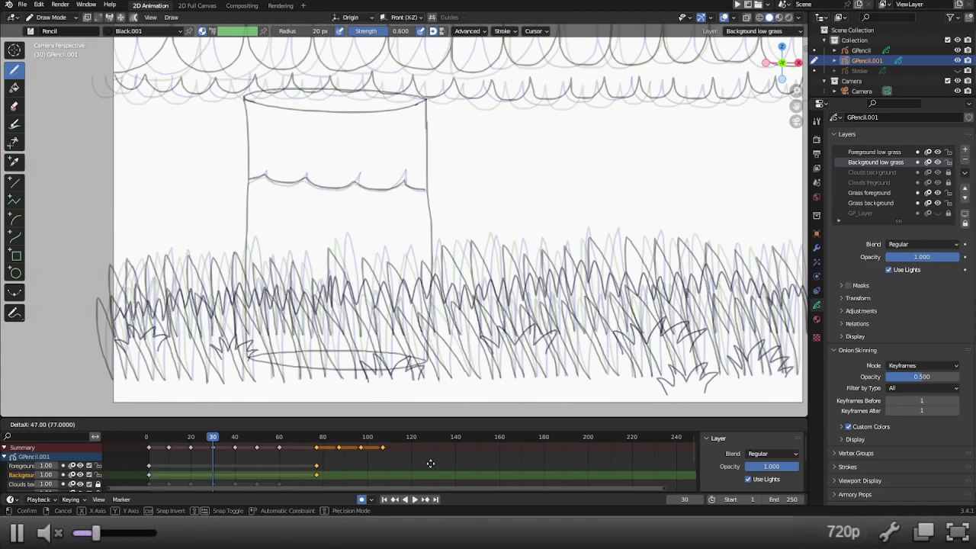
key(x)
key(Escape)
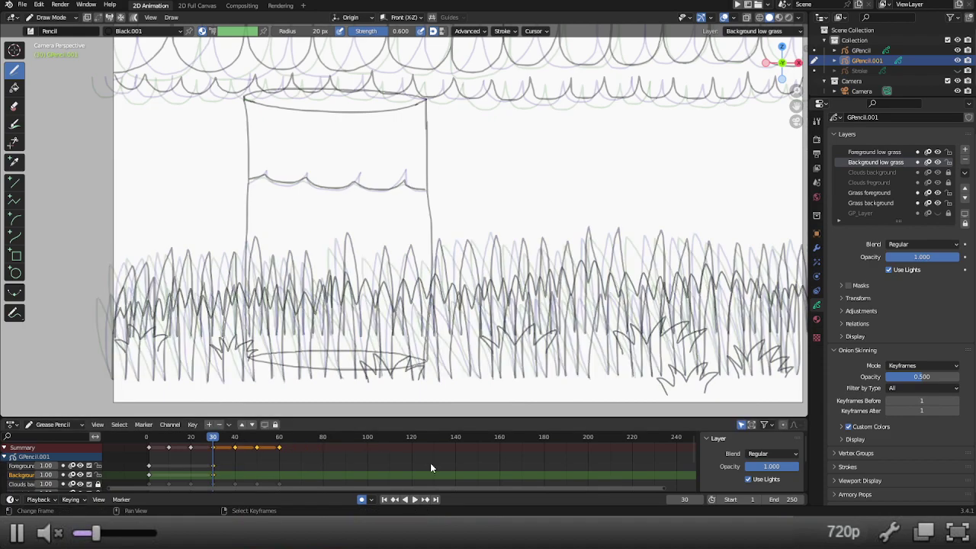
key(g)
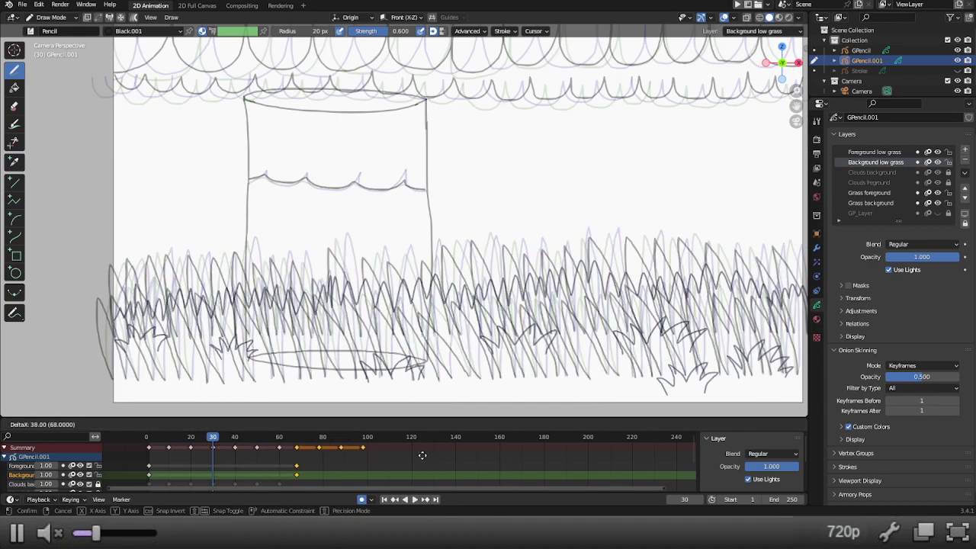
click(423, 455)
key(x)
click(422, 456)
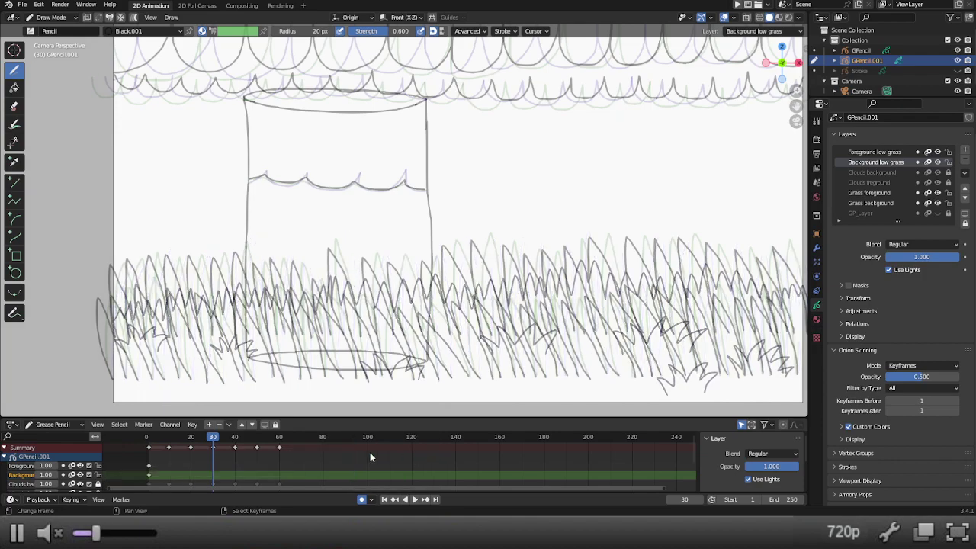
Step: Play the animation from the first frame and scrub between frames 19 and 31 to review
key(shift+Left)
key(space)
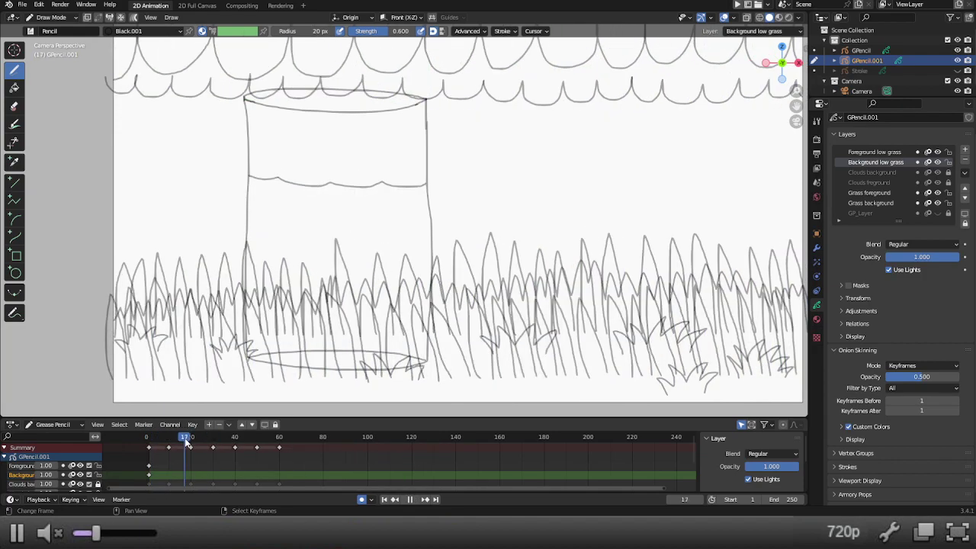
drag(217, 442, 191, 441)
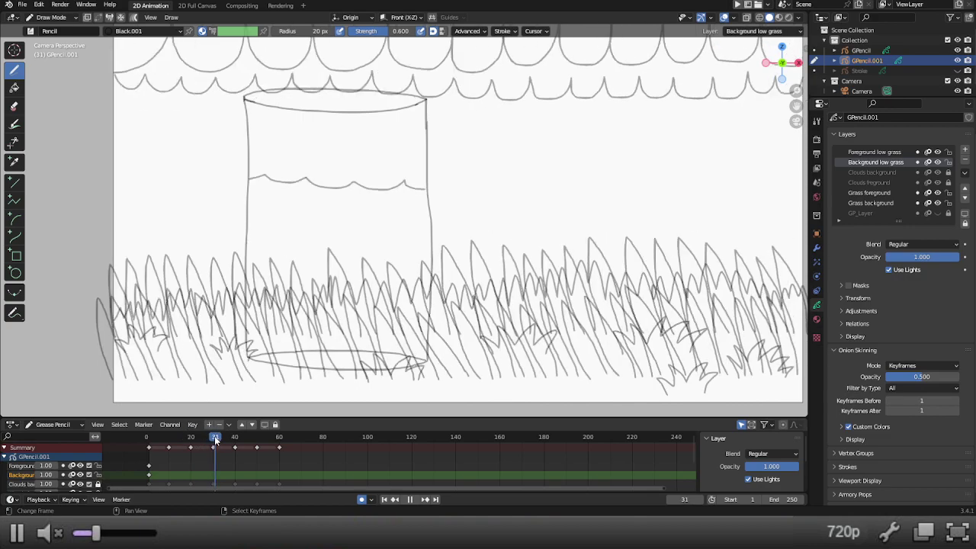
drag(191, 441, 218, 445)
mouse_move(218, 446)
middle_down()
mouse_move(250, 489)
mouse_move(251, 473)
middle_up()
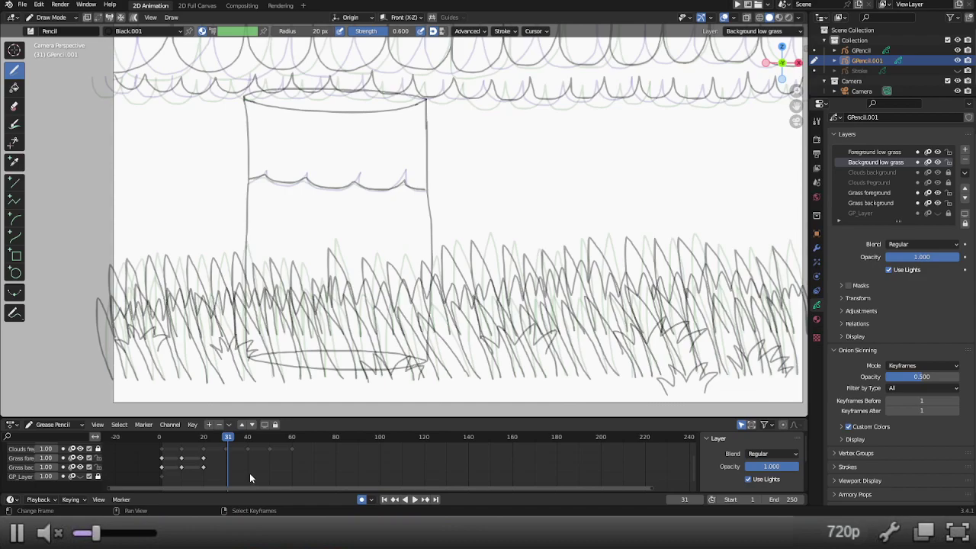
Step: Box-select the grass keyframes at frames 0–20, then make Grass background active with its frame-20 key selected
key(b)
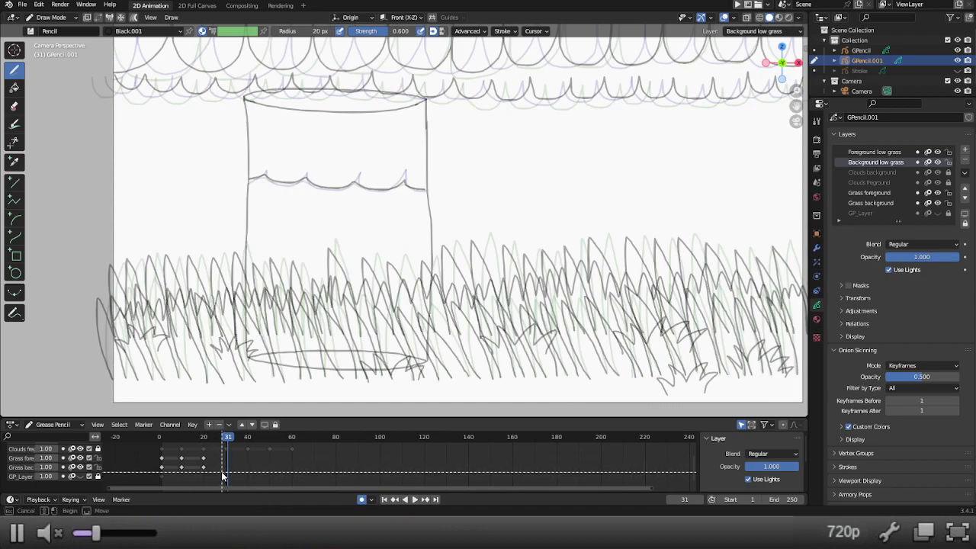
drag(222, 474, 161, 459)
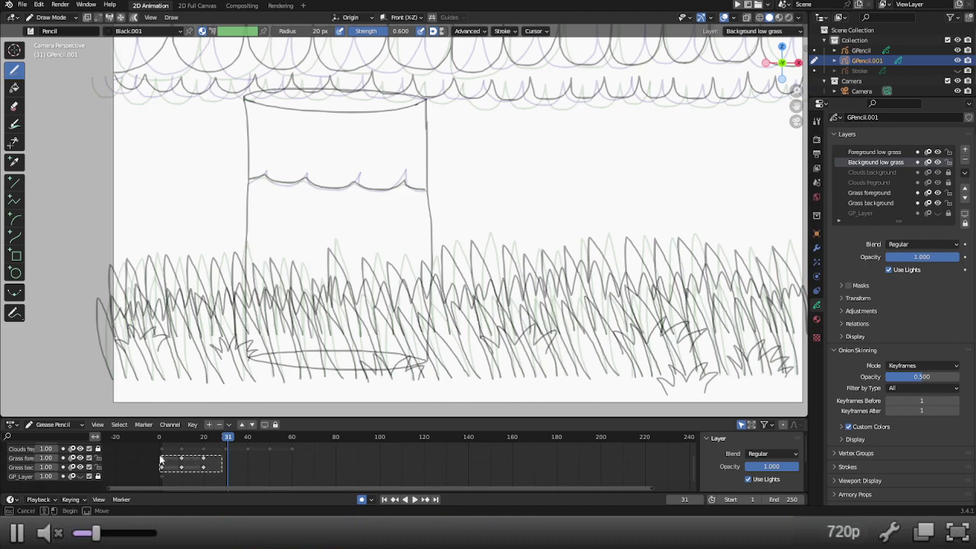
drag(160, 459, 162, 460)
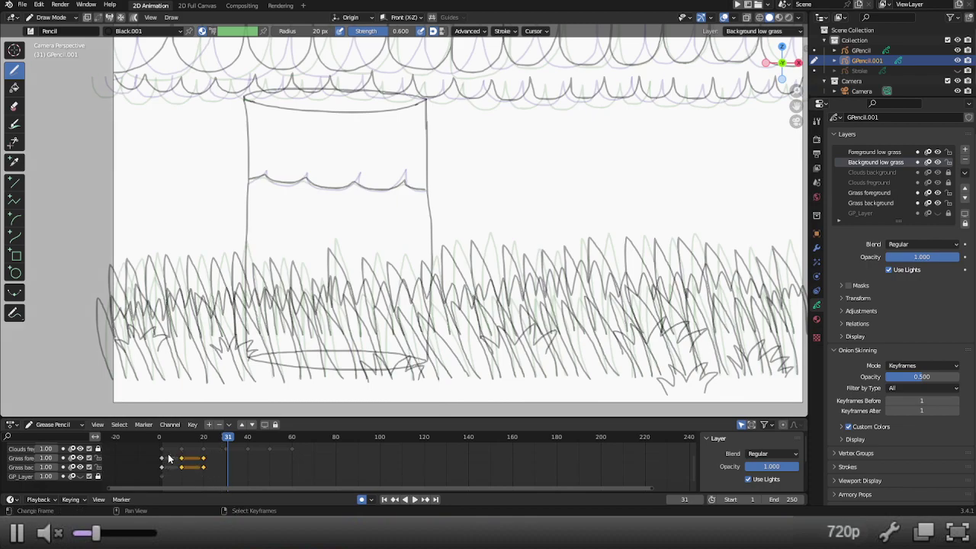
click(211, 465)
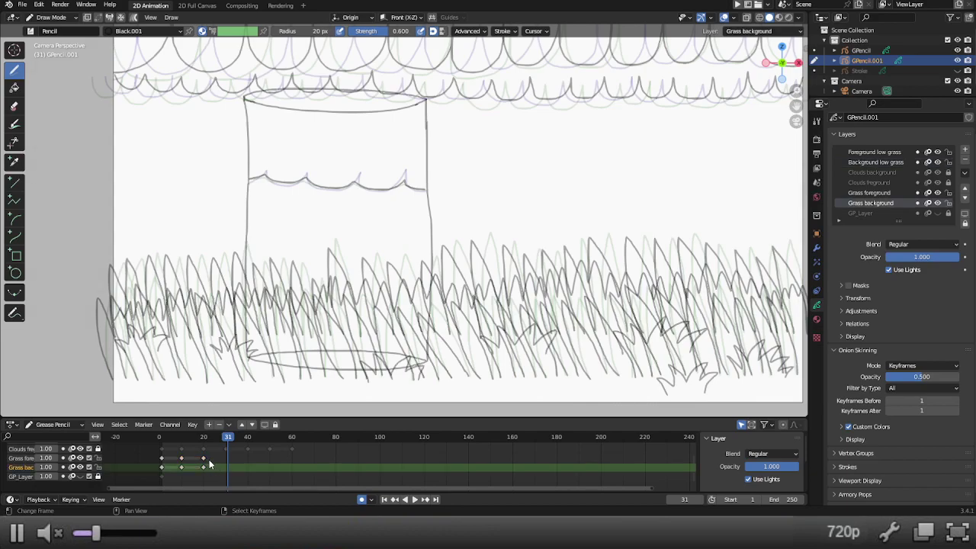
click(203, 466)
Step: Hide the low grass, cloud and Grass foreground layers, leaving only Grass background visible
drag(938, 153, 938, 162)
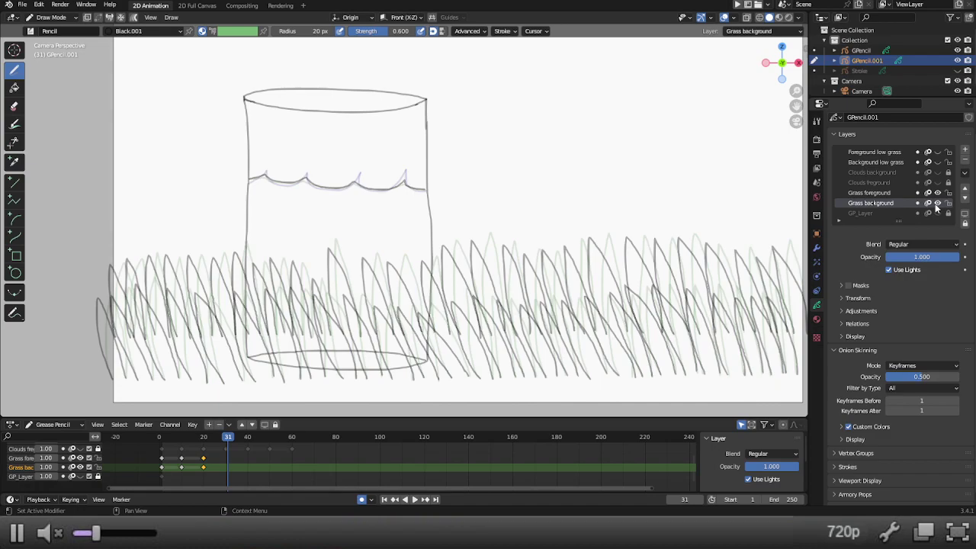
click(937, 203)
click(938, 202)
click(937, 193)
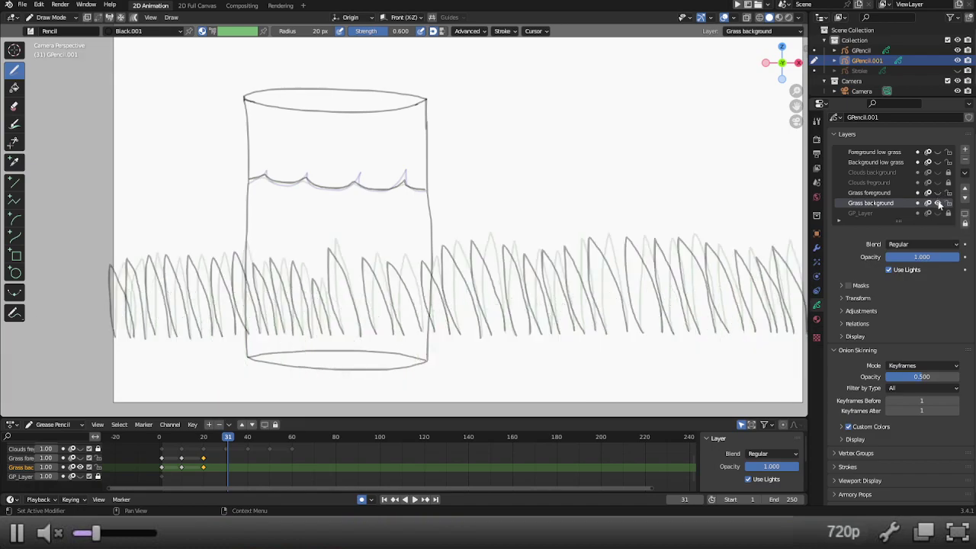
click(869, 193)
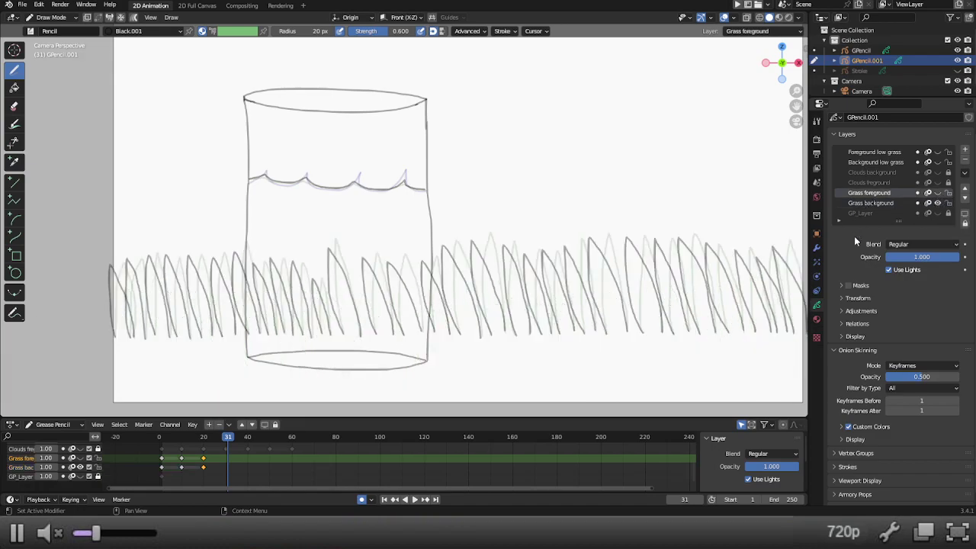
Step: Go back to frame 30 and make Grass background the active layer again
drag(227, 439, 224, 434)
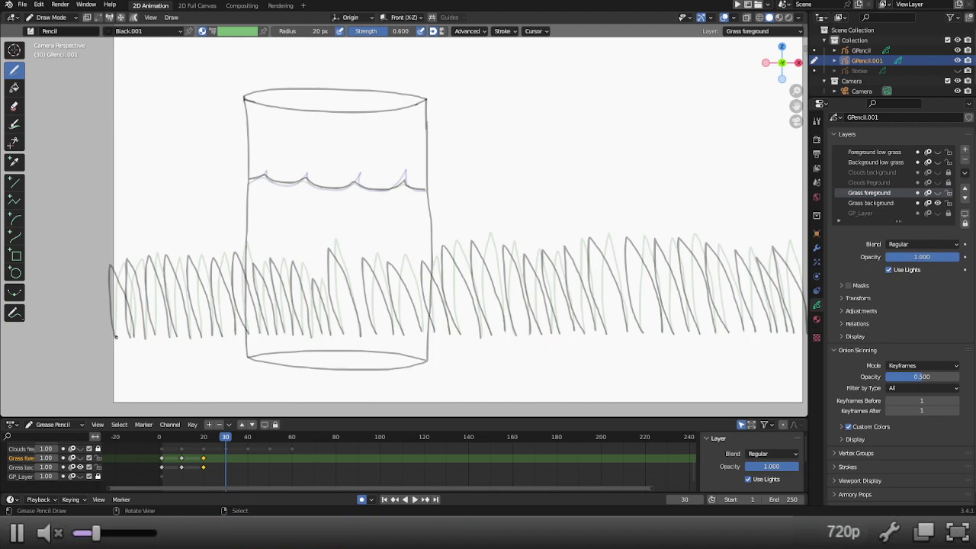
click(116, 336)
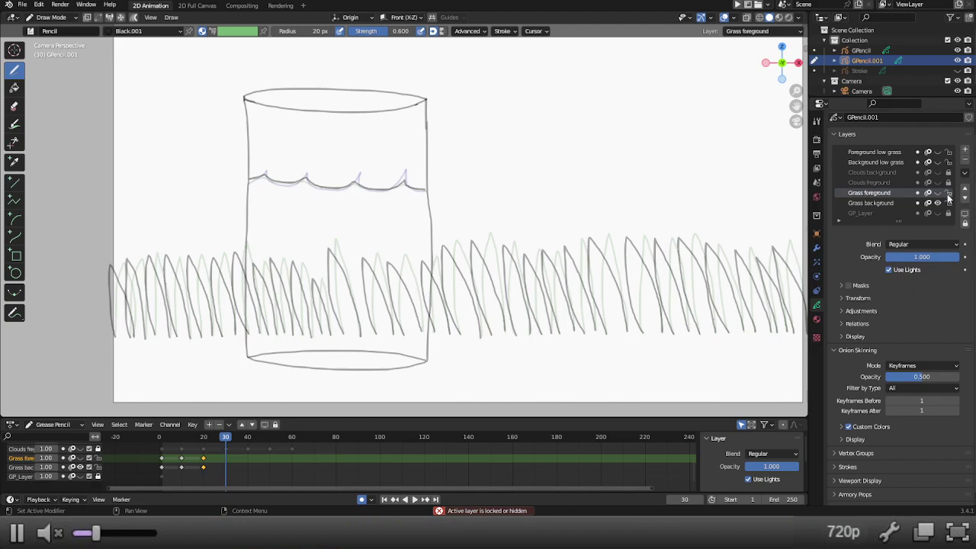
click(876, 203)
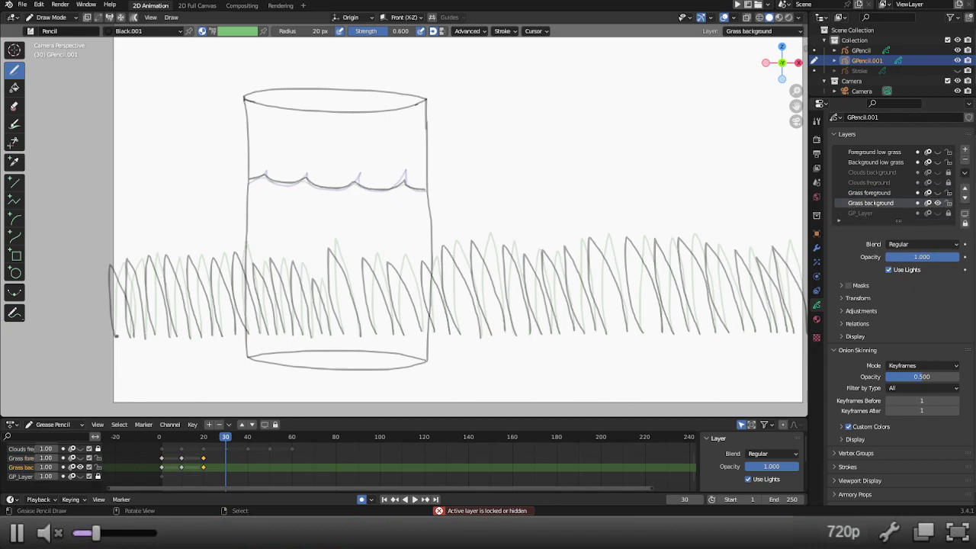
Step: Trace a new row of background grass blades over the onion-skin ghosts, left to right edge
mouse_move(116, 336)
mouse_down()
mouse_move(93, 271)
mouse_move(131, 335)
mouse_move(143, 333)
mouse_move(153, 287)
mouse_move(169, 333)
mouse_move(190, 333)
mouse_up()
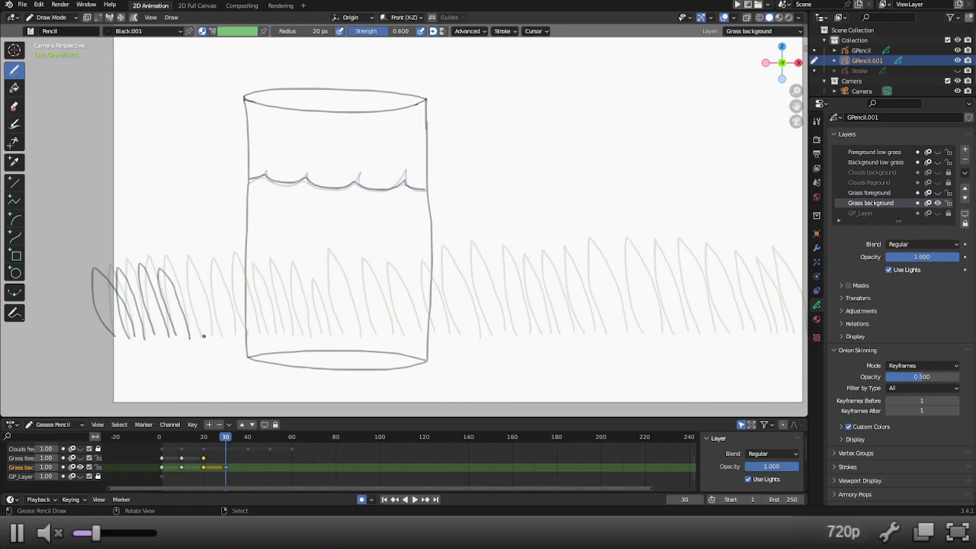
mouse_move(202, 335)
mouse_down()
mouse_move(180, 276)
mouse_move(213, 333)
mouse_move(202, 276)
mouse_move(233, 330)
mouse_move(231, 266)
mouse_move(257, 329)
mouse_move(249, 281)
mouse_move(272, 325)
mouse_move(262, 272)
mouse_move(292, 333)
mouse_move(283, 277)
mouse_move(308, 326)
mouse_move(305, 284)
mouse_move(329, 332)
mouse_move(321, 264)
mouse_move(339, 275)
mouse_move(364, 332)
mouse_move(351, 265)
mouse_move(392, 329)
mouse_move(382, 271)
mouse_move(420, 323)
mouse_move(413, 272)
mouse_move(447, 332)
mouse_move(438, 264)
mouse_move(478, 324)
mouse_move(467, 257)
mouse_move(503, 324)
mouse_move(496, 257)
mouse_move(523, 295)
mouse_move(529, 330)
mouse_move(537, 324)
mouse_move(515, 262)
mouse_move(550, 331)
mouse_move(535, 273)
mouse_move(543, 269)
mouse_move(570, 319)
mouse_up()
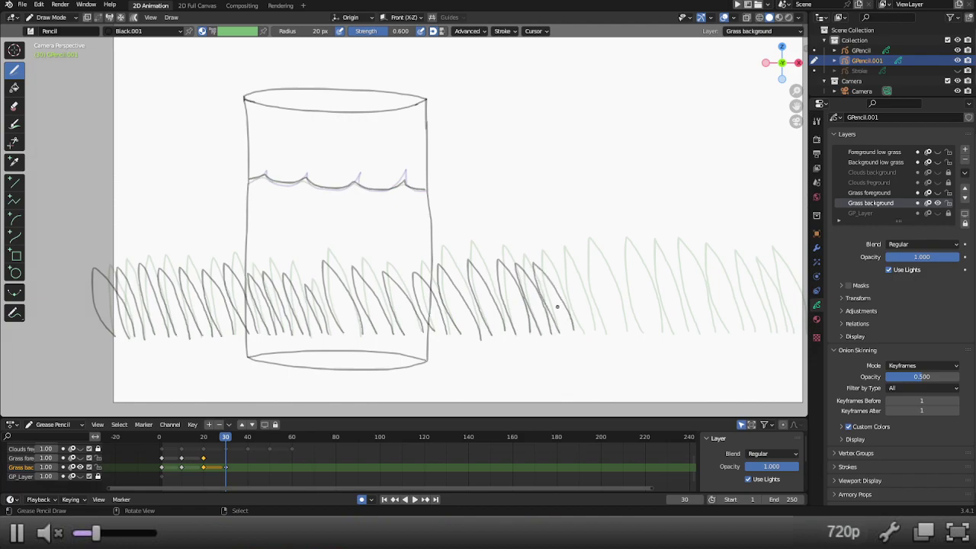
mouse_move(585, 333)
mouse_down()
mouse_move(557, 261)
mouse_move(579, 282)
mouse_move(595, 329)
mouse_move(580, 248)
mouse_move(623, 321)
mouse_move(631, 309)
mouse_move(618, 259)
mouse_move(662, 331)
mouse_move(643, 259)
mouse_move(686, 329)
mouse_move(668, 253)
mouse_move(711, 321)
mouse_move(690, 252)
mouse_move(743, 327)
mouse_move(724, 256)
mouse_move(766, 318)
mouse_up()
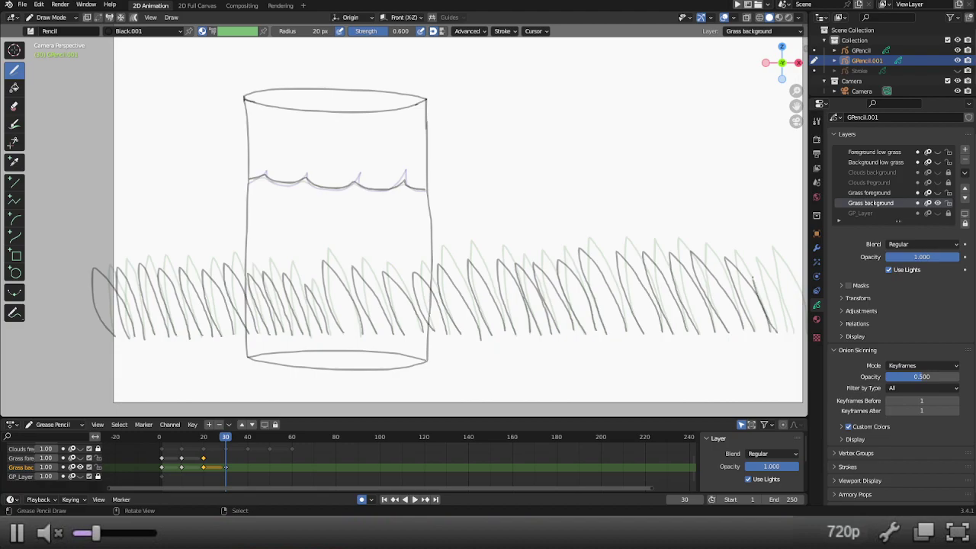
mouse_move(775, 331)
mouse_down()
mouse_move(755, 274)
mouse_move(766, 284)
mouse_up()
shift+middle_drag(785, 325, 772, 322)
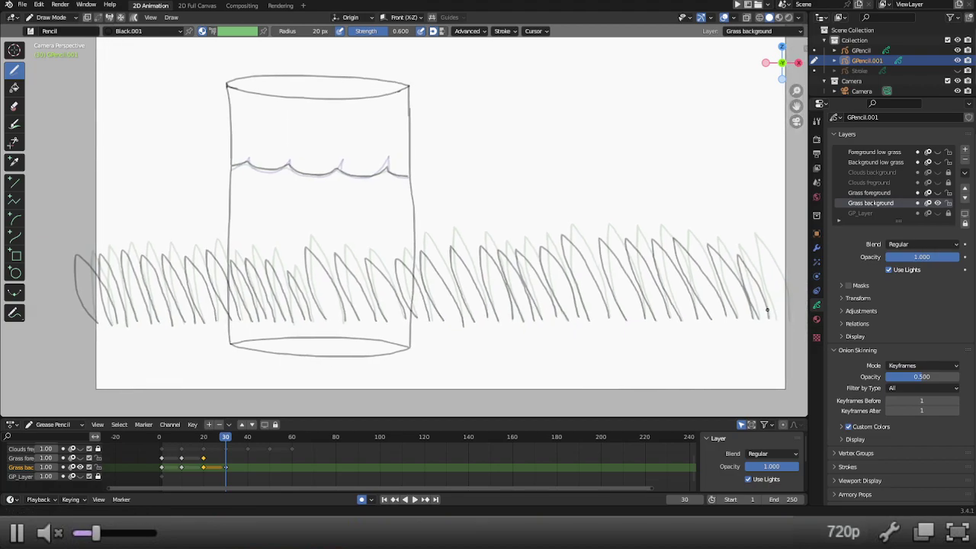
mouse_move(774, 319)
mouse_down()
mouse_move(772, 272)
mouse_move(785, 302)
mouse_up()
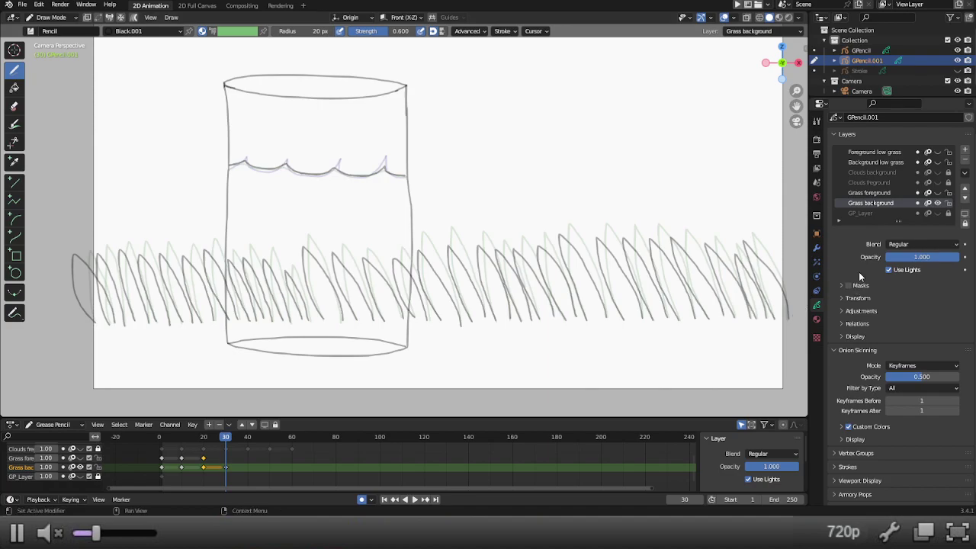
Step: Show Grass foreground, hide Grass background, and make Grass foreground the active layer
click(938, 193)
click(937, 202)
click(893, 192)
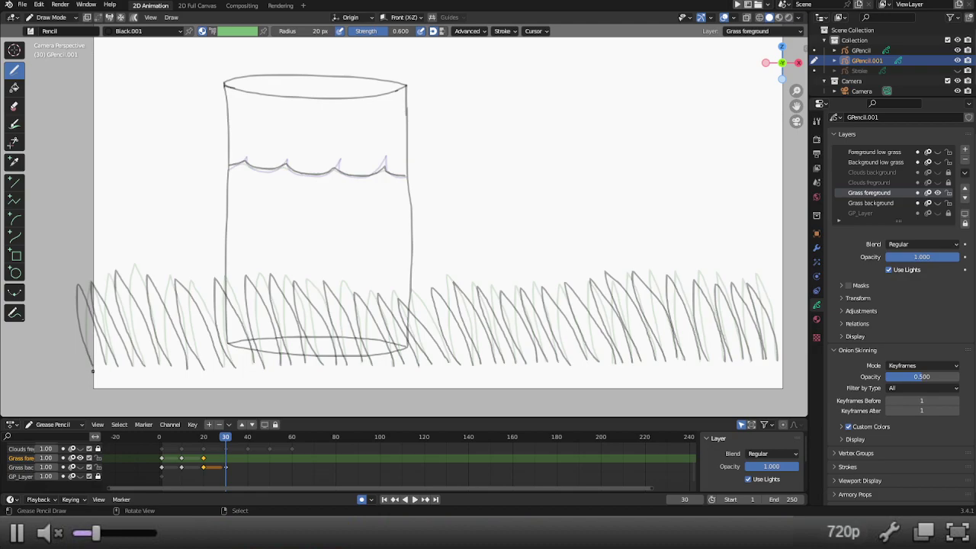
Step: Draw a new row of foreground grass blades from the left edge past the glass to the right
drag(87, 361, 76, 308)
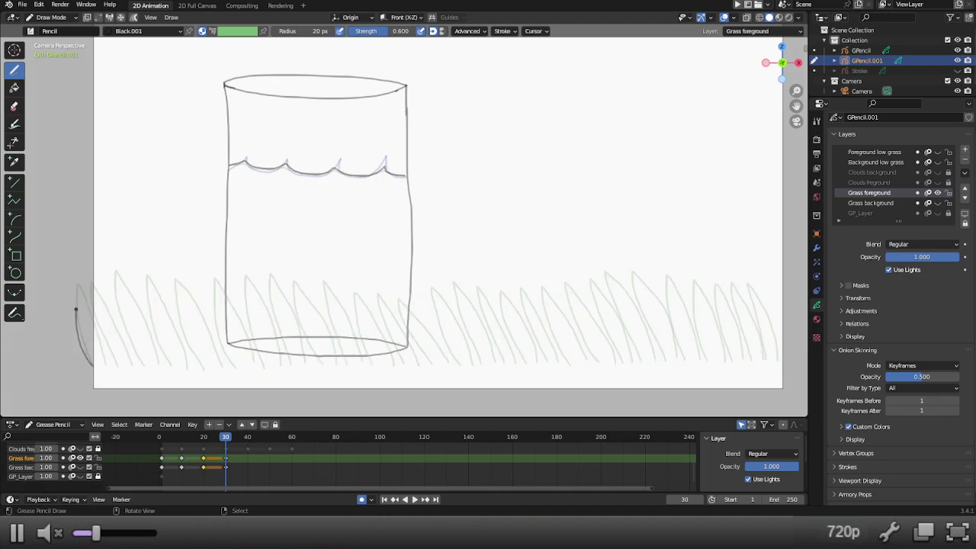
mouse_move(90, 365)
mouse_down()
mouse_move(70, 299)
mouse_move(107, 365)
mouse_up()
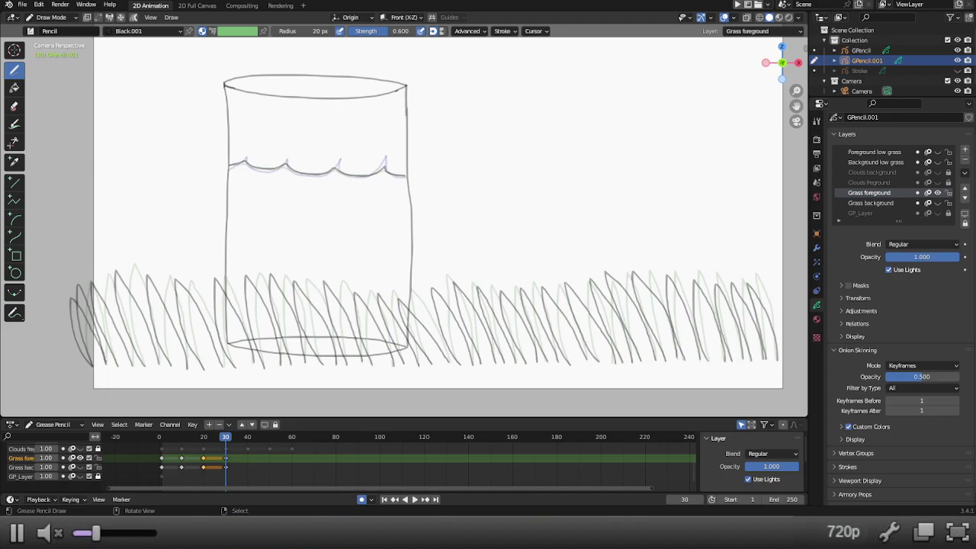
mouse_move(114, 358)
mouse_down()
mouse_move(86, 297)
mouse_move(126, 354)
mouse_move(107, 287)
mouse_move(129, 307)
mouse_move(157, 360)
mouse_move(134, 284)
mouse_move(183, 355)
mouse_up()
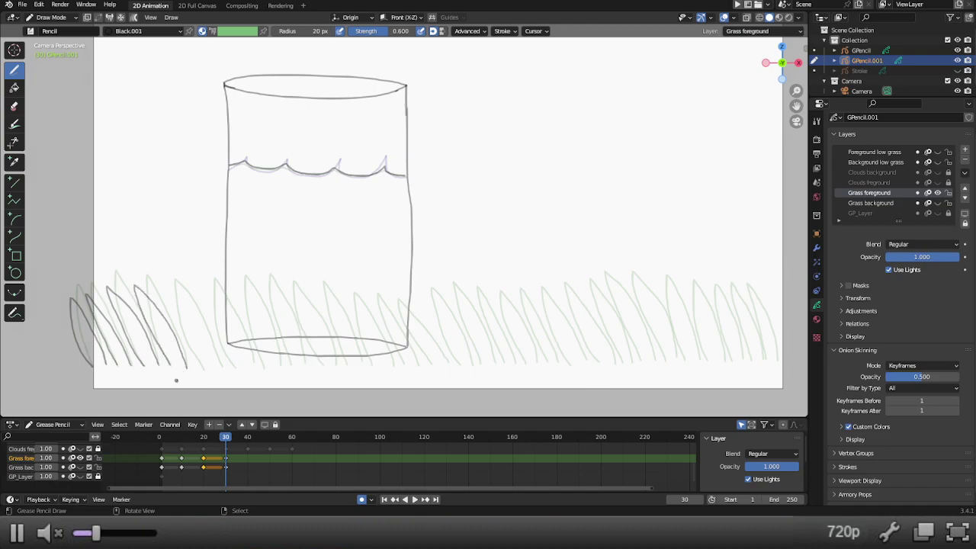
mouse_move(203, 368)
mouse_down()
mouse_move(171, 293)
mouse_move(190, 305)
mouse_move(224, 369)
mouse_move(202, 286)
mouse_move(254, 358)
mouse_move(236, 283)
mouse_move(282, 362)
mouse_move(260, 285)
mouse_move(303, 355)
mouse_move(276, 288)
mouse_move(335, 357)
mouse_move(312, 286)
mouse_move(359, 353)
mouse_move(337, 289)
mouse_move(391, 358)
mouse_move(374, 303)
mouse_move(421, 364)
mouse_move(394, 309)
mouse_move(444, 352)
mouse_move(423, 304)
mouse_move(436, 306)
mouse_move(476, 355)
mouse_move(446, 299)
mouse_move(490, 351)
mouse_move(468, 302)
mouse_move(502, 340)
mouse_up()
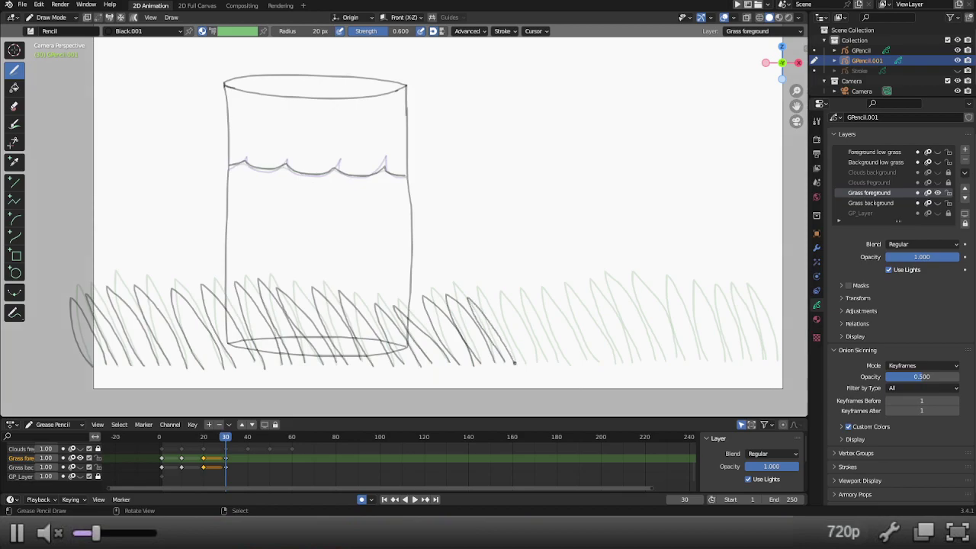
mouse_move(525, 364)
mouse_down()
mouse_move(498, 308)
mouse_move(532, 336)
mouse_move(540, 363)
mouse_move(519, 298)
mouse_move(552, 347)
mouse_move(560, 350)
mouse_move(536, 307)
mouse_move(551, 309)
mouse_move(585, 359)
mouse_move(556, 292)
mouse_move(610, 350)
mouse_move(597, 302)
mouse_move(631, 361)
mouse_move(632, 339)
mouse_move(599, 287)
mouse_move(649, 348)
mouse_up()
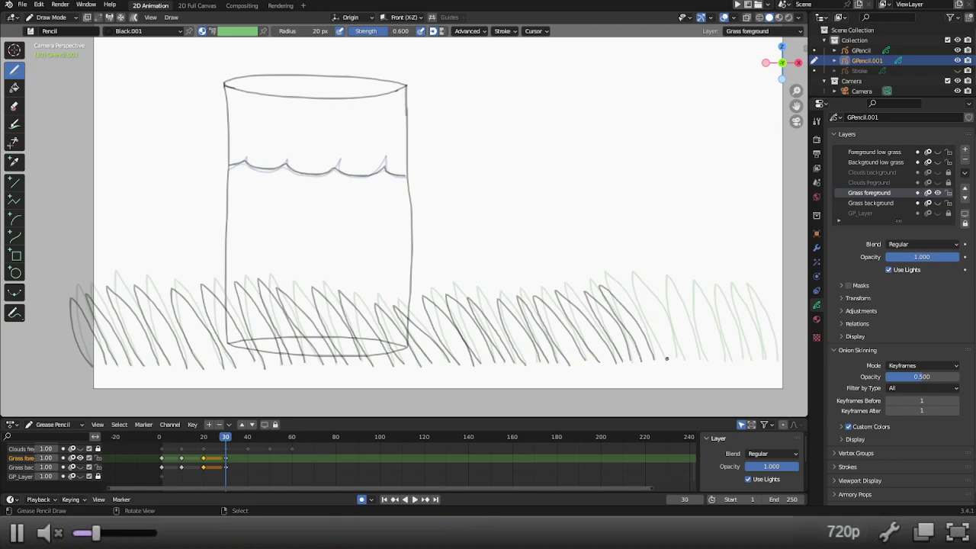
mouse_move(663, 356)
mouse_down()
mouse_move(629, 290)
mouse_move(678, 352)
mouse_move(665, 287)
mouse_move(699, 352)
mouse_move(681, 294)
mouse_move(695, 301)
mouse_move(728, 361)
mouse_move(702, 286)
mouse_move(733, 327)
mouse_move(740, 355)
mouse_move(722, 291)
mouse_move(762, 348)
mouse_move(741, 296)
mouse_move(755, 304)
mouse_move(778, 357)
mouse_up()
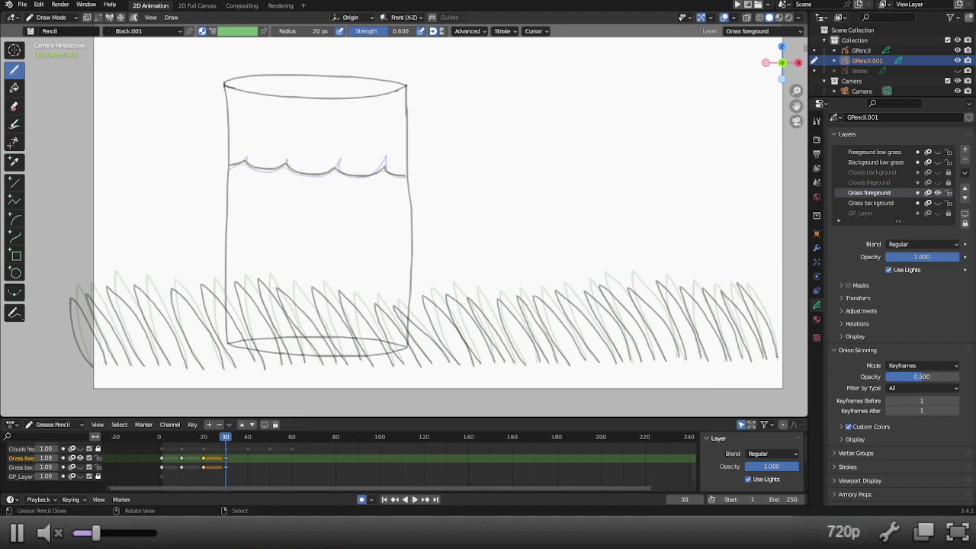
click(938, 203)
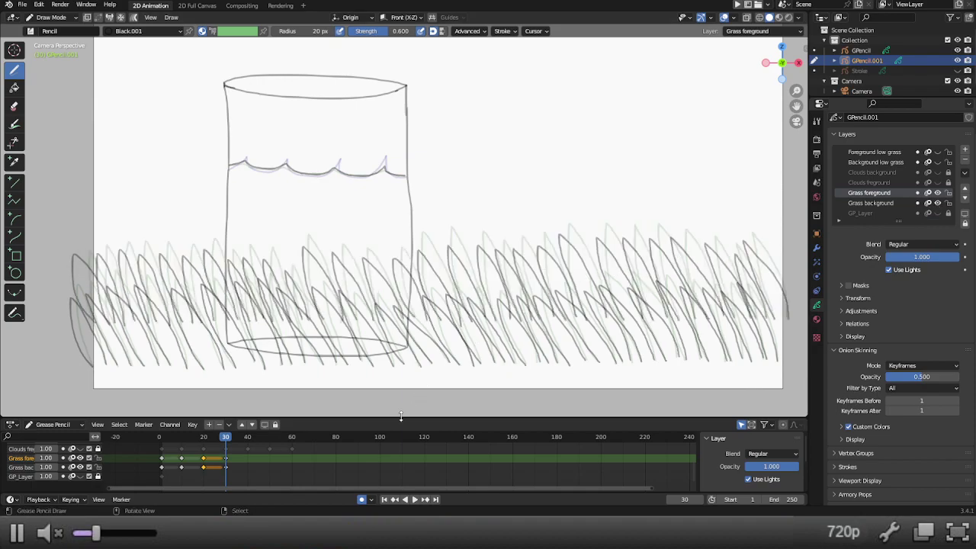
click(161, 442)
key(space)
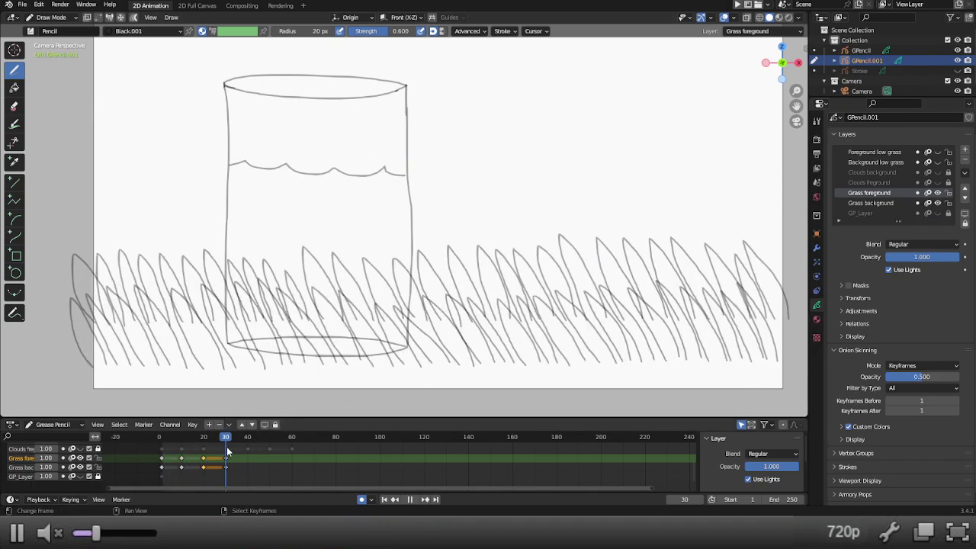
key(space)
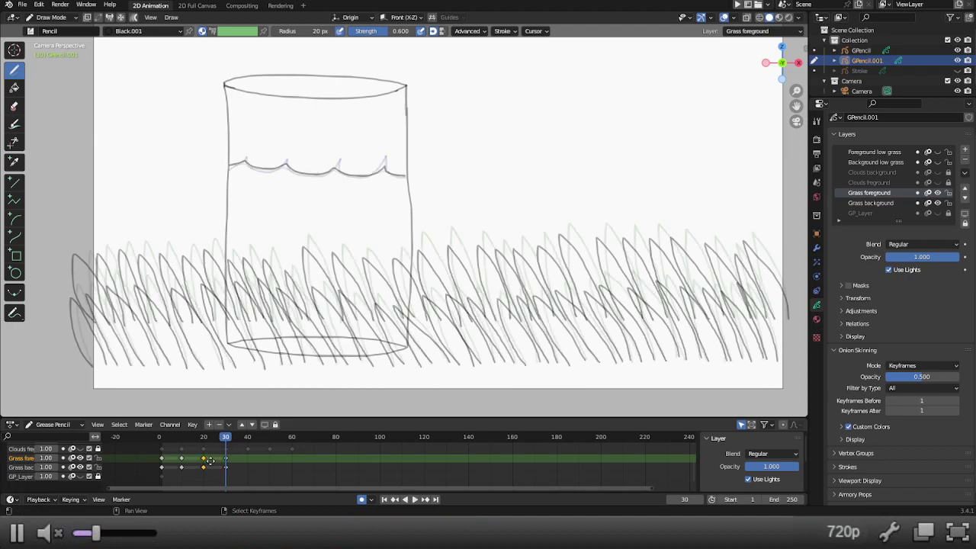
key(shift+d)
click(254, 468)
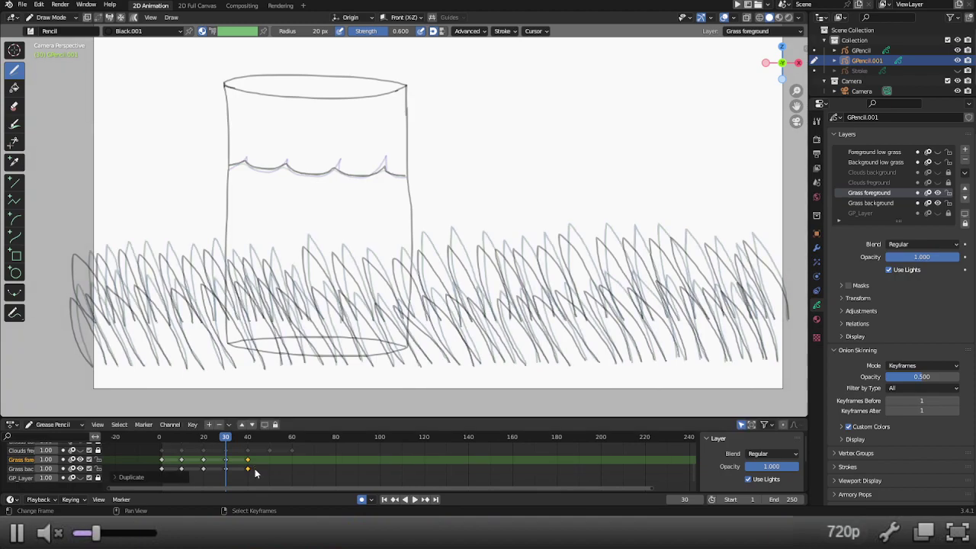
key(x)
click(219, 468)
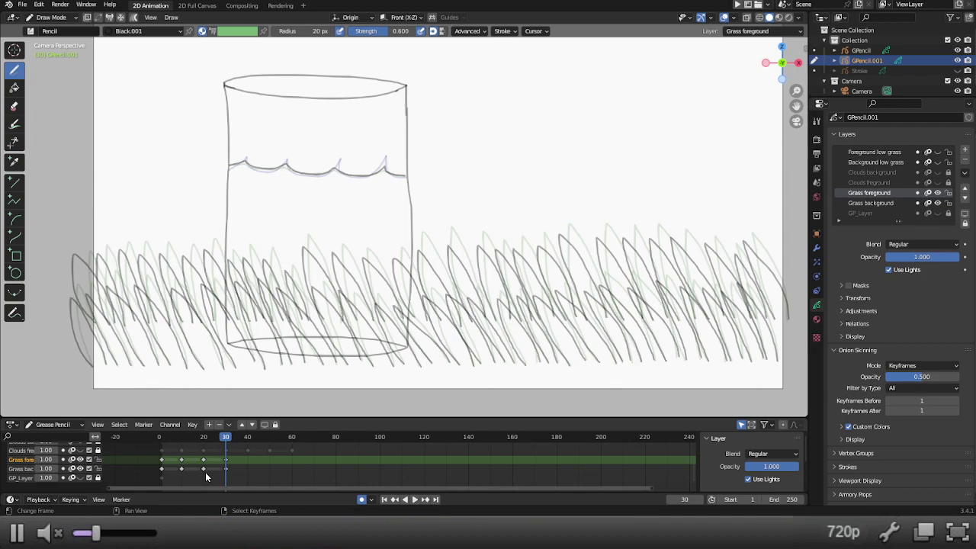
Step: Duplicate the frame 10 and 20 grass keyframes to frames 40–50, mirrored around frame 45 with S -1
drag(211, 474, 192, 466)
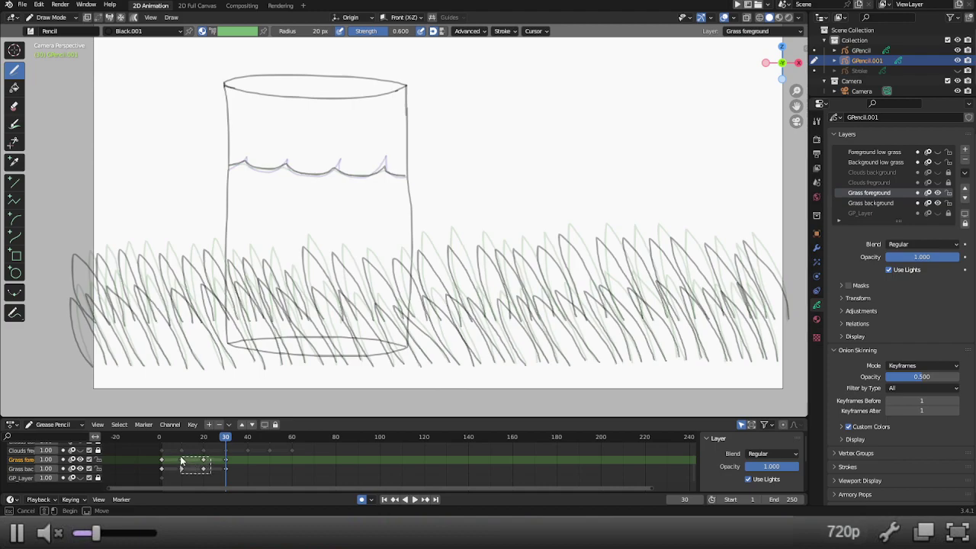
drag(192, 469, 178, 458)
key(shift+d)
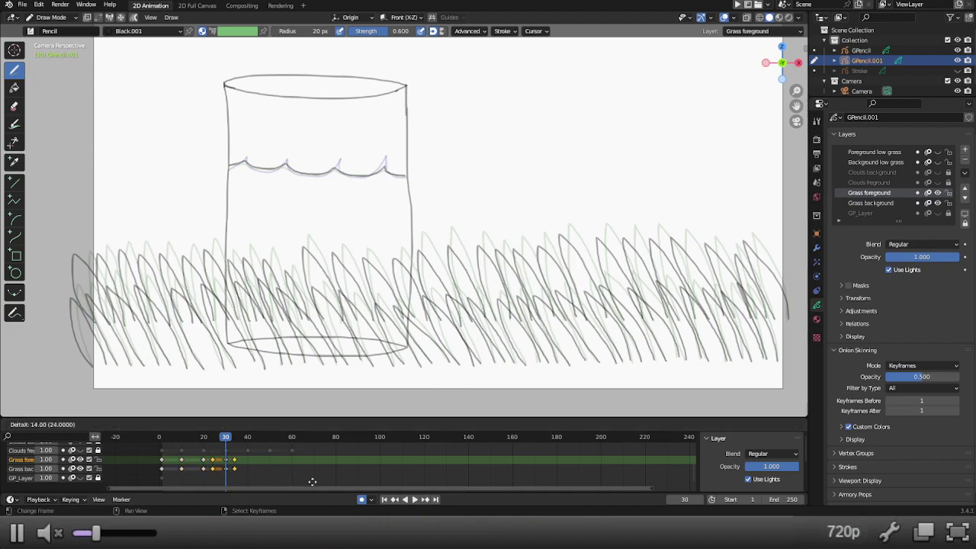
click(254, 472)
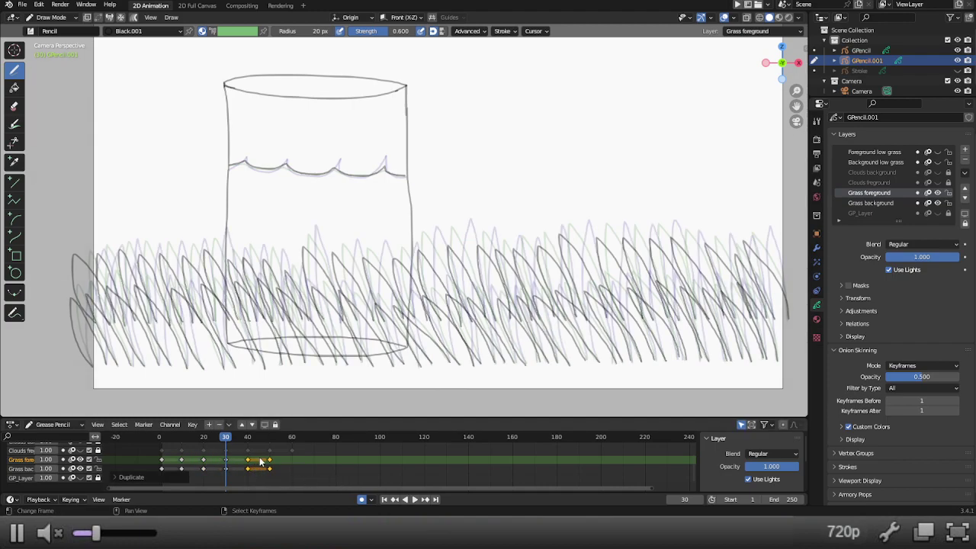
click(259, 440)
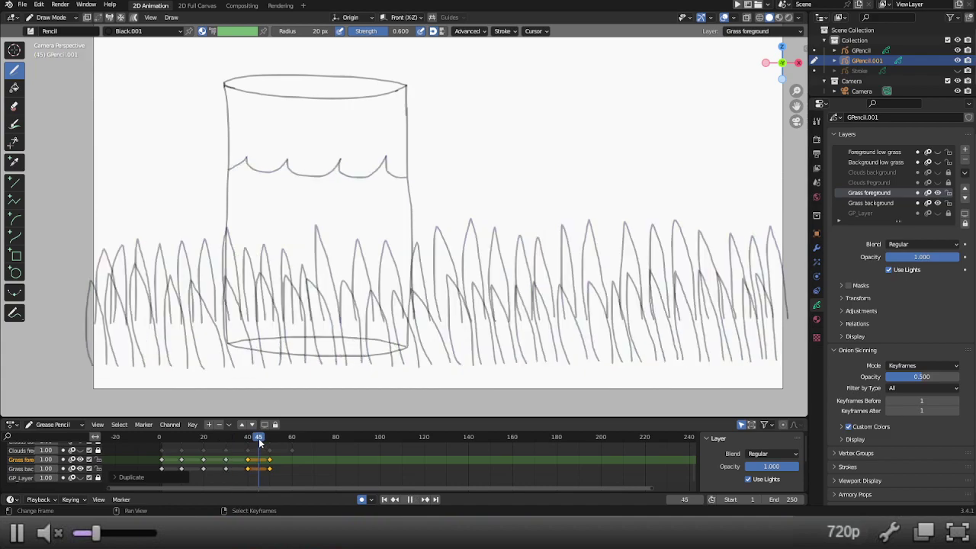
text(s)
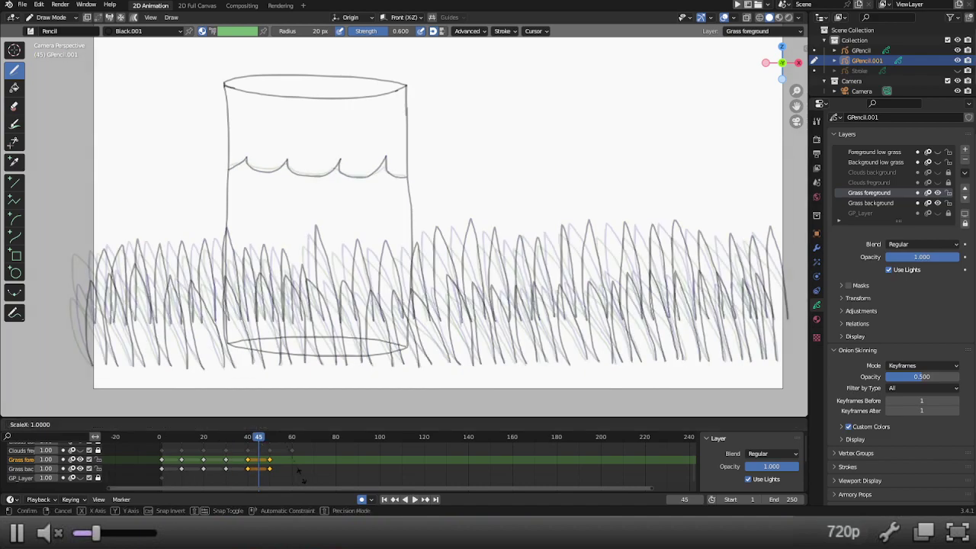
text(-1)
key(Return)
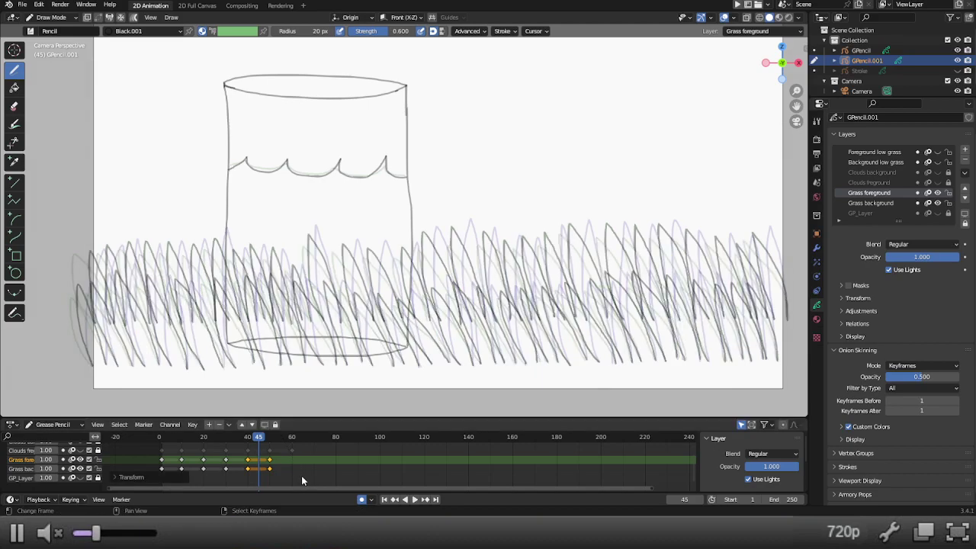
Step: Scrub the timeline through frame 55 to check the looping grass drawings
drag(160, 433, 270, 441)
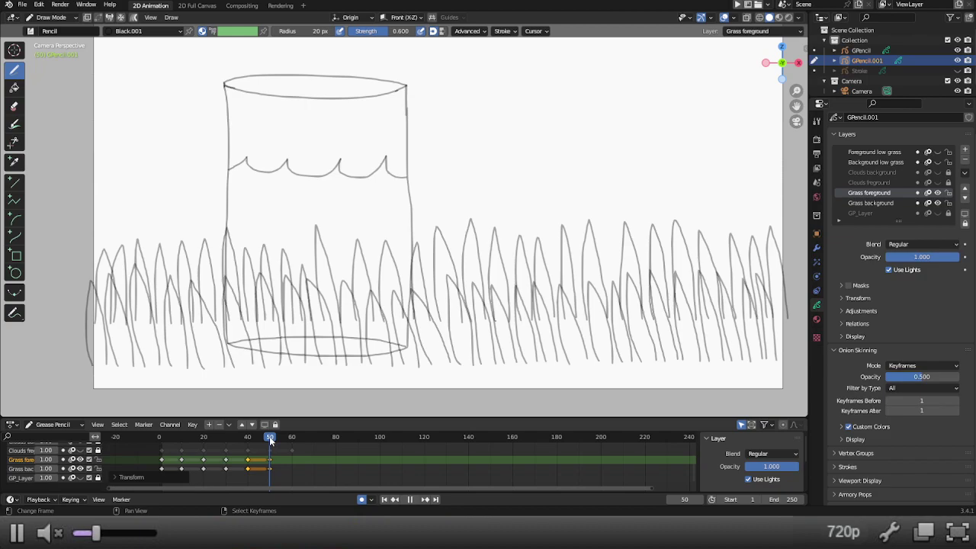
drag(270, 441, 282, 441)
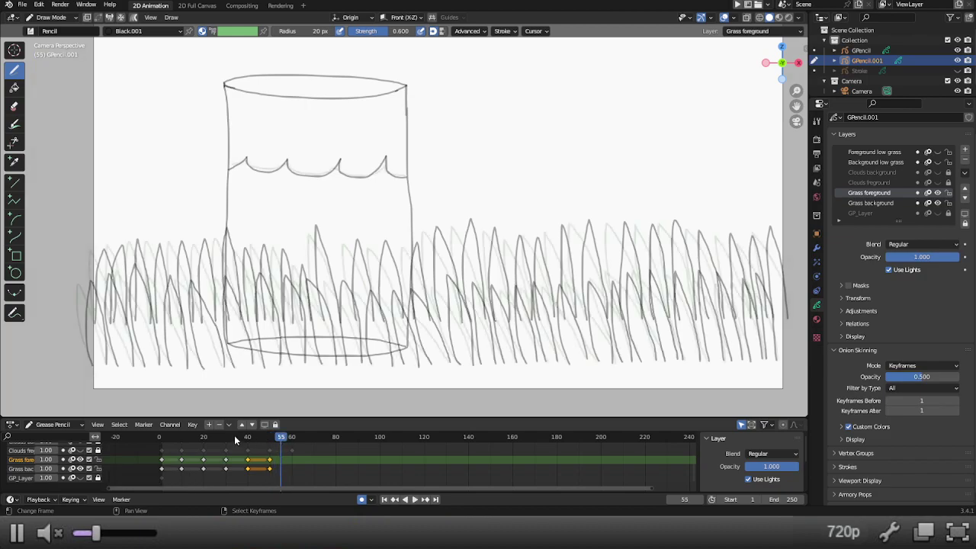
drag(161, 435, 271, 440)
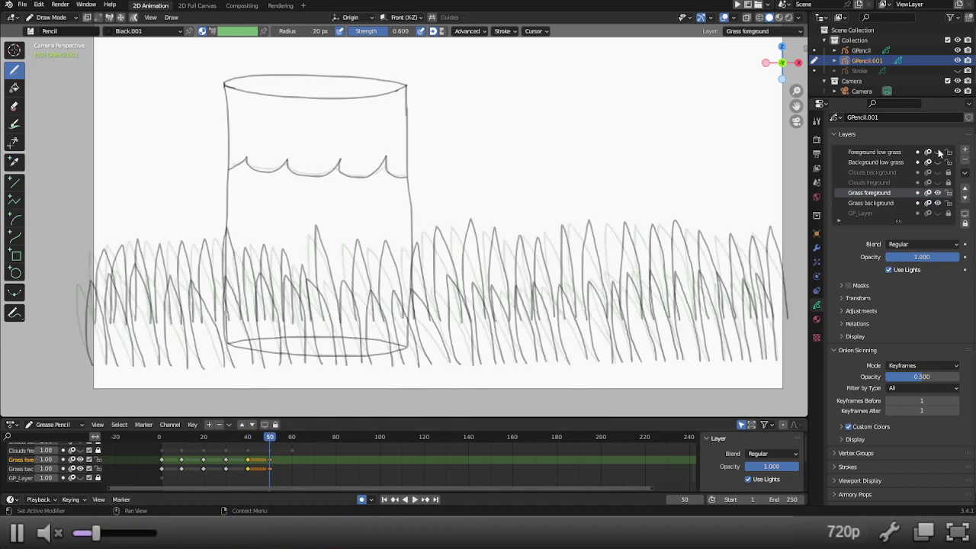
Step: Show the low grass and cloud layers and play the animation through frame 50
drag(939, 152, 942, 181)
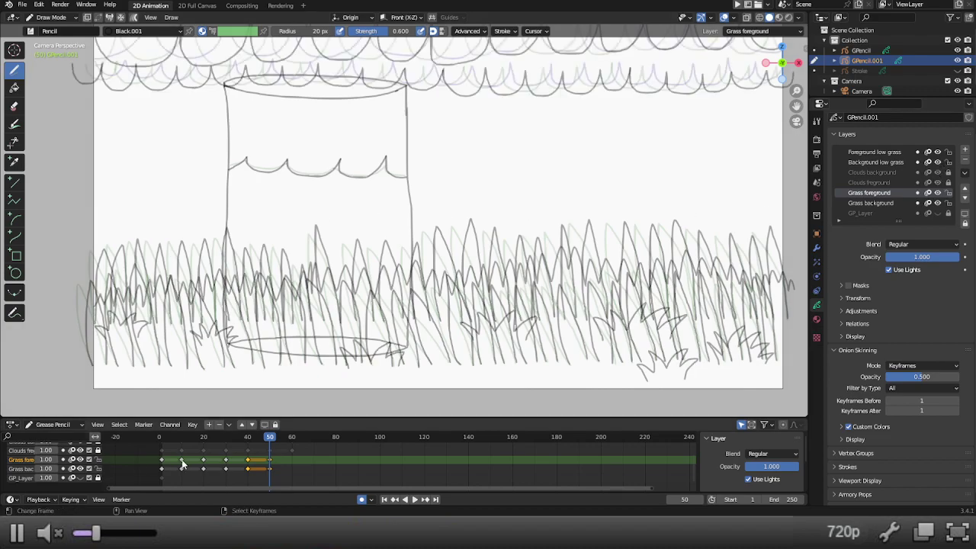
click(161, 437)
key(space)
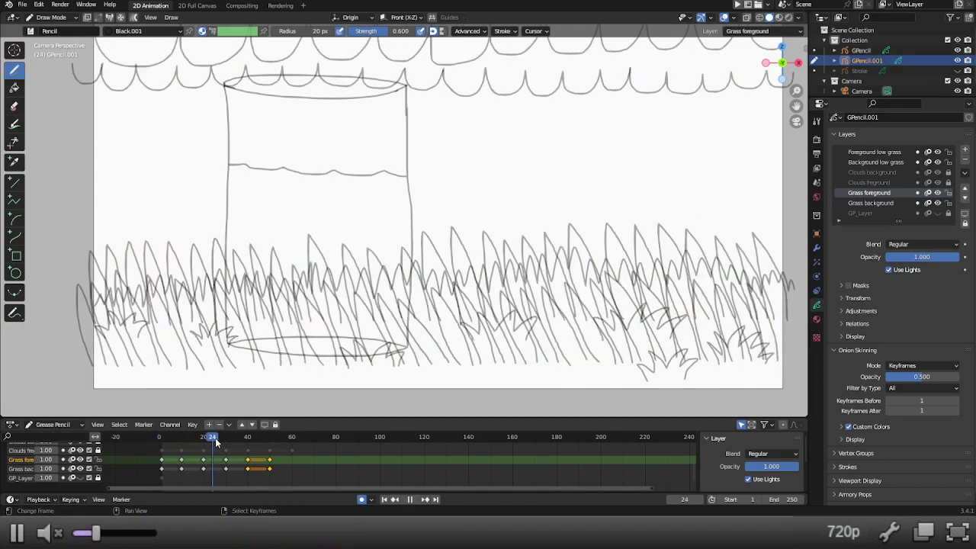
drag(241, 438, 270, 440)
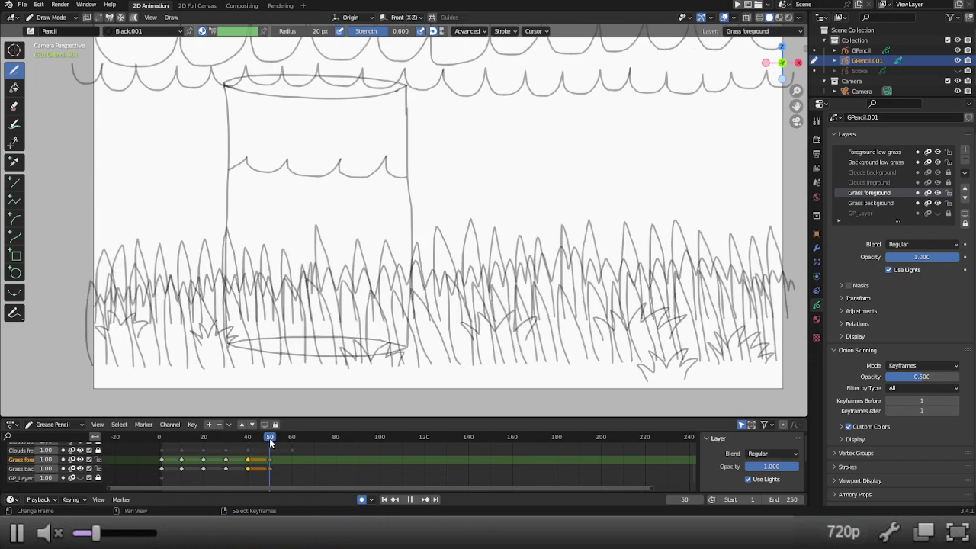
key(space)
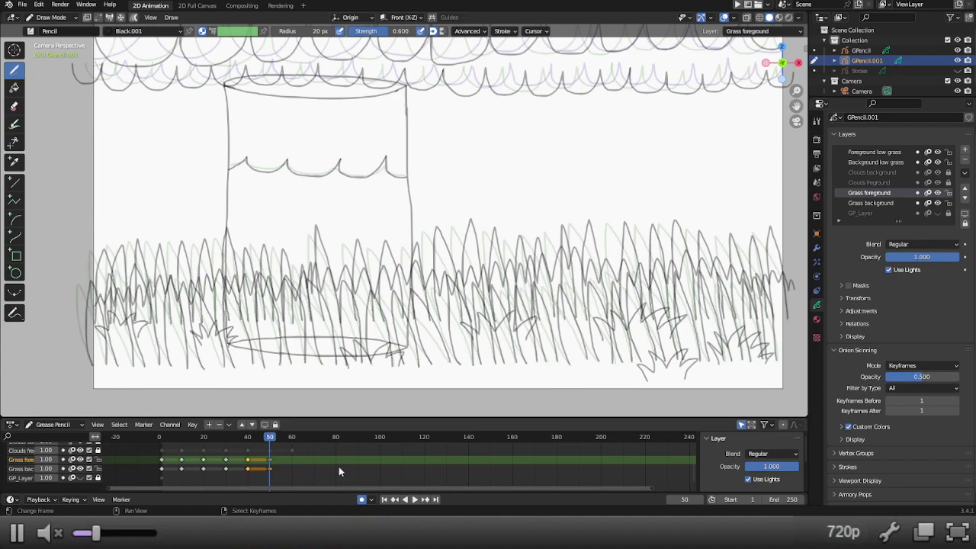
Step: Replay the animation from frame 1 and scrub to frame 40 to check the grass
click(161, 441)
key(space)
drag(162, 442, 268, 446)
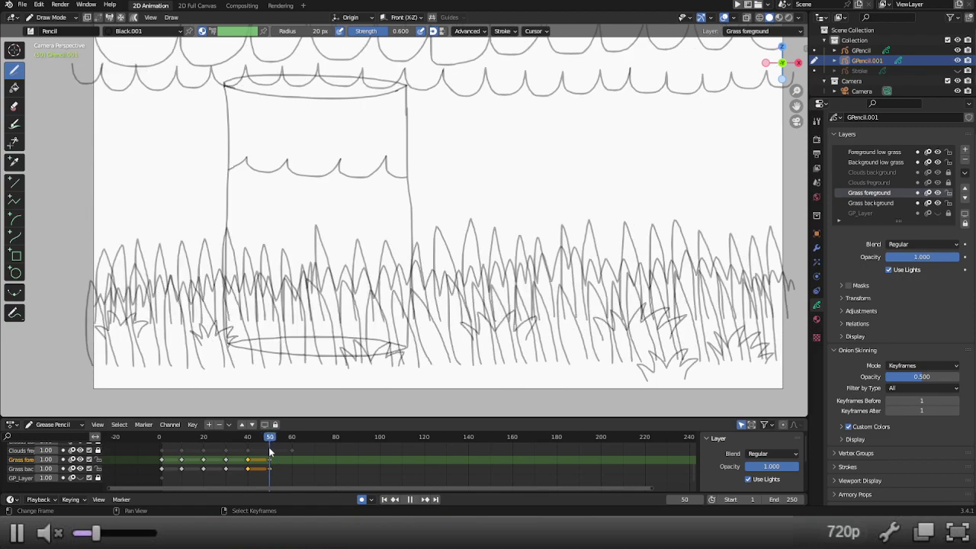